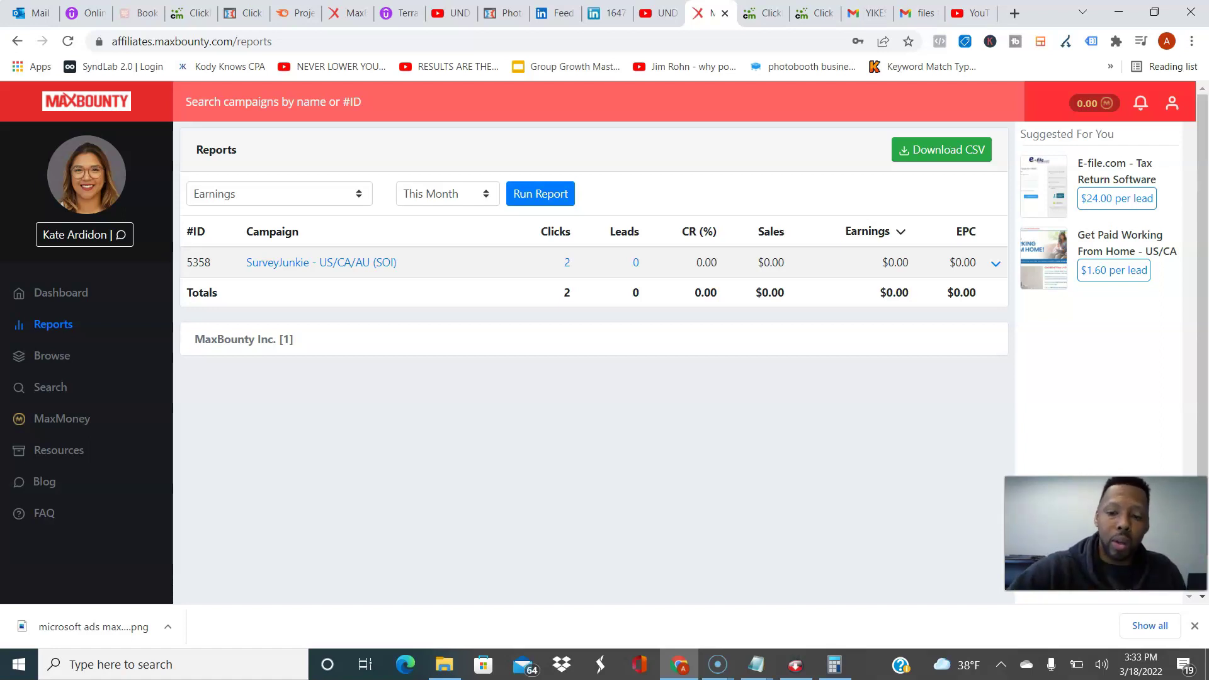
# Step: Bring the Notepad outreach email draft to the front over the MaxBounty report
pyautogui.moveTo(755, 663)
pyautogui.click(847, 602)
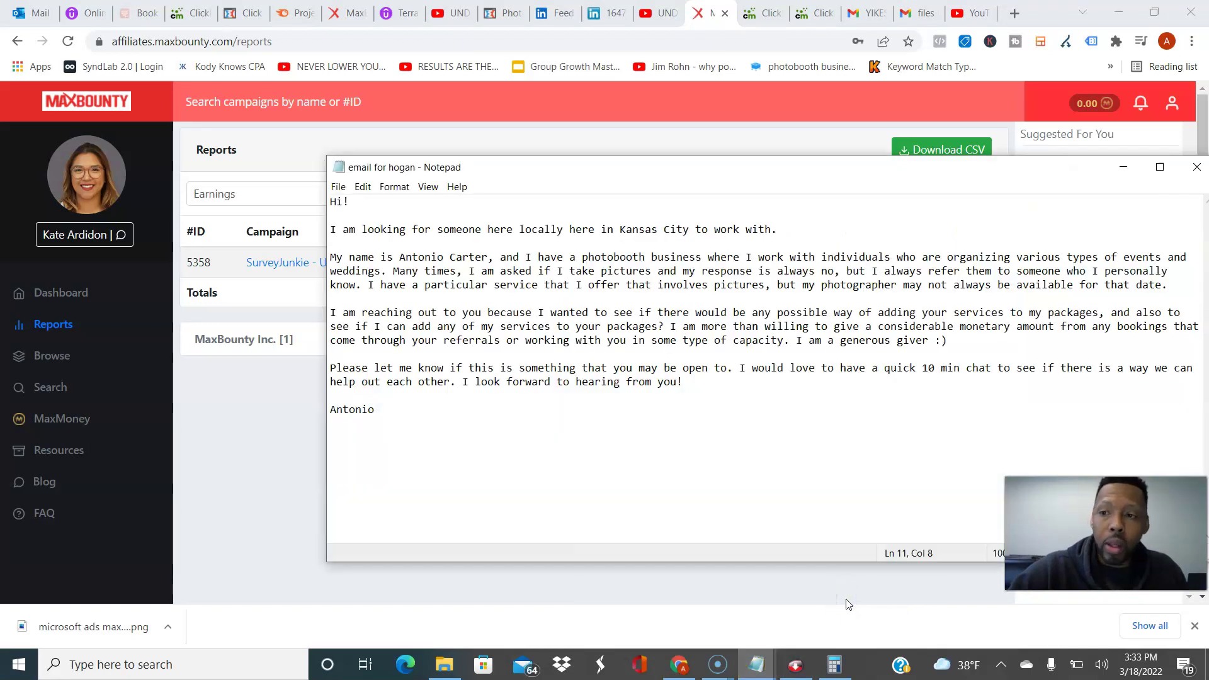
# Step: Minimize the email draft and bring the '1000 subscribers bing ads video 1' notes forward
pyautogui.click(1160, 167)
pyautogui.click(1155, 9)
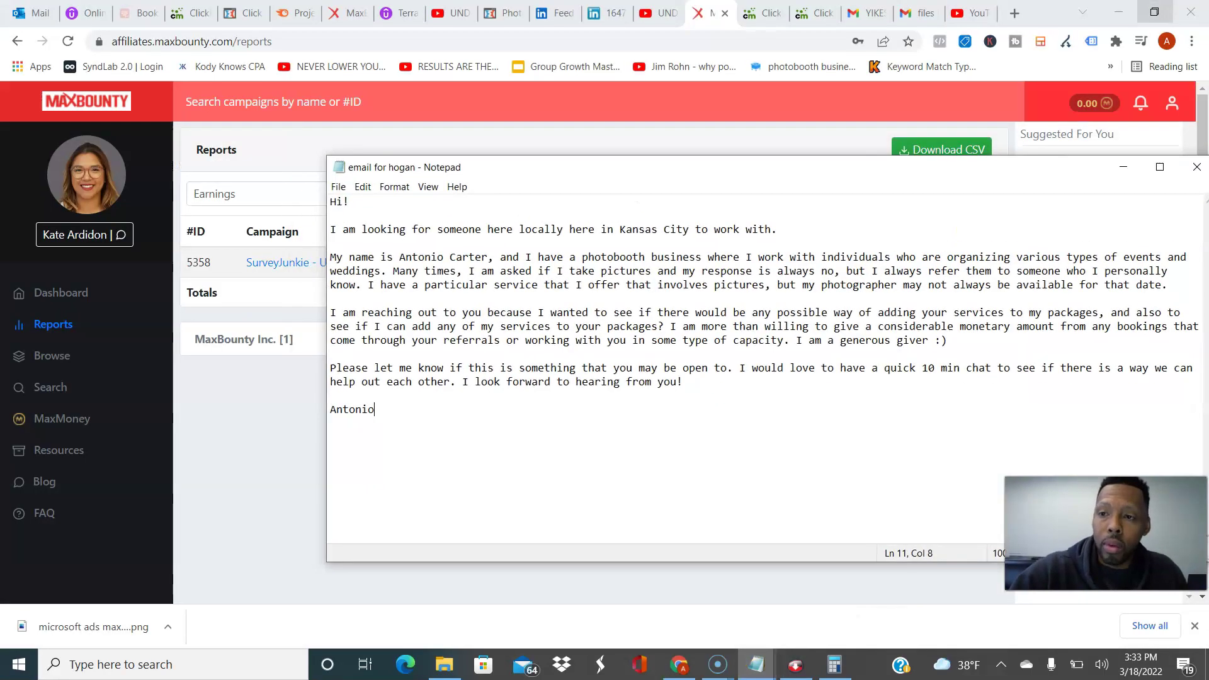
pyautogui.click(1123, 166)
pyautogui.moveTo(756, 662)
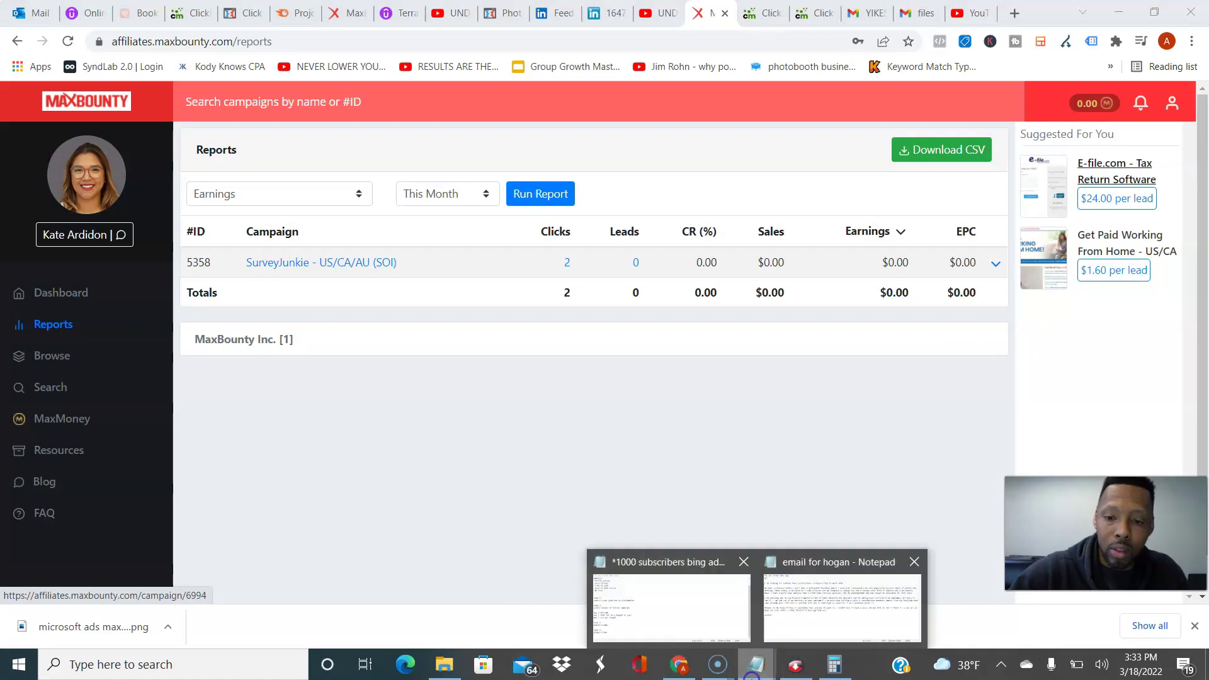
pyautogui.click(671, 611)
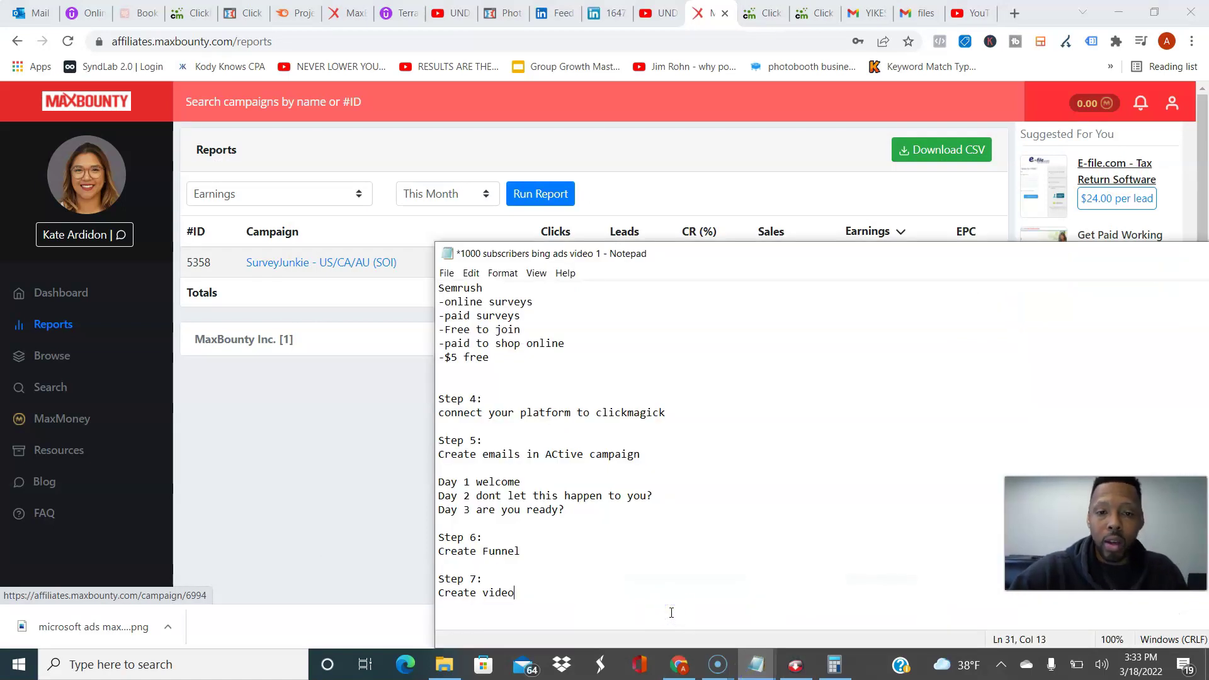
# Step: Read the notes from the top through Step 2 to the Semrush line under Step 3
pyautogui.press('Up')
pyautogui.press('Up')
pyautogui.press('Up')
pyautogui.press('Up')
pyautogui.press('Up')
pyautogui.press('Up')
pyautogui.press('Up')
pyautogui.press('Up')
pyautogui.press('Up')
pyautogui.press('Up')
pyautogui.press('Up')
pyautogui.press('Up')
pyautogui.press('Up')
pyautogui.press('Up')
pyautogui.press('Up')
pyautogui.press('Up')
pyautogui.press('Up')
pyautogui.press('Up')
pyautogui.press('Up')
pyautogui.press('Up')
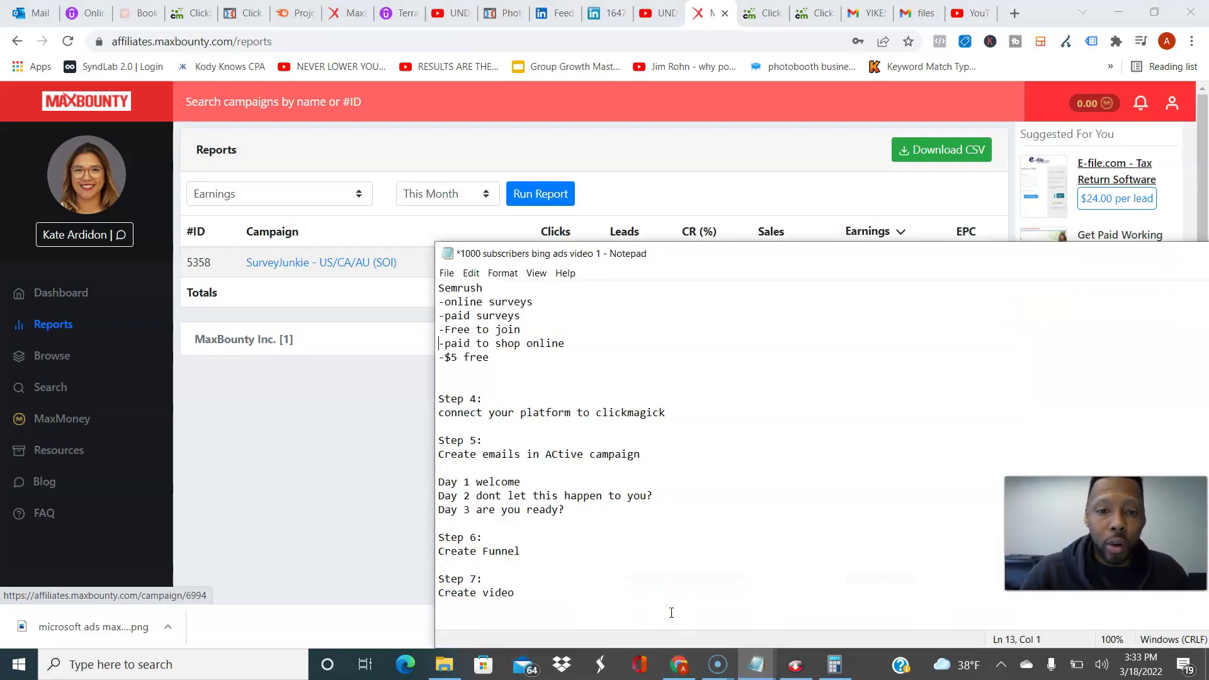
pyautogui.hotkey('ctrl', 'Home')
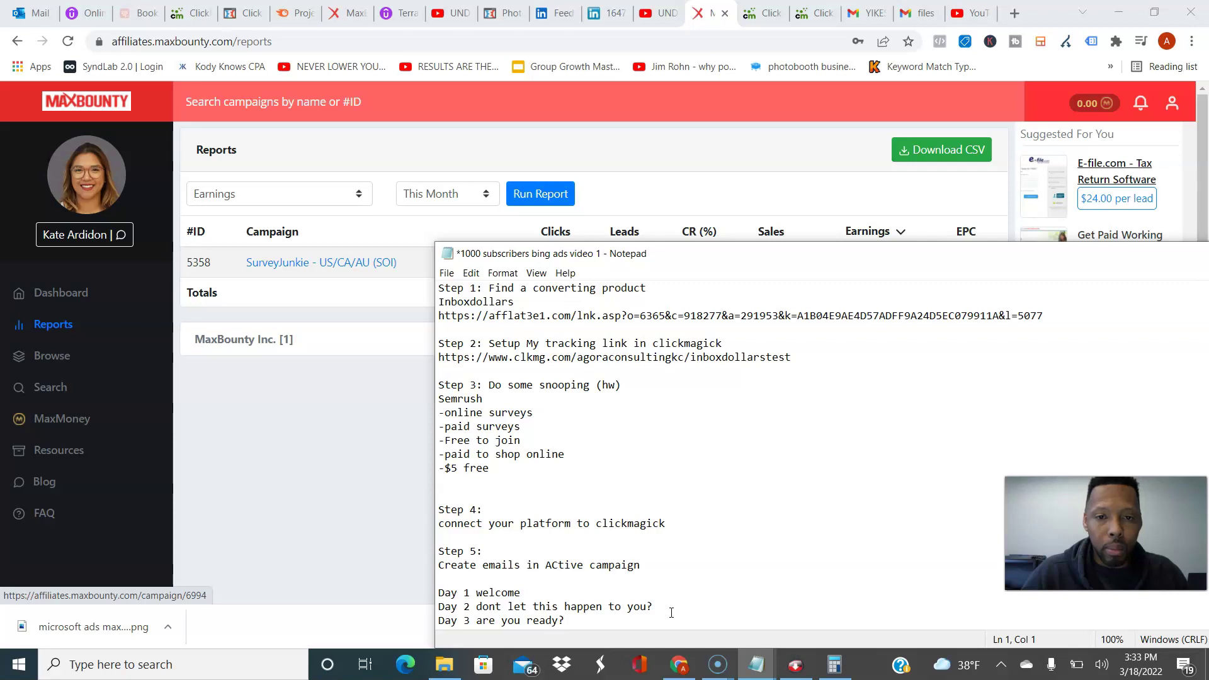
pyautogui.press('Down')
pyautogui.press('Down')
pyautogui.press('Down')
pyautogui.press('Down')
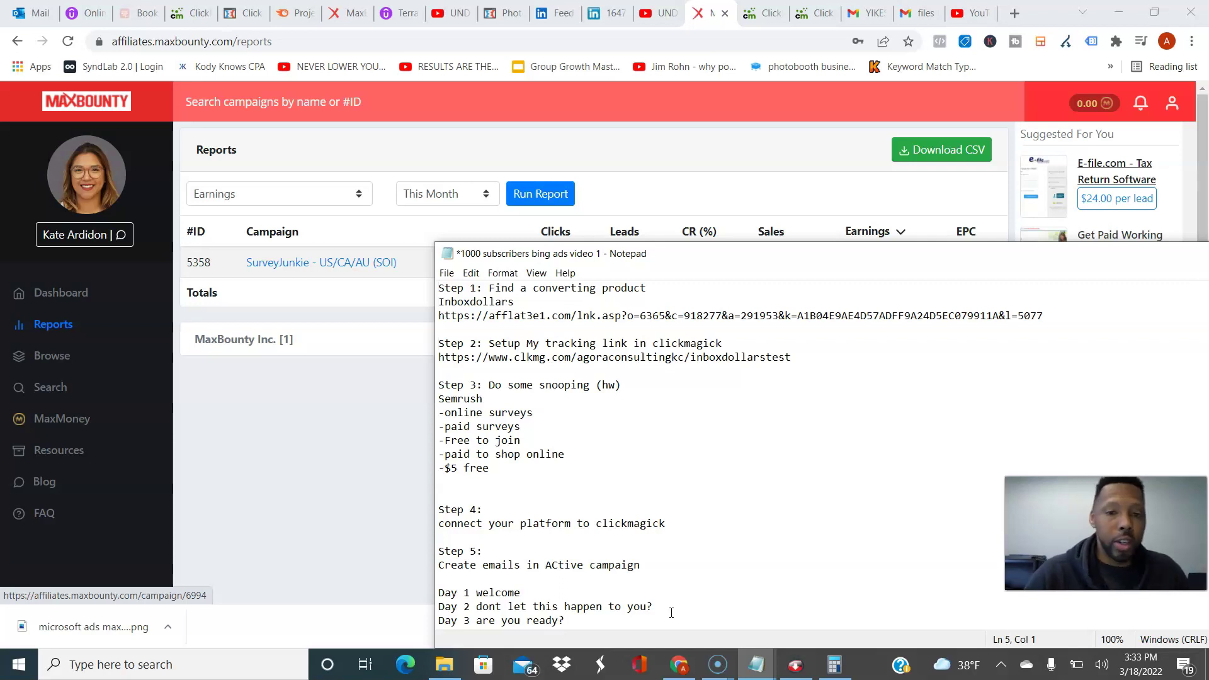
pyautogui.press('Up')
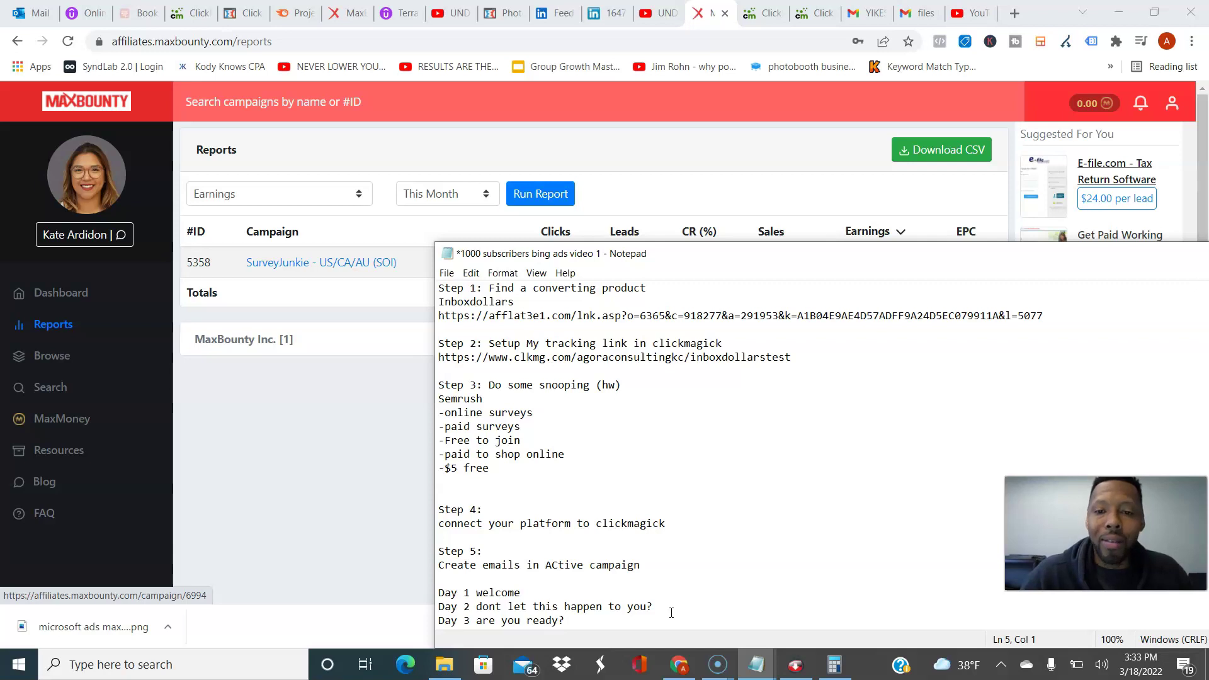
pyautogui.press('Down')
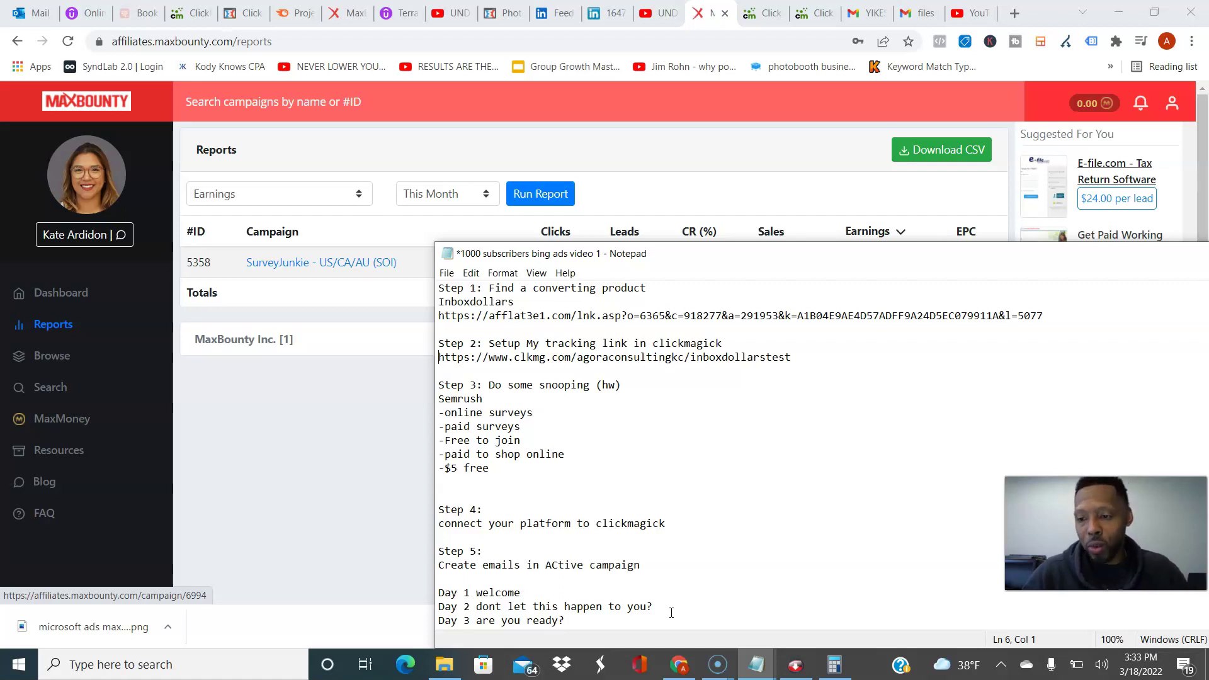
pyautogui.press('Down')
pyautogui.press('Down')
pyautogui.press('Down')
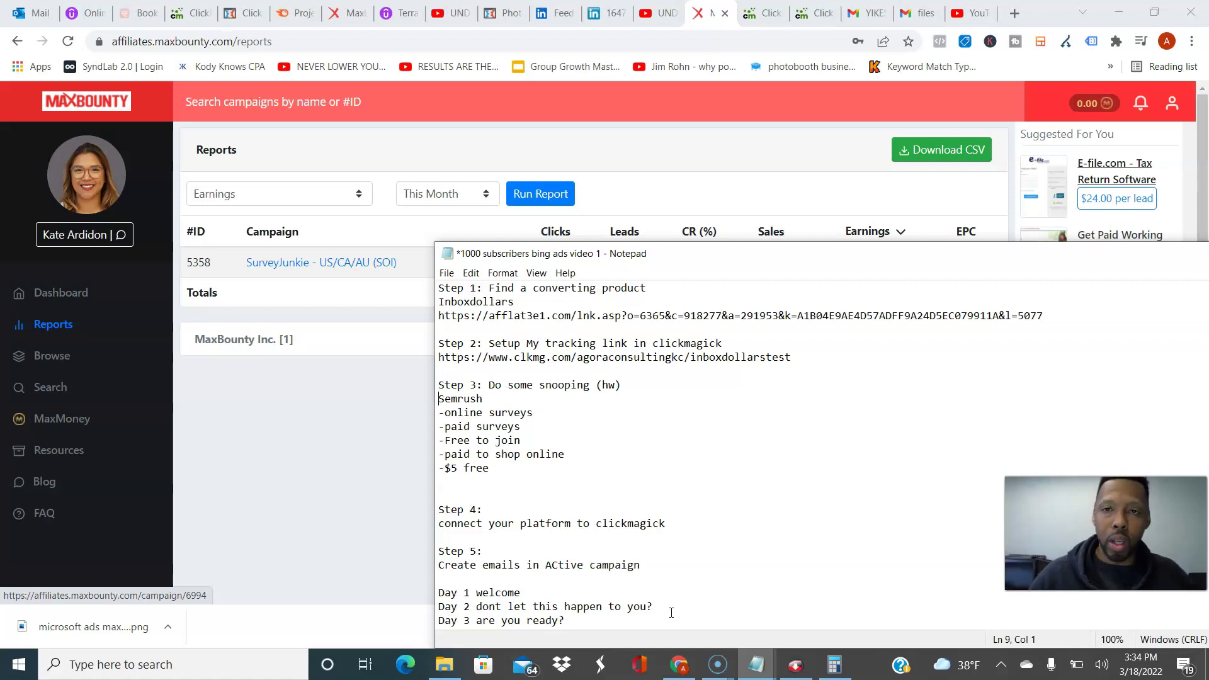
# Step: Read through Steps 4–7 and the Day 2 email line, then return to the MaxBounty browser page
pyautogui.press('Down')
pyautogui.press('Down')
pyautogui.press('Down')
pyautogui.press('Down')
pyautogui.press('Down')
pyautogui.press('Down')
pyautogui.press('Down')
pyautogui.press('Down')
pyautogui.press('Down')
pyautogui.press('Down')
pyautogui.press('Down')
pyautogui.press('Down')
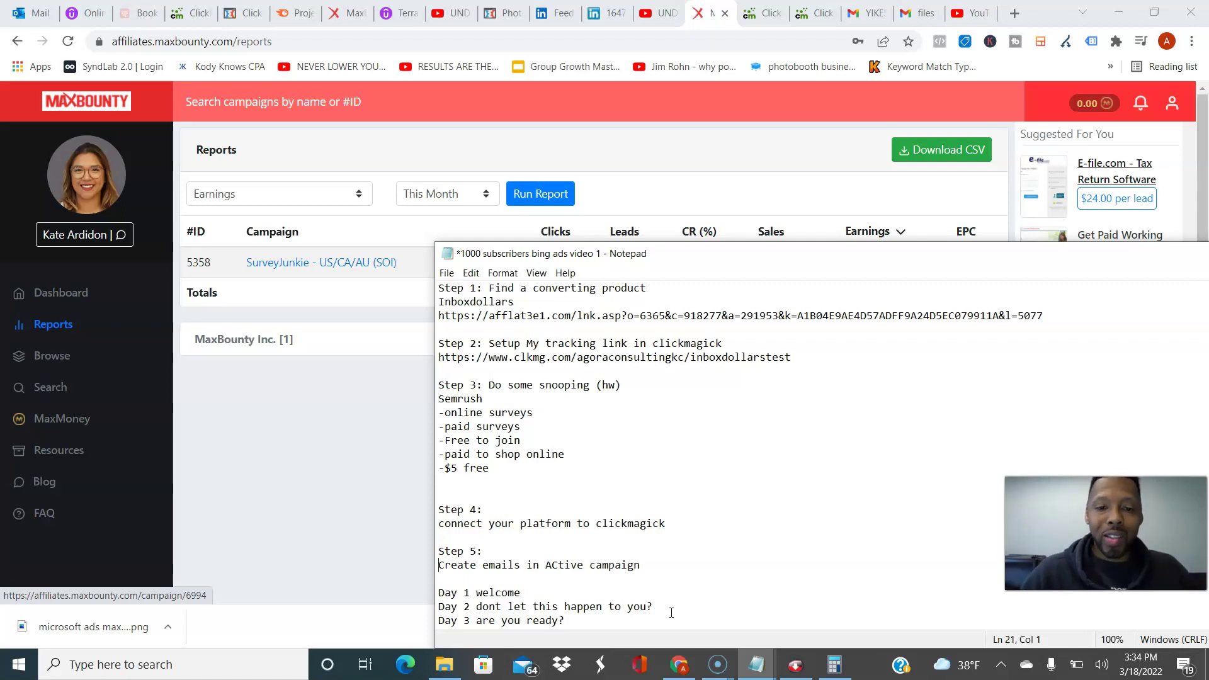
pyautogui.press('Down')
pyautogui.press('Down')
pyautogui.press('Down')
pyautogui.press('Down')
pyautogui.press('Down')
pyautogui.press('Down')
pyautogui.press('Down')
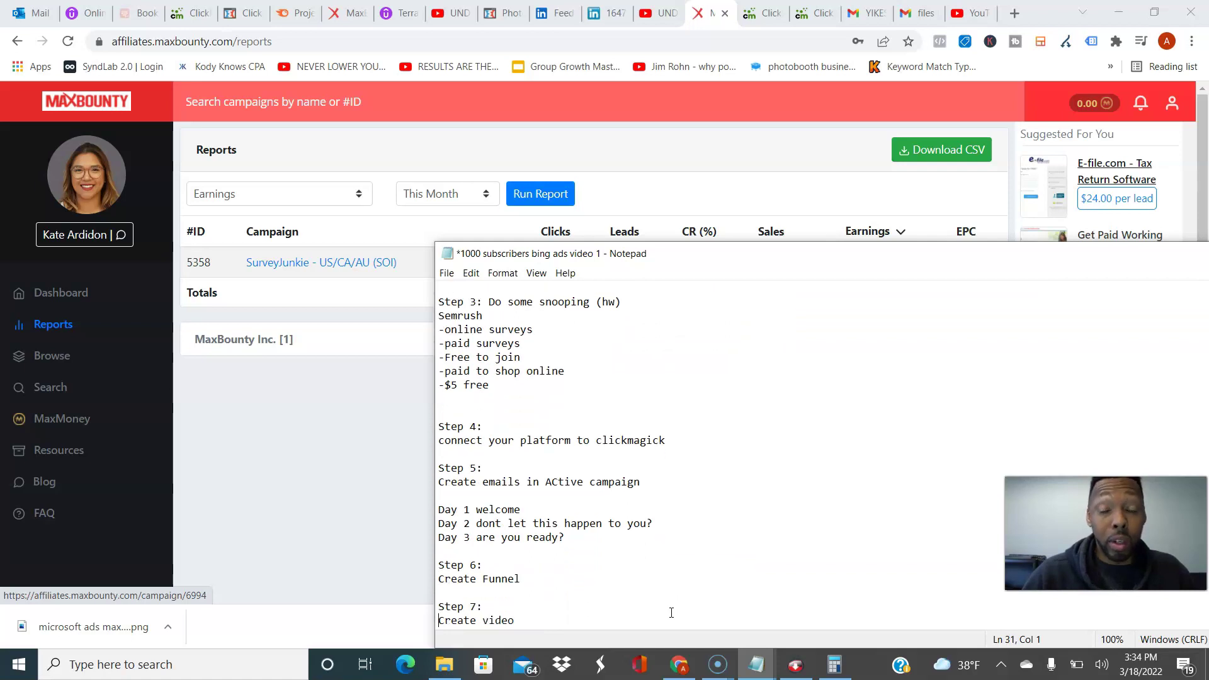
pyautogui.press('Down')
pyautogui.press('Down')
pyautogui.press('Down')
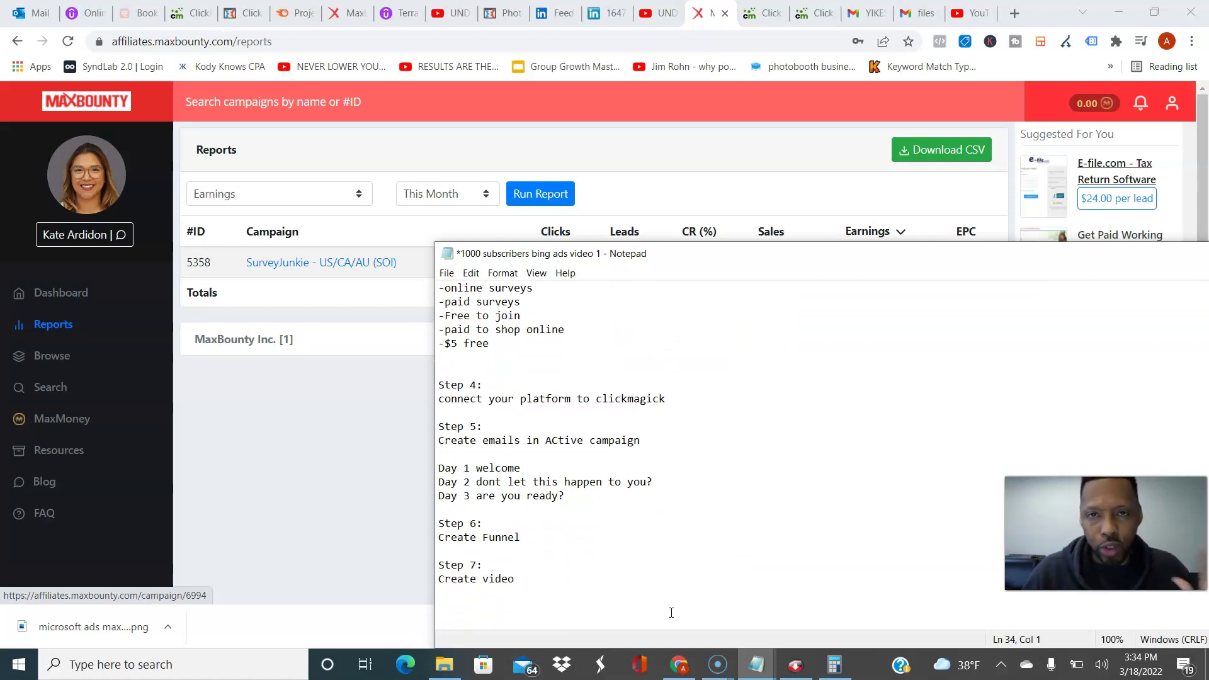
pyautogui.press('Up')
pyautogui.press('Up')
pyautogui.press('Up')
pyautogui.press('Up')
pyautogui.press('Up')
pyautogui.press('Up')
pyautogui.press('Up')
pyautogui.press('Up')
pyautogui.press('Up')
pyautogui.press('Up')
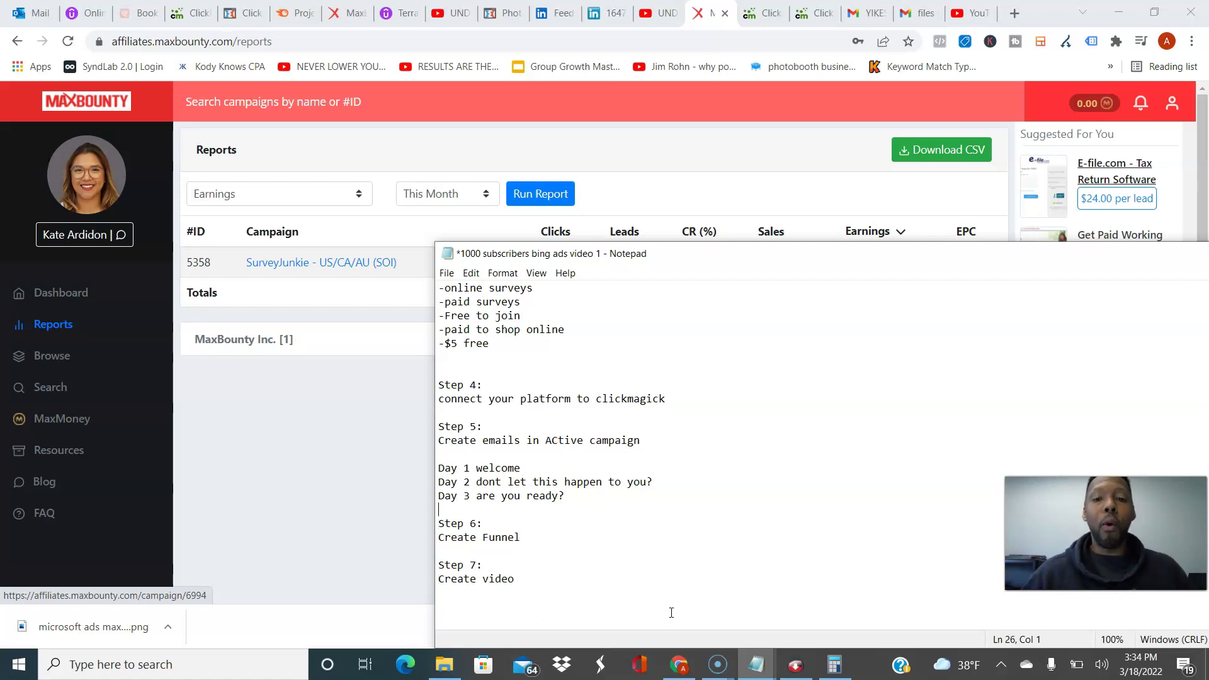
pyautogui.press('Up')
pyautogui.press('Up')
pyautogui.press('Up')
pyautogui.press('Up')
pyautogui.press('Up')
pyautogui.press('Up')
pyautogui.press('Up')
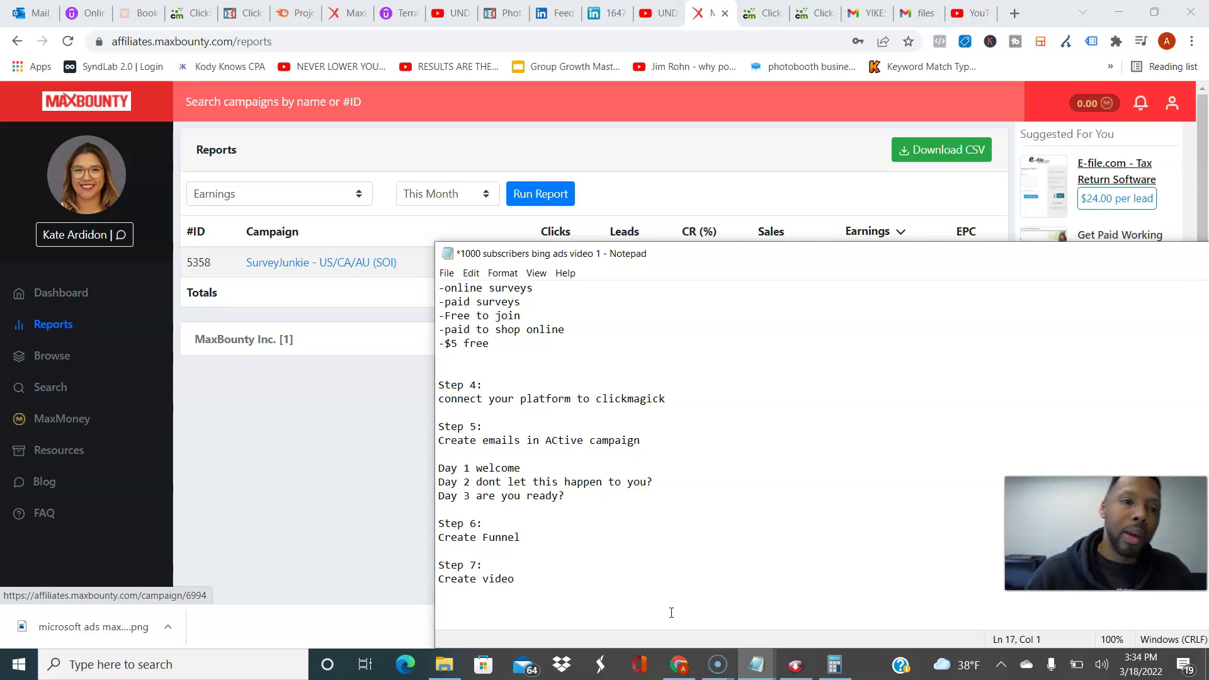
pyautogui.hotkey('alt', 'Tab')
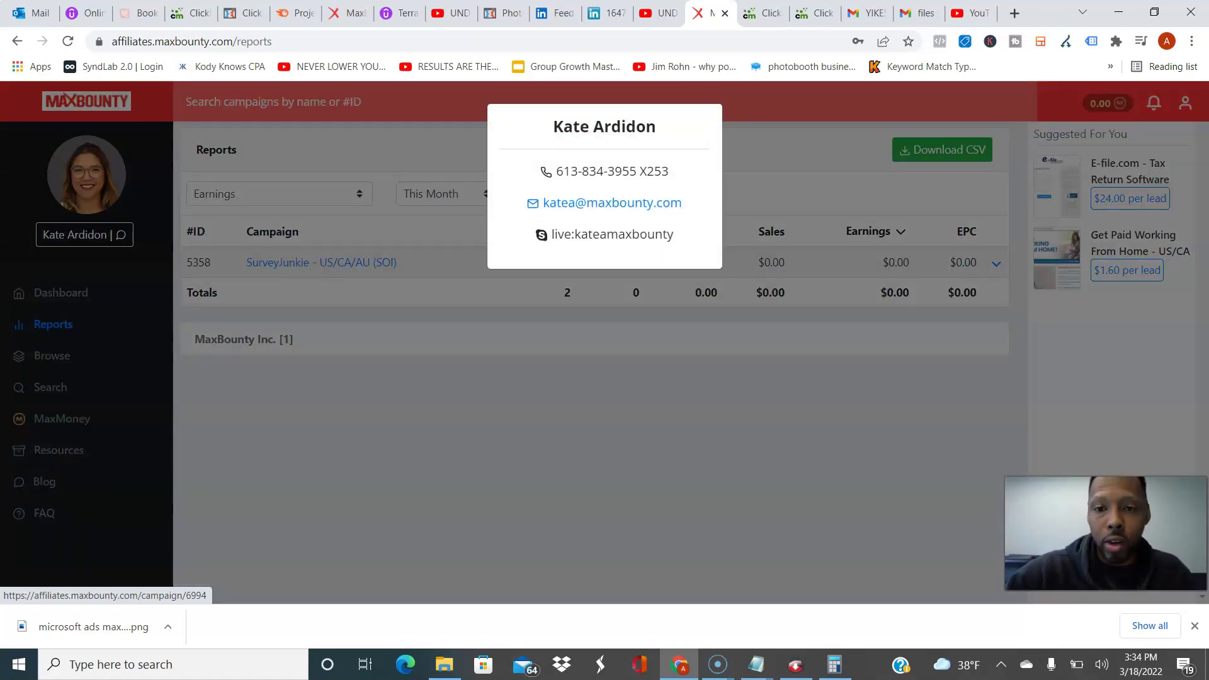
# Step: Dismiss the affiliate manager's contact card on the Reports page
pyautogui.press('Escape')
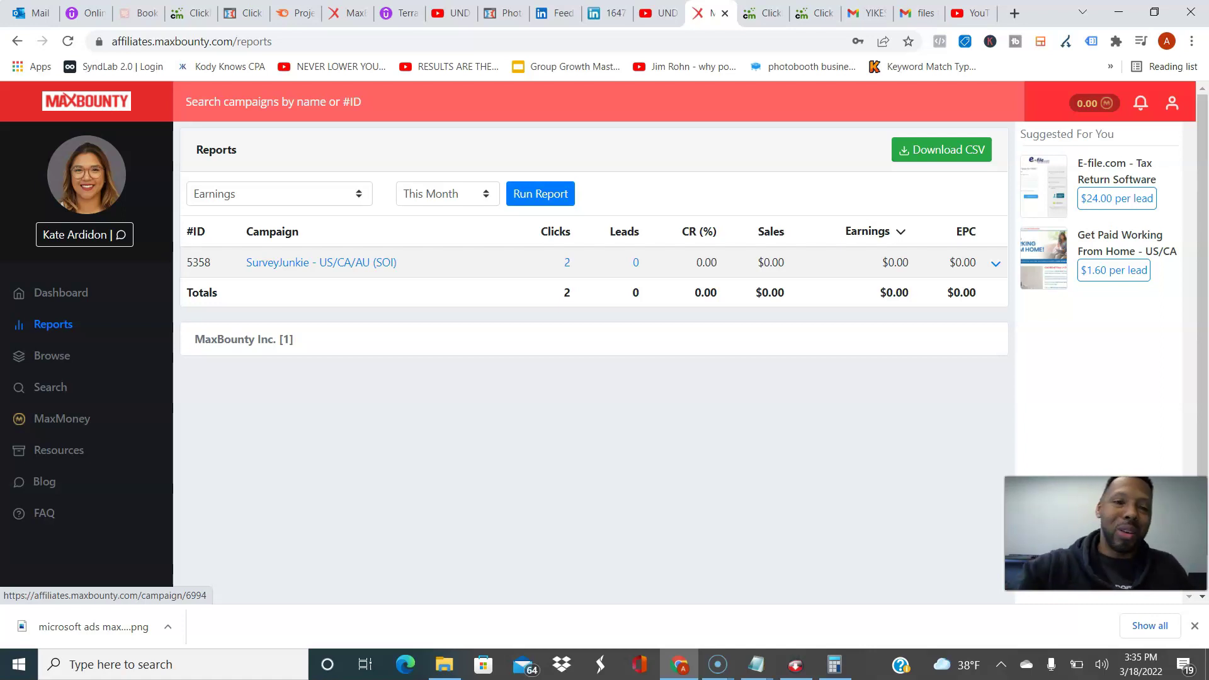
# Step: Browse the SurveyJunkie campaign's rates, landing pages and creatives, then return to the Dashboard
pyautogui.click(321, 262)
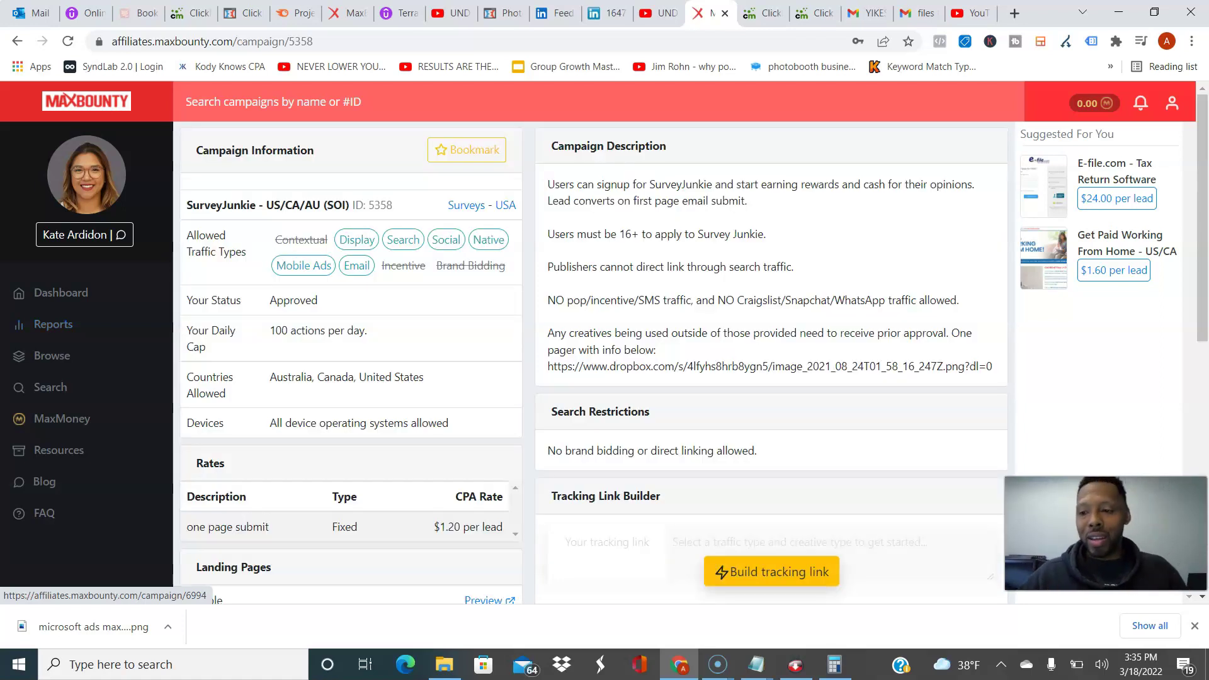
pyautogui.scroll(-1, 686, 352)
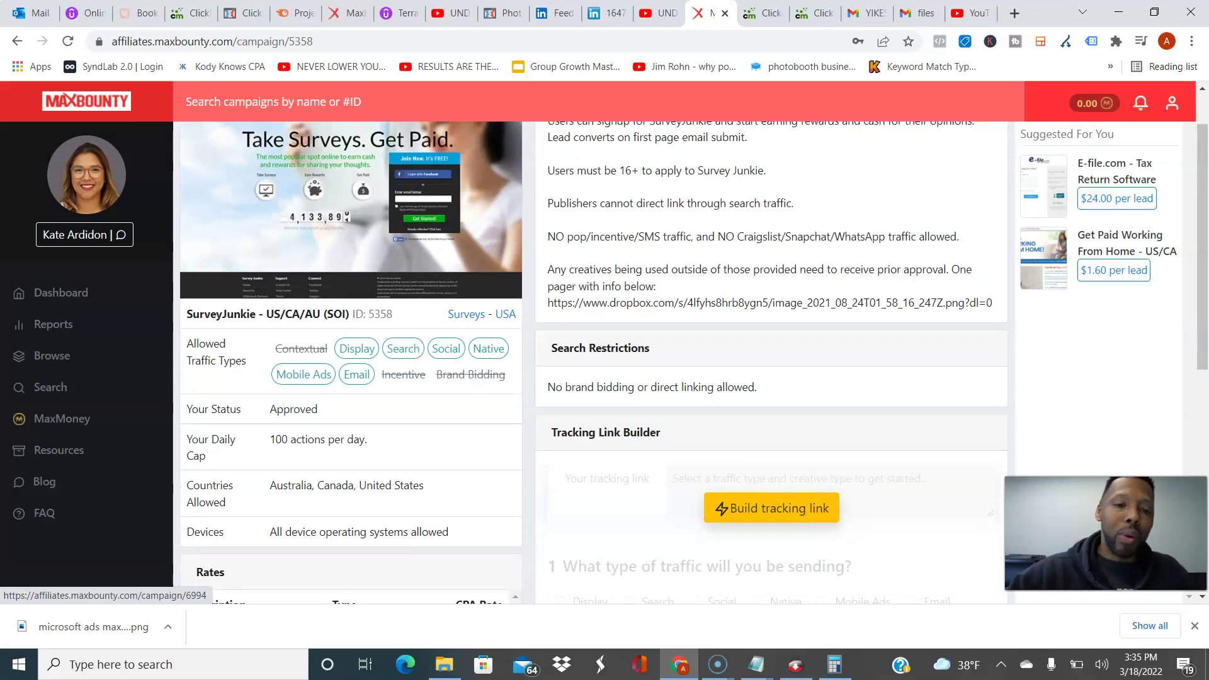
pyautogui.scroll(-3, 553, 284)
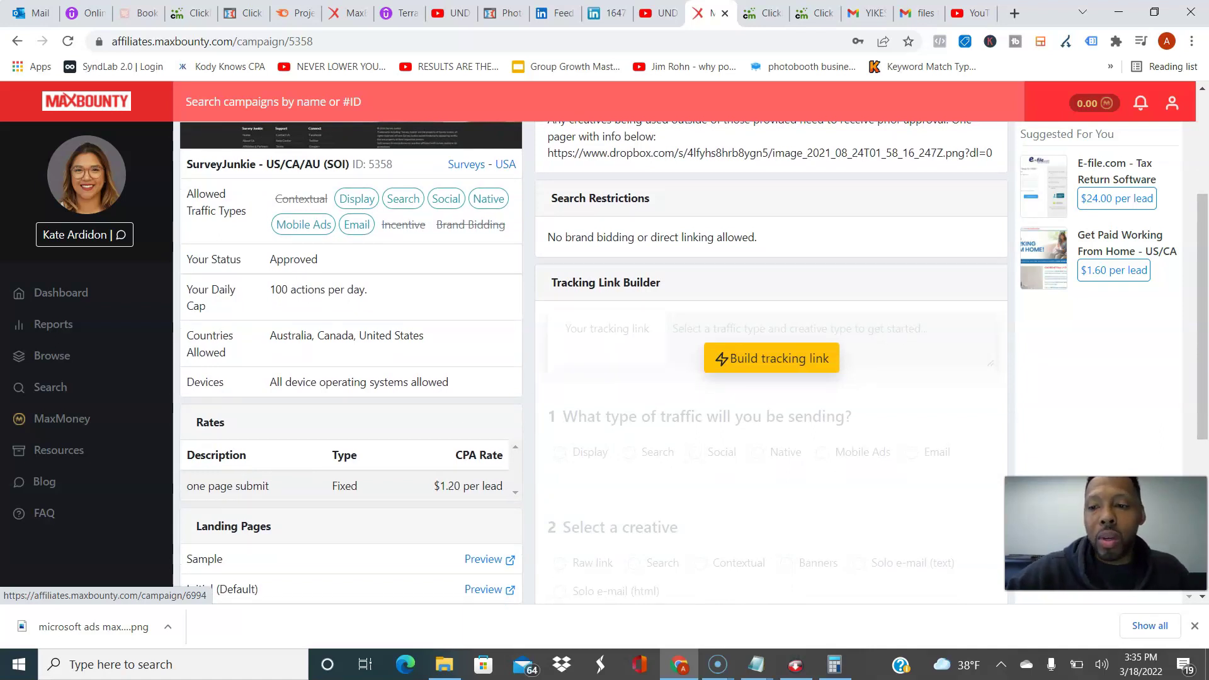
pyautogui.scroll(-3, 692, 362)
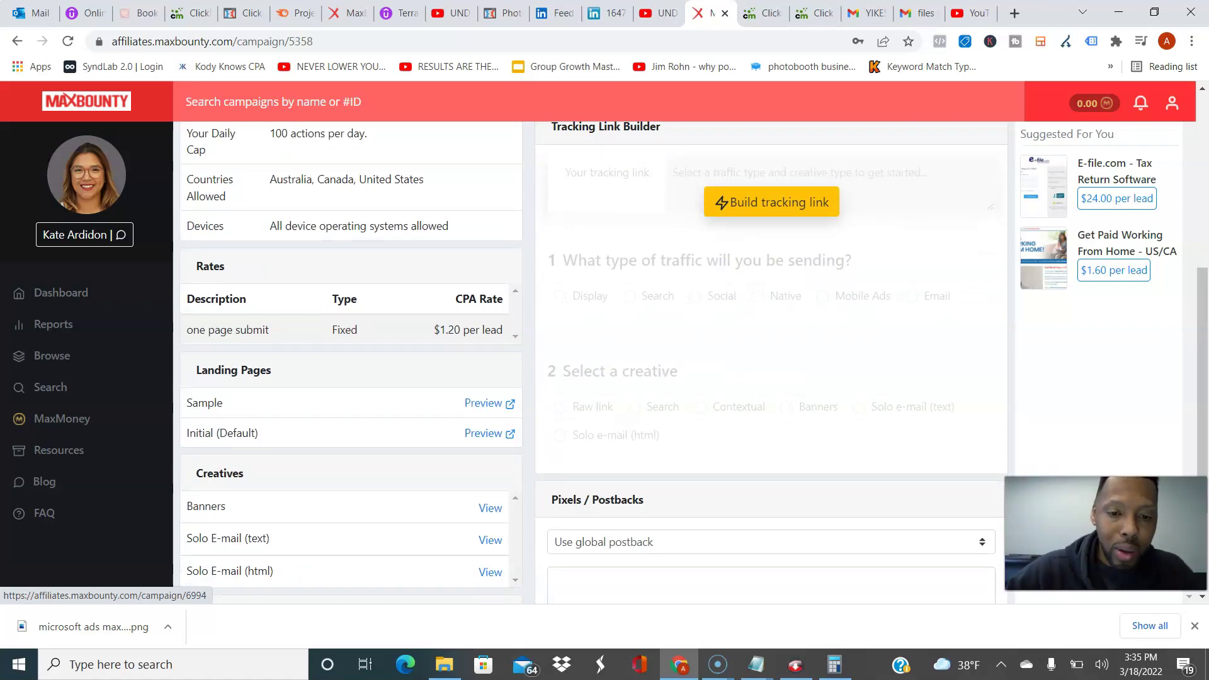
pyautogui.scroll(6, 692, 362)
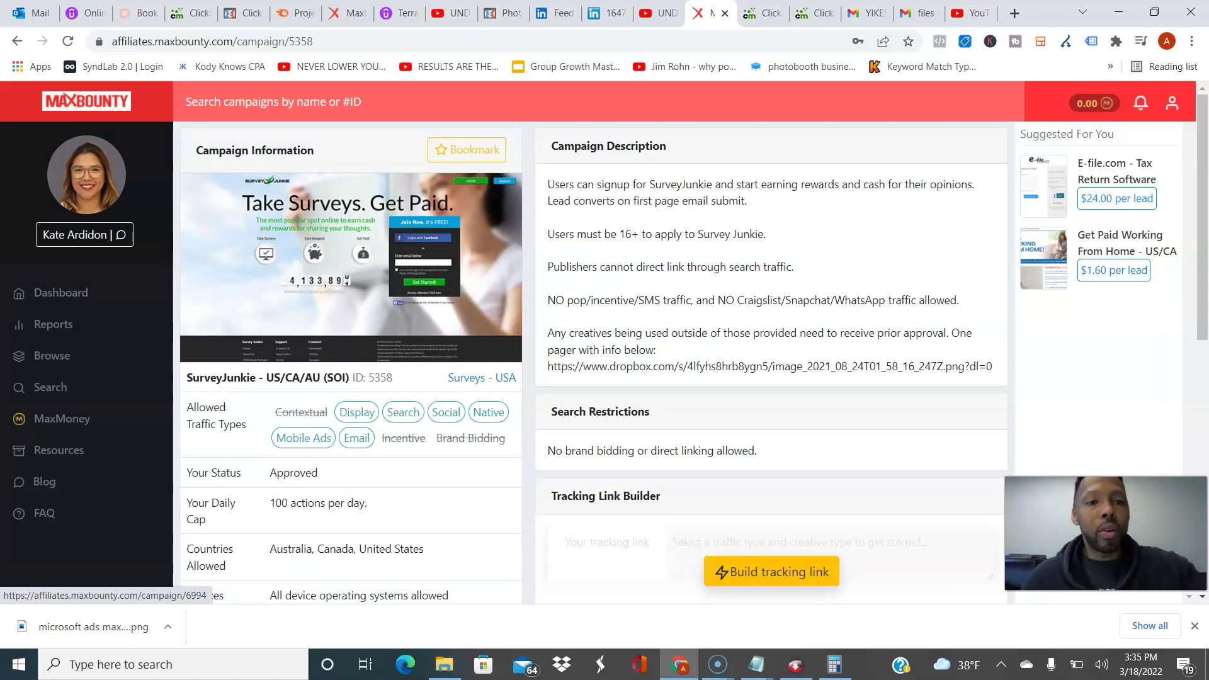
pyautogui.click(50, 293)
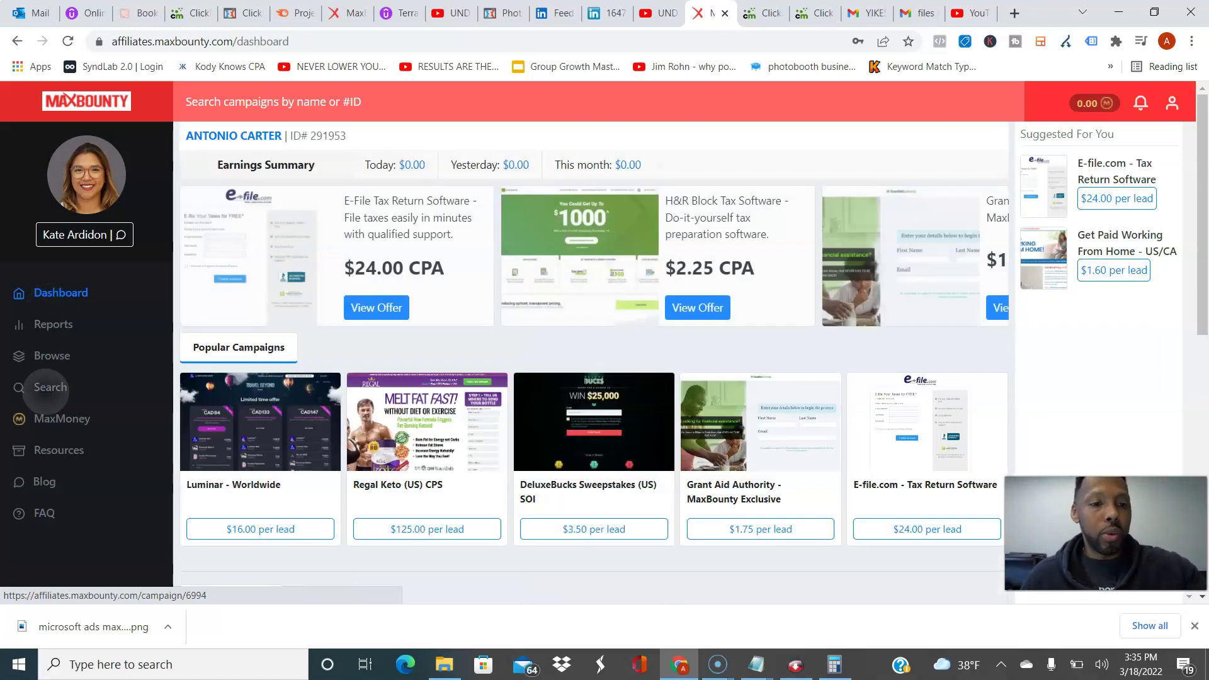
# Step: Open the Regal Keto (US) CPS campaign and scroll down to its Pixels / Postbacks section
pyautogui.click(50, 386)
pyautogui.click(51, 293)
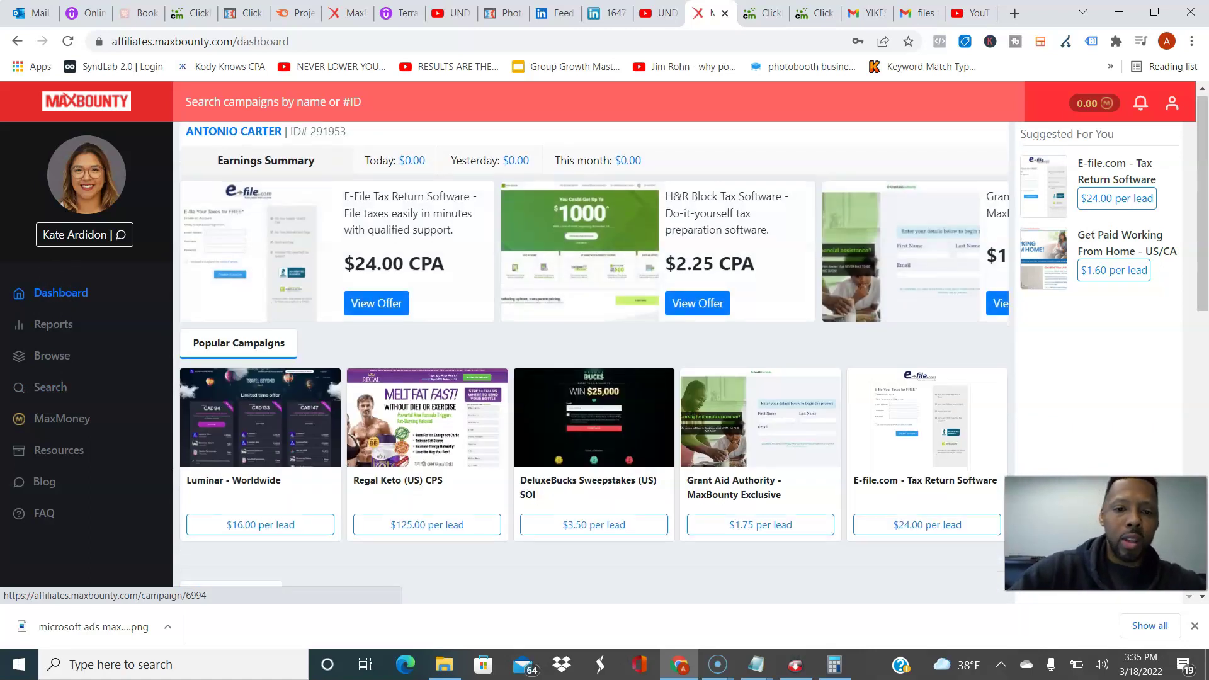
pyautogui.scroll(-1, 594, 353)
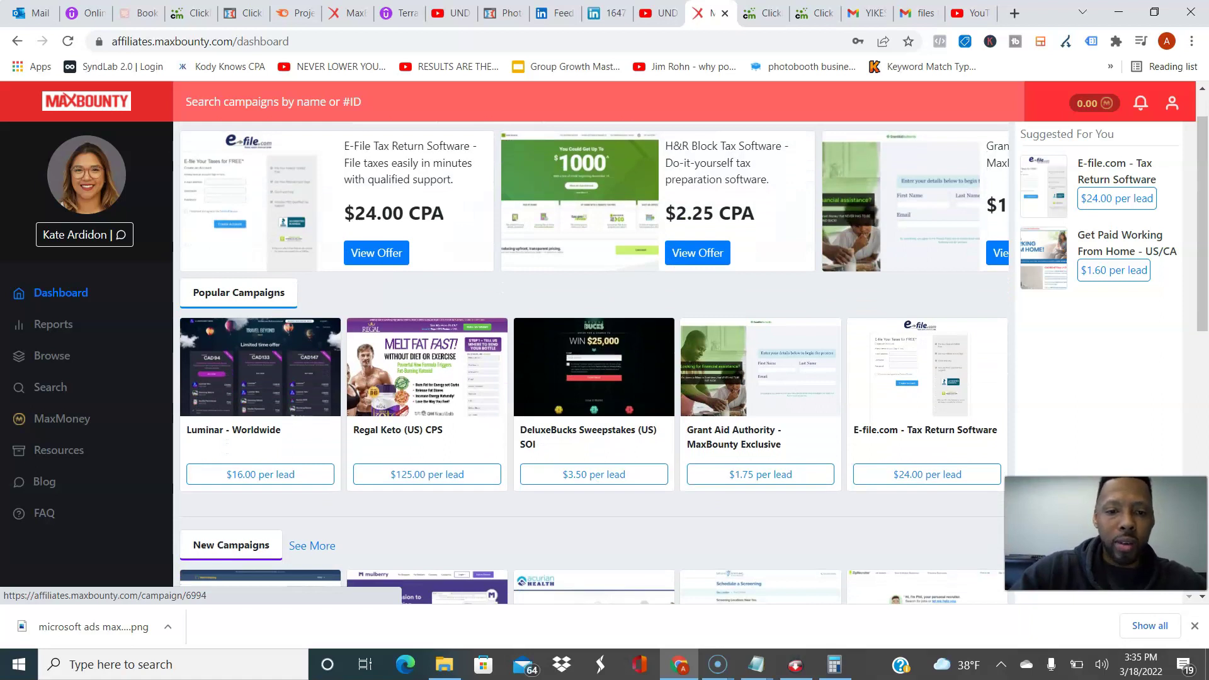
pyautogui.click(426, 367)
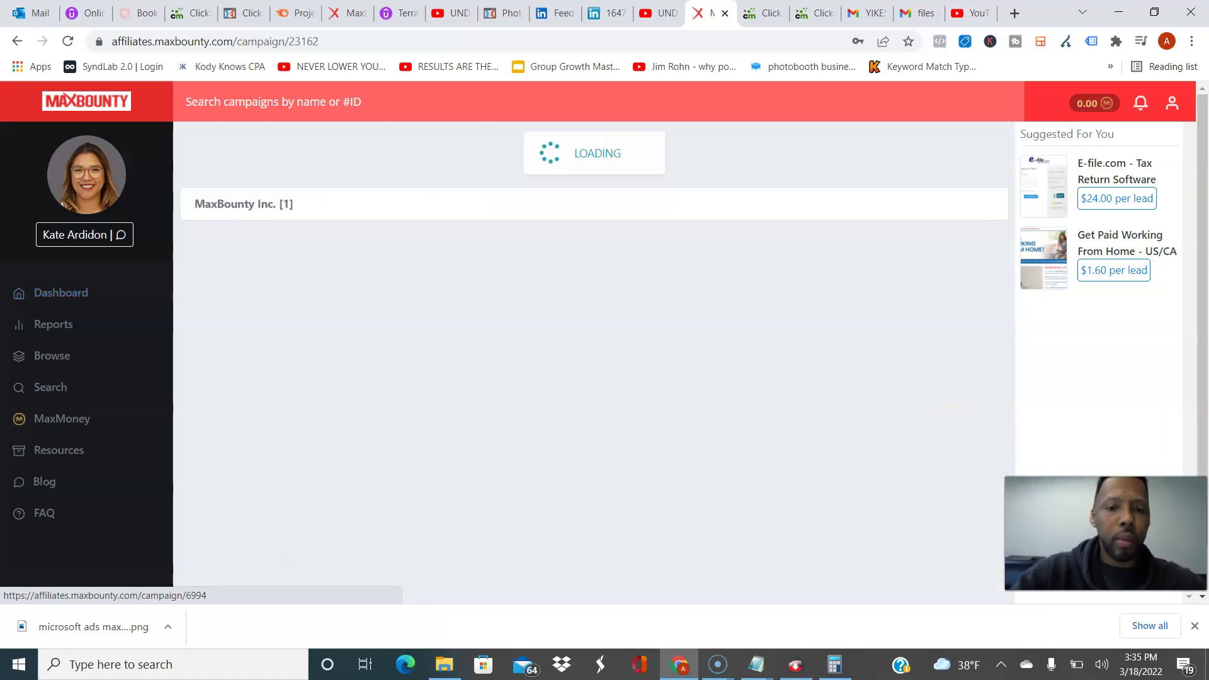
pyautogui.scroll(-2, 594, 353)
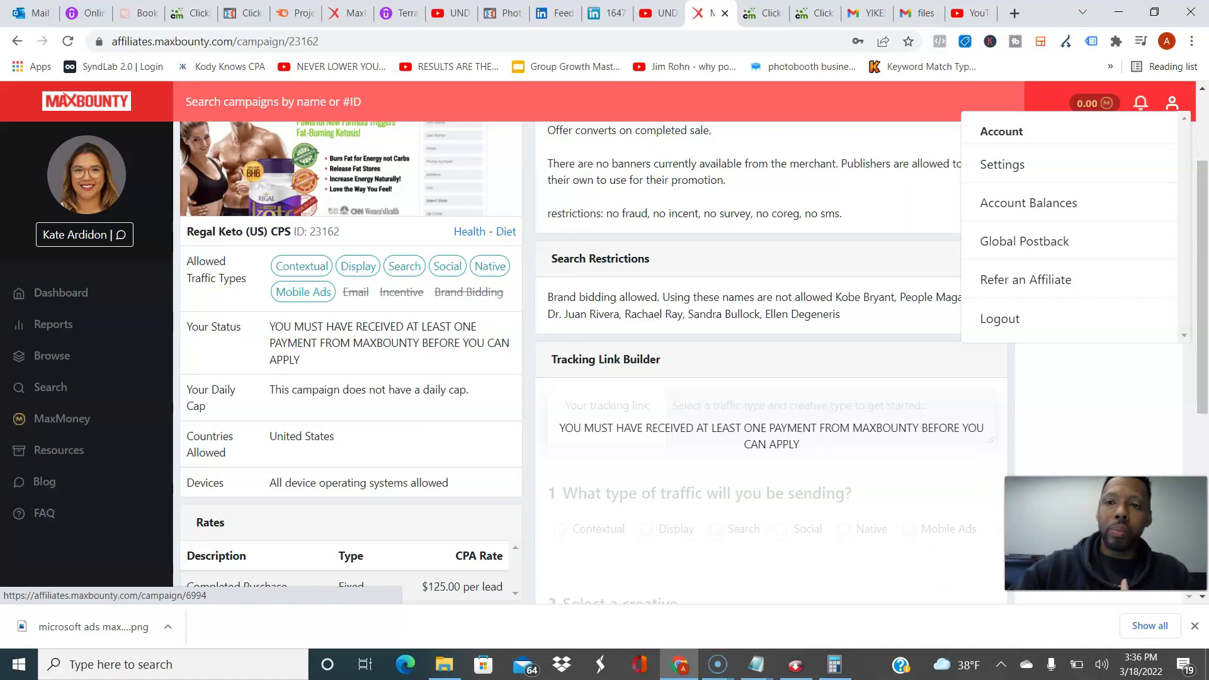
pyautogui.press('Escape')
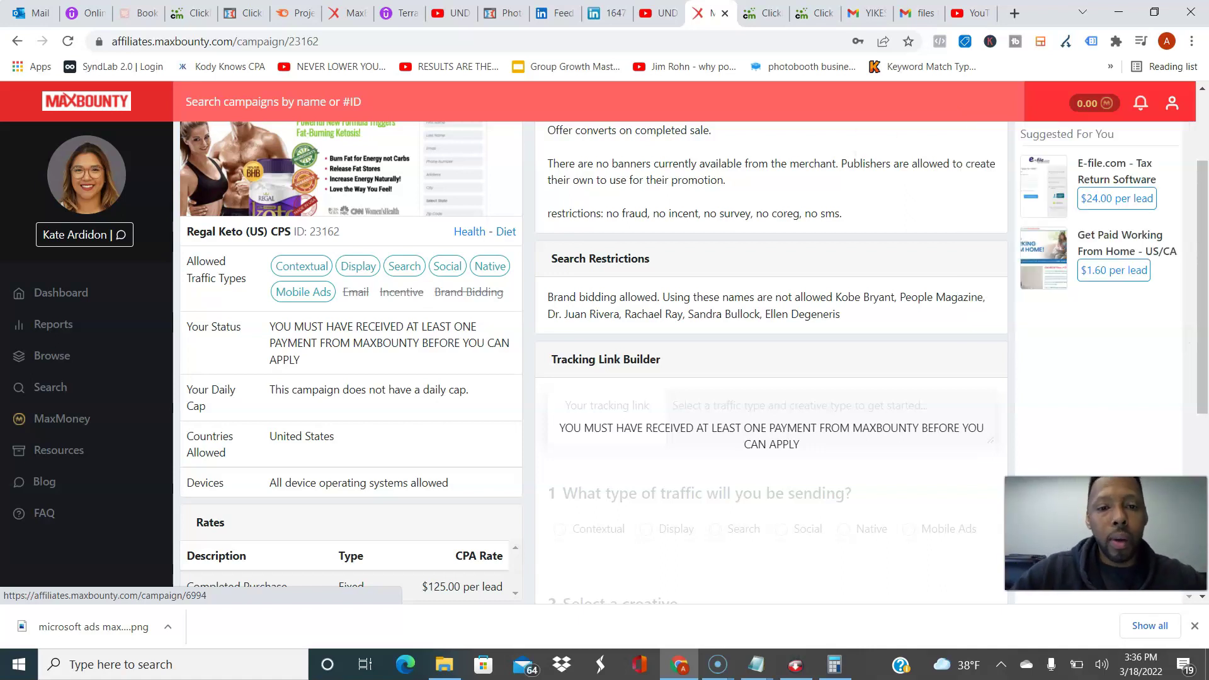
pyautogui.scroll(-1, 690, 363)
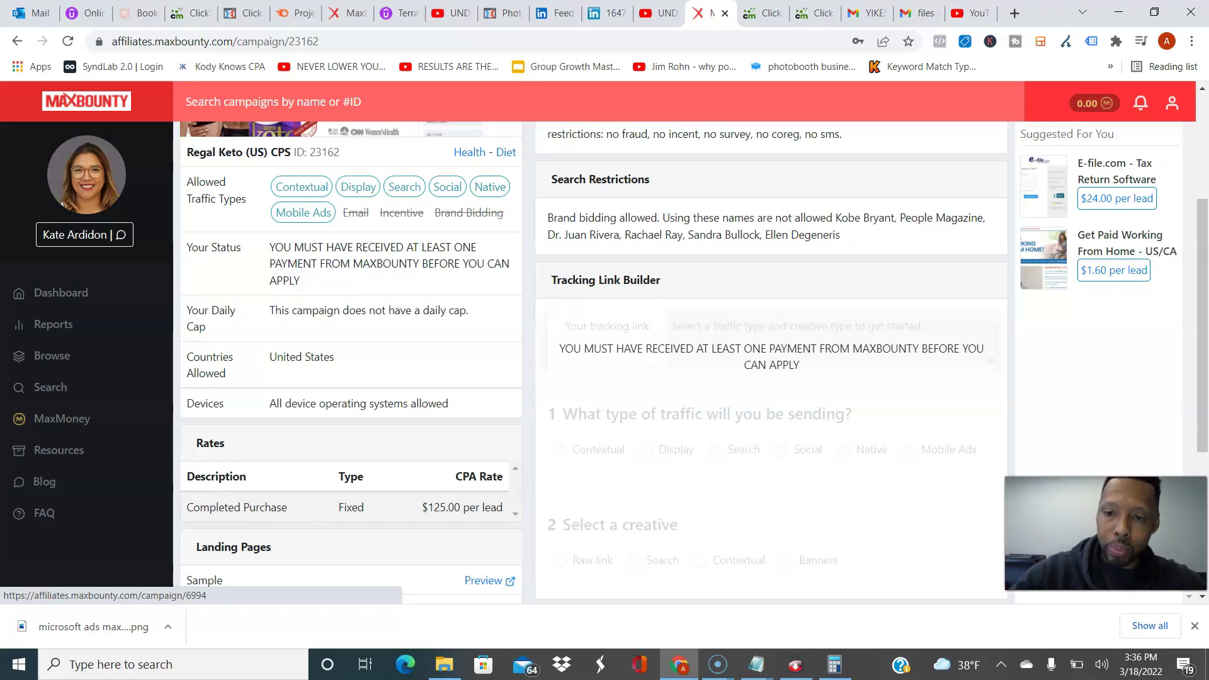
pyautogui.scroll(-2, 693, 362)
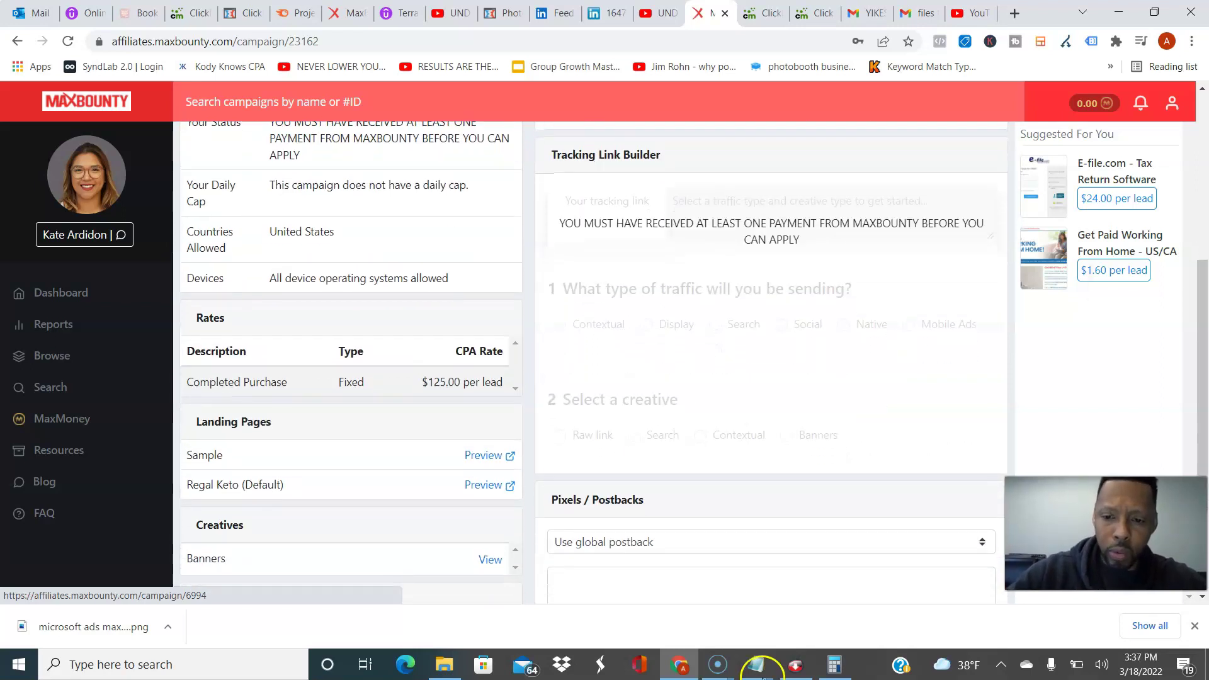
# Step: Glance at the video outline notes, then switch to the ClickMagick browser tab
pyautogui.moveTo(756, 664)
pyautogui.click(683, 602)
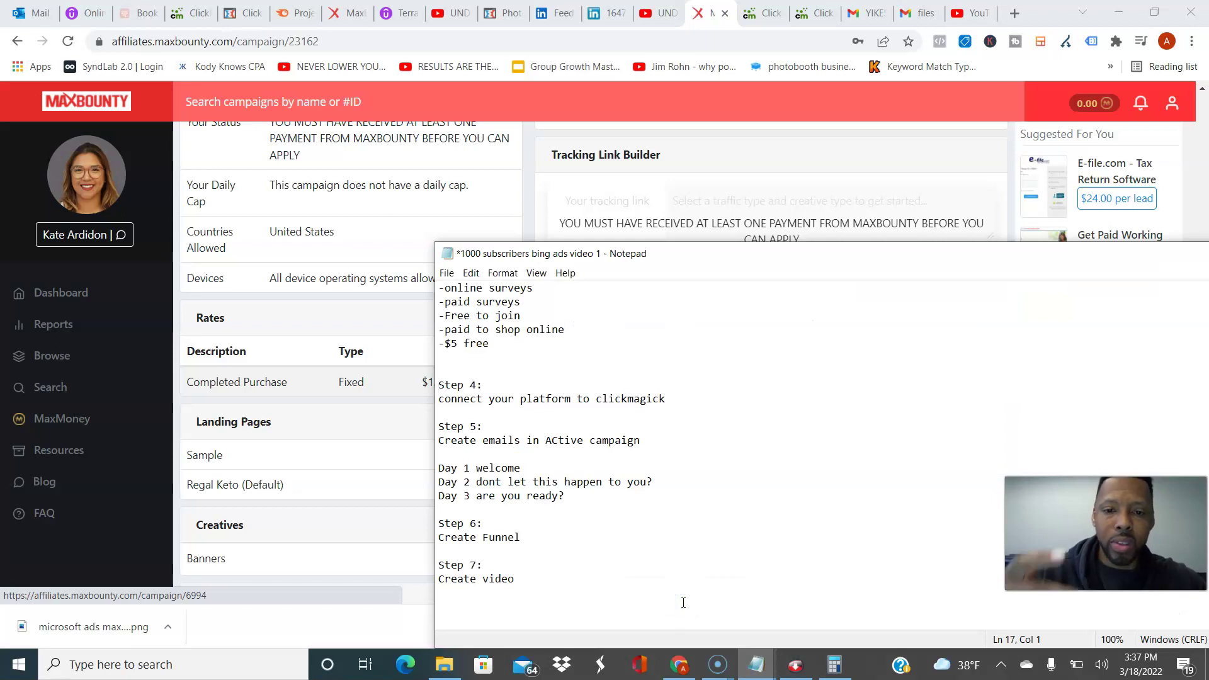
pyautogui.hotkey('alt', 'Tab')
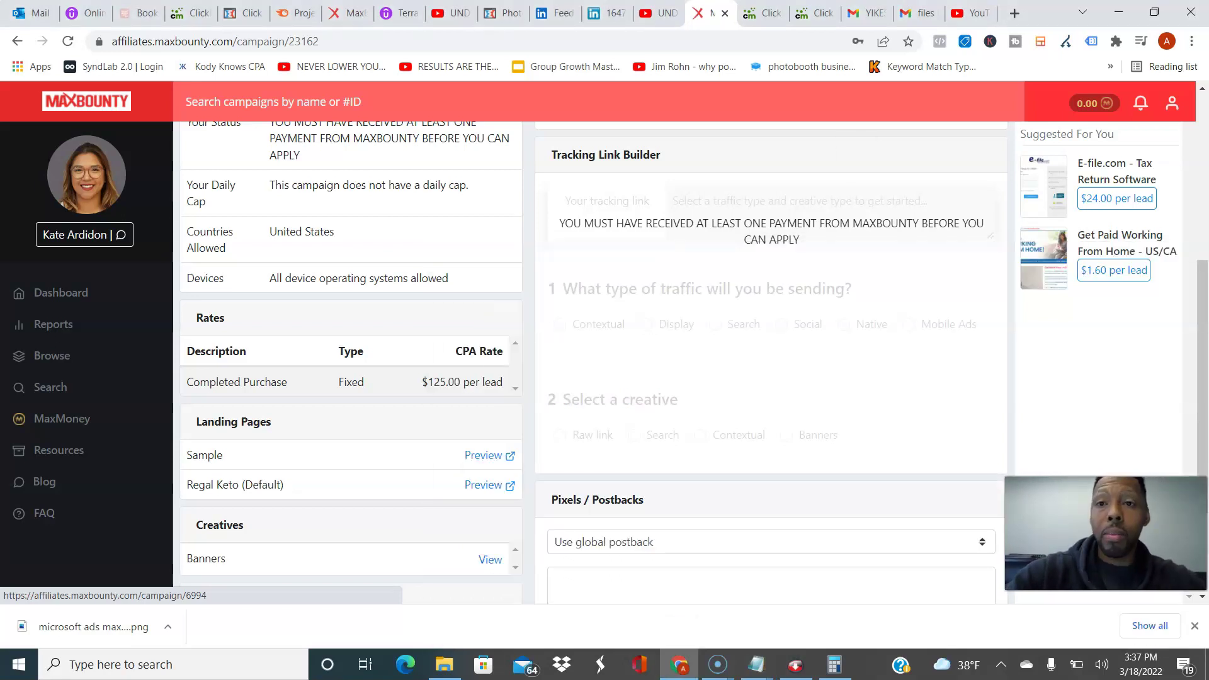
pyautogui.hotkey('ctrl', 'Tab')
pyautogui.press('Home')
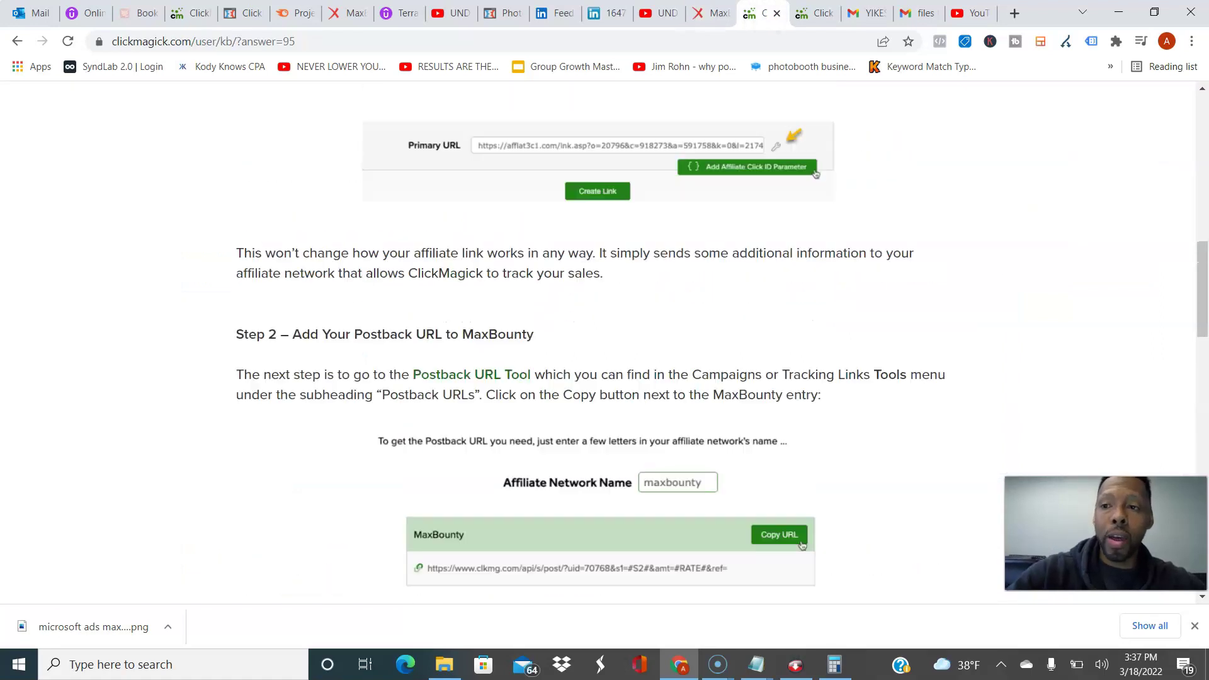
# Step: Open the Tracking Links list and page through pages 3, 2 and back to 1
pyautogui.click(605, 113)
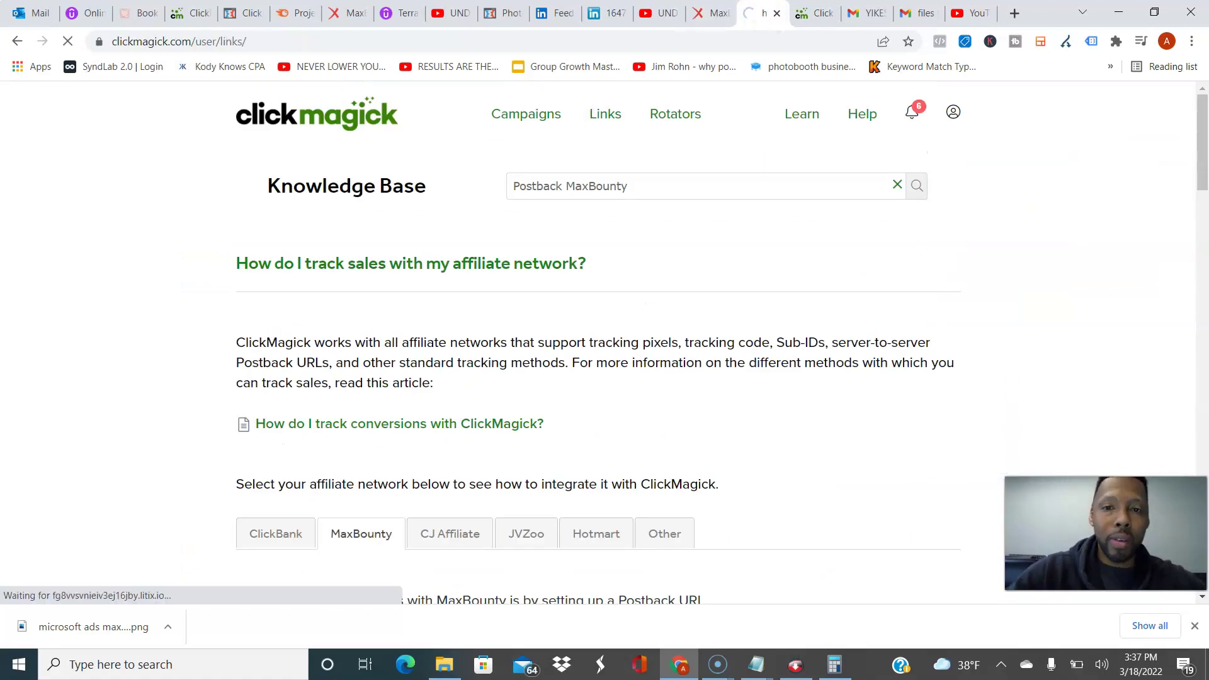
pyautogui.press('End')
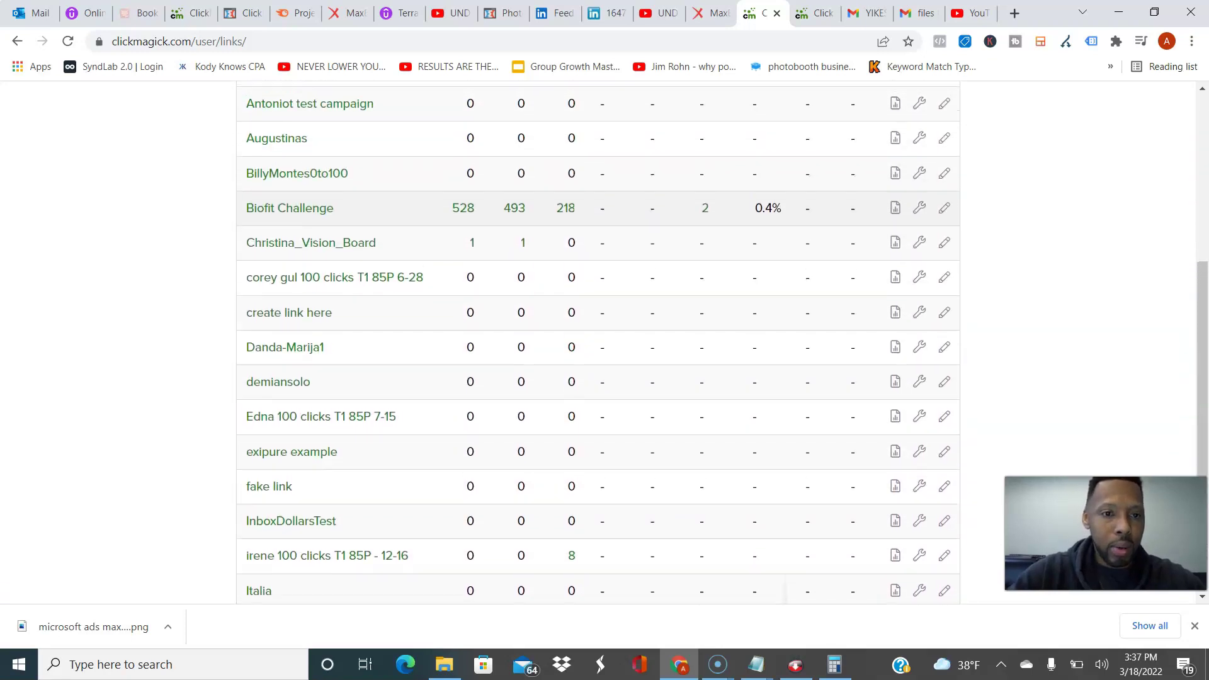
pyautogui.press('End')
pyautogui.click(622, 433)
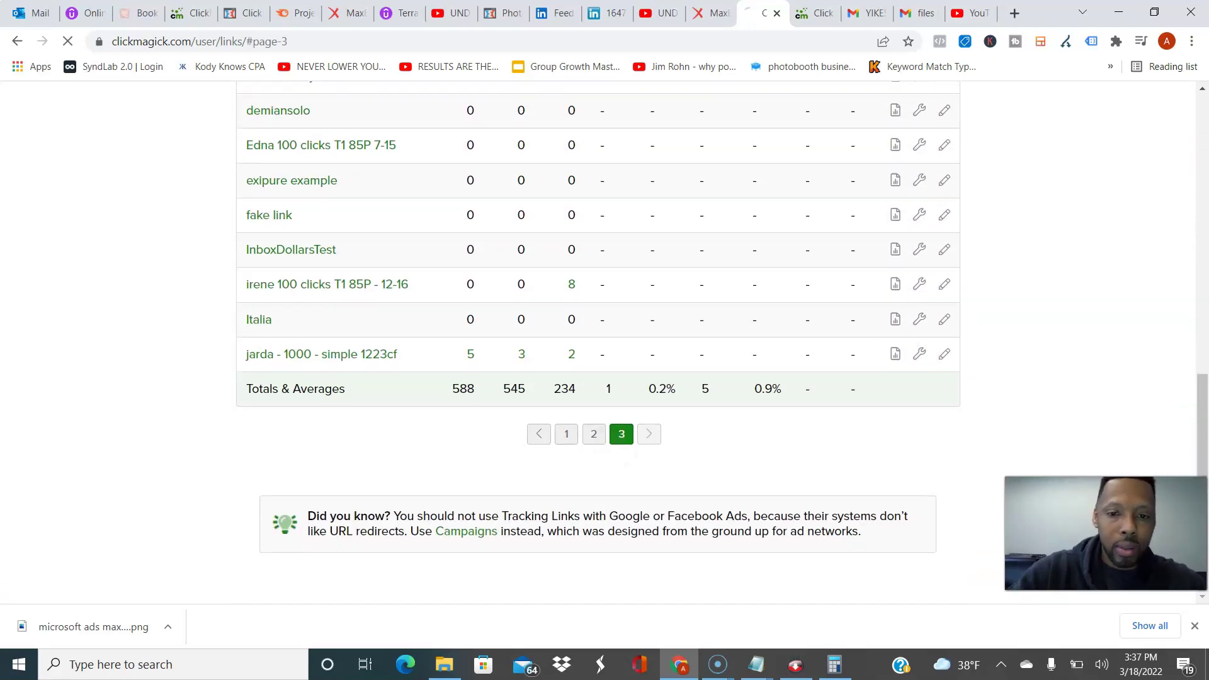
pyautogui.scroll(-4, 599, 340)
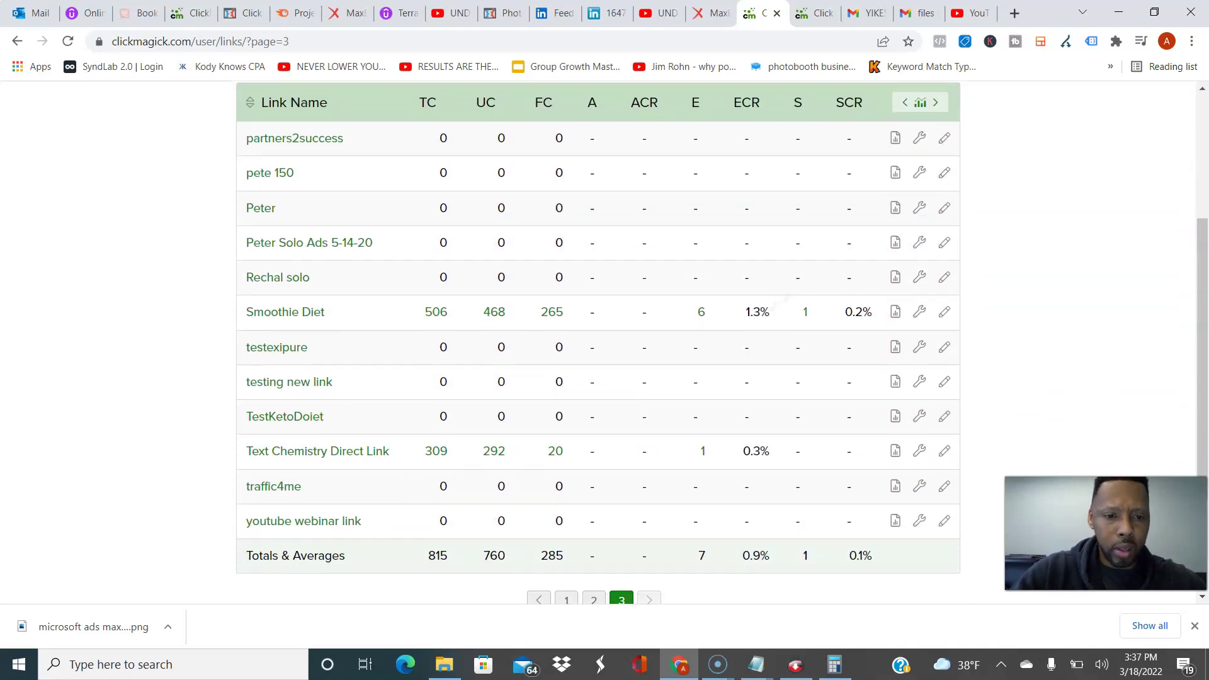
pyautogui.click(594, 511)
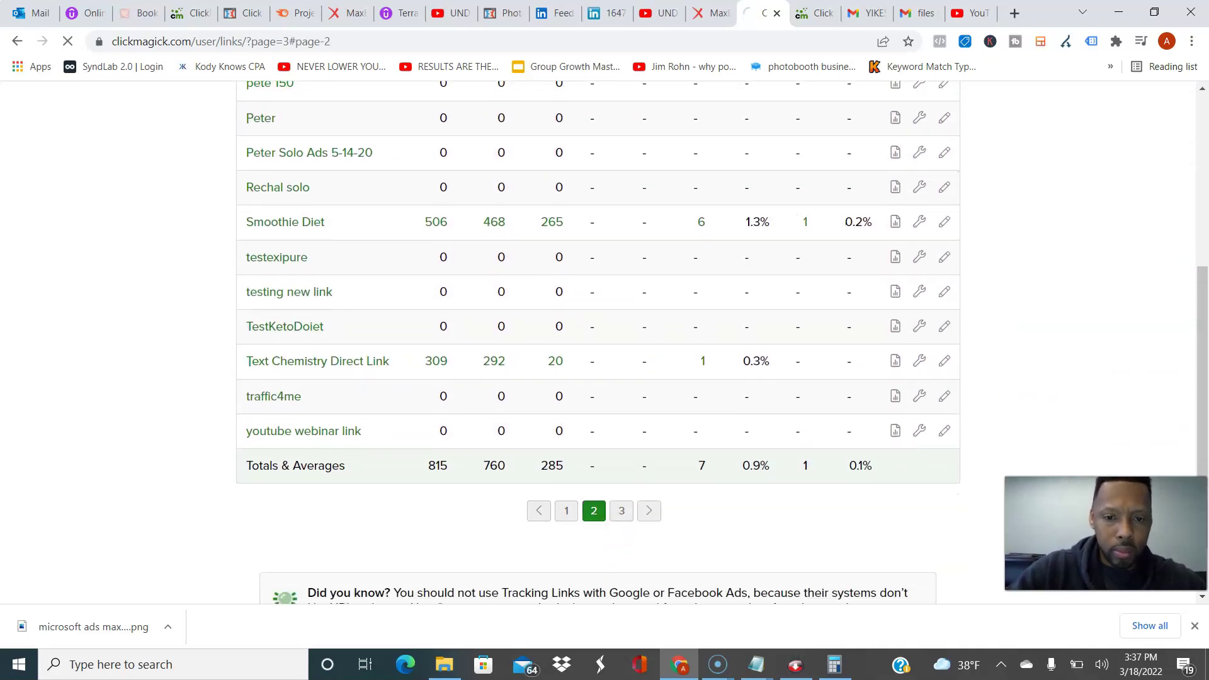
pyautogui.scroll(-5, 594, 378)
pyautogui.scroll(-5, 598, 340)
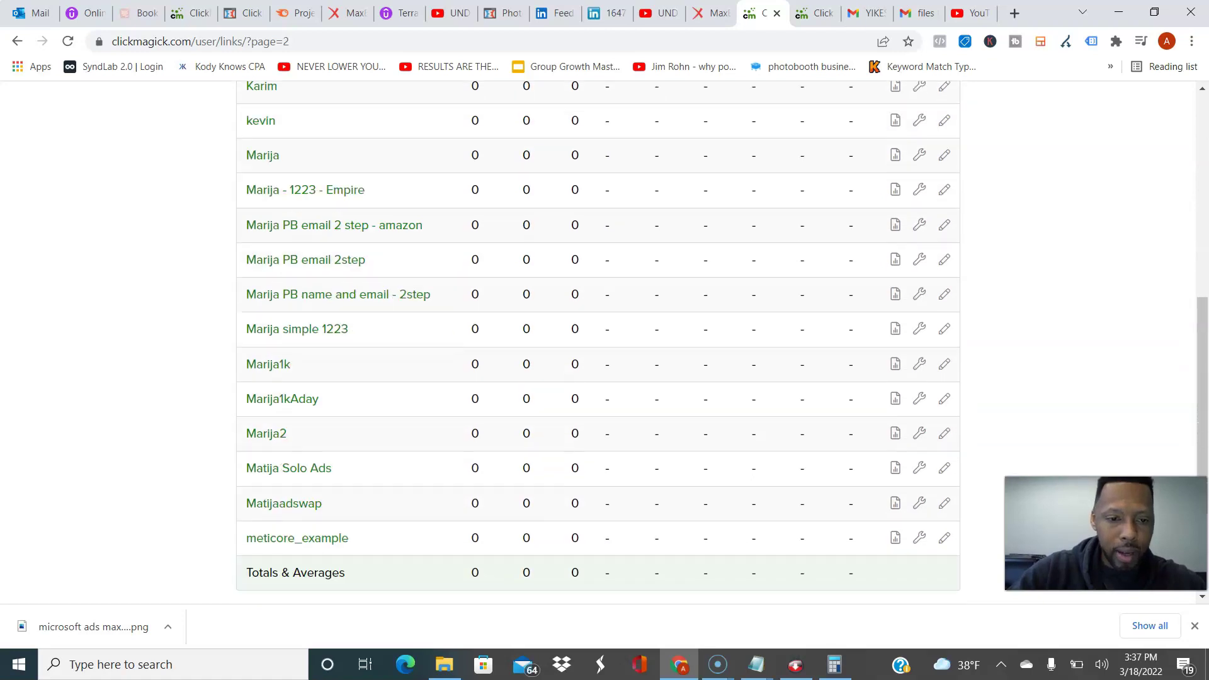
pyautogui.click(567, 471)
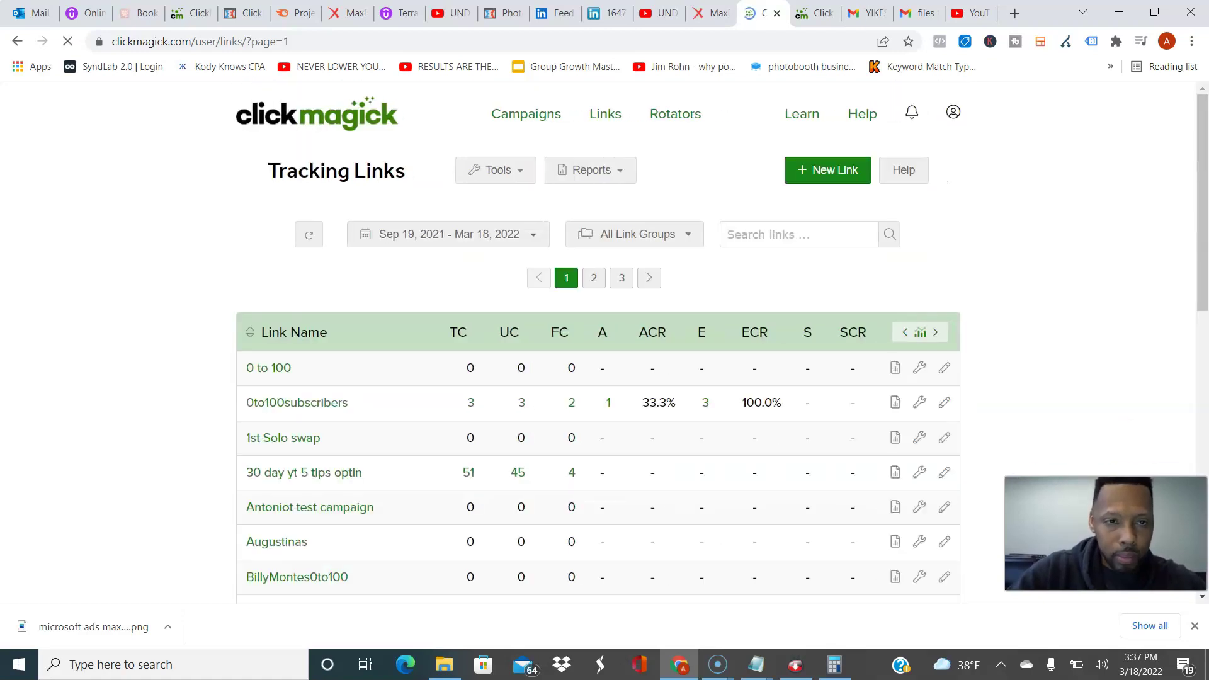
pyautogui.scroll(-3, 598, 340)
pyautogui.scroll(-3, 599, 340)
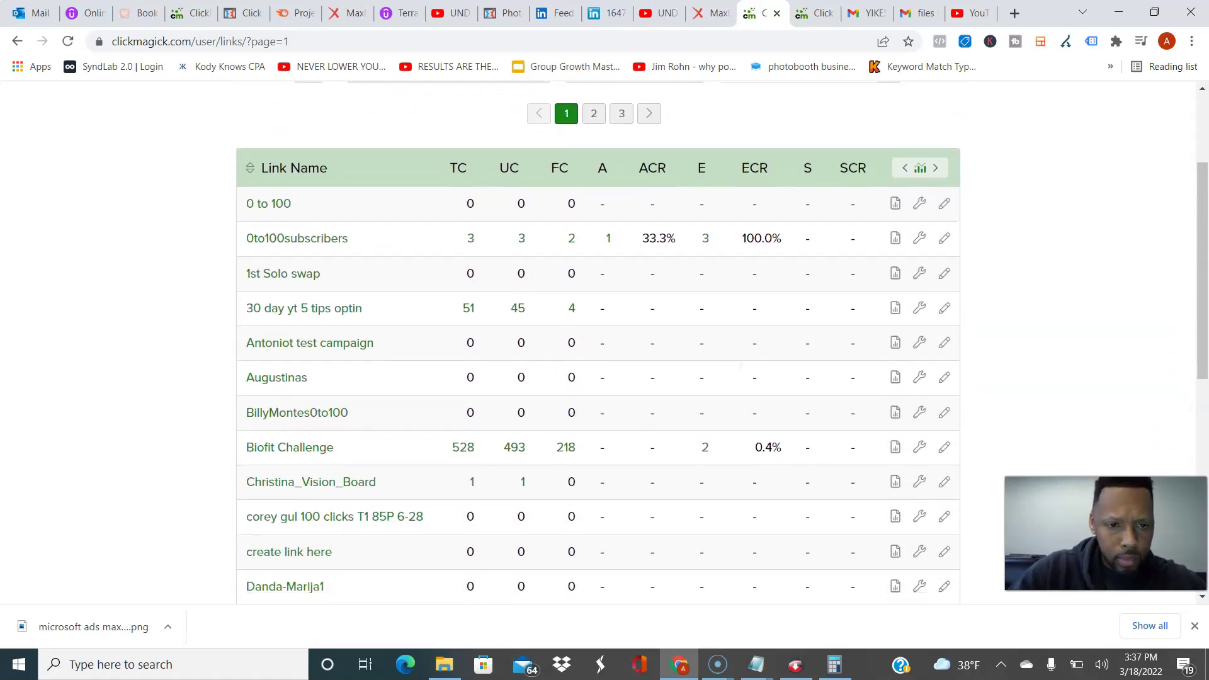
pyautogui.scroll(-3, 598, 340)
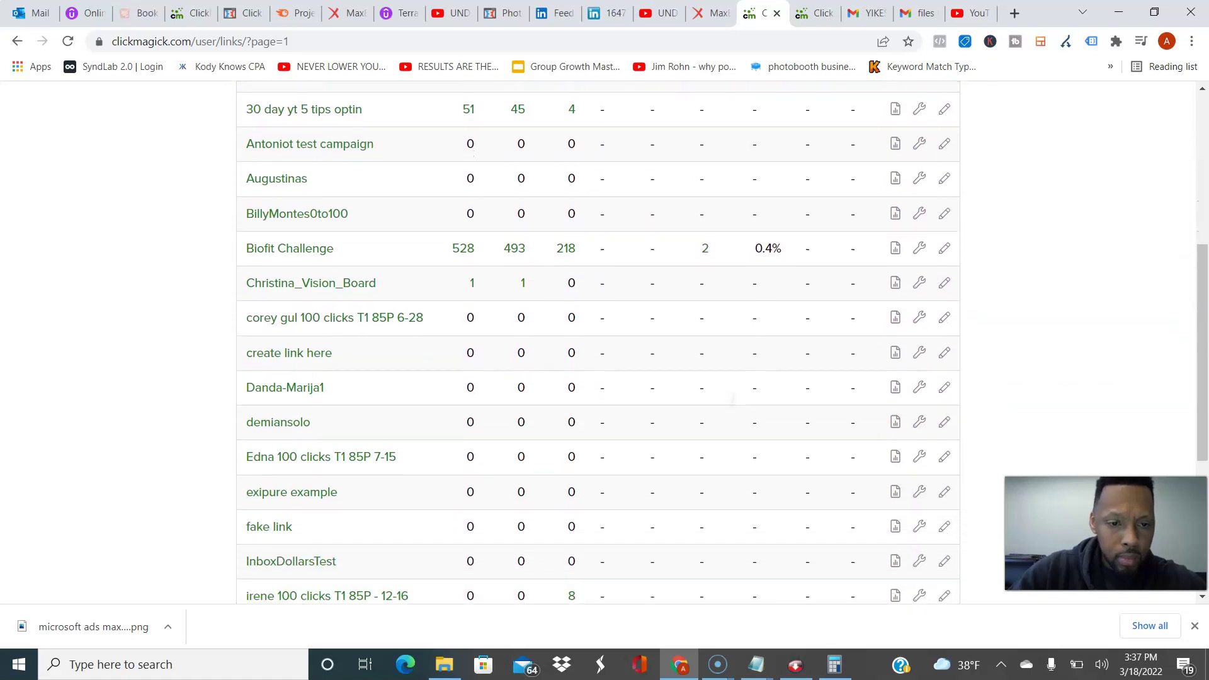
pyautogui.scroll(-2, 598, 340)
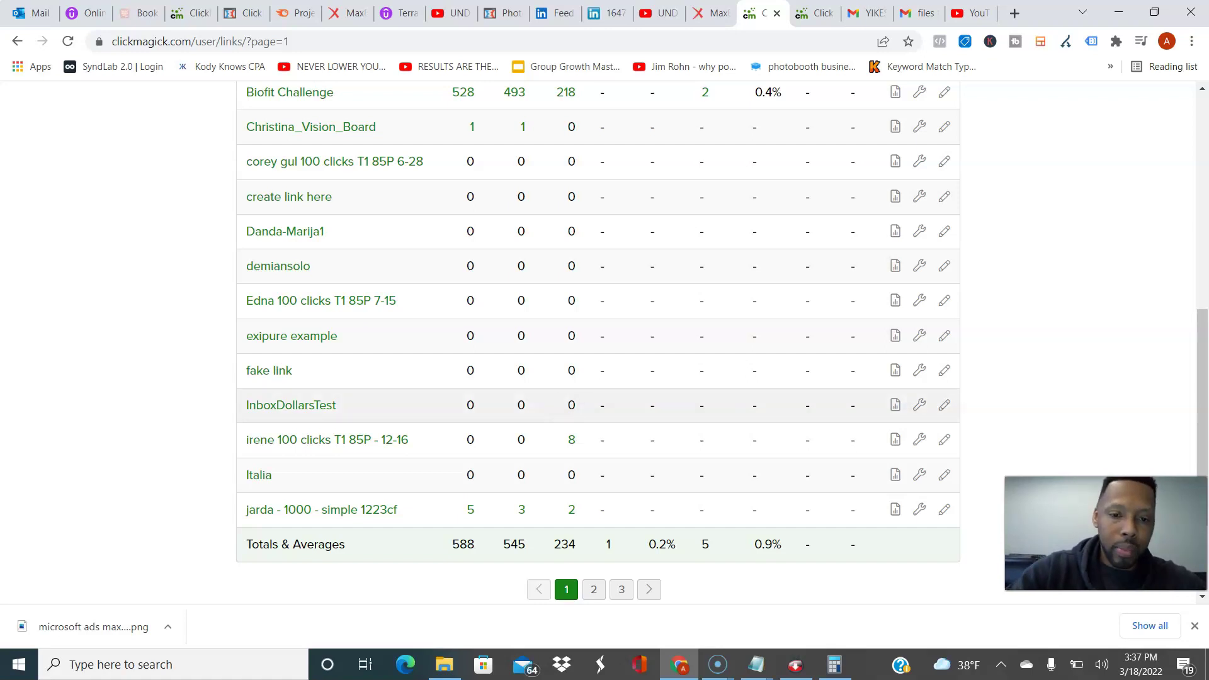
# Step: Review the flagged clicks log for the 'irene 100 clicks T1 85P - 12-16' link
pyautogui.click(572, 440)
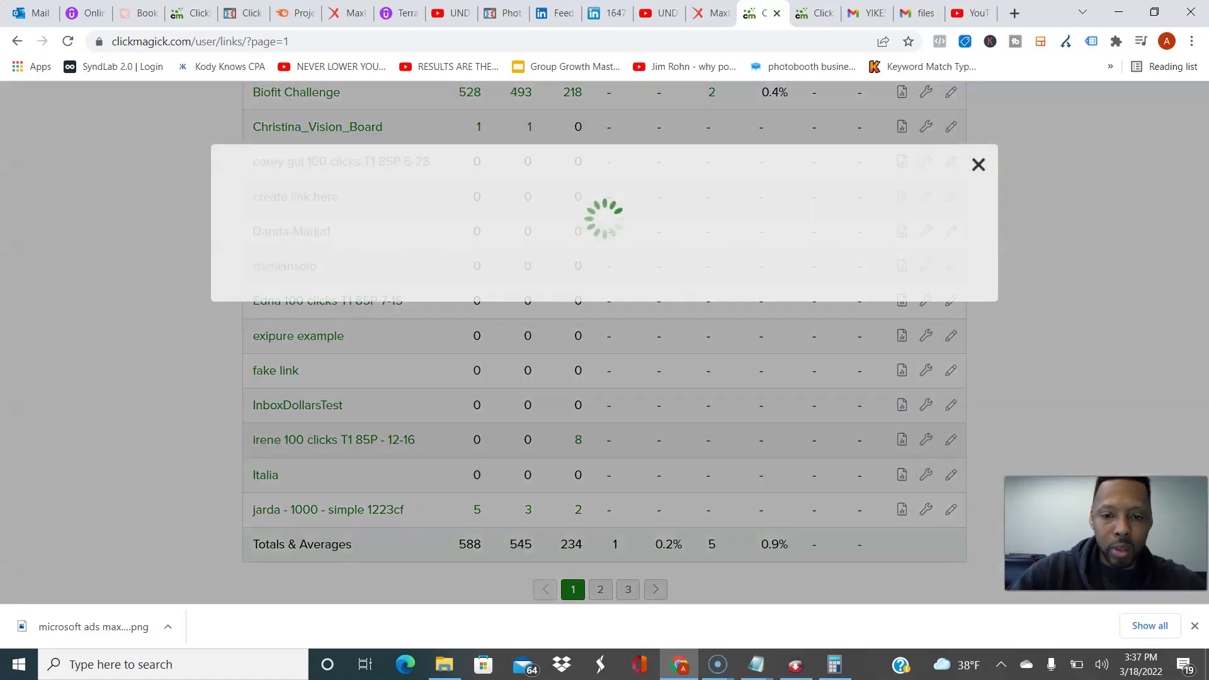
pyautogui.scroll(-6, 598, 340)
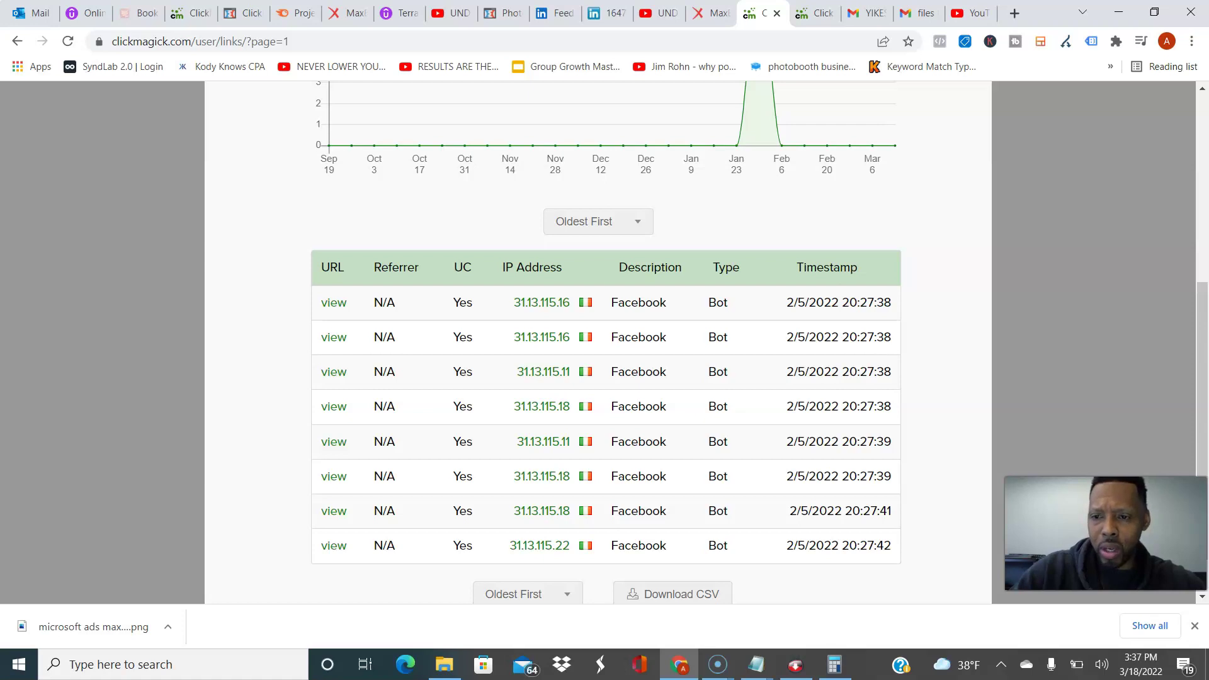
pyautogui.scroll(5, 598, 340)
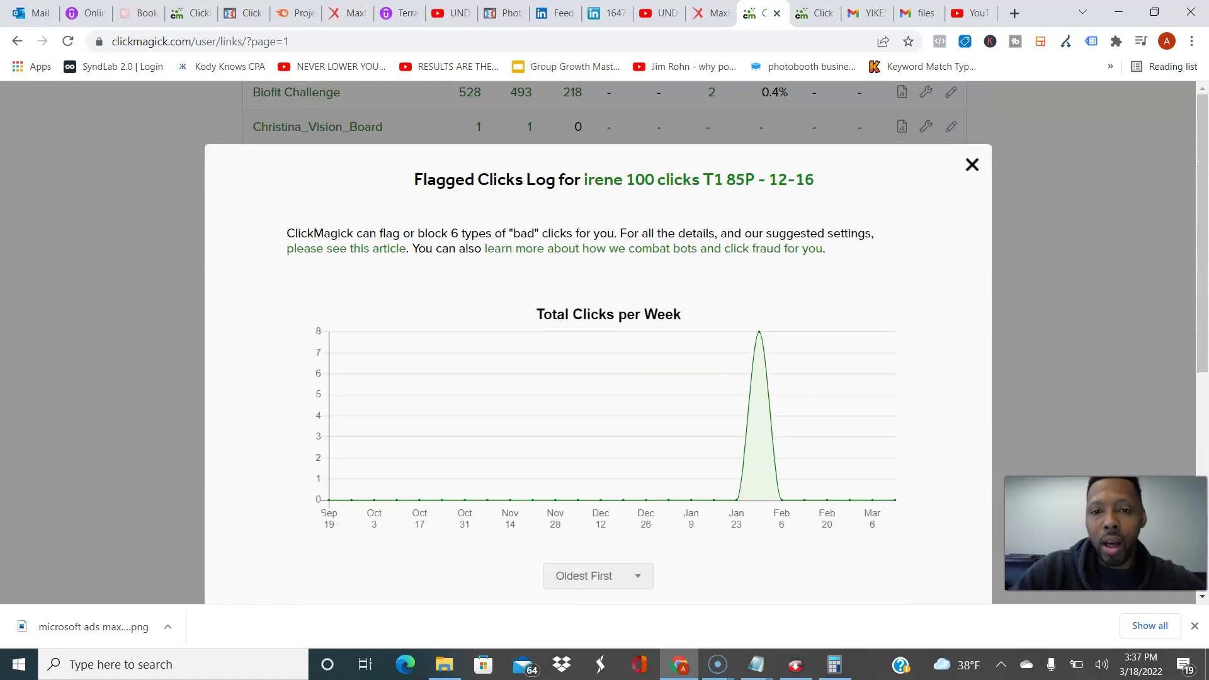
pyautogui.press('Escape')
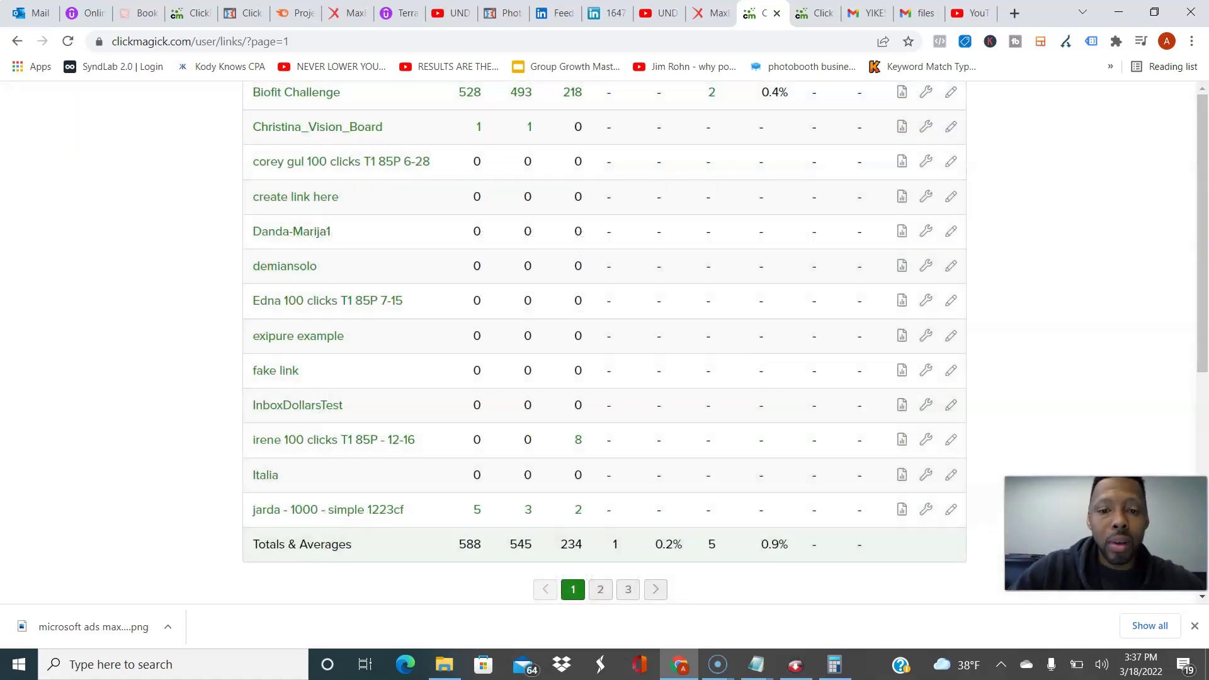
pyautogui.scroll(3, 598, 343)
pyautogui.scroll(-3, 599, 343)
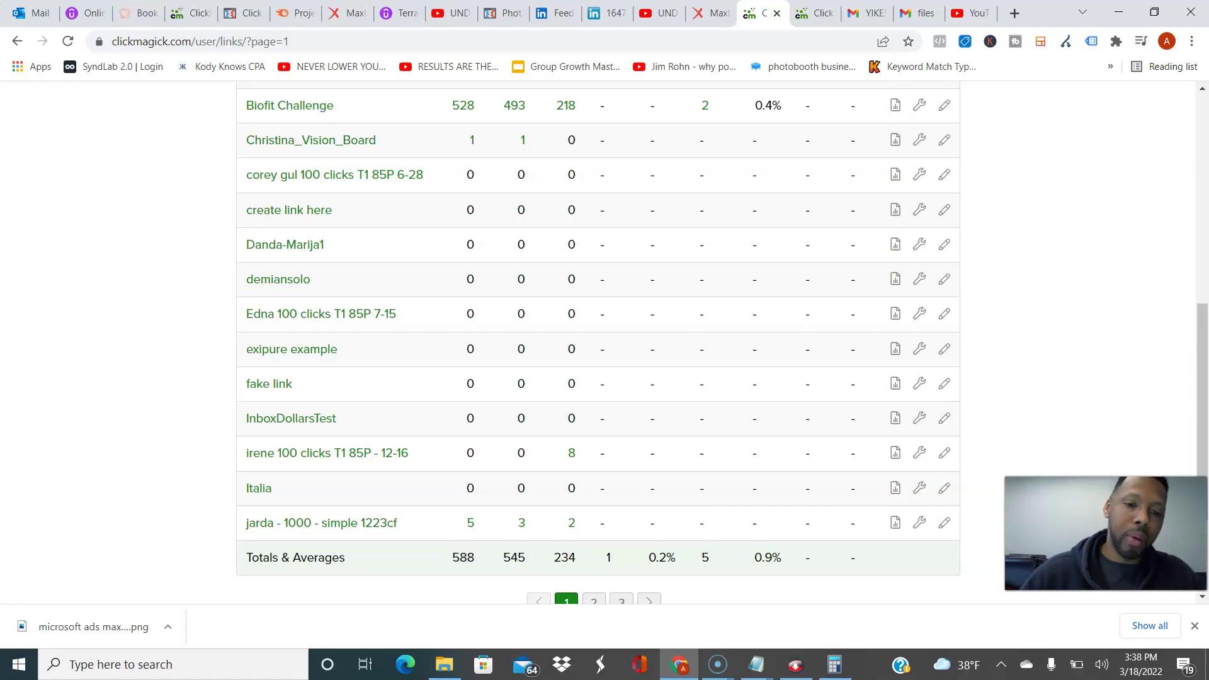
# Step: Review the total clicks log for the 'jarda - 1000 - simple 1223cf' link
pyautogui.click(471, 523)
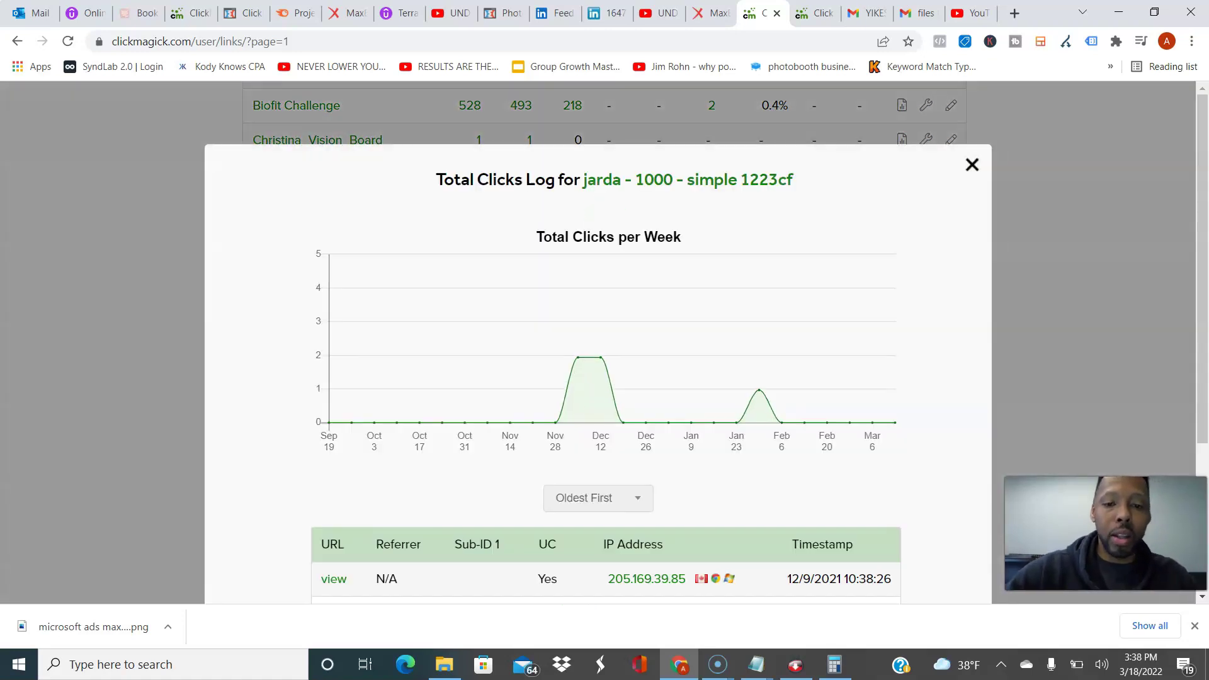
pyautogui.scroll(-3, 599, 340)
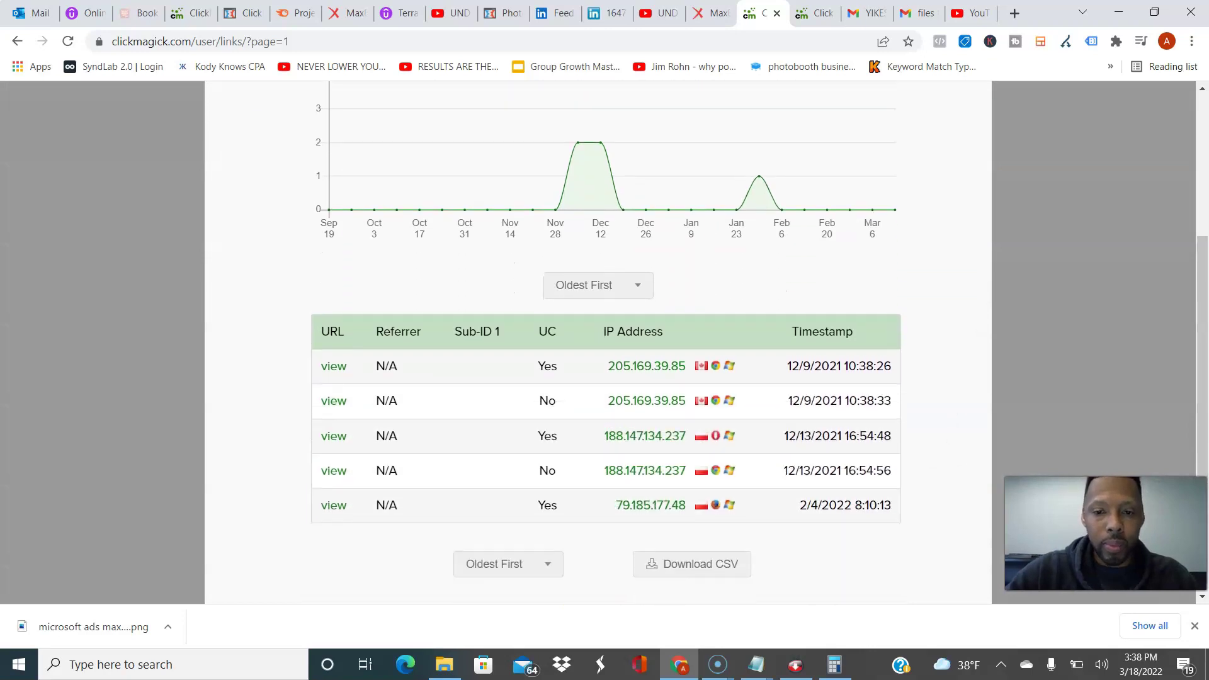
pyautogui.scroll(3, 598, 340)
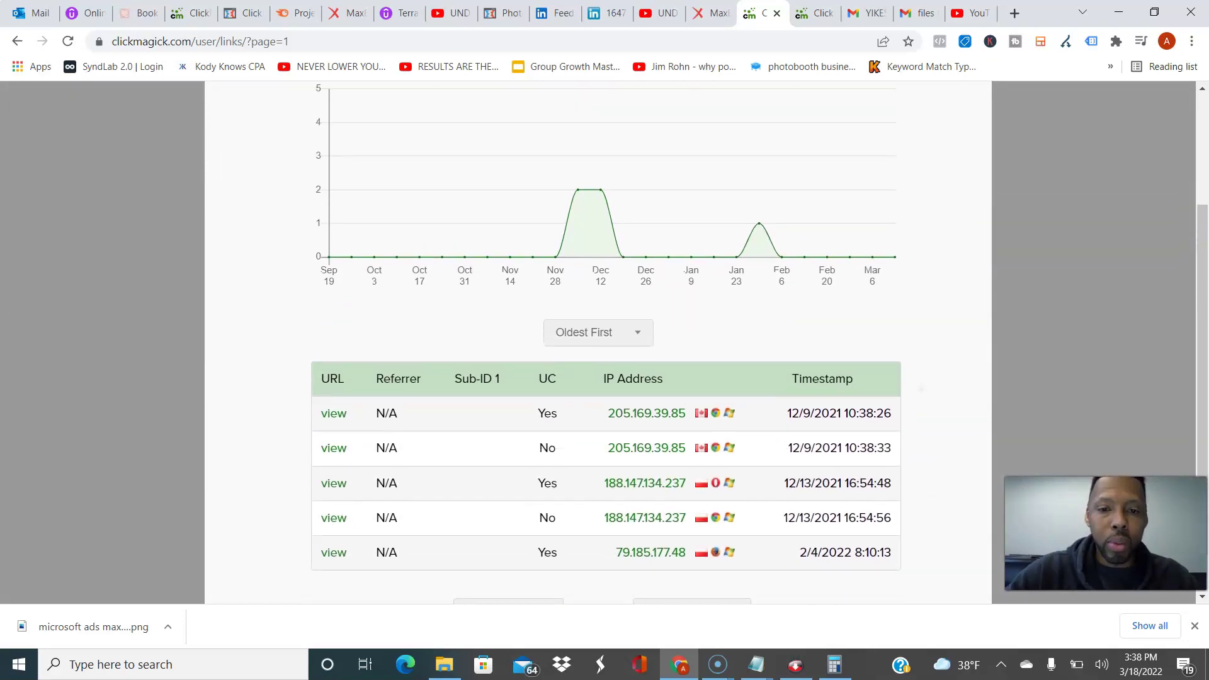
pyautogui.press('Escape')
pyautogui.scroll(3, 598, 340)
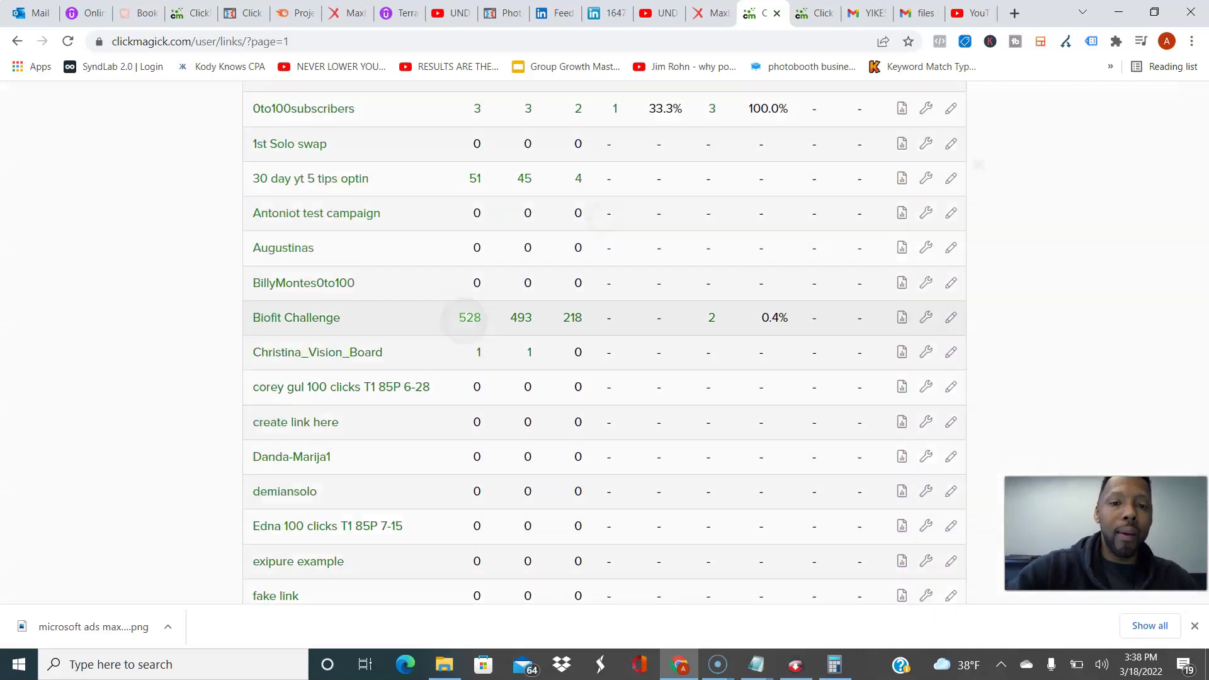
# Step: Review the Biofit Challenge link's total clicks log (528 total, 493 unique)
pyautogui.click(463, 317)
pyautogui.scroll(-3, 598, 340)
pyautogui.scroll(-3, 598, 340)
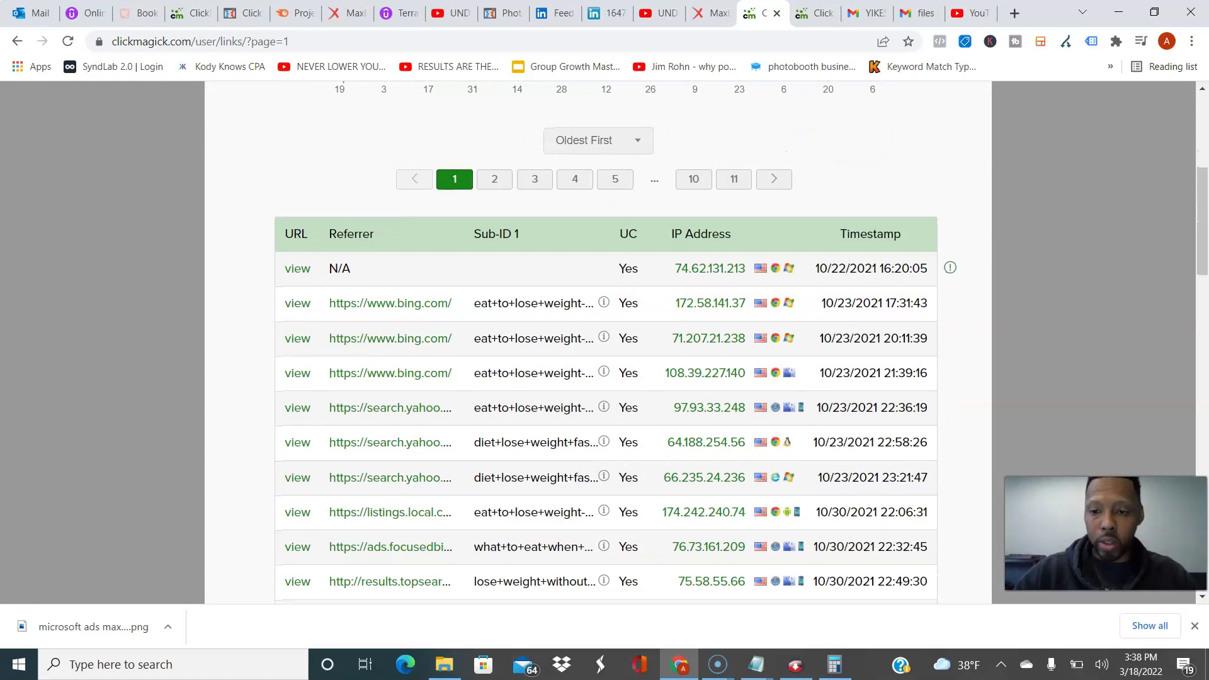
pyautogui.scroll(5, 598, 340)
pyautogui.press('Escape')
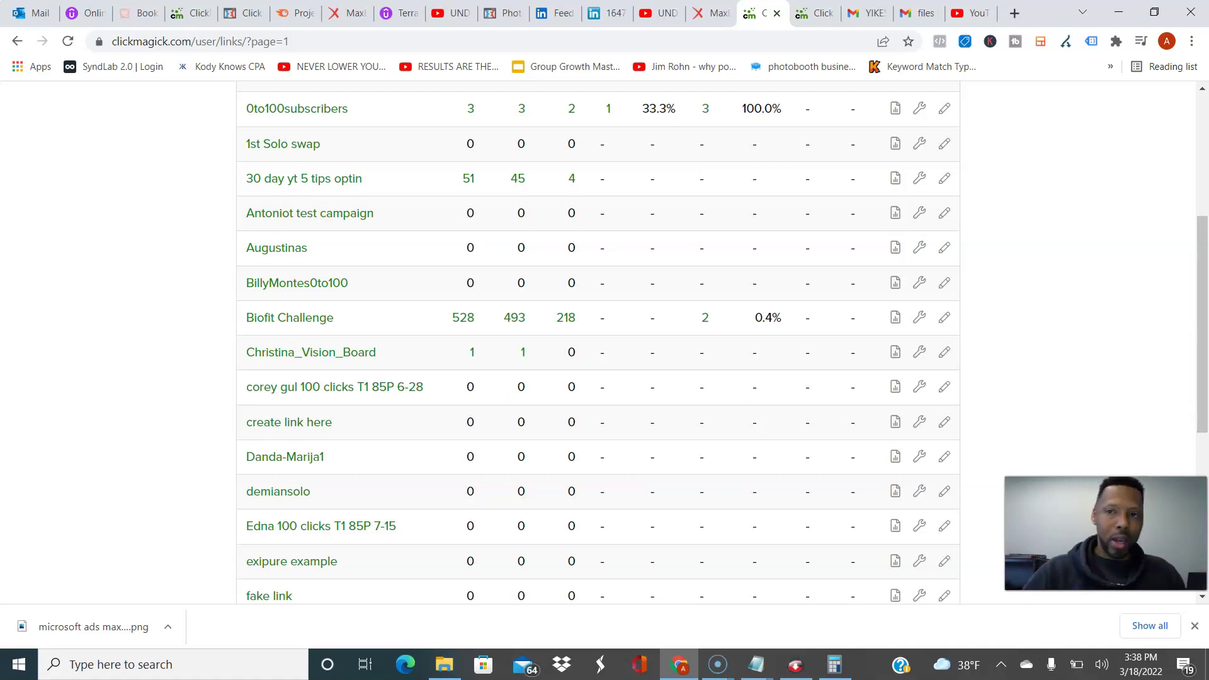
pyautogui.scroll(5, 598, 340)
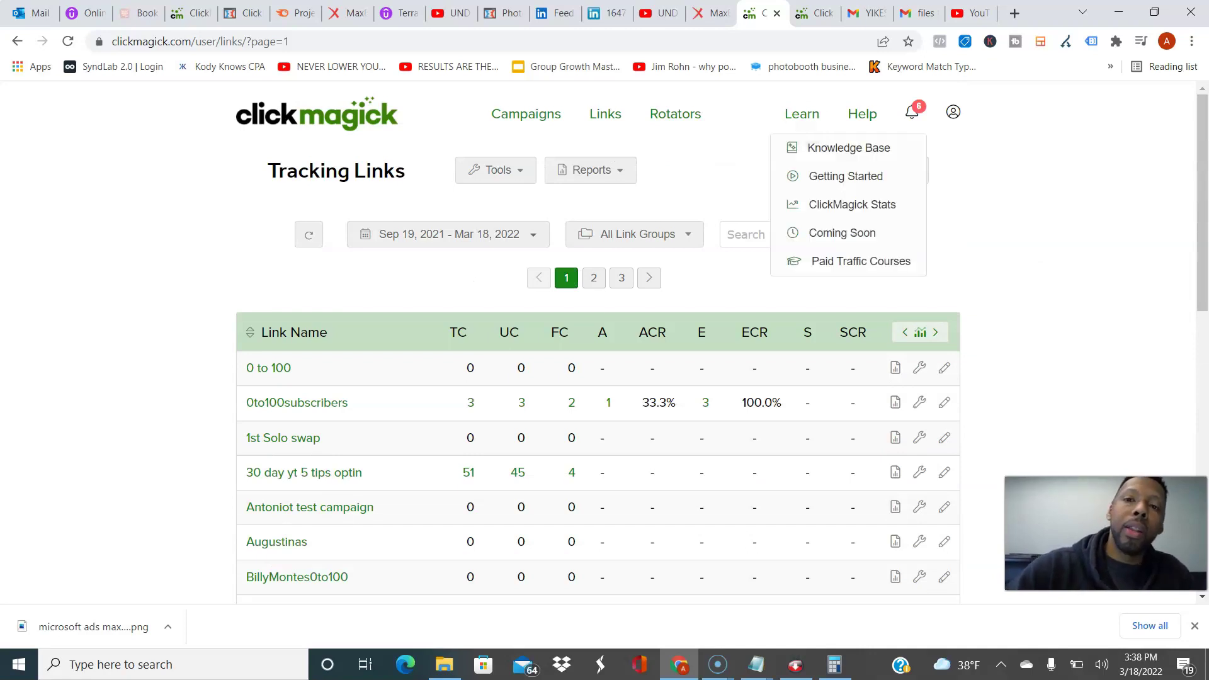
# Step: Reload the ClickMagick Knowledge Base and search for 'Postback MaxBounty'
pyautogui.press('F5')
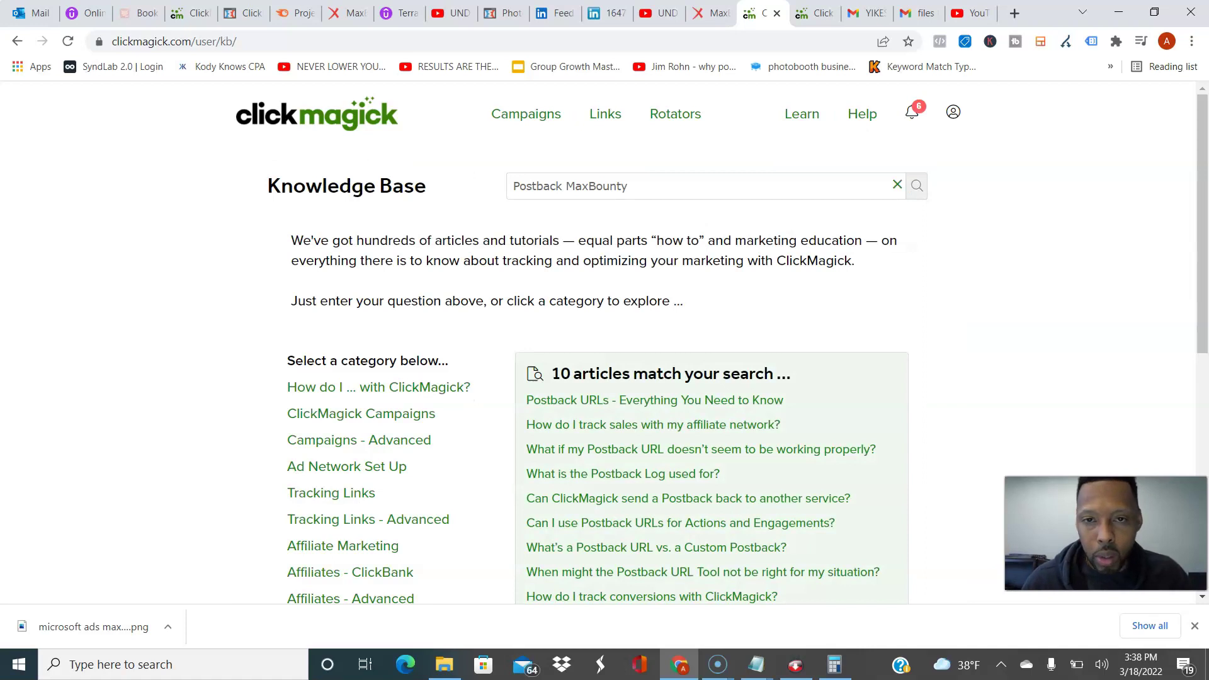
pyautogui.click(661, 189)
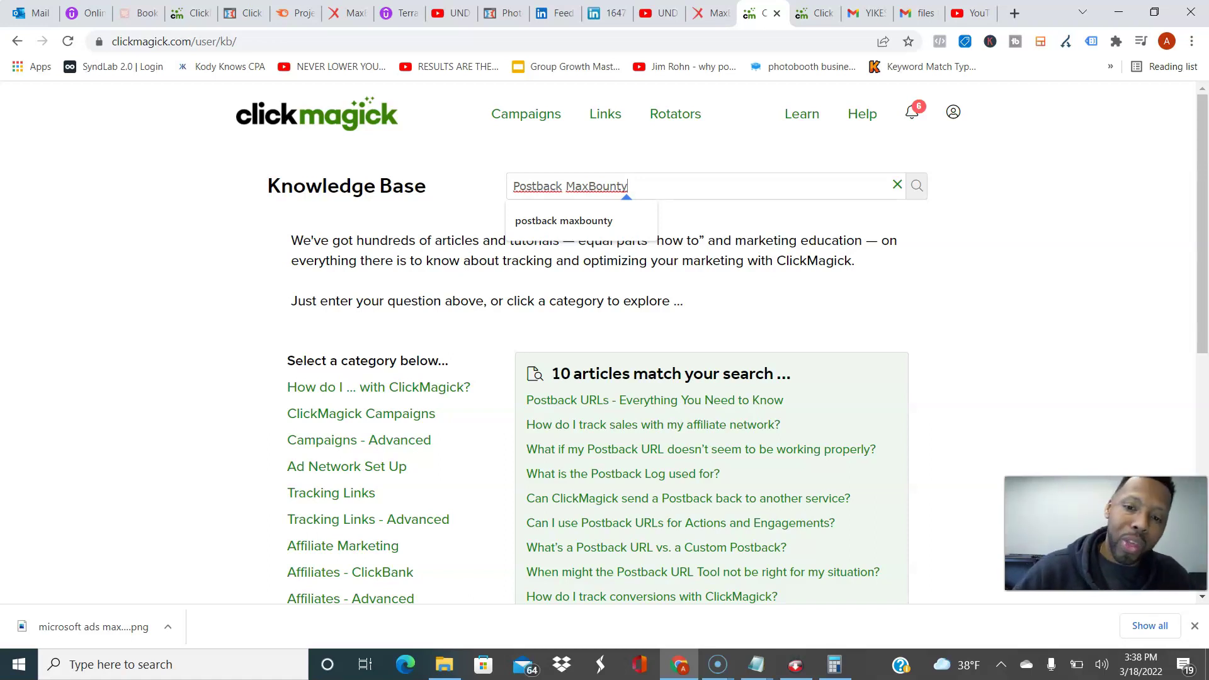
pyautogui.press('Return')
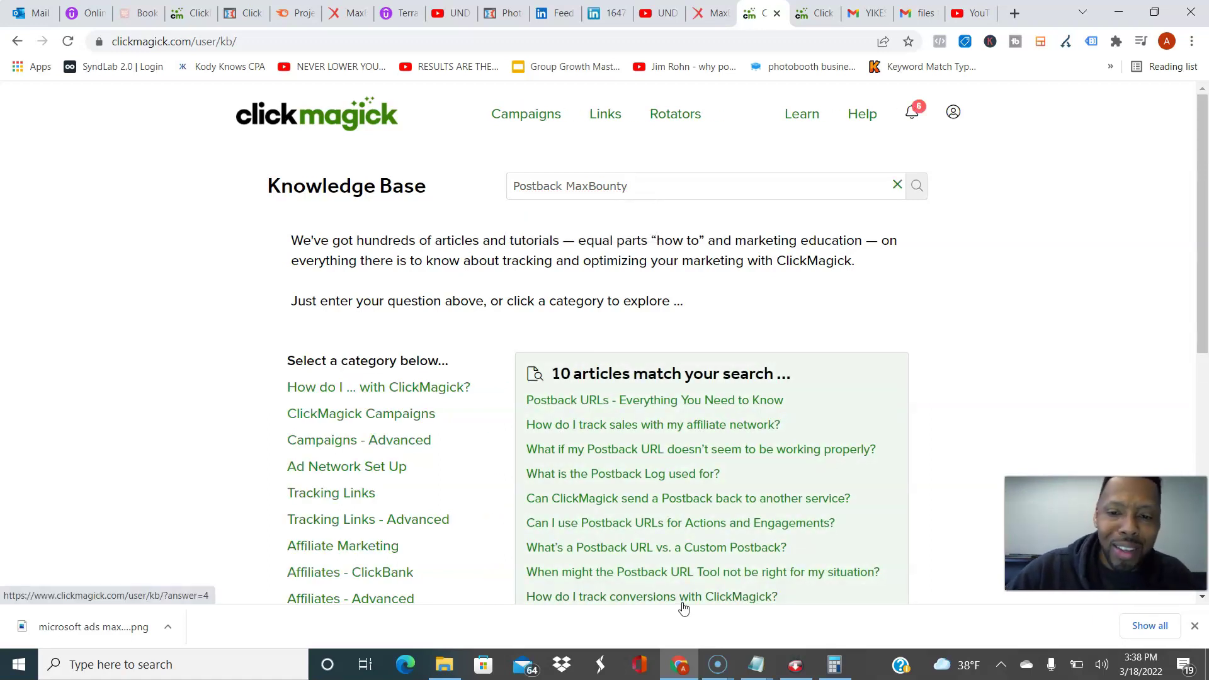
pyautogui.scroll(-1, 682, 601)
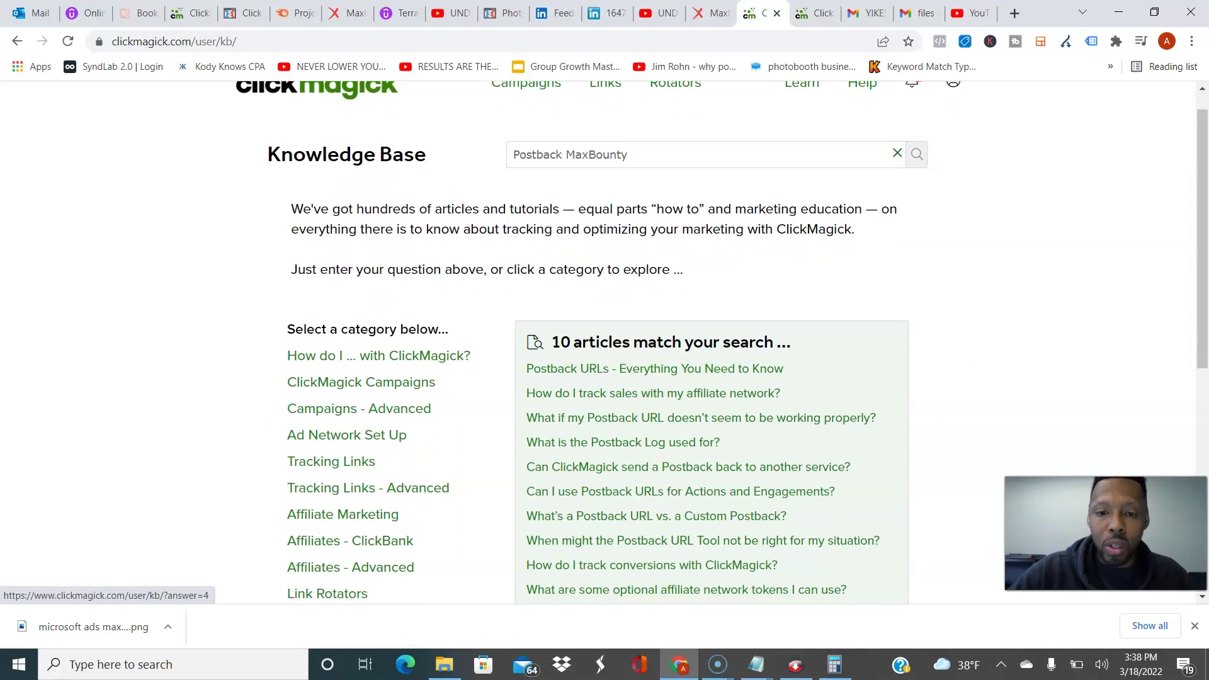
# Step: Open the 'How do I track sales with my affiliate network?' article
pyautogui.click(683, 591)
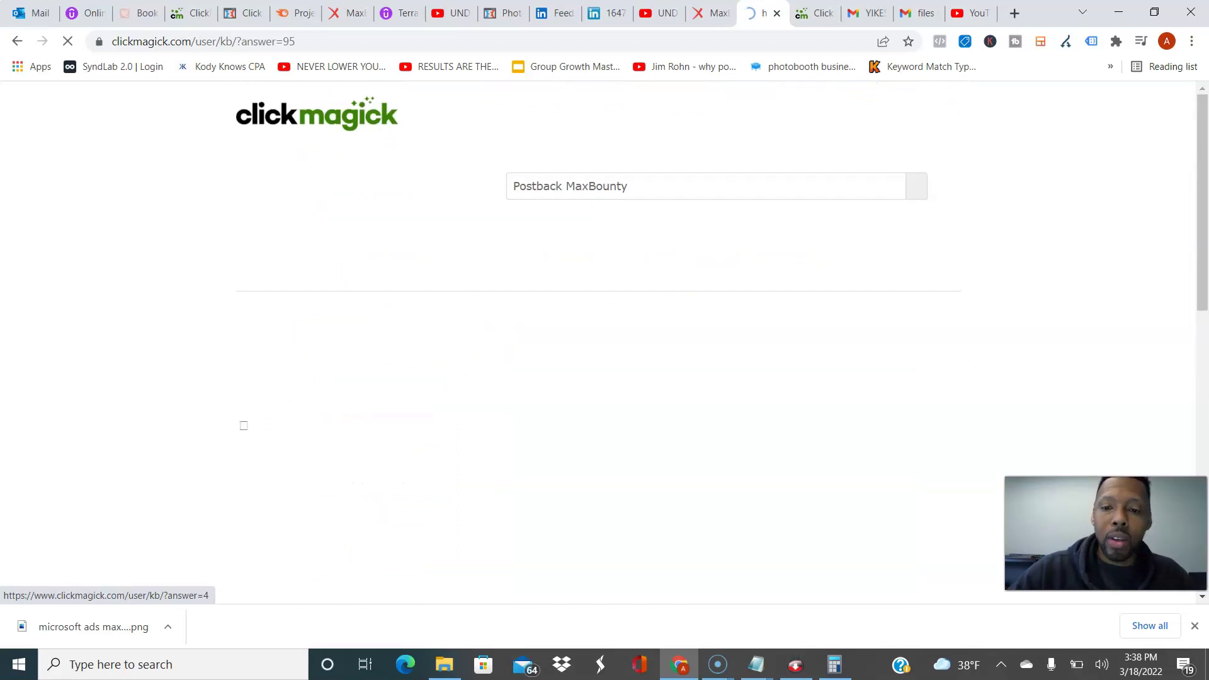
pyautogui.scroll(-2, 683, 603)
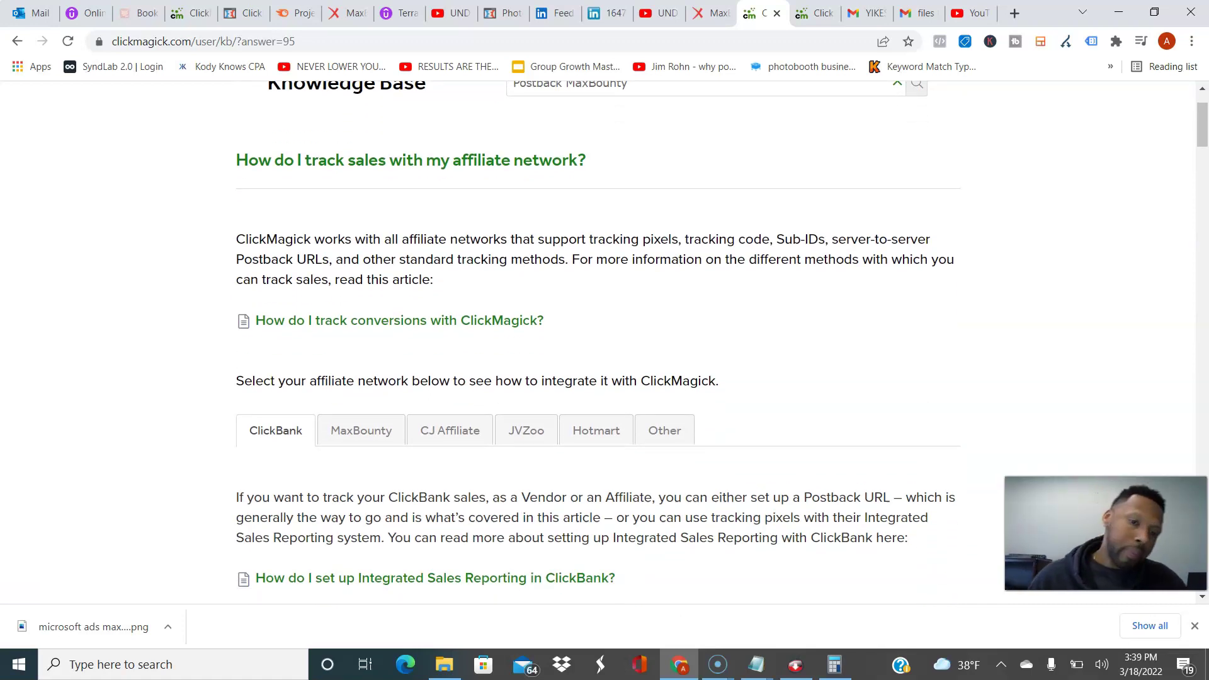
pyautogui.scroll(-3, 596, 340)
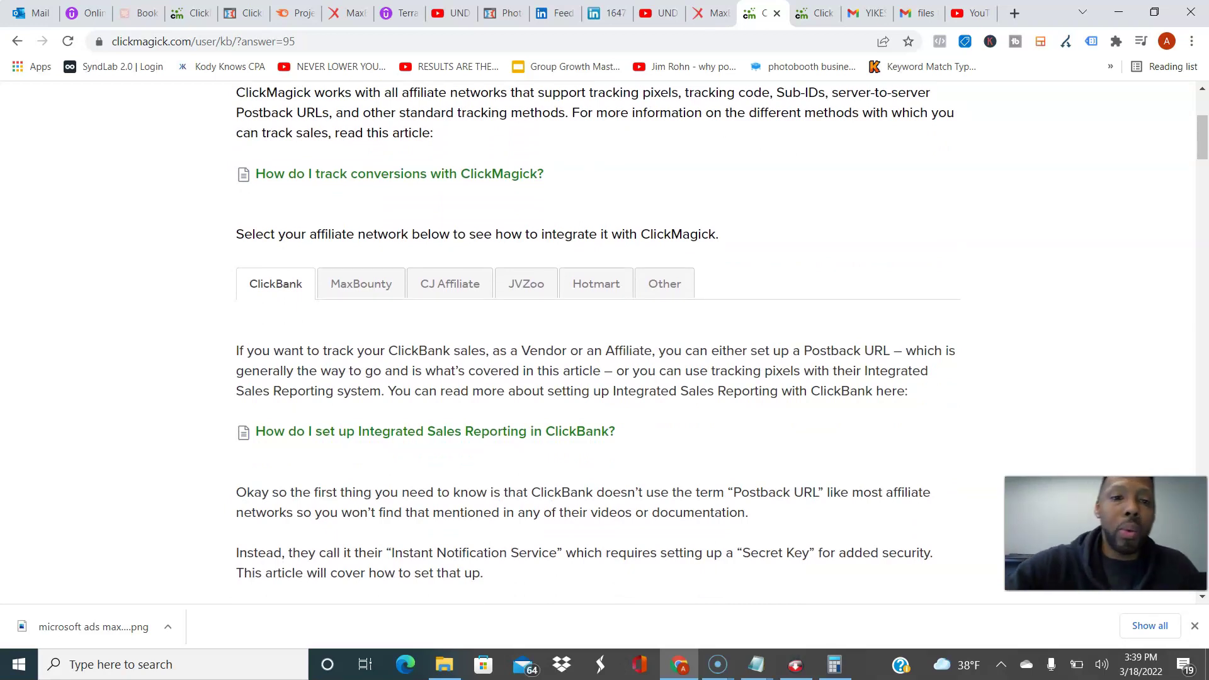
# Step: Show the MaxBounty instructions and scroll to Step 2 – Add Your Postback URL to MaxBounty
pyautogui.click(361, 284)
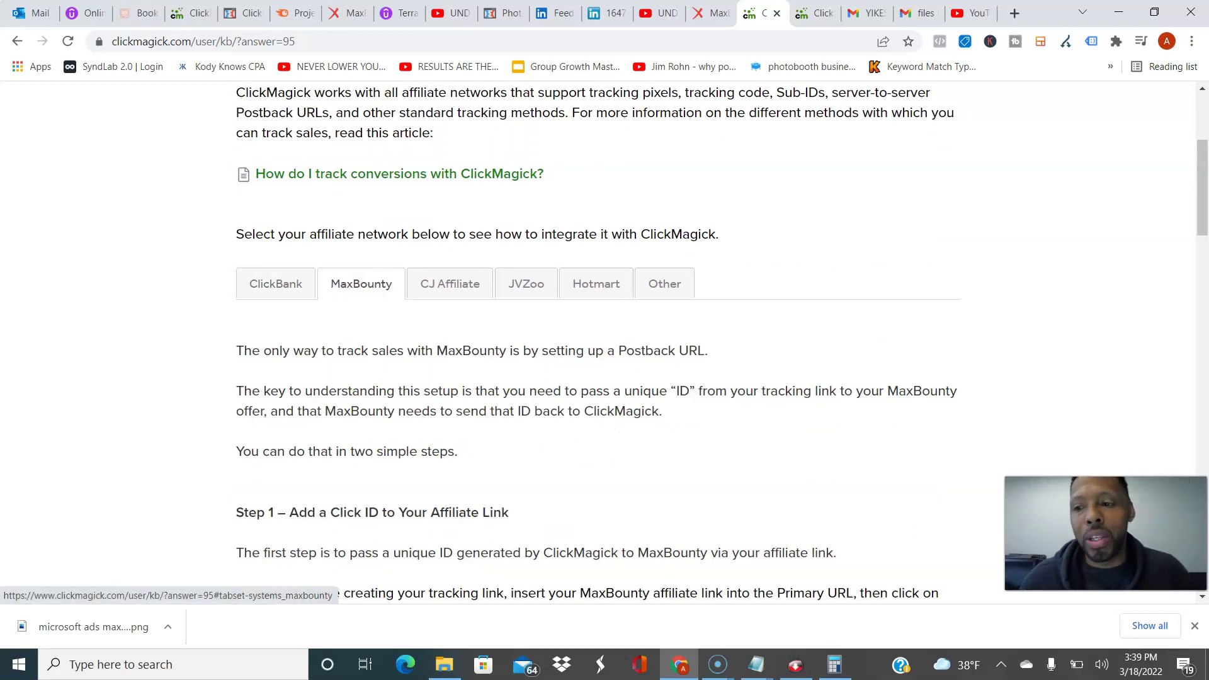
pyautogui.scroll(-1, 596, 340)
pyautogui.scroll(1, 596, 340)
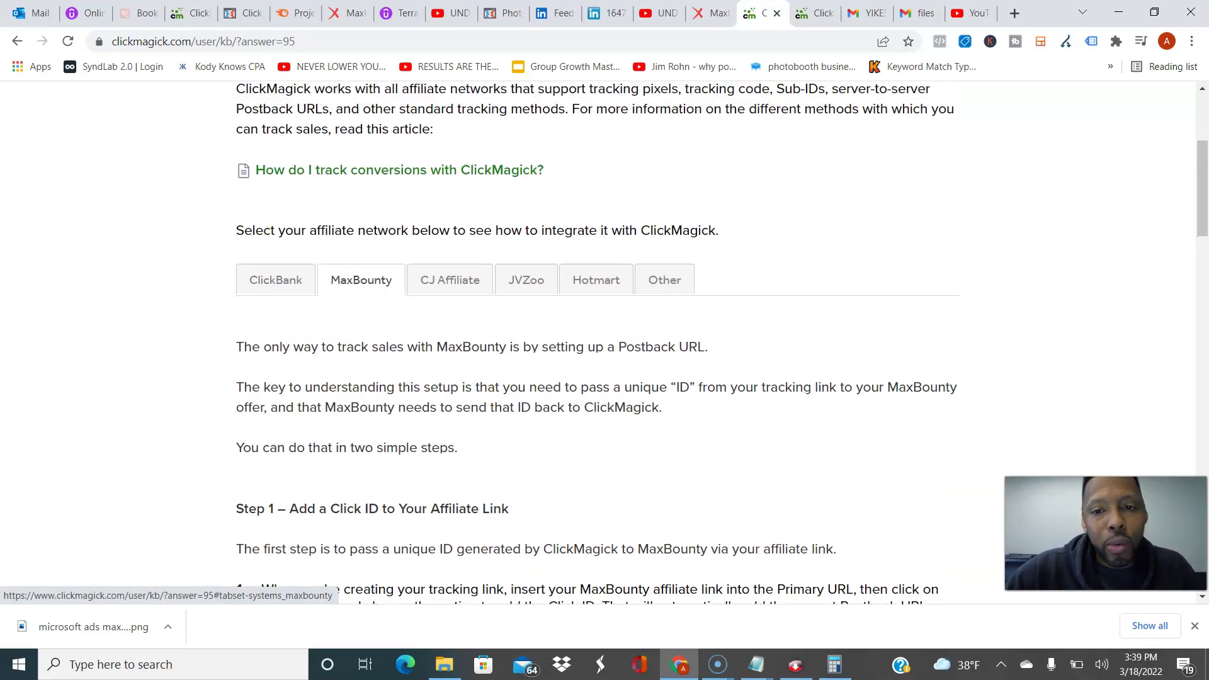
pyautogui.scroll(-2, 596, 340)
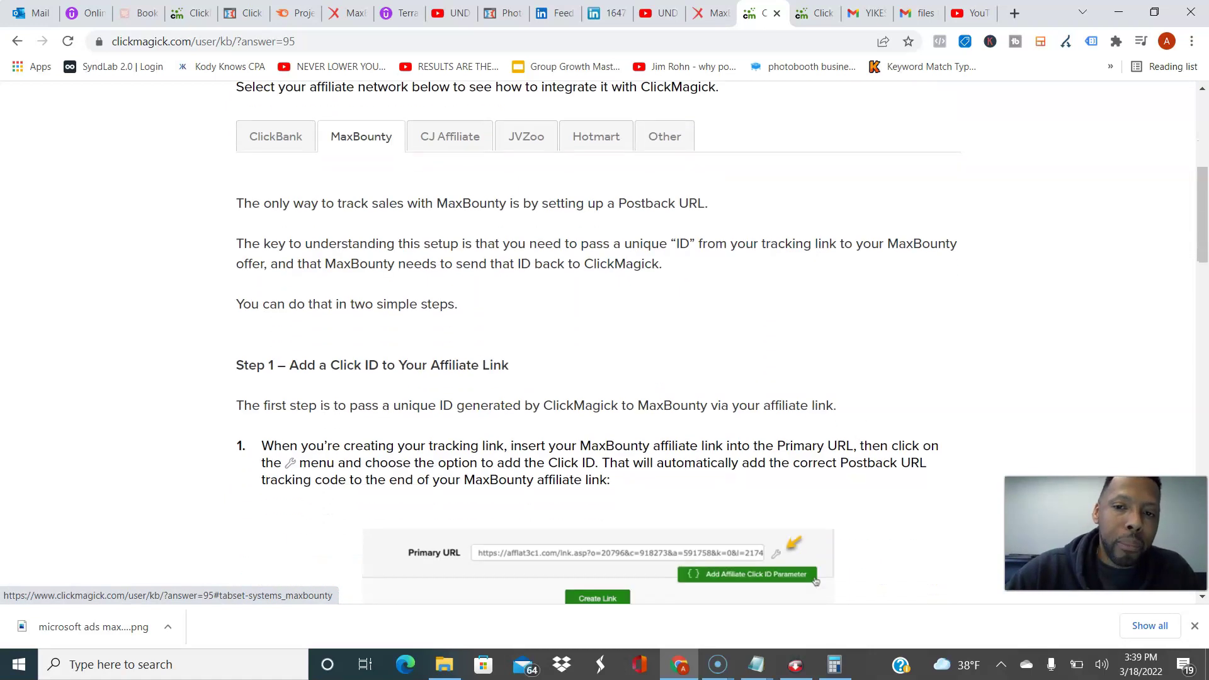
pyautogui.scroll(1, 597, 340)
pyautogui.click(664, 204)
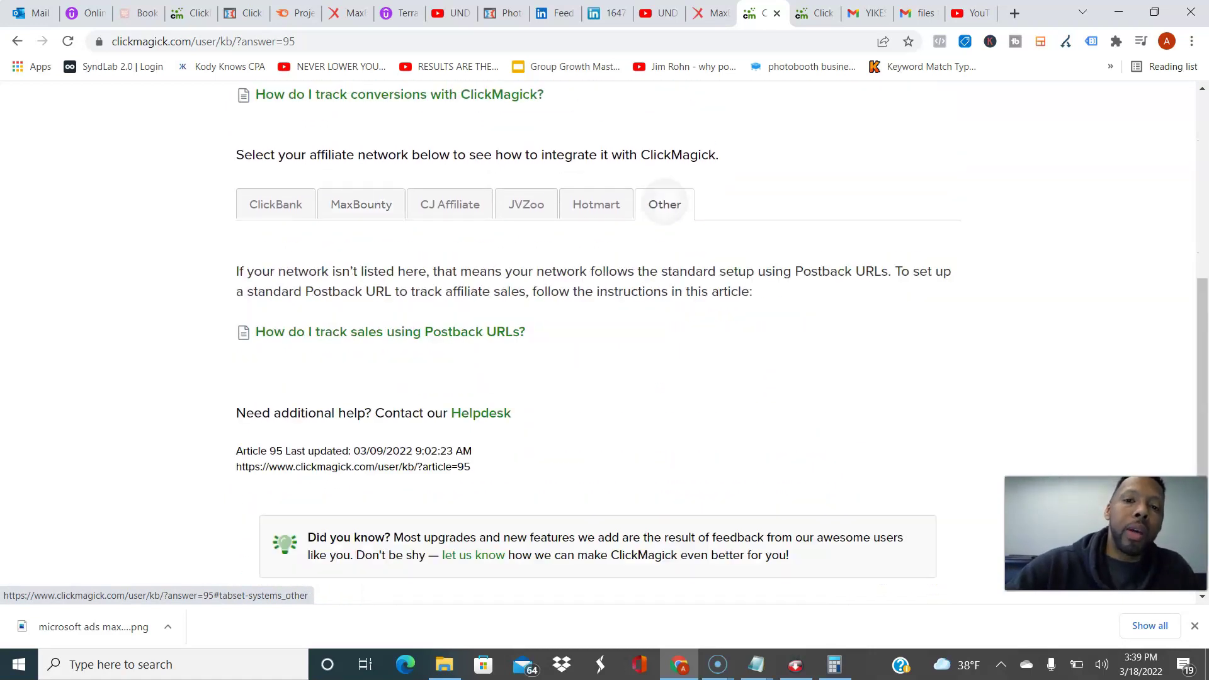
pyautogui.click(360, 204)
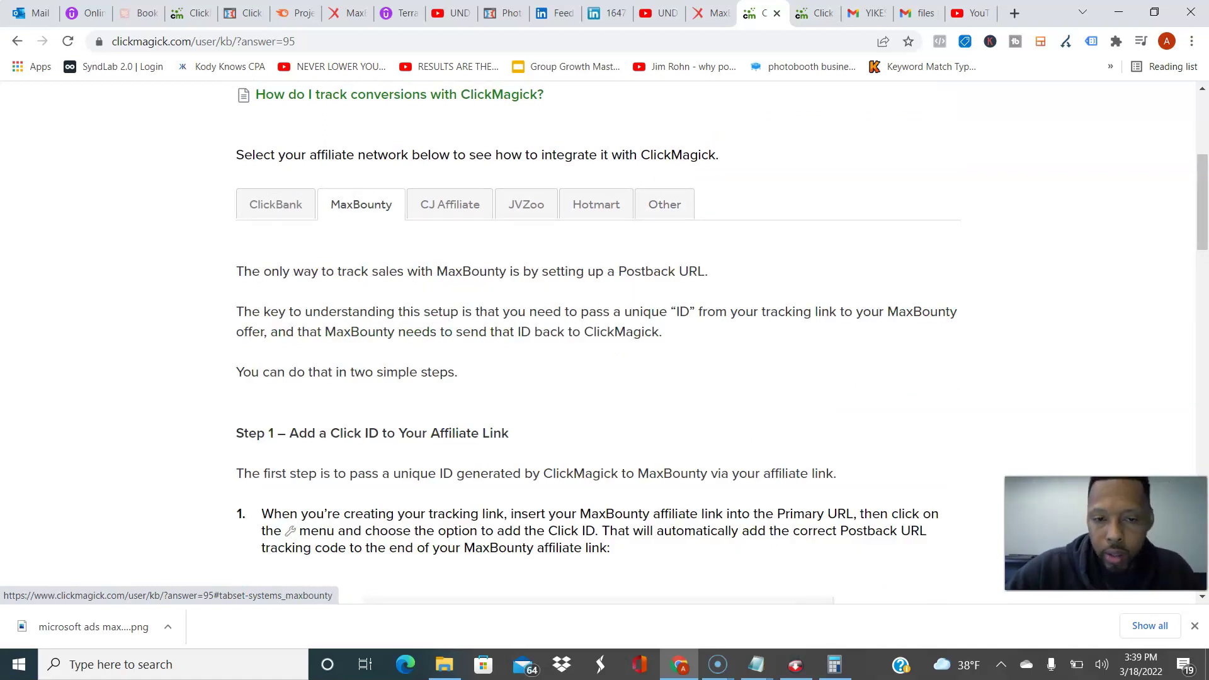
pyautogui.scroll(-5, 596, 340)
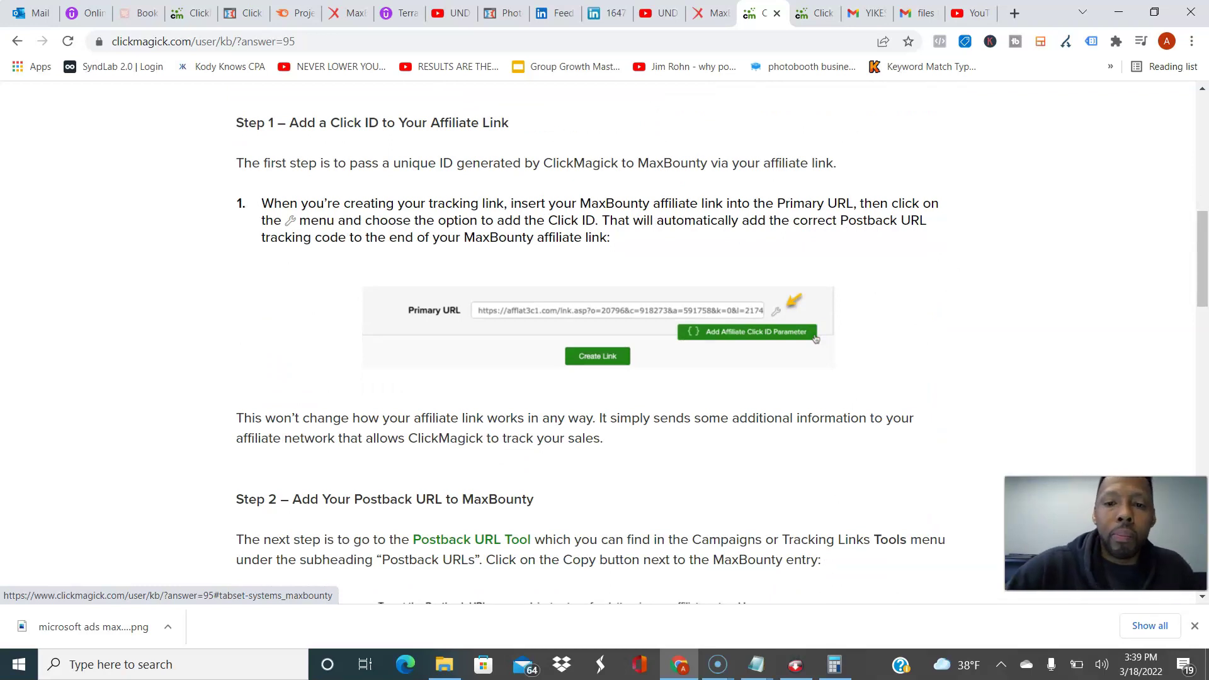
pyautogui.scroll(-6, 596, 340)
pyautogui.scroll(-12, 596, 340)
pyautogui.scroll(13, 802, 400)
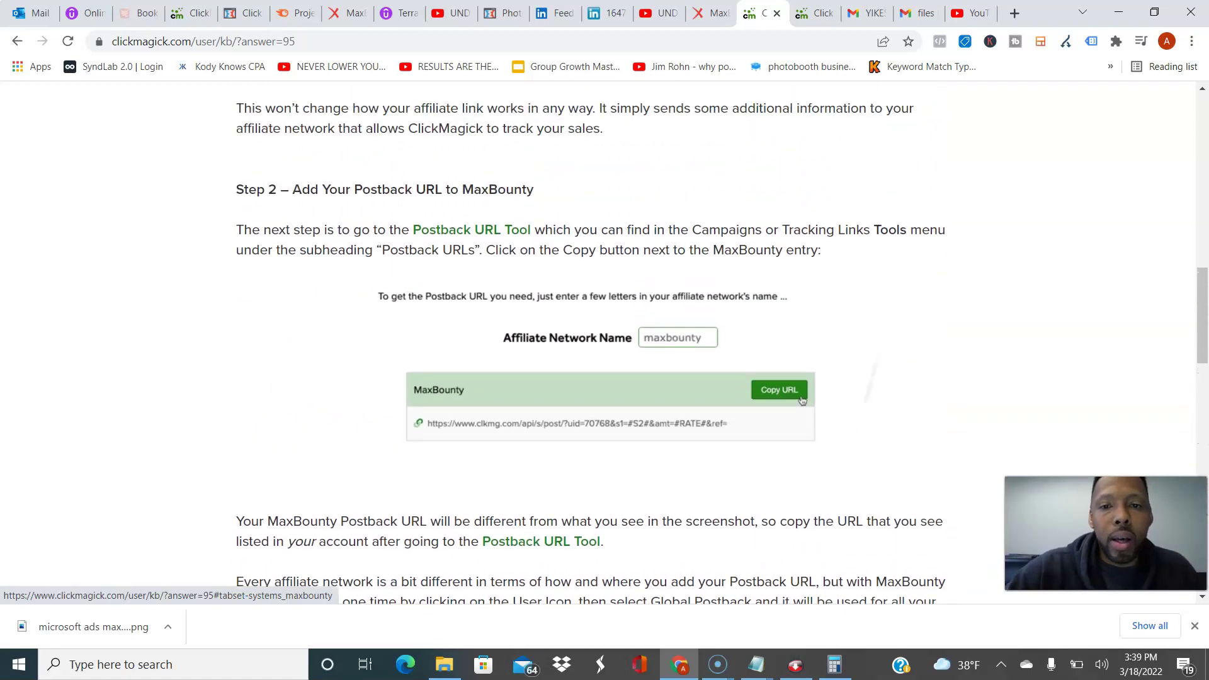
pyautogui.scroll(1, 596, 340)
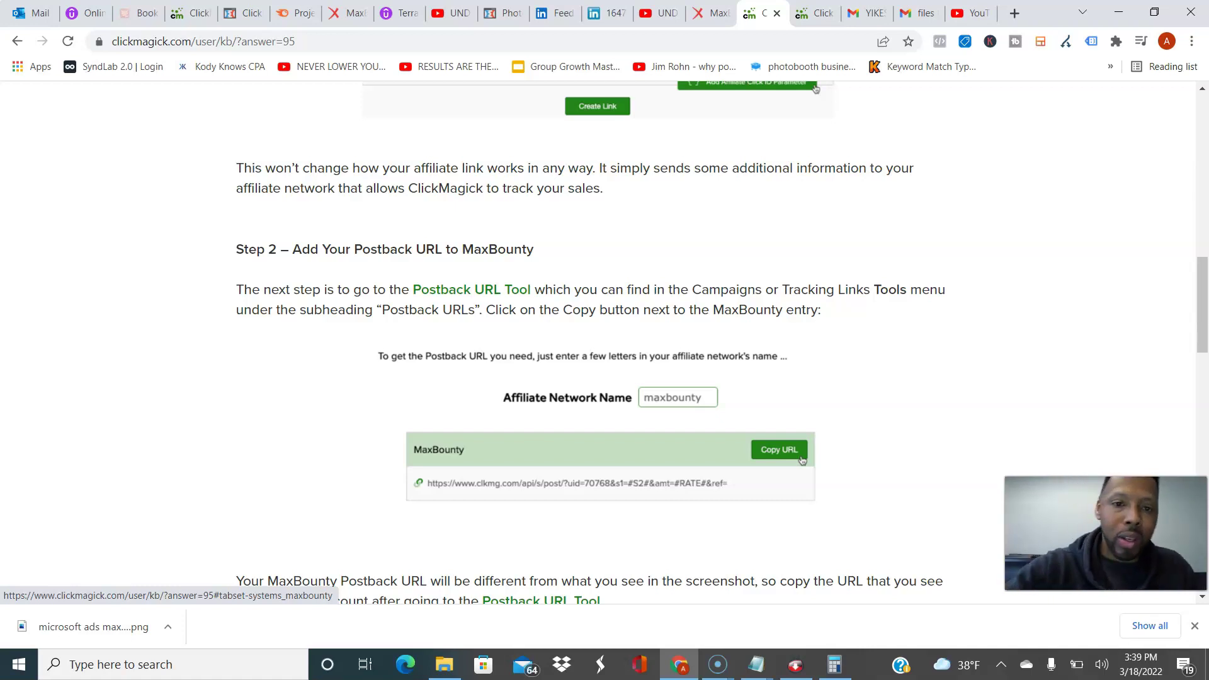
# Step: In the Postback URL Tool, search the Affiliate Network Name for 'max'
pyautogui.click(802, 460)
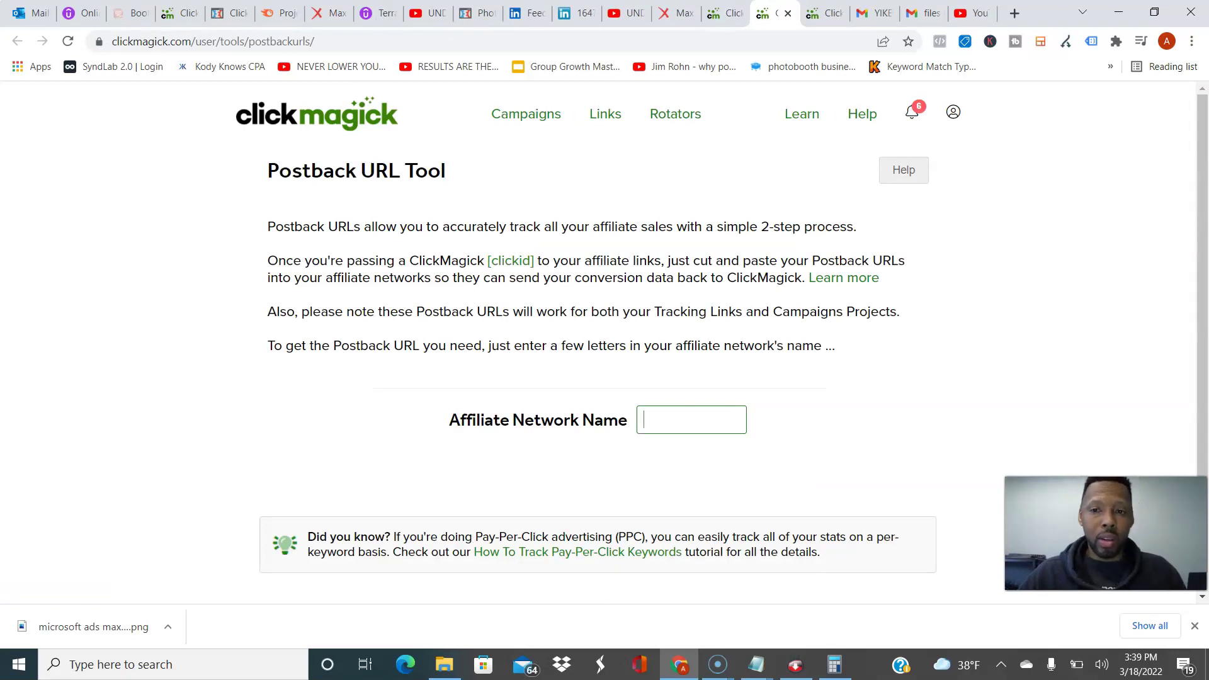
pyautogui.write('max')
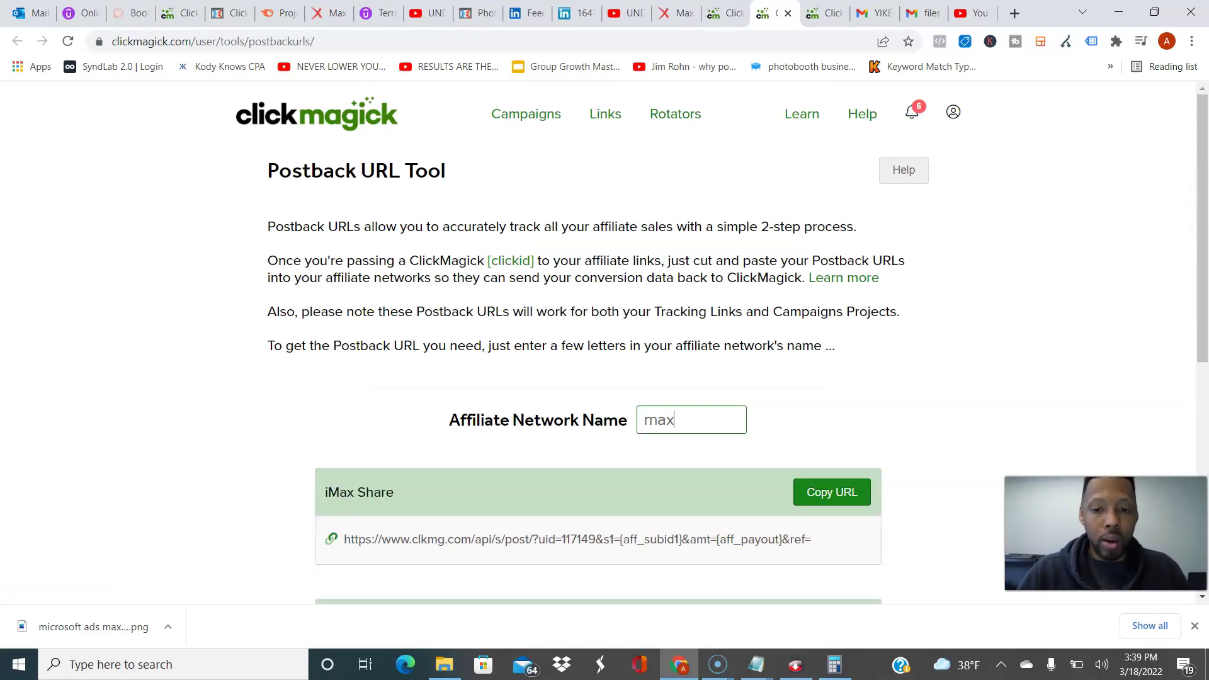
pyautogui.write('bounty')
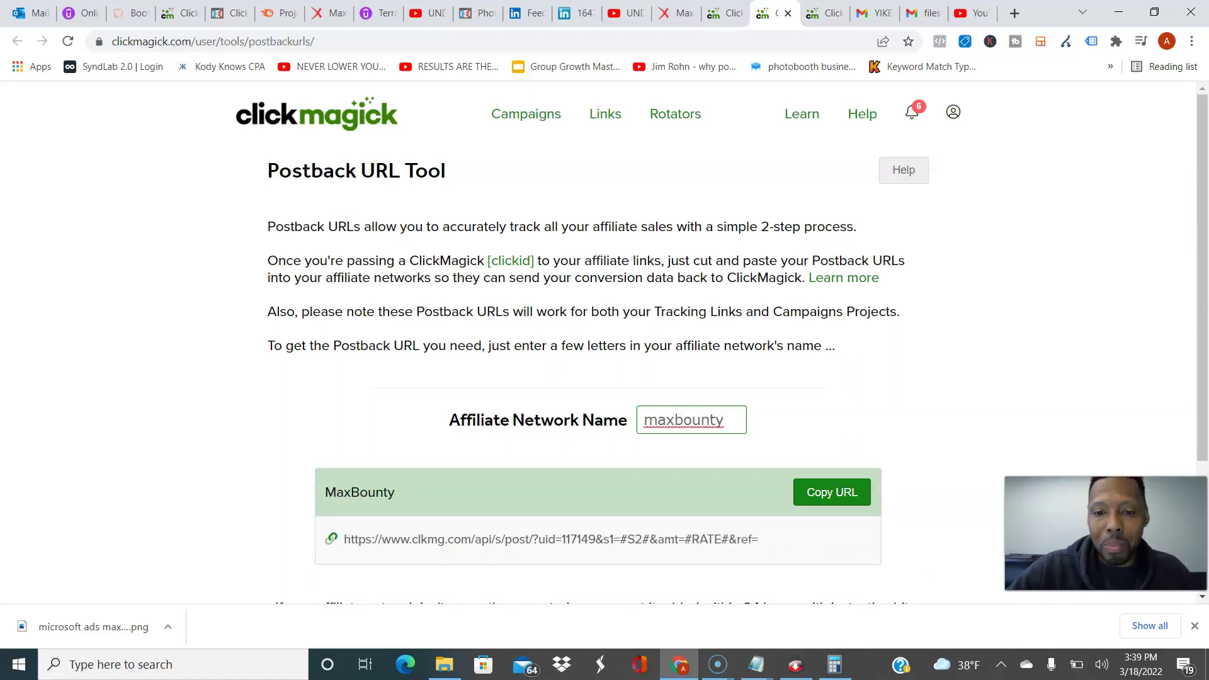
pyautogui.press('BackSpace')
pyautogui.press('BackSpace')
pyautogui.press('BackSpace')
pyautogui.press('BackSpace')
pyautogui.press('BackSpace')
pyautogui.press('BackSpace')
pyautogui.press('BackSpace')
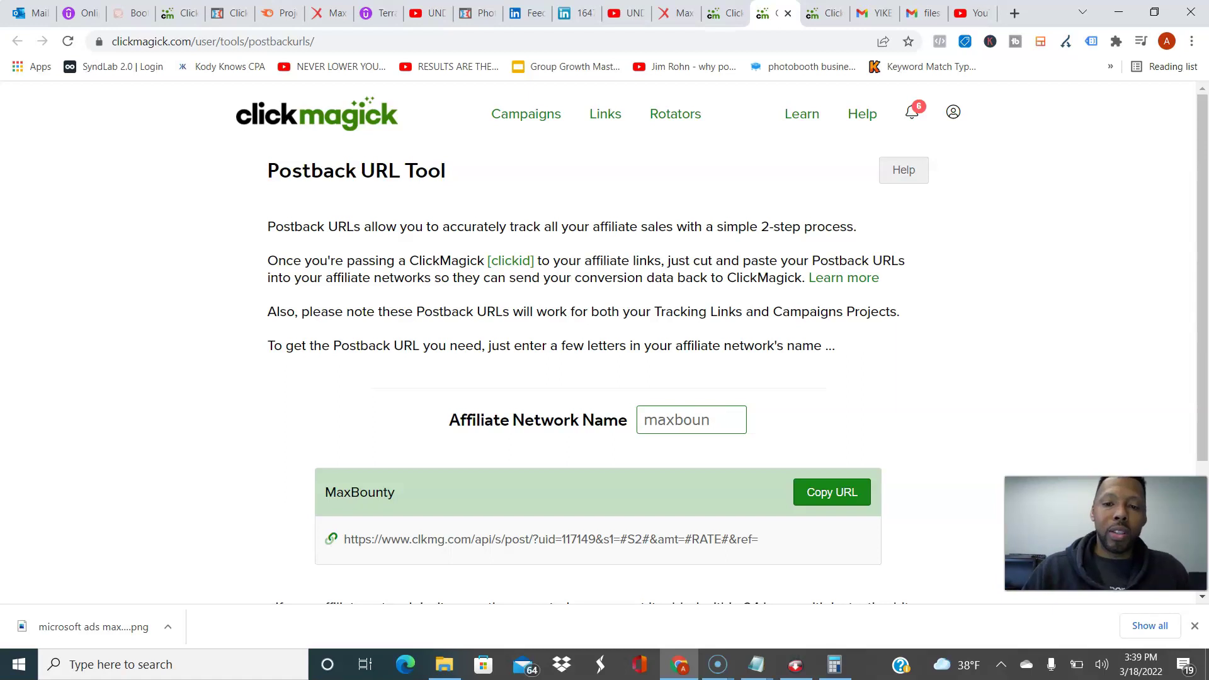
pyautogui.press('BackSpace')
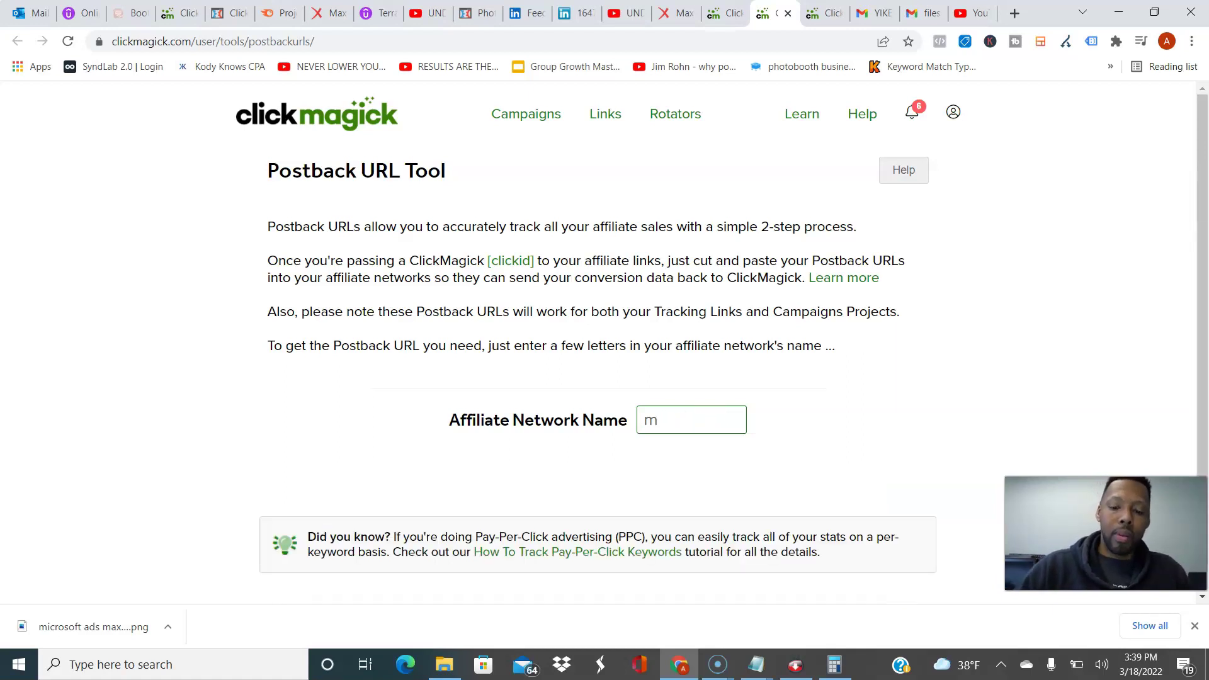
pyautogui.write('m')
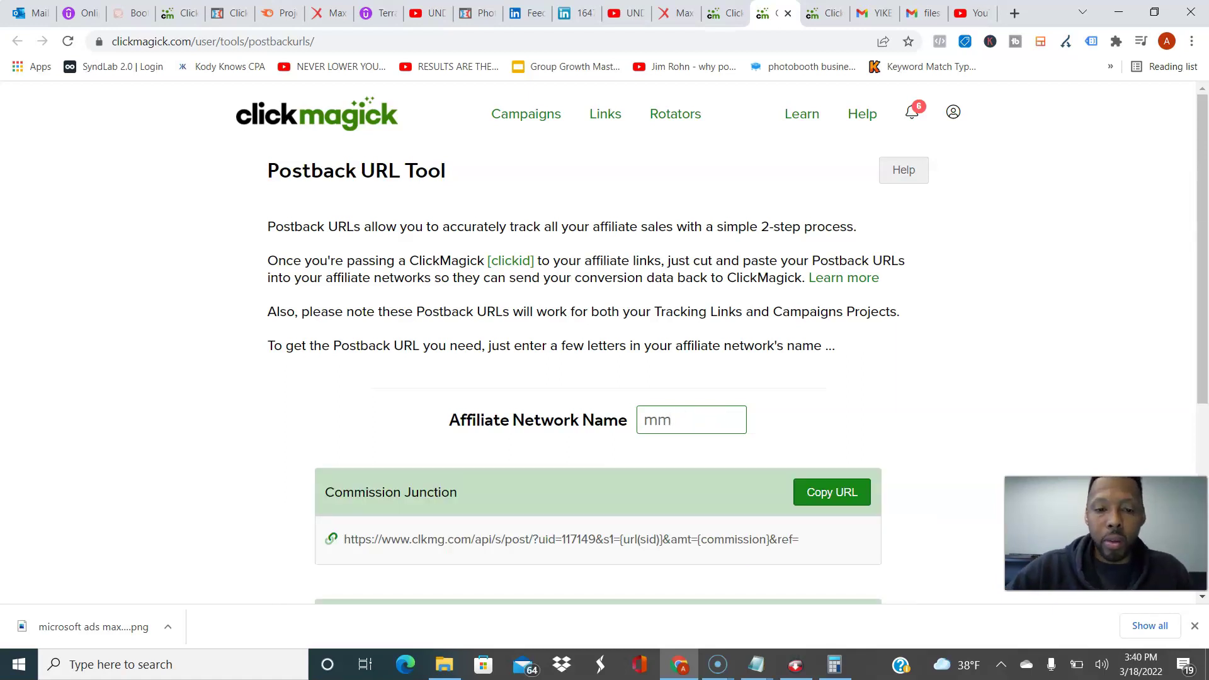
pyautogui.scroll(-5, 598, 340)
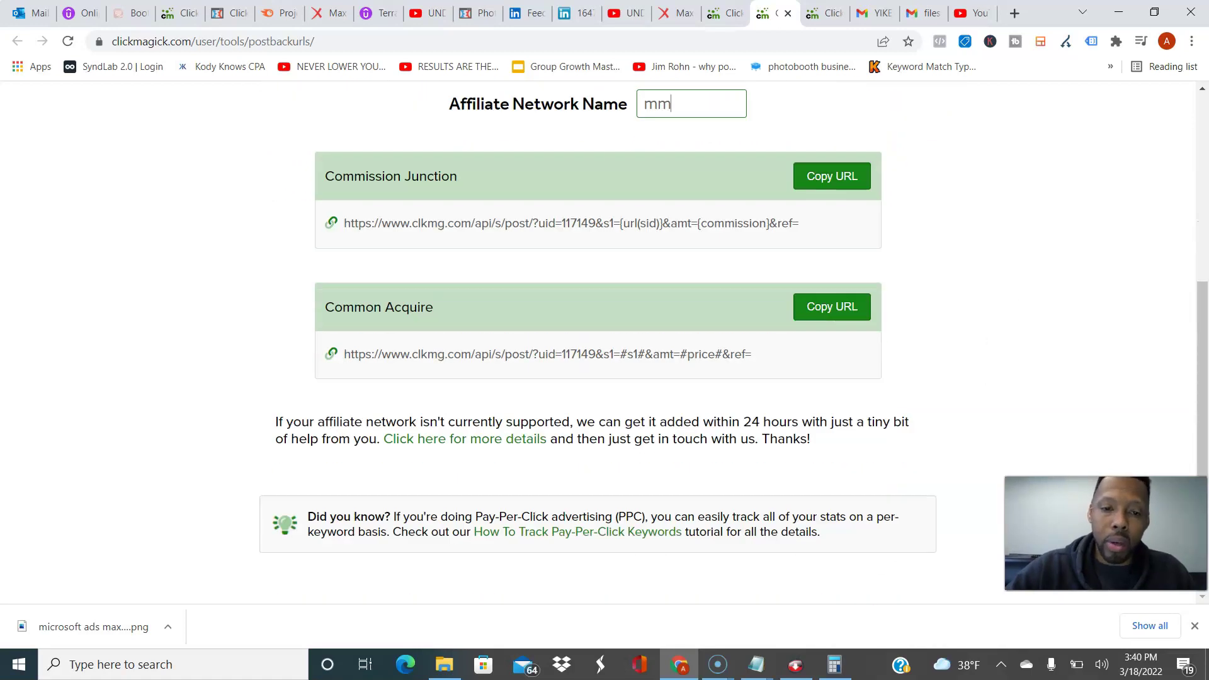
pyautogui.scroll(5, 598, 340)
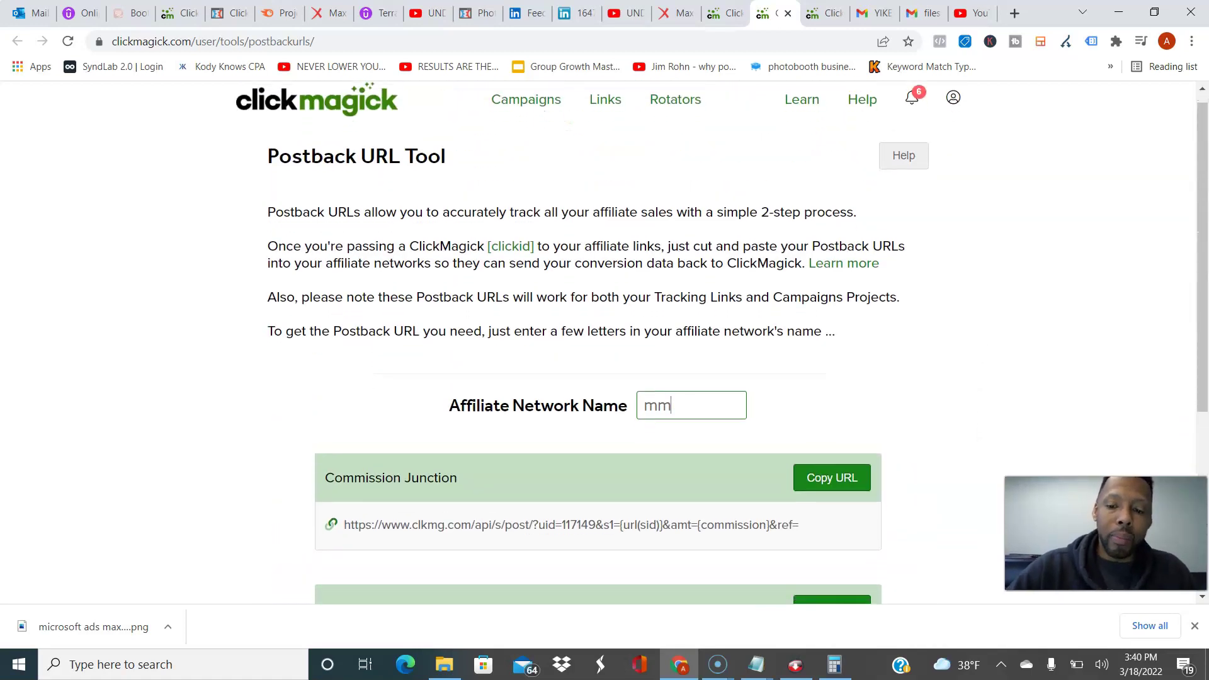
pyautogui.press('BackSpace')
pyautogui.press('BackSpace')
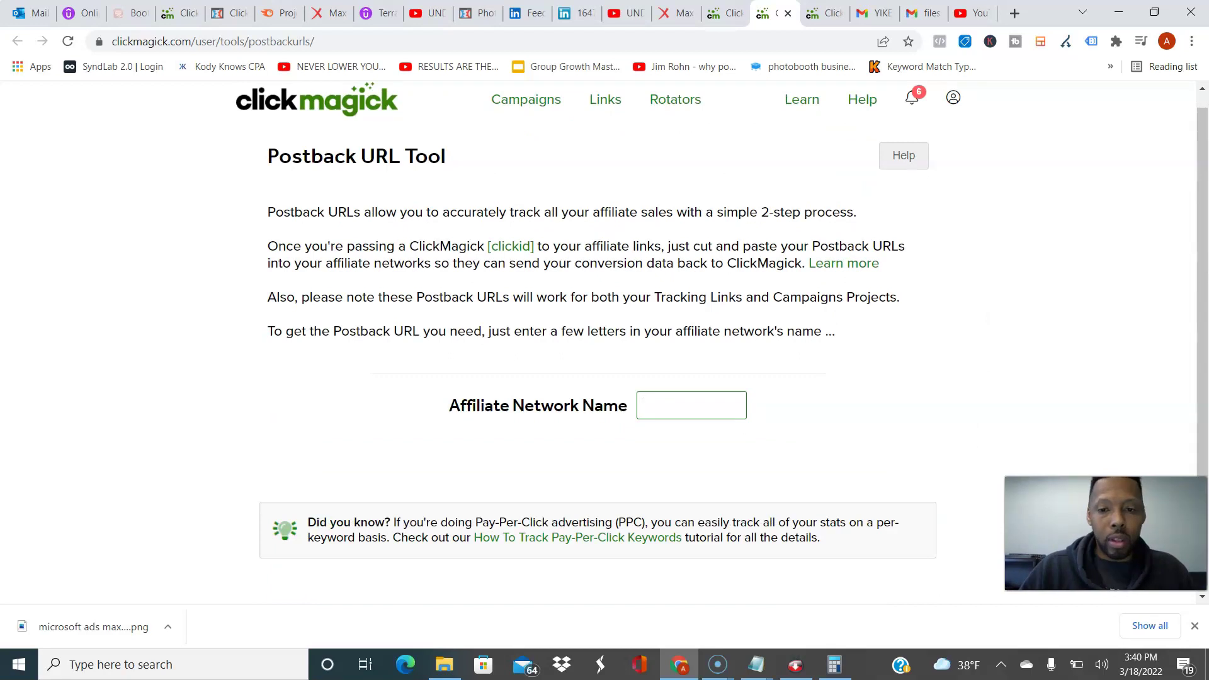
pyautogui.write('c')
pyautogui.press('BackSpace')
pyautogui.write('m')
pyautogui.press('BackSpace')
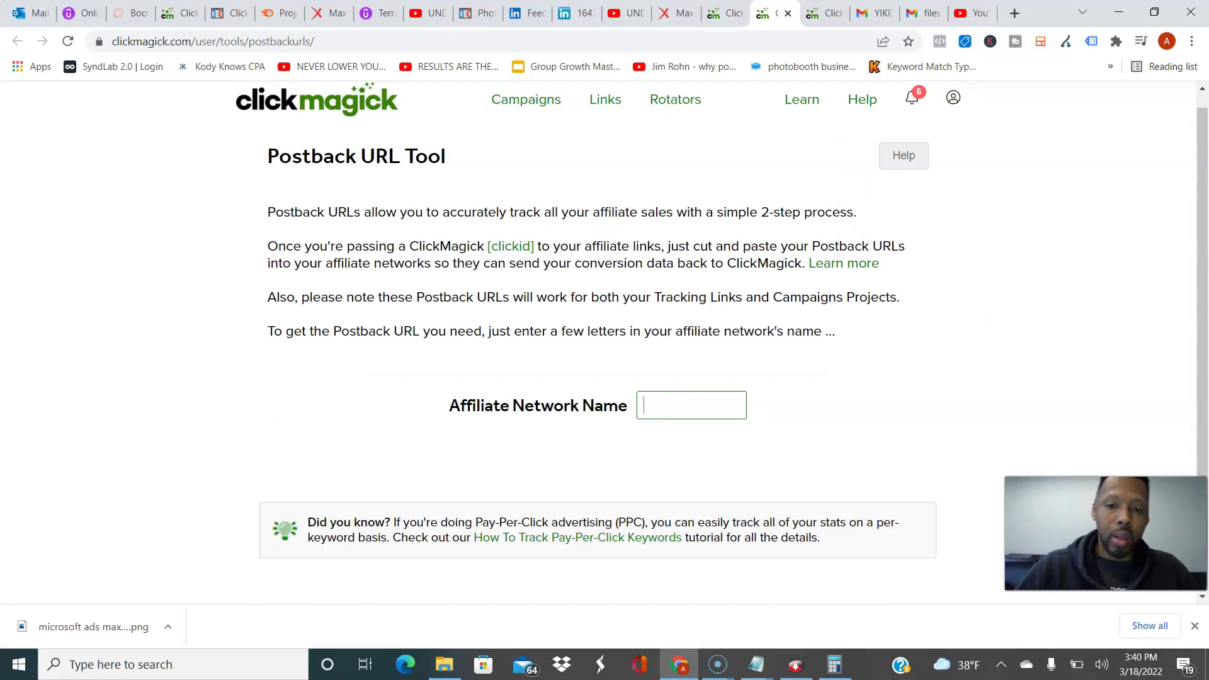
pyautogui.write('max')
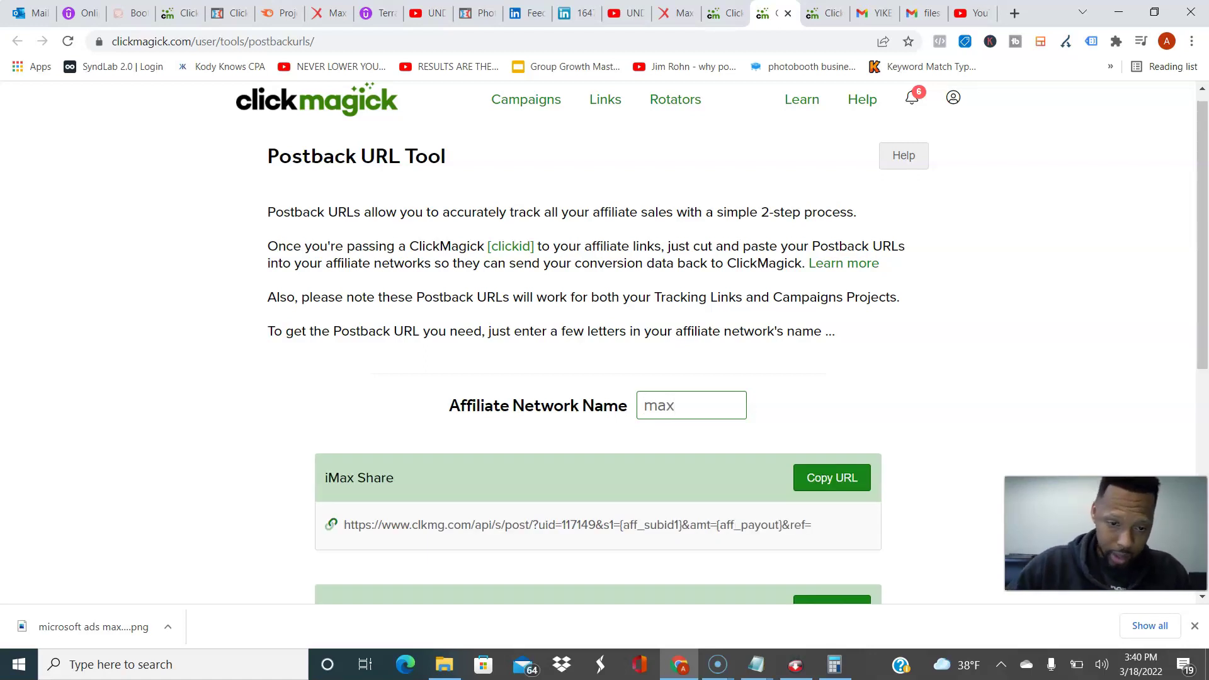
# Step: Copy the MaxBounty postback URL and return to the MaxBounty campaign tab
pyautogui.scroll(-2, 598, 343)
pyautogui.scroll(2, 598, 343)
pyautogui.scroll(-2, 599, 343)
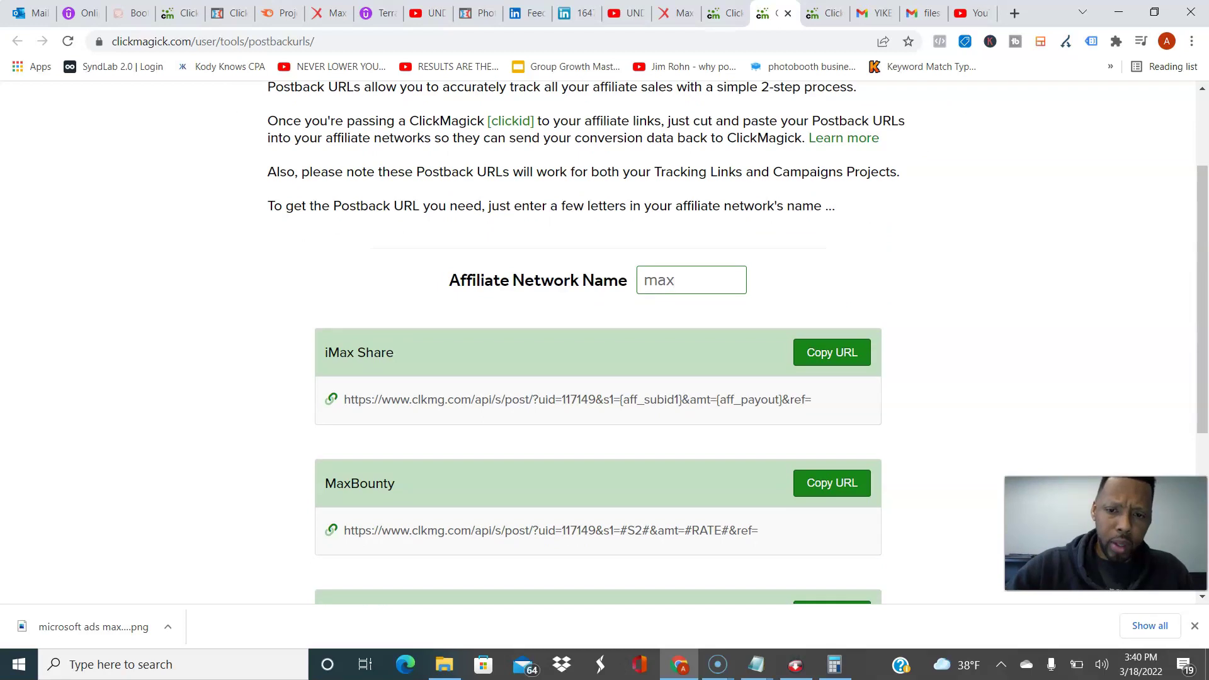
pyautogui.click(832, 483)
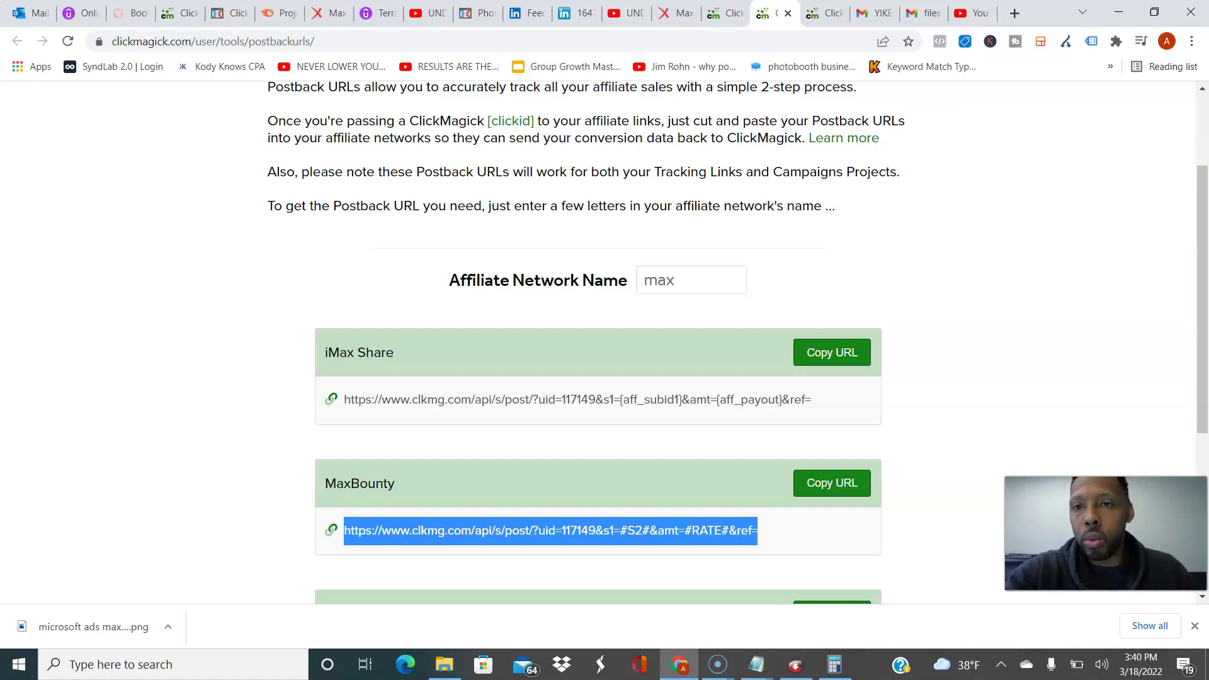
pyautogui.hotkey('ctrl', 'shift', 'Tab')
pyautogui.hotkey('ctrl', 'shift', 'Tab')
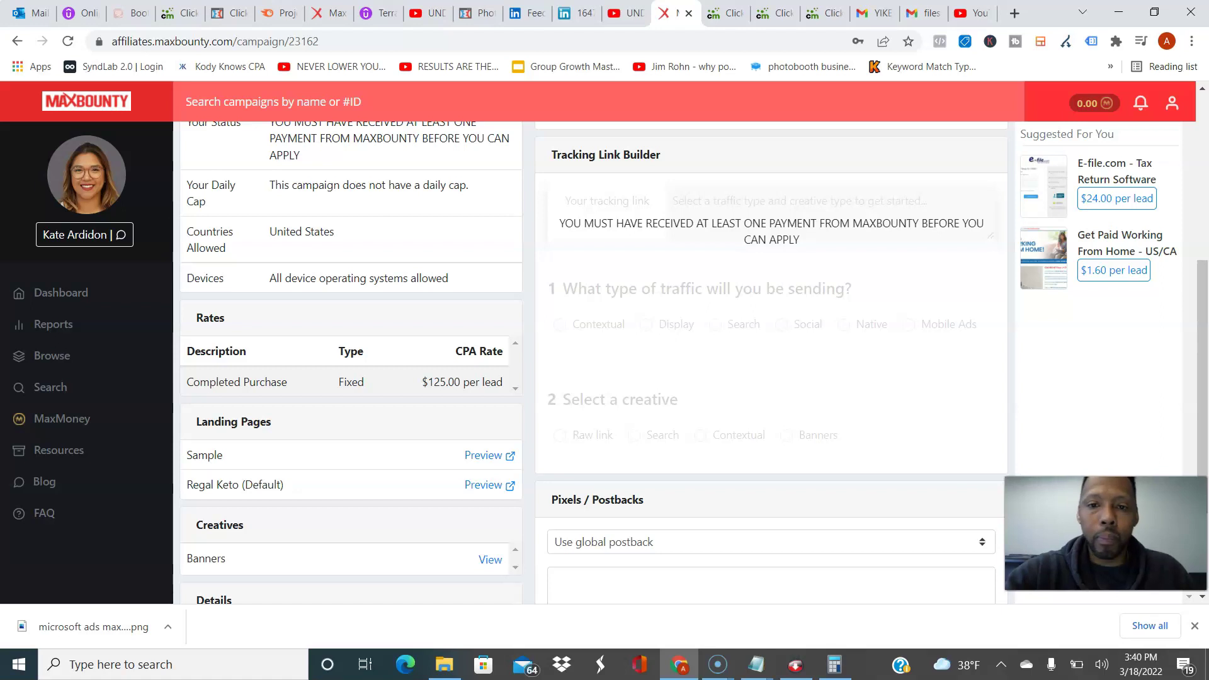
# Step: Put the ClickMagick postback URL in MaxBounty's Global Postback, keeping URL as the tracking type
pyautogui.click(1172, 103)
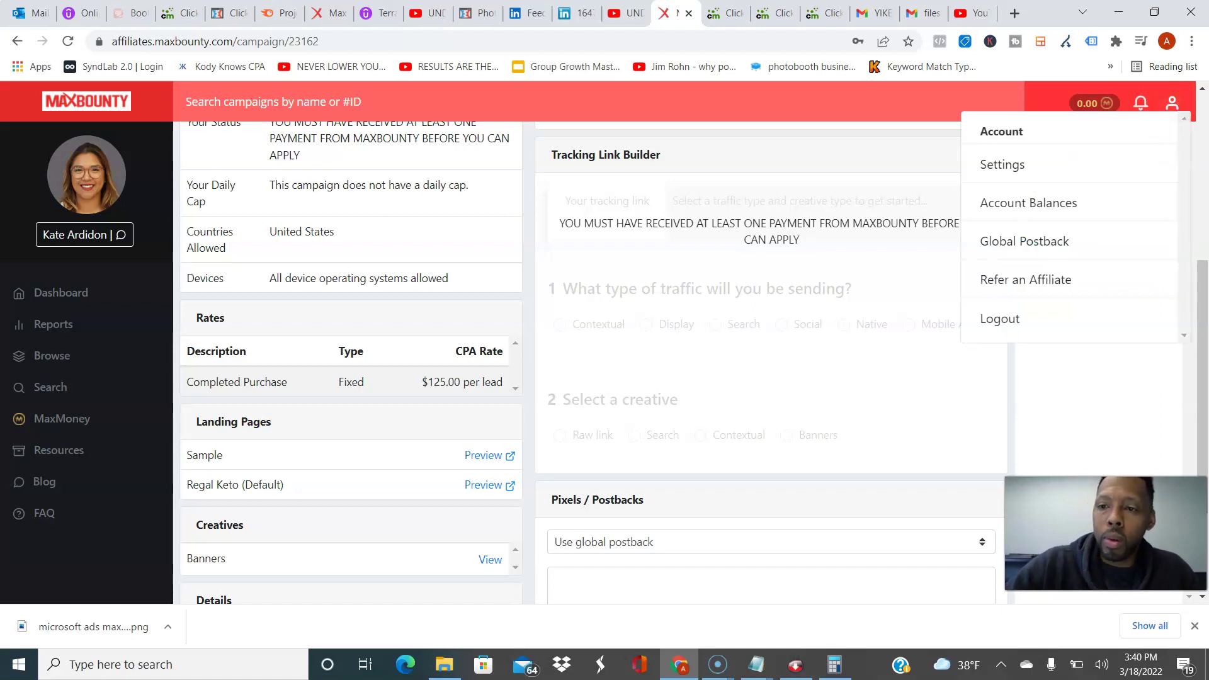
pyautogui.click(1025, 241)
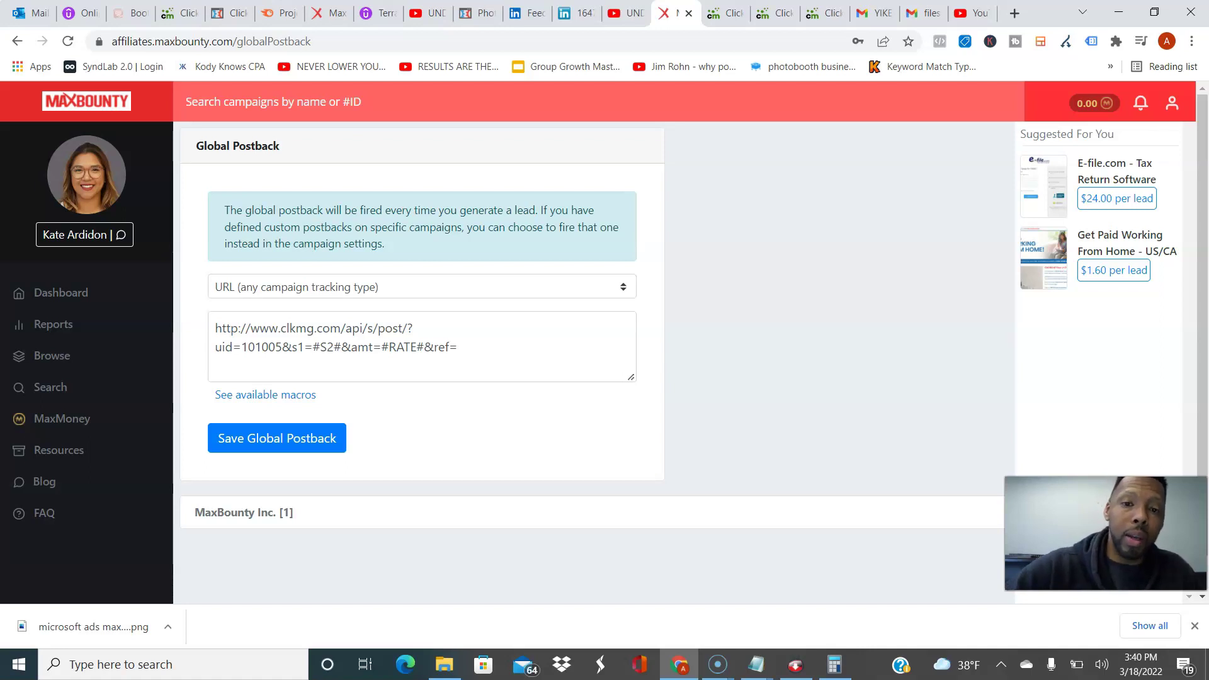
pyautogui.click(415, 287)
pyautogui.press('Escape')
pyautogui.click(456, 366)
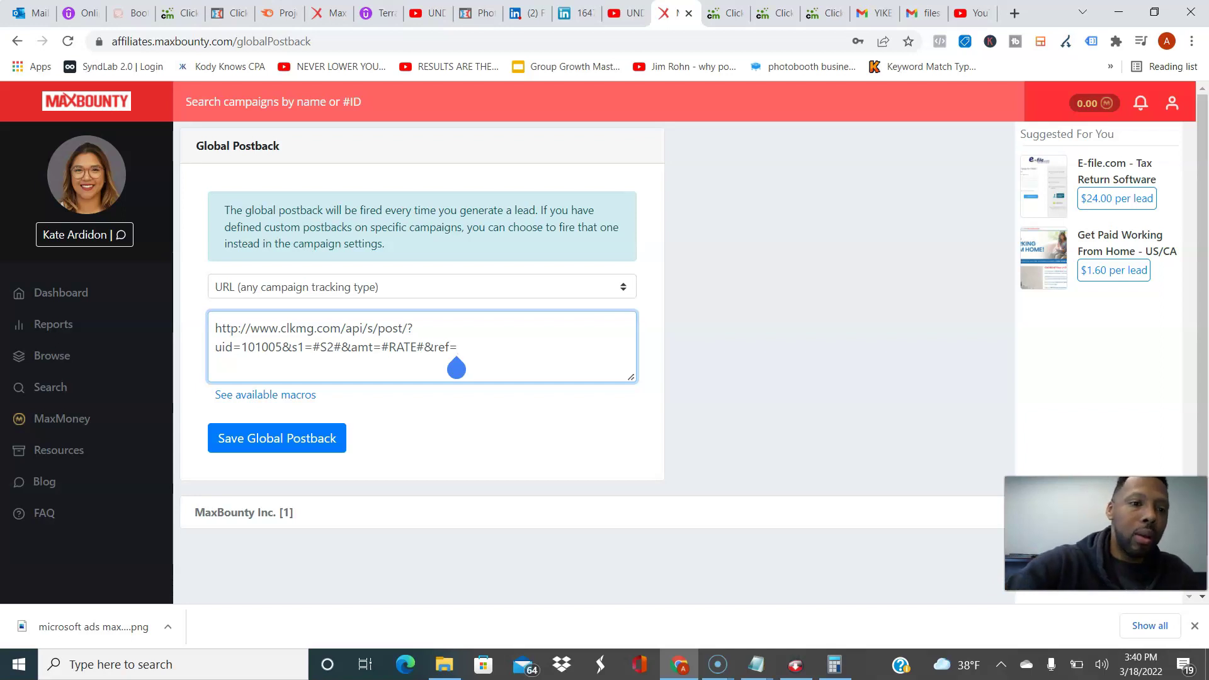
pyautogui.click(53, 323)
# Step: Open the SurveyJunkie campaign and scroll down to its Pixels / Postbacks section
pyautogui.click(321, 262)
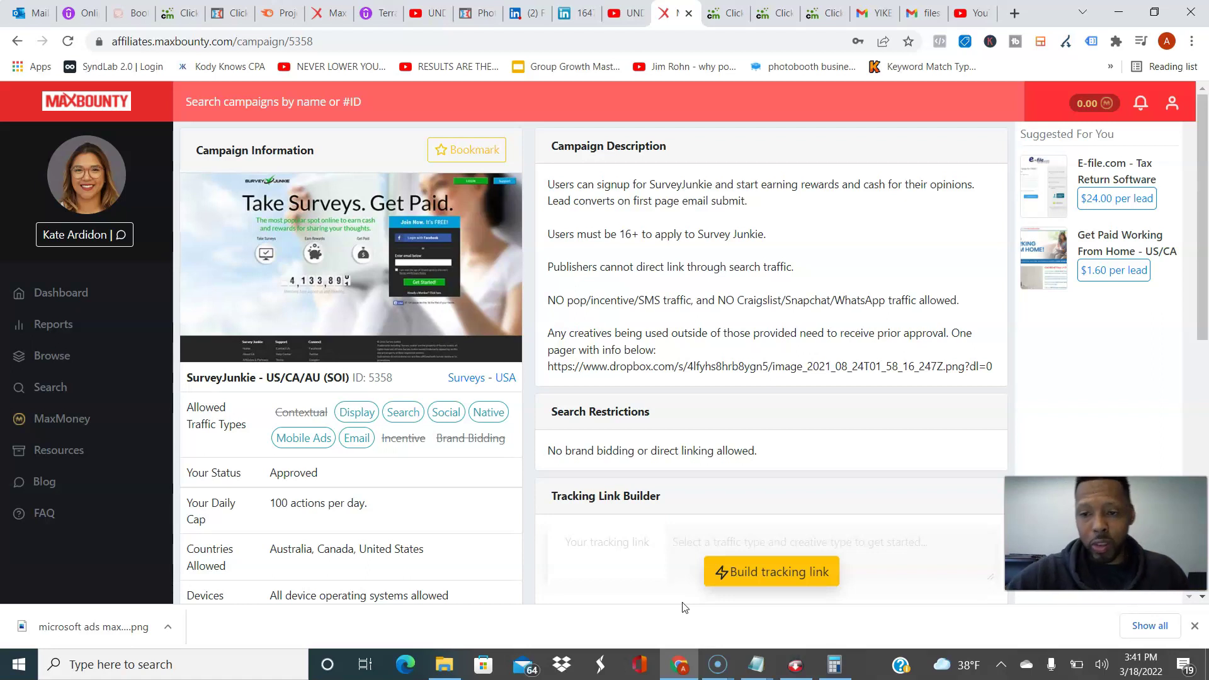
pyautogui.scroll(-3, 684, 567)
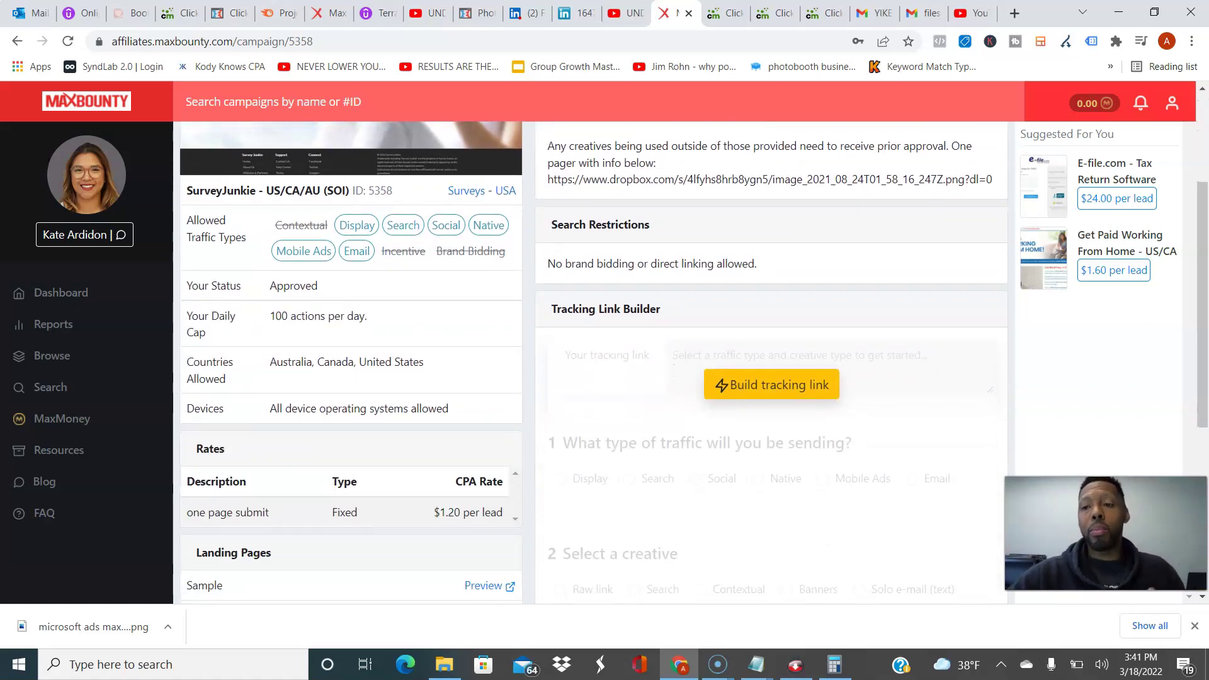
pyautogui.scroll(-2, 684, 362)
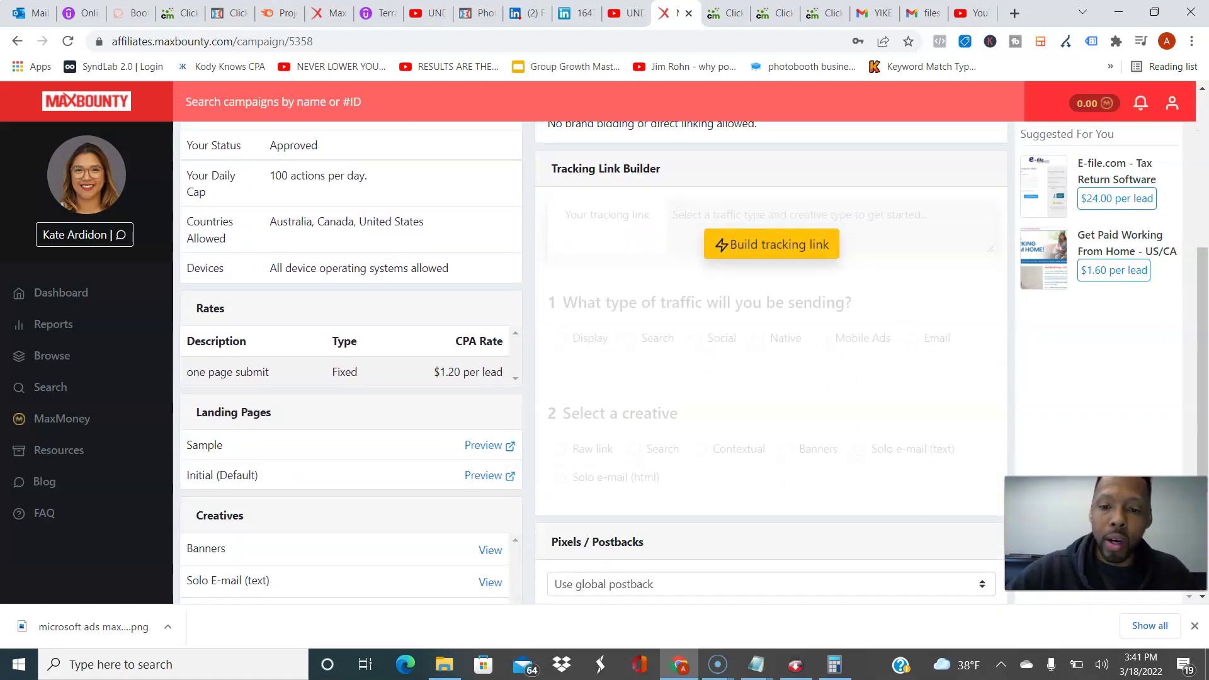
pyautogui.scroll(-3, 684, 362)
# Step: Leave the campaign postback box empty and keep 'Use global postback' as its type
pyautogui.click(876, 448)
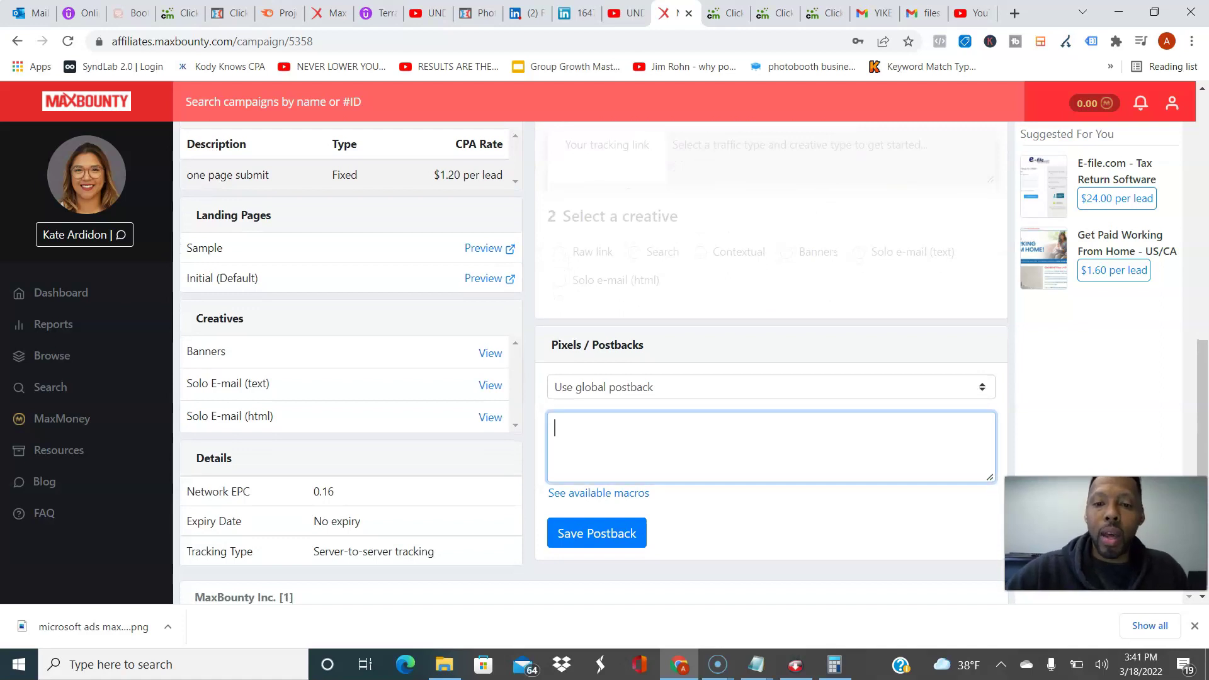
pyautogui.hotkey('ctrl', 'v')
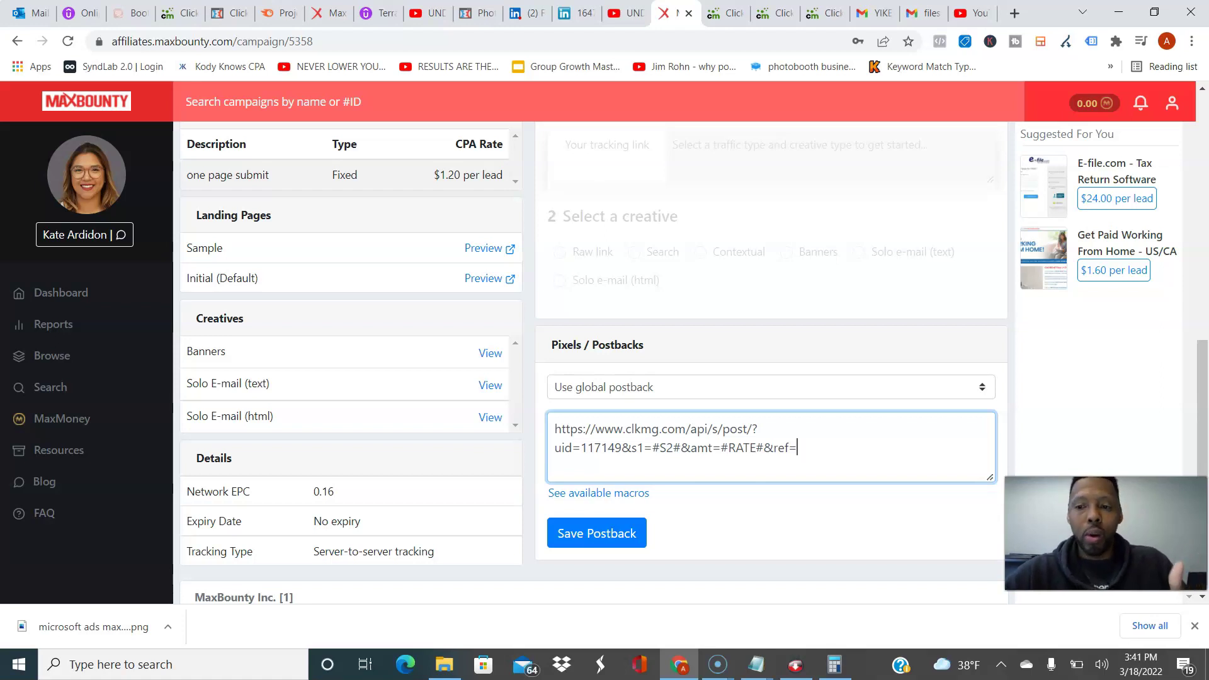
pyautogui.press('BackSpace')
pyautogui.press('BackSpace')
pyautogui.press('BackSpace')
pyautogui.press('BackSpace')
pyautogui.press('BackSpace')
pyautogui.press('BackSpace')
pyautogui.press('BackSpace')
pyautogui.press('BackSpace')
pyautogui.press('BackSpace')
pyautogui.press('BackSpace')
pyautogui.press('BackSpace')
pyautogui.press('BackSpace')
pyautogui.press('BackSpace')
pyautogui.press('BackSpace')
pyautogui.press('BackSpace')
pyautogui.press('BackSpace')
pyautogui.press('BackSpace')
pyautogui.press('BackSpace')
pyautogui.press('BackSpace')
pyautogui.press('BackSpace')
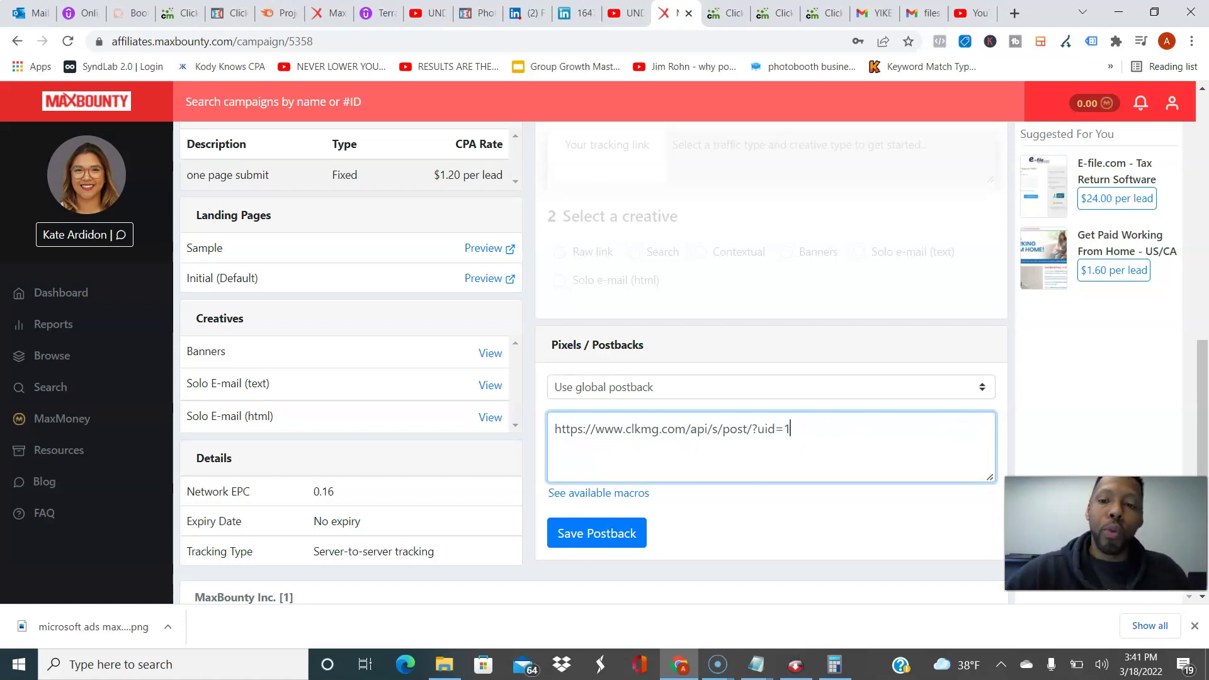
pyautogui.press('BackSpace')
pyautogui.press('BackSpace')
pyautogui.press('BackSpace')
pyautogui.press('BackSpace')
pyautogui.press('BackSpace')
pyautogui.press('BackSpace')
pyautogui.press('BackSpace')
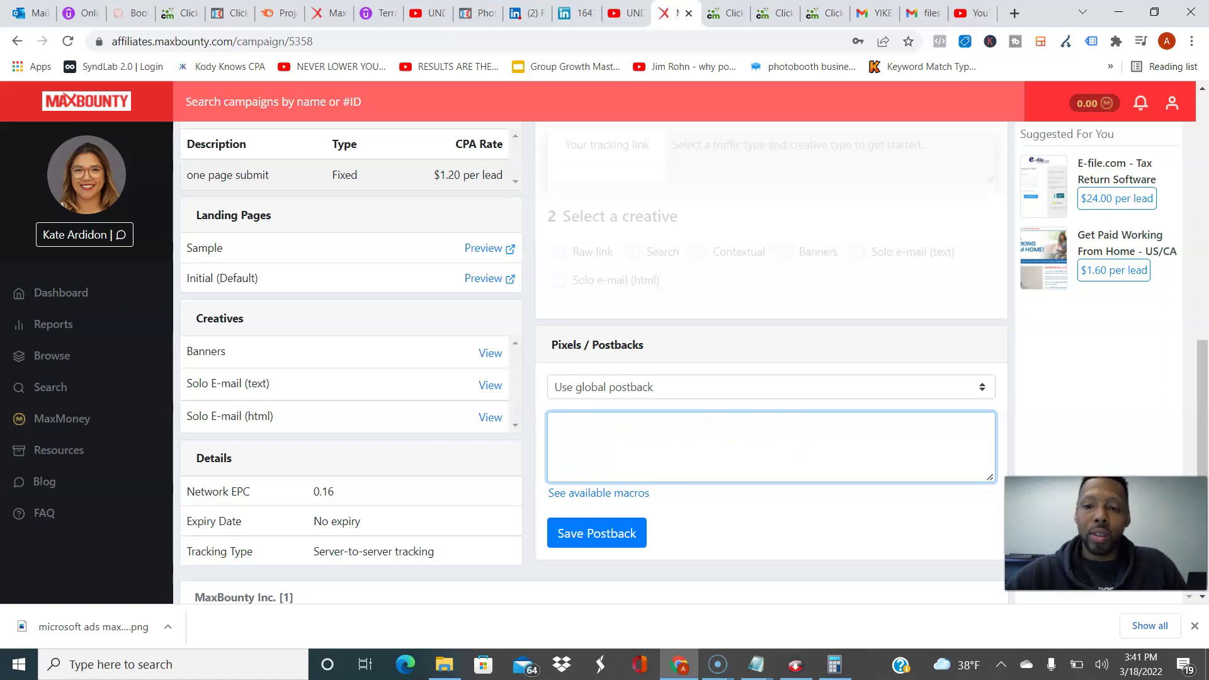
pyautogui.hotkey('shift', 'Tab')
pyautogui.hotkey('alt', 'Down')
pyautogui.press('Escape')
pyautogui.hotkey('alt', 'Down')
pyautogui.press('Escape')
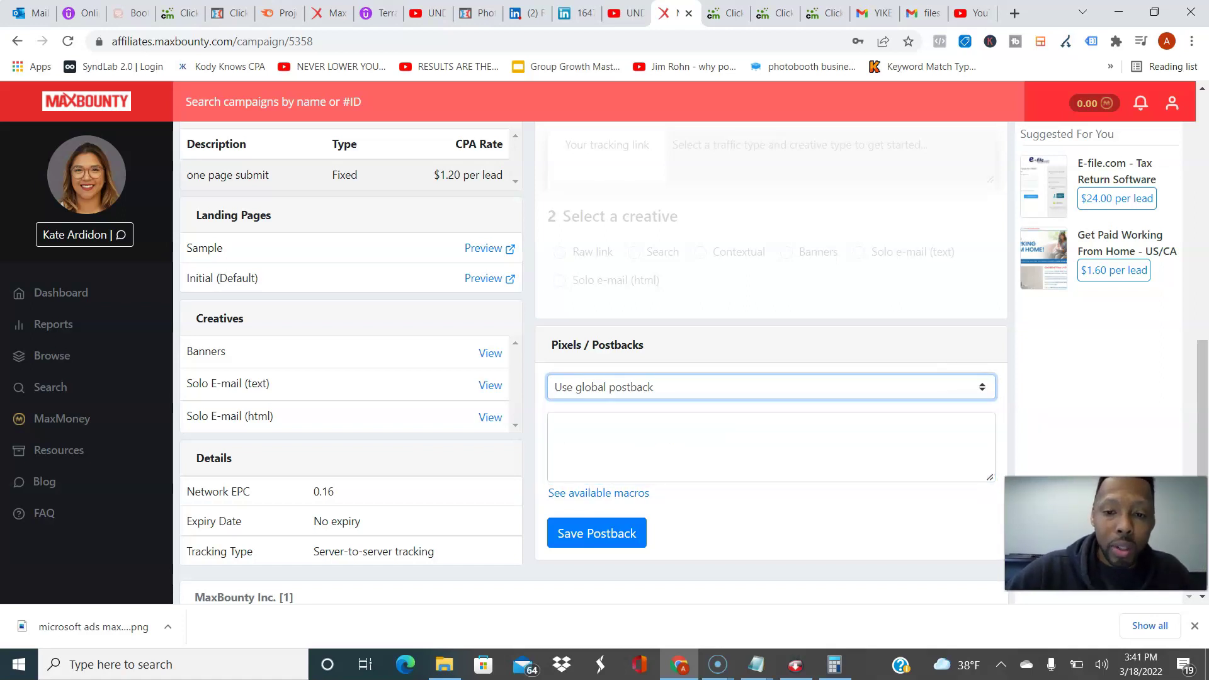
pyautogui.press('Tab')
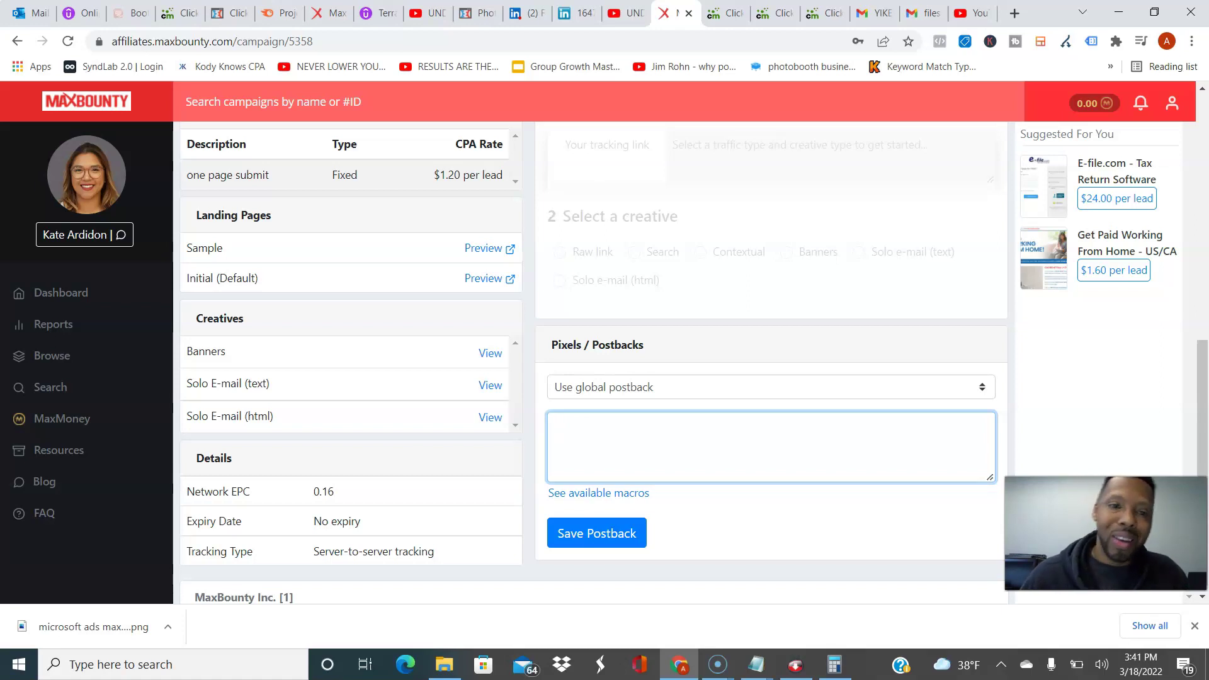
pyautogui.scroll(10, 692, 362)
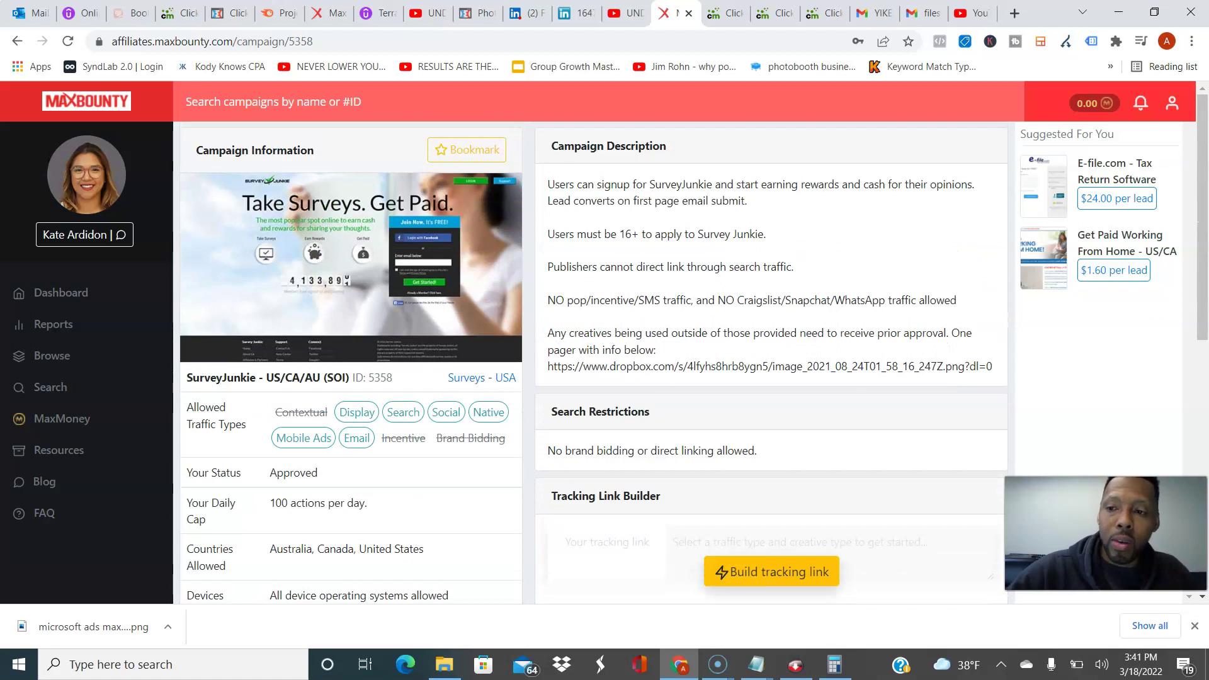
# Step: Read the bing ads video 1 Notepad notes with the Day 1–3 email plan, then return to Chrome
pyautogui.moveTo(755, 668)
pyautogui.click(844, 609)
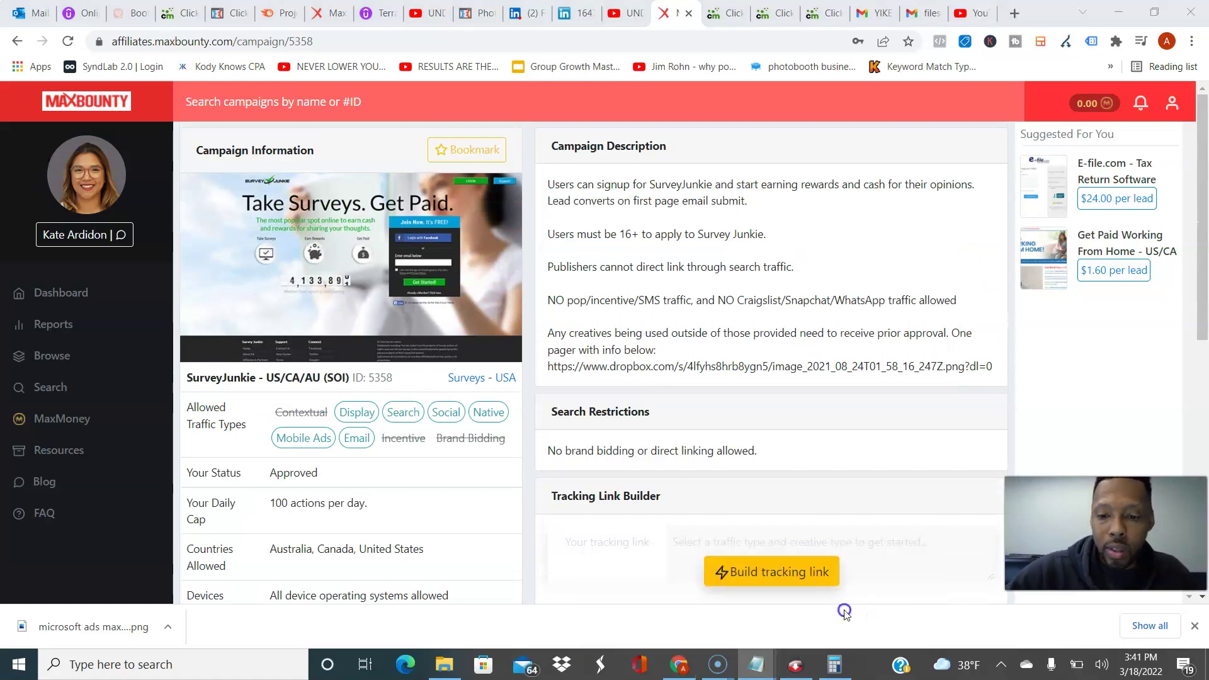
pyautogui.click(702, 599)
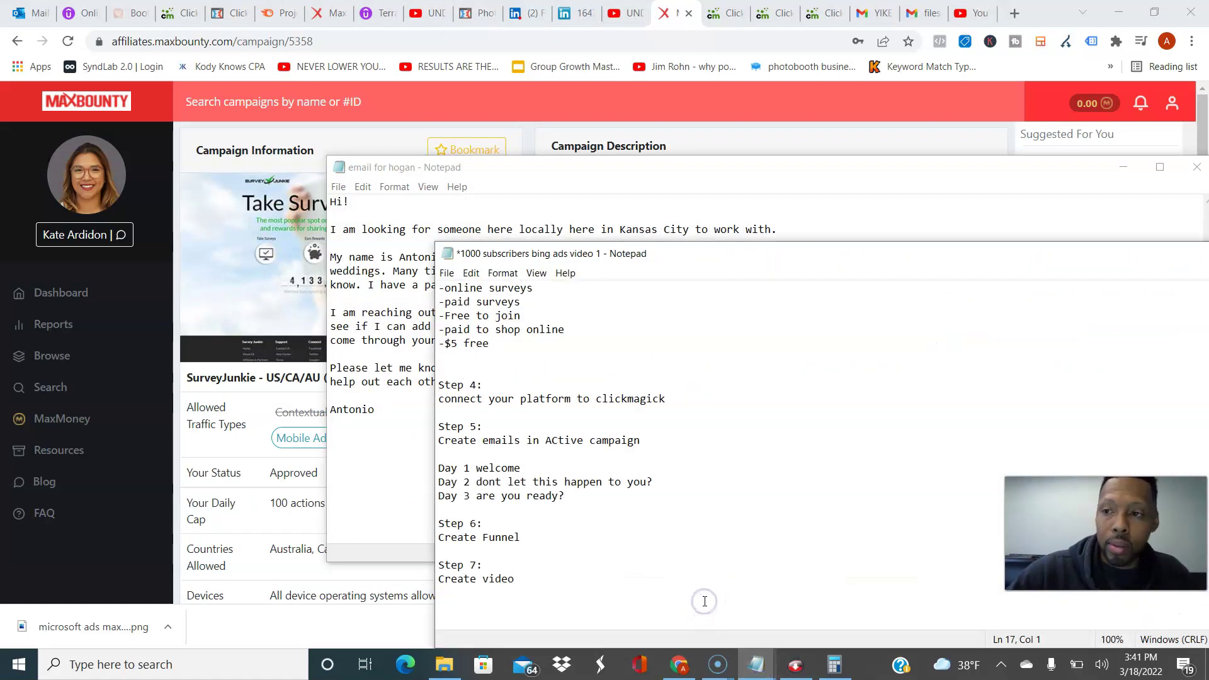
pyautogui.click(1123, 167)
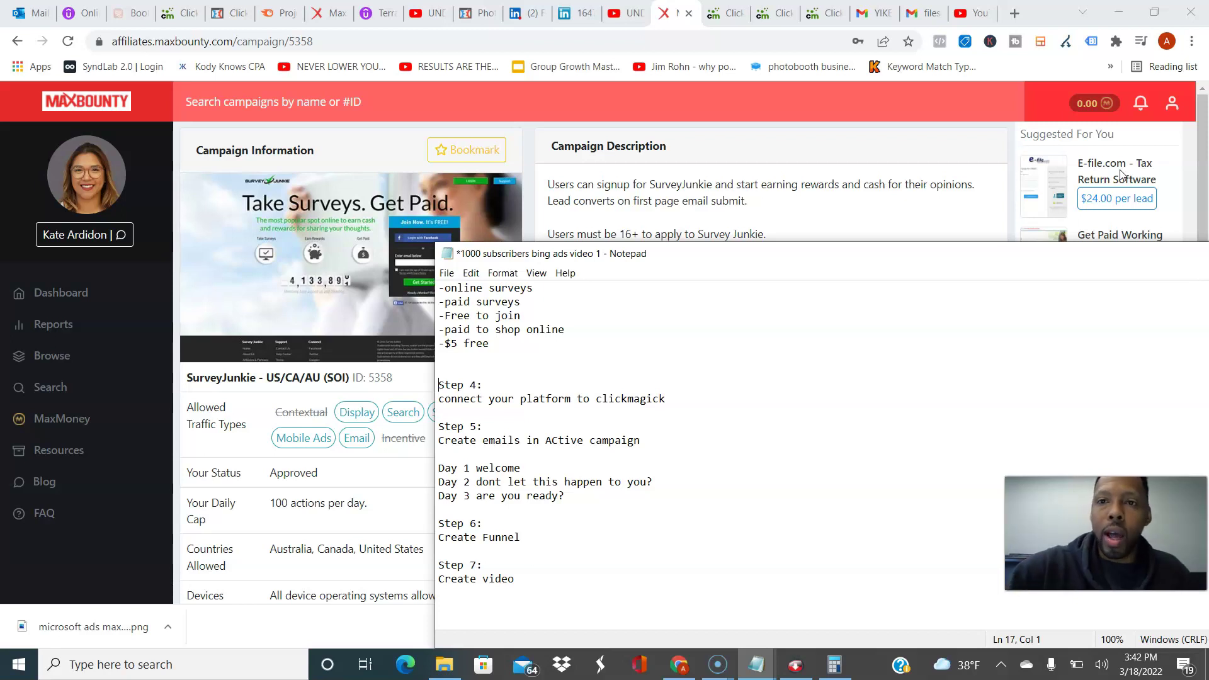
pyautogui.click(212, 41)
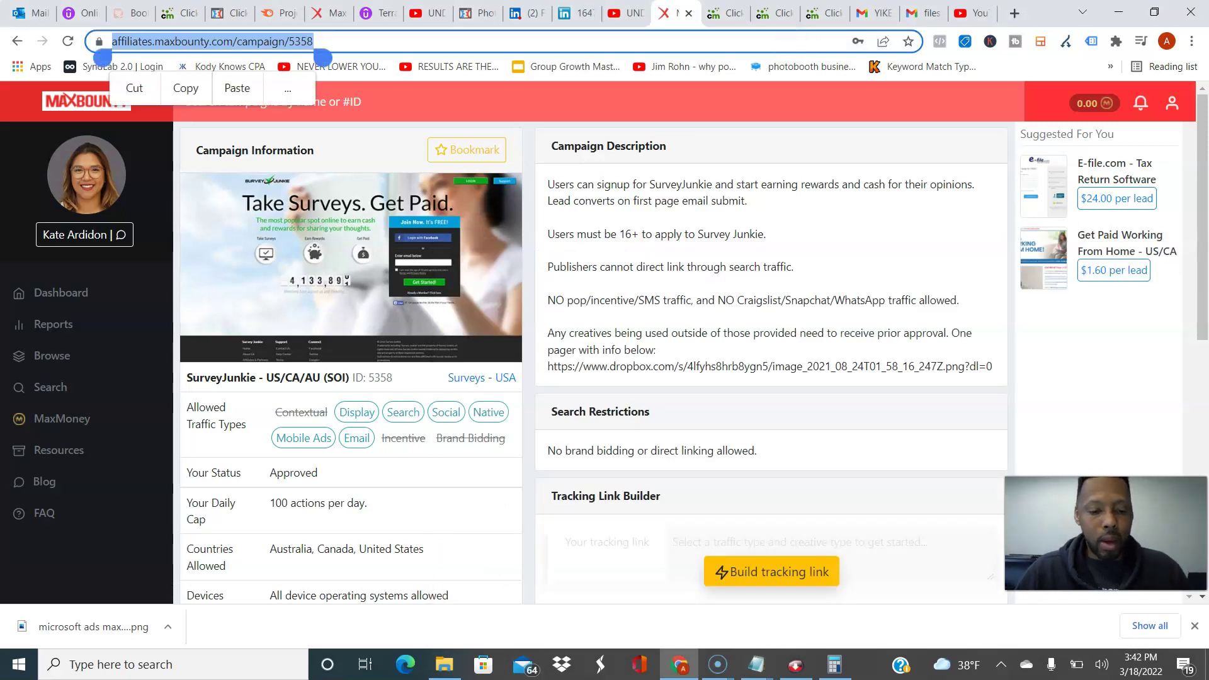
# Step: Go to activecampaign.com and log in to the account
pyautogui.write('active')
pyautogui.press('Return')
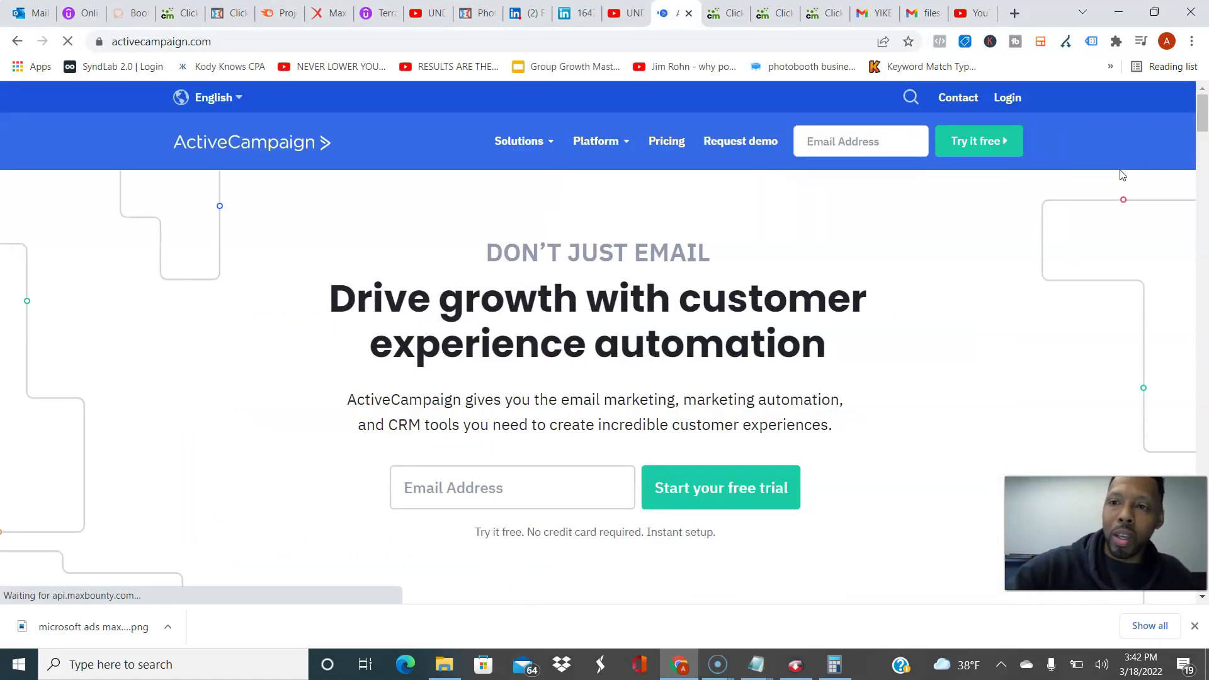
pyautogui.click(1008, 98)
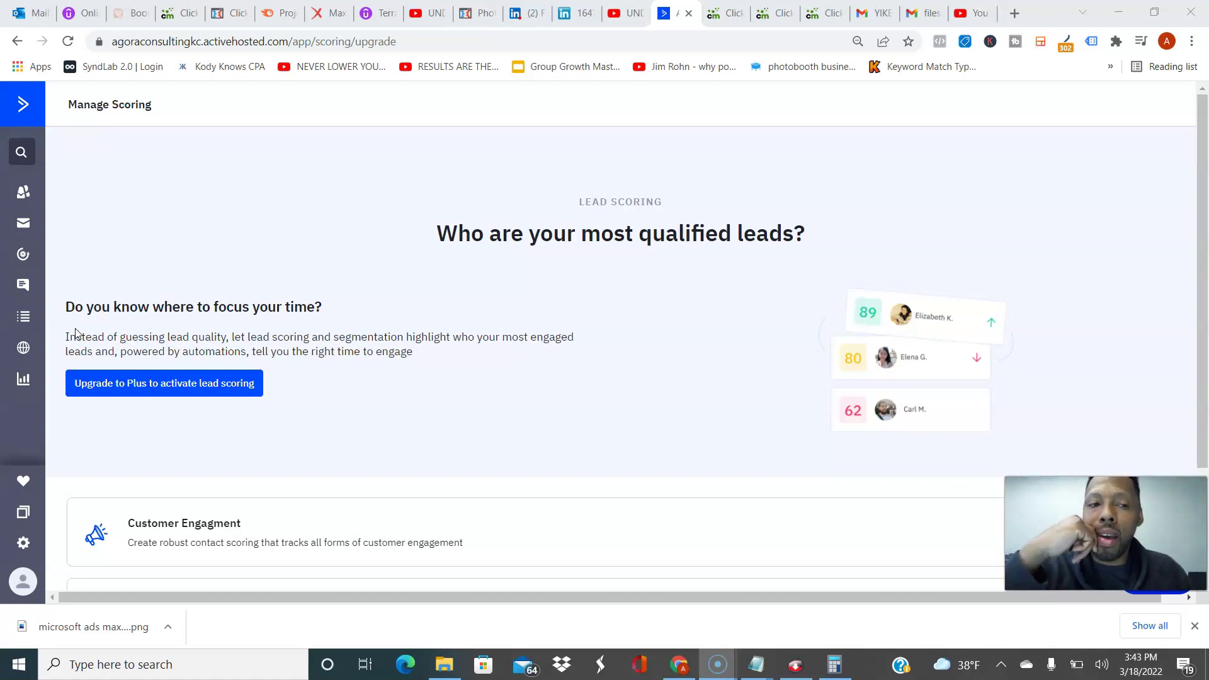
# Step: Load the ActiveCampaign website in a new browser tab
pyautogui.hotkey('ctrl', 't')
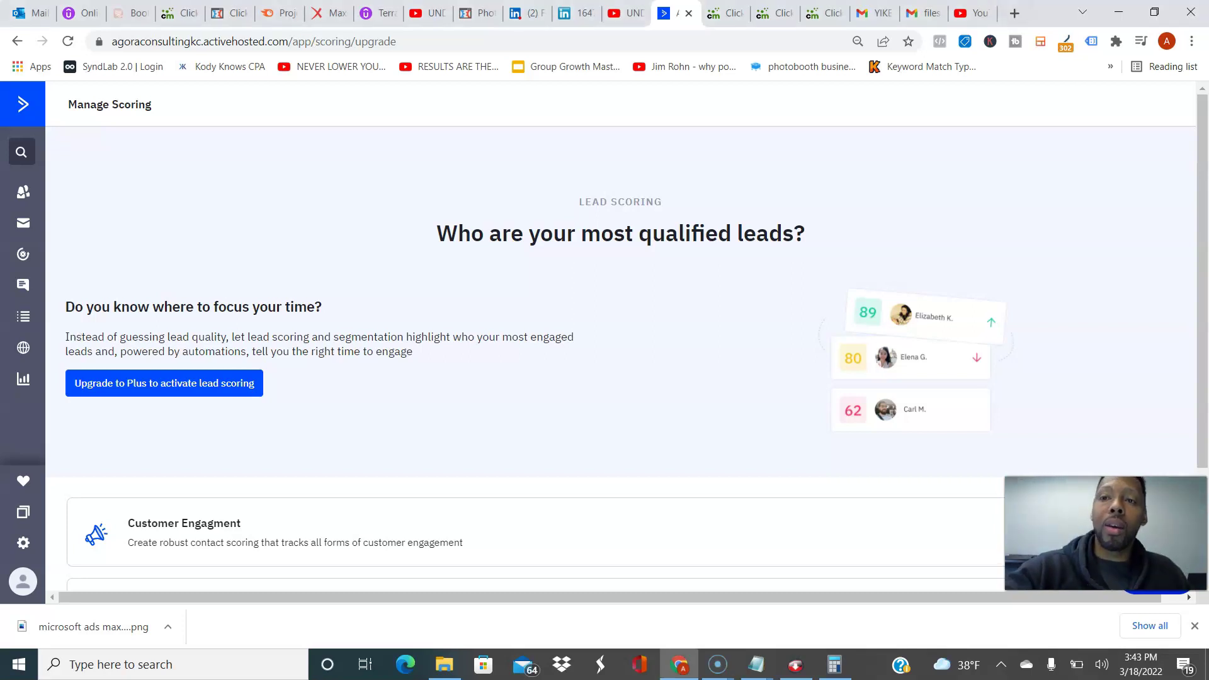
pyautogui.write('active')
pyautogui.press('Return')
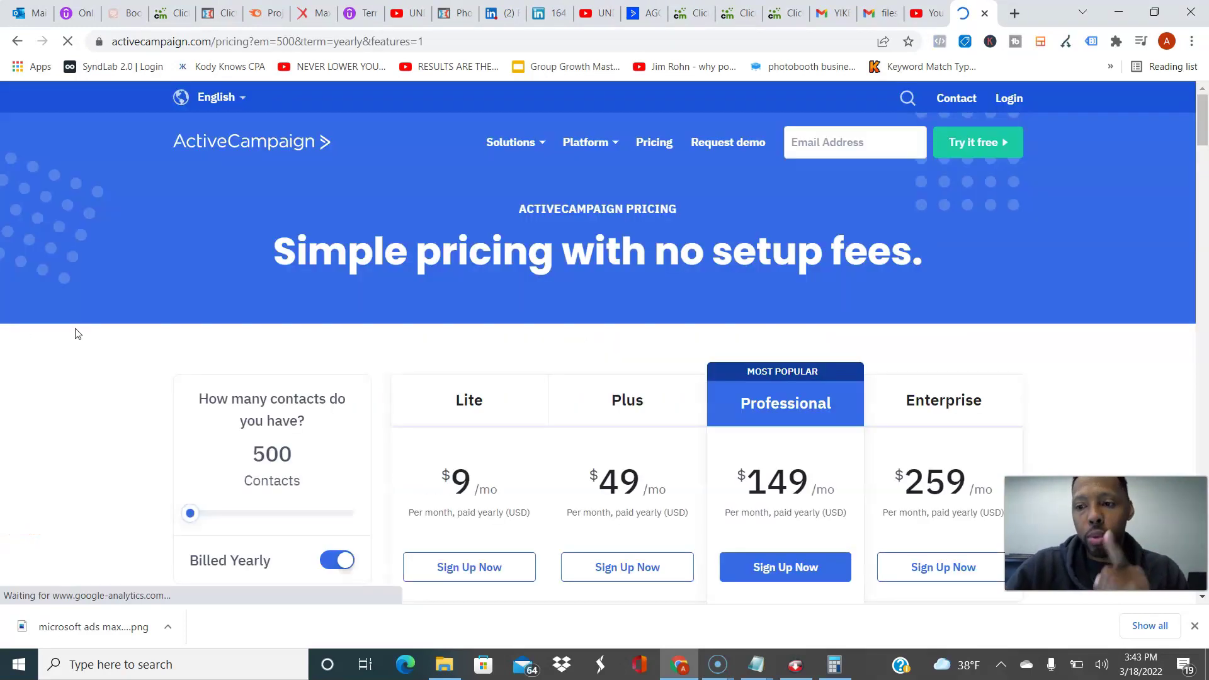
# Step: Compare ActiveCampaign plan prices at 25,000 and 500 contacts, then close the pricing tab
pyautogui.scroll(-2, 77, 334)
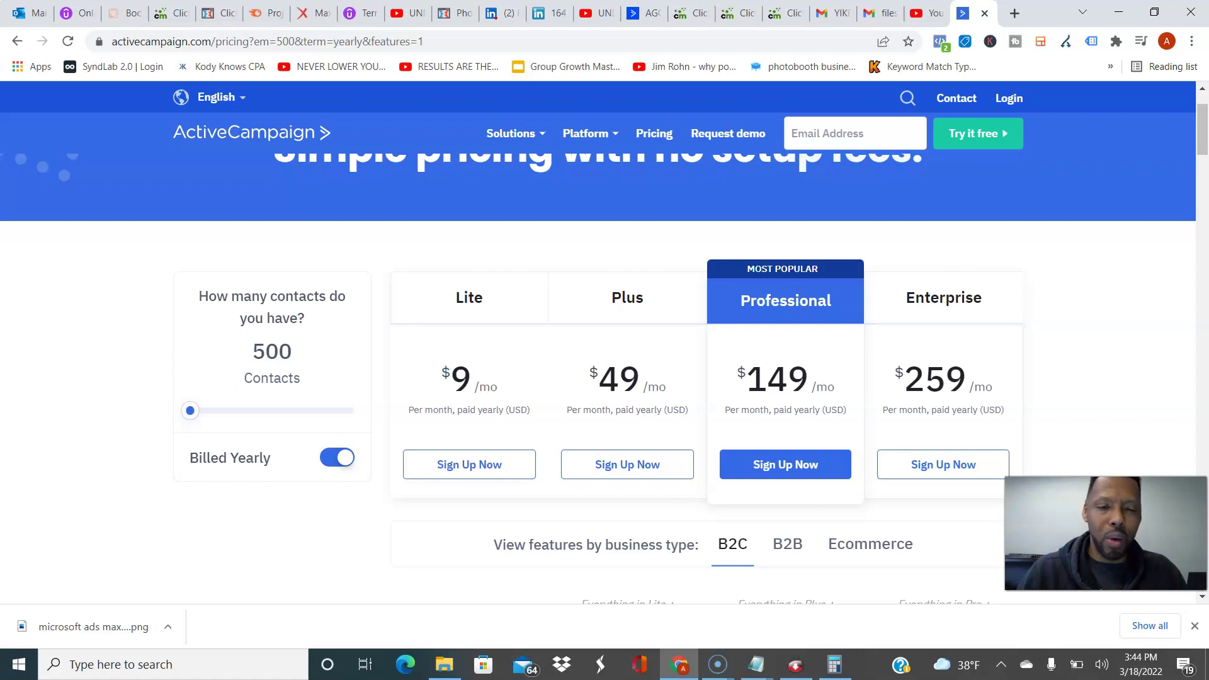
pyautogui.moveTo(190, 411); pyautogui.dragTo(282, 411)
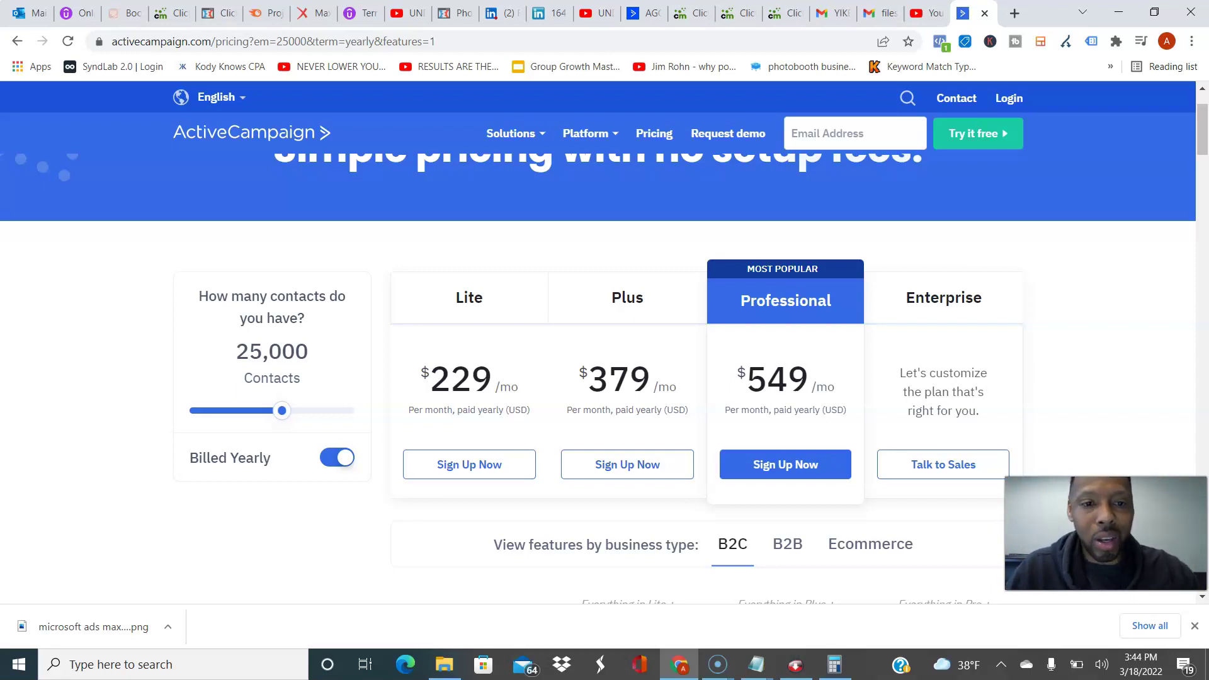
pyautogui.moveTo(281, 411); pyautogui.dragTo(189, 411)
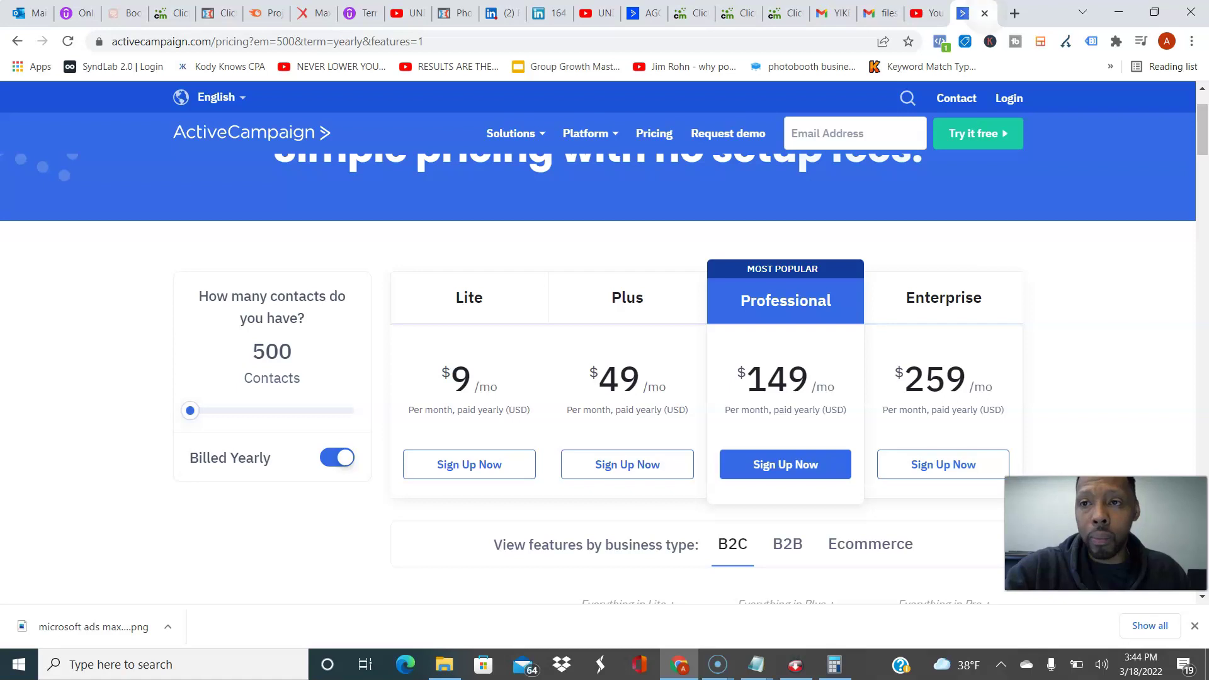
pyautogui.hotkey('ctrl', 'w')
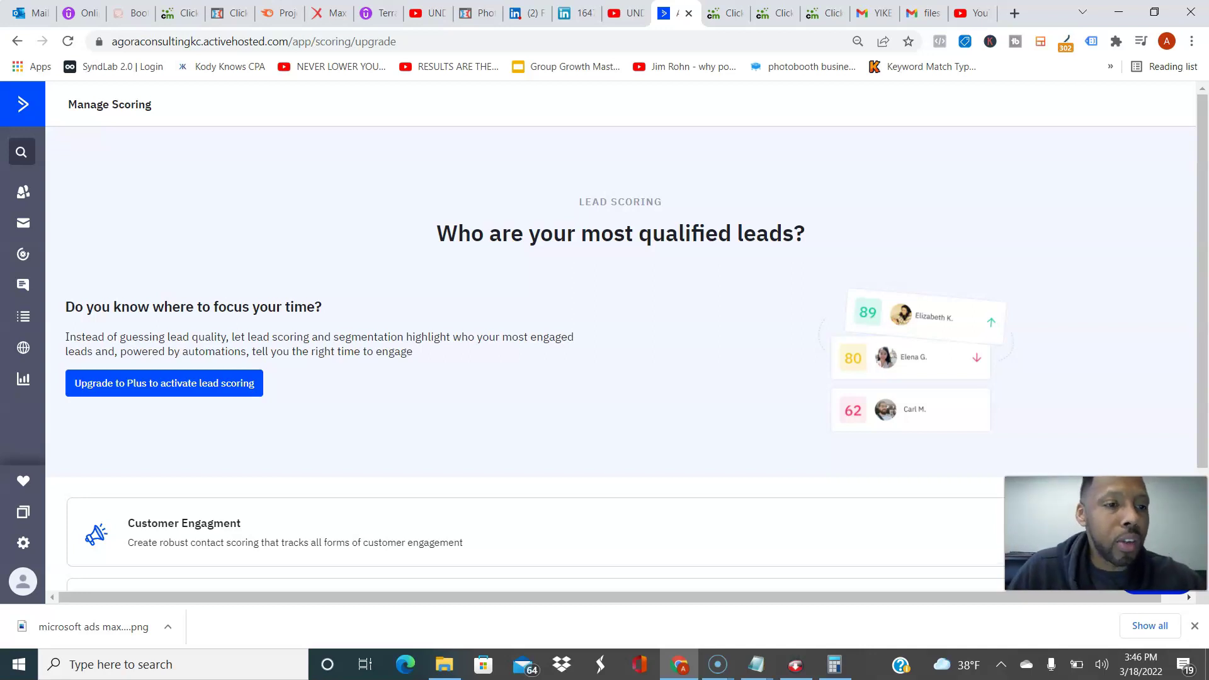
# Step: Start a new contact list named 'BizOpp' and enter the list's website URL
pyautogui.click(23, 347)
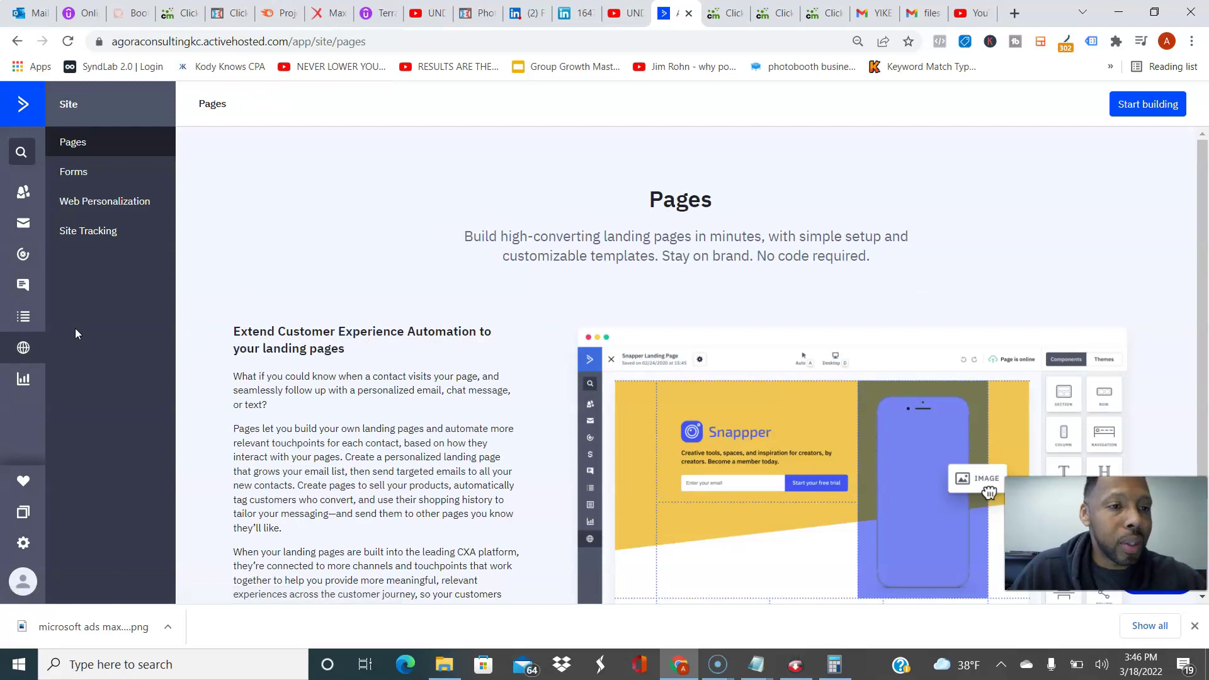
pyautogui.click(24, 316)
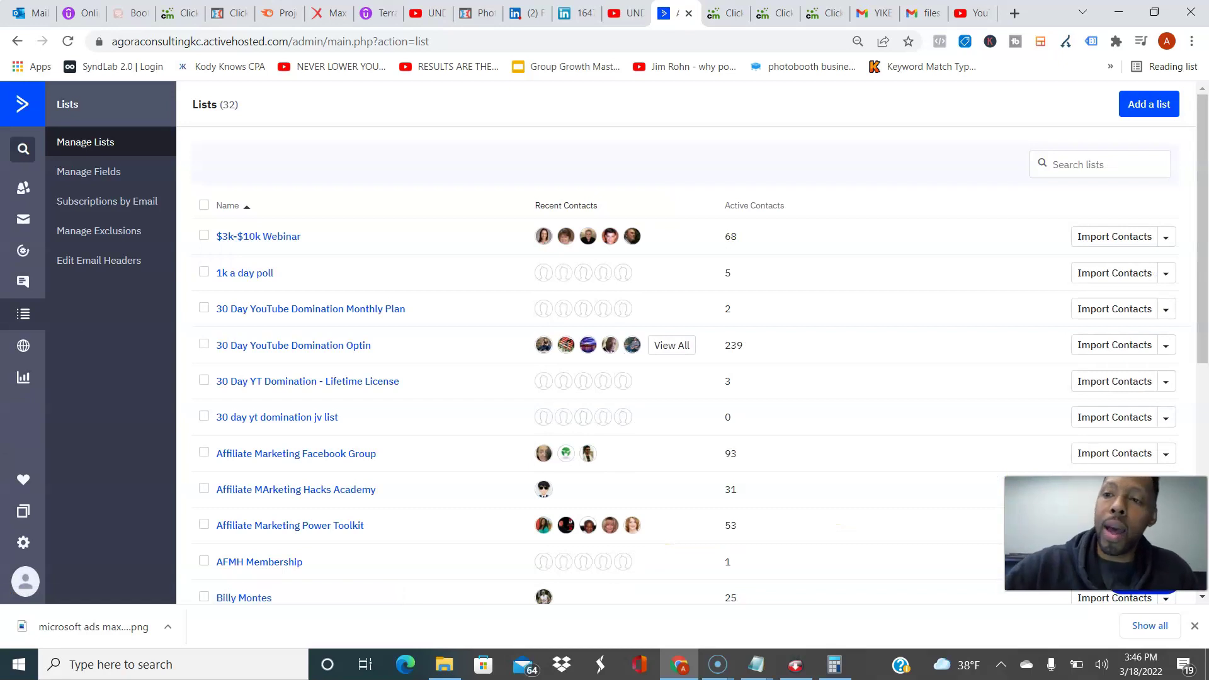
pyautogui.click(1149, 104)
pyautogui.click(435, 196)
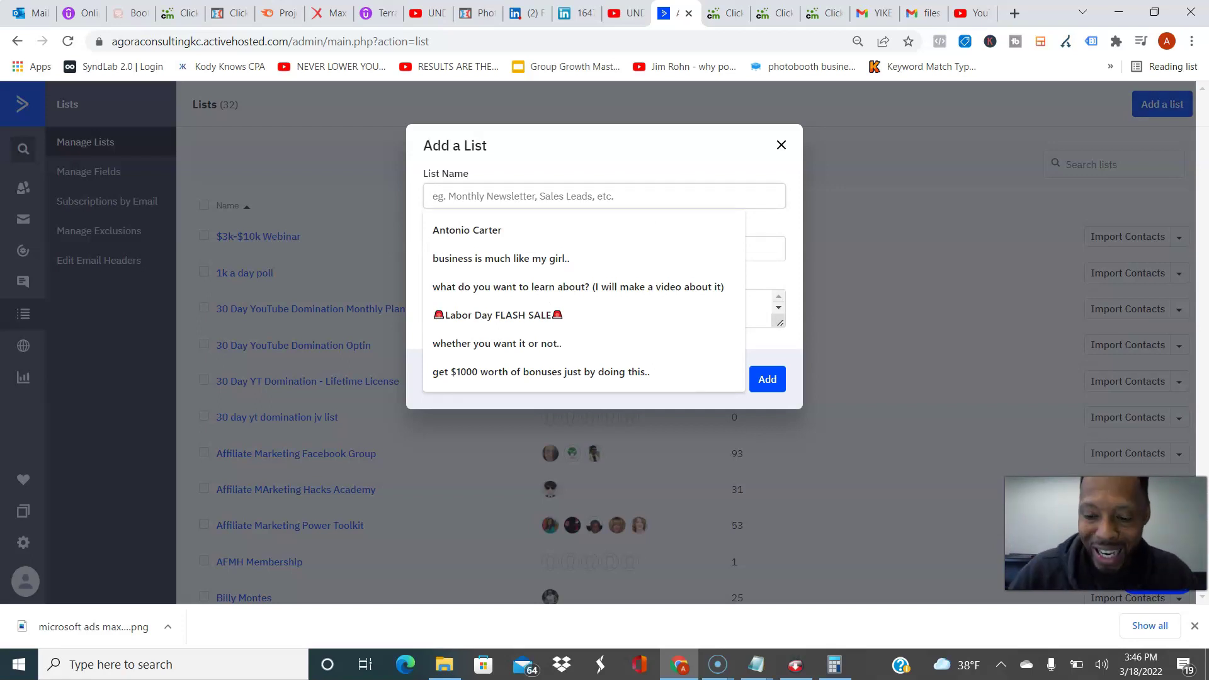
pyautogui.write('BizOpp')
pyautogui.click(648, 245)
pyautogui.write('Antonio')
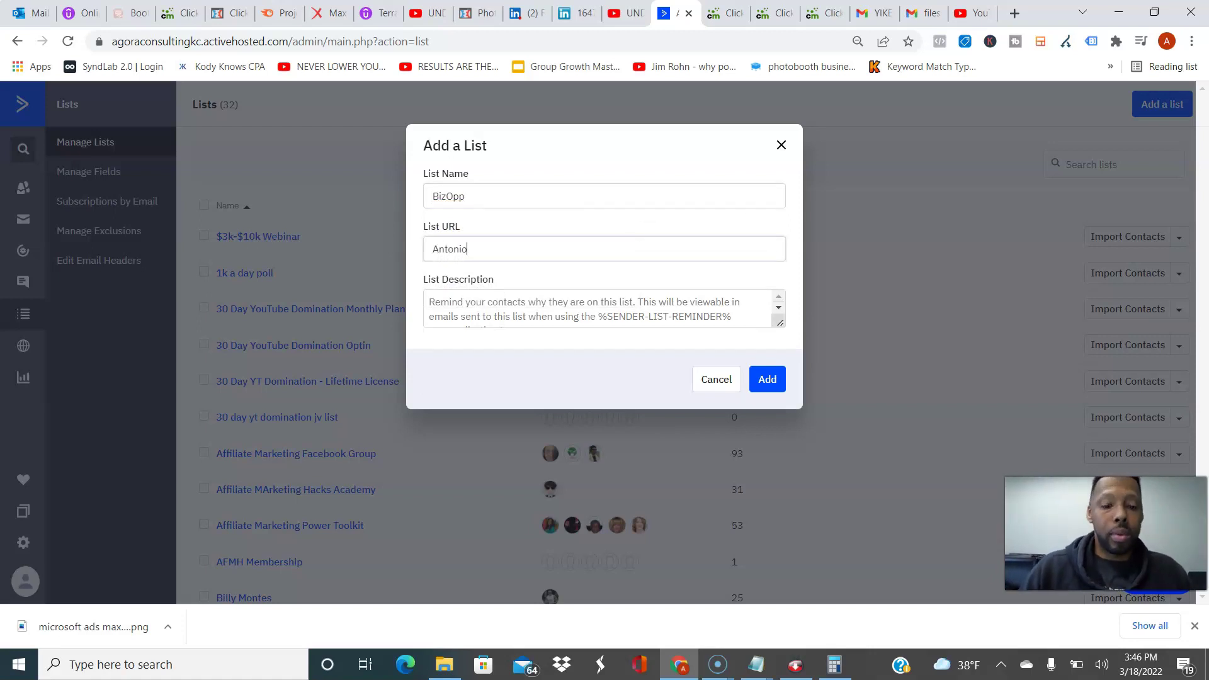
pyautogui.write('Xcarter.')
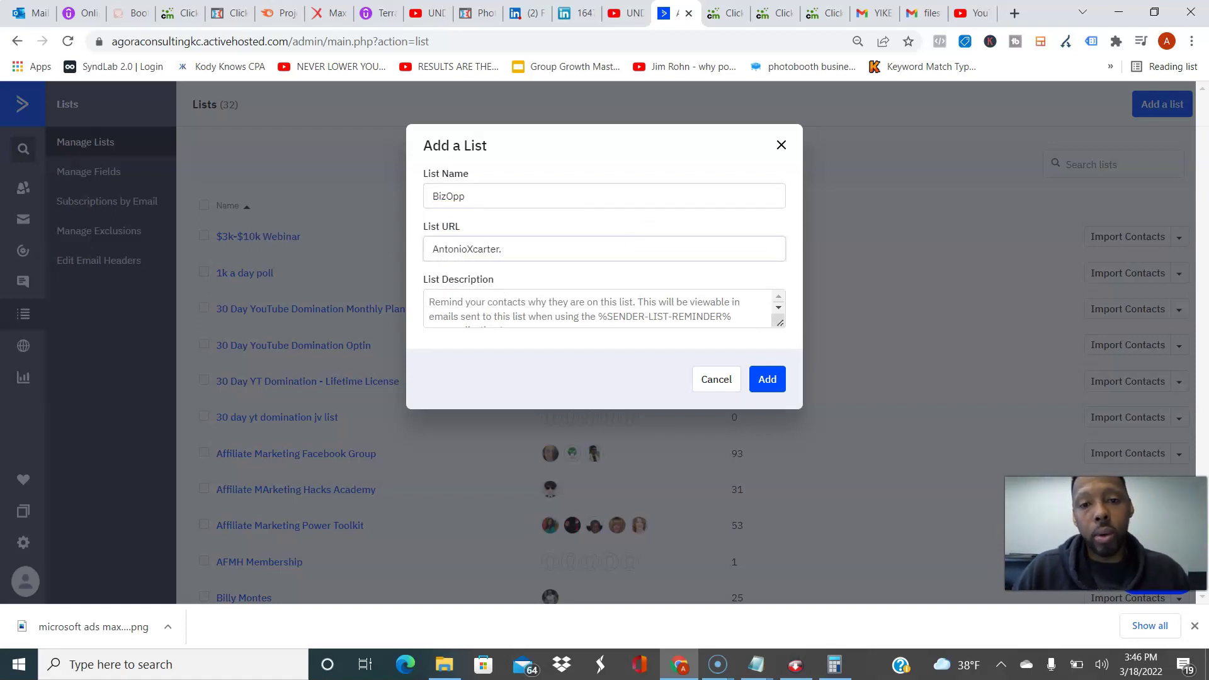
pyautogui.press('BackSpace')
pyautogui.press('BackSpace')
pyautogui.press('BackSpace')
pyautogui.write('Ca')
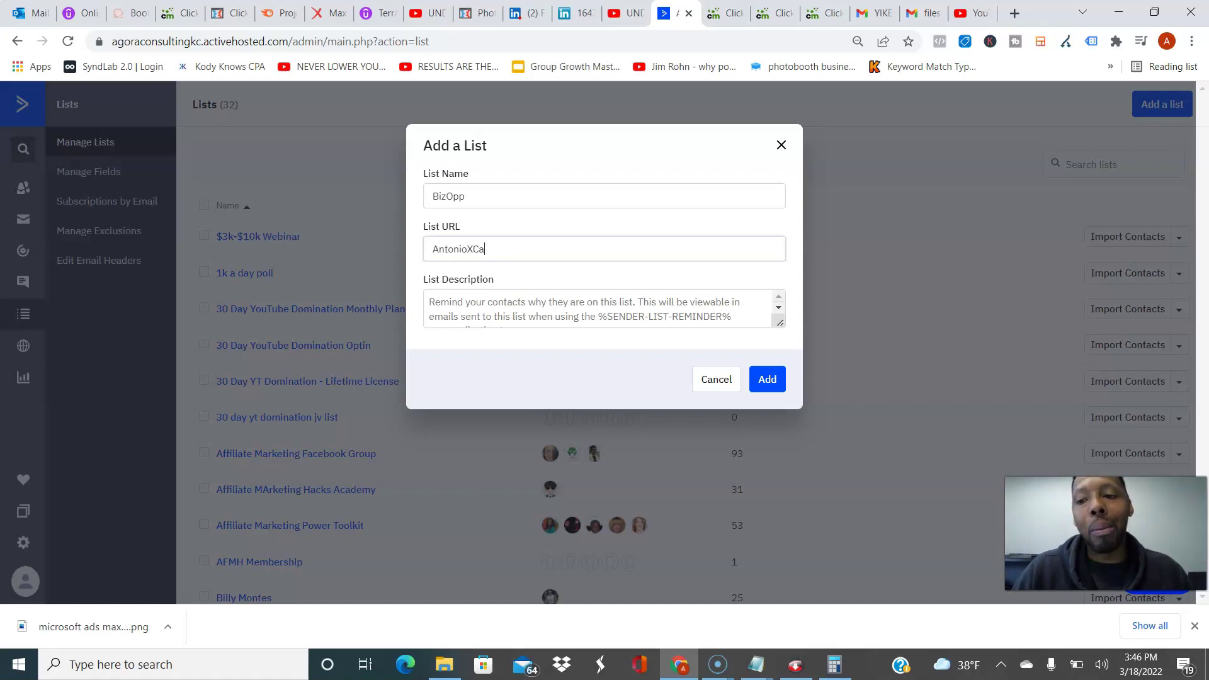
pyautogui.write('rter.com')
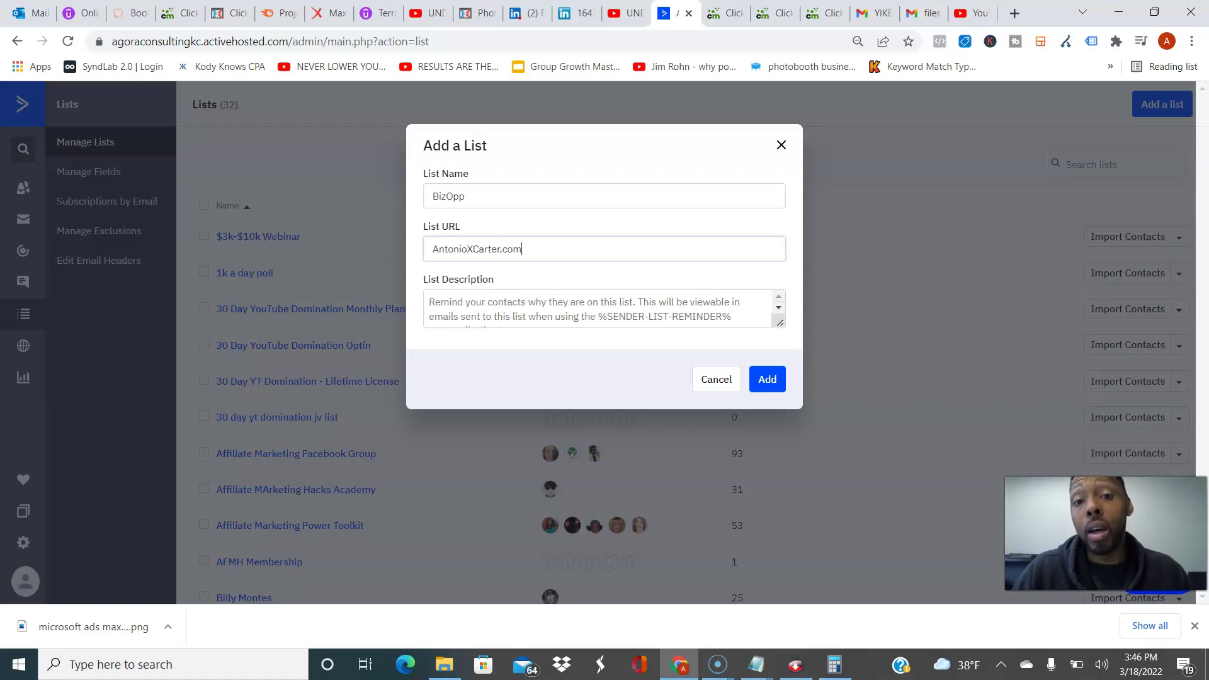
# Step: Describe the list as signing up to learn side hustle tactics that actually work, and add it
pyautogui.click(428, 302)
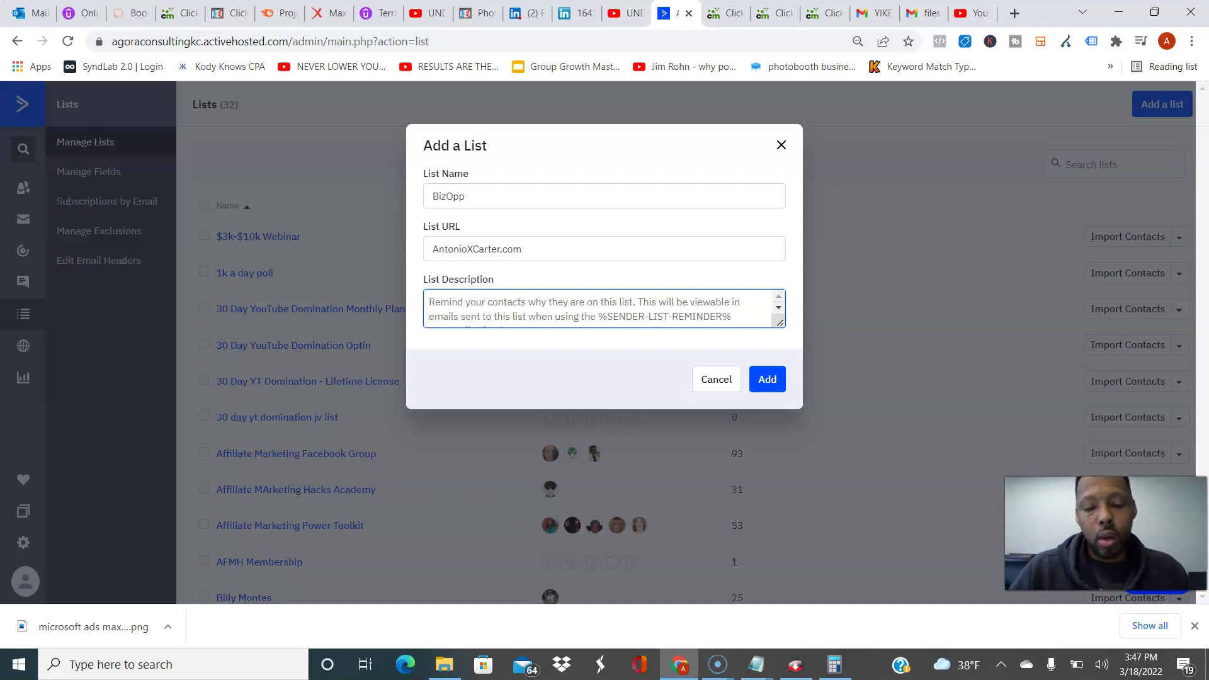
pyautogui.write("You're on the")
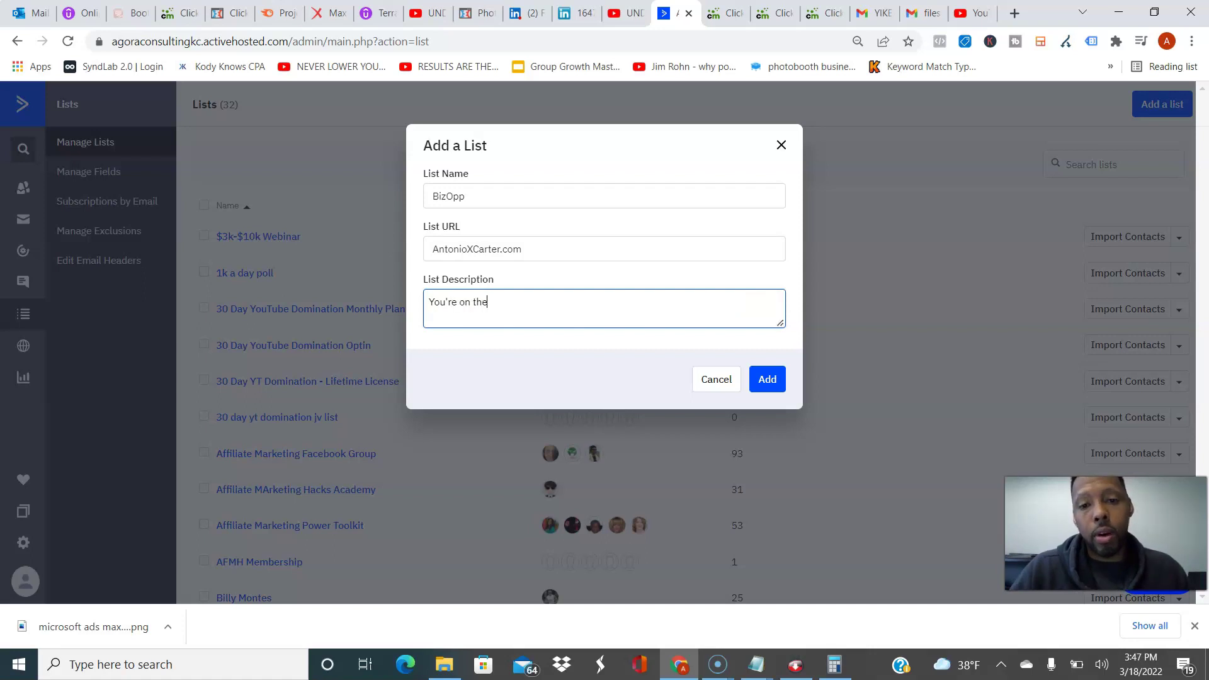
pyautogui.press('BackSpace')
pyautogui.press('BackSpace')
pyautogui.press('BackSpace')
pyautogui.press('BackSpace')
pyautogui.press('BackSpace')
pyautogui.write('reciving this')
pyautogui.press('BackSpace')
pyautogui.press('BackSpace')
pyautogui.press('BackSpace')
pyautogui.press('BackSpace')
pyautogui.press('BackSpace')
pyautogui.press('BackSpace')
pyautogui.press('BackSpace')
pyautogui.press('BackSpace')
pyautogui.press('BackSpace')
pyautogui.press('BackSpace')
pyautogui.write('eiving this email because you signed up ')
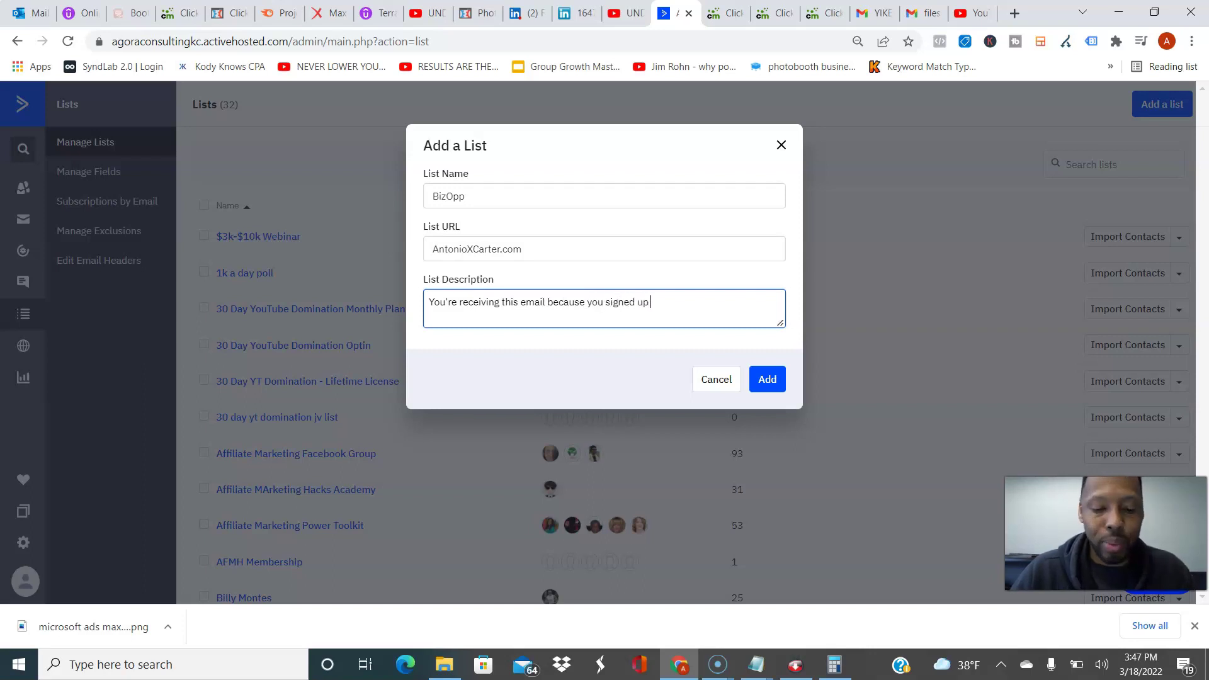
pyautogui.write('f')
pyautogui.write('o learn abou')
pyautogui.write('t ')
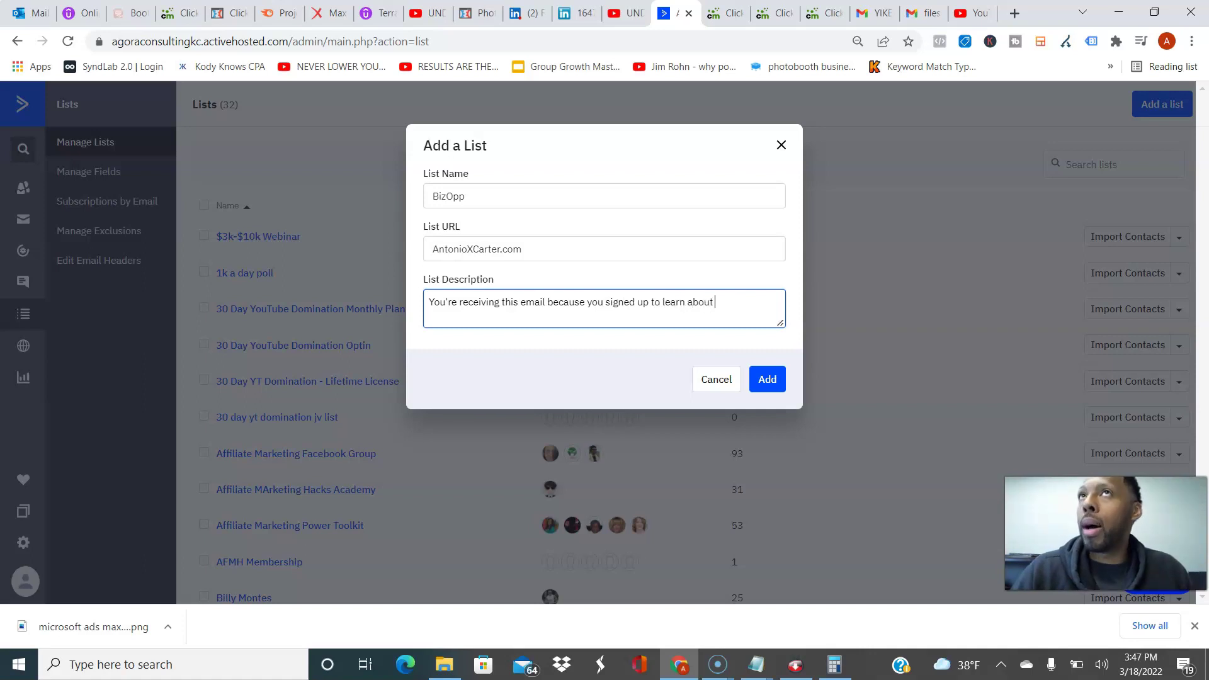
pyautogui.write('side hustle tactics that actually work.')
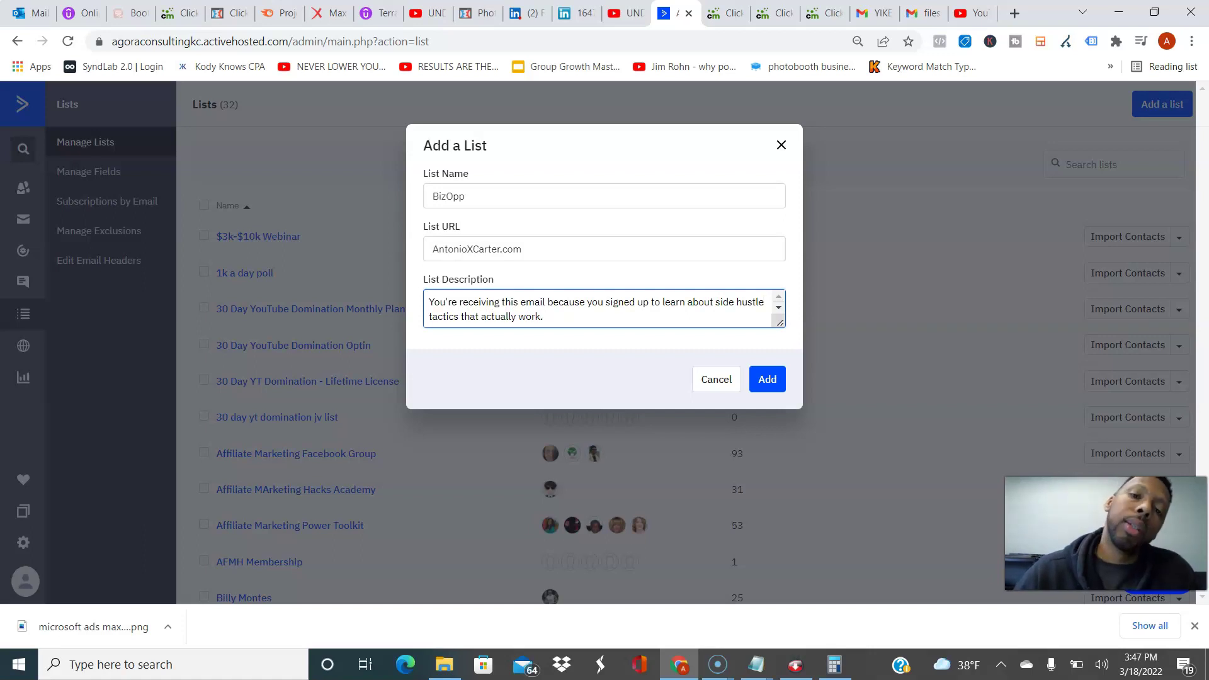
pyautogui.click(767, 379)
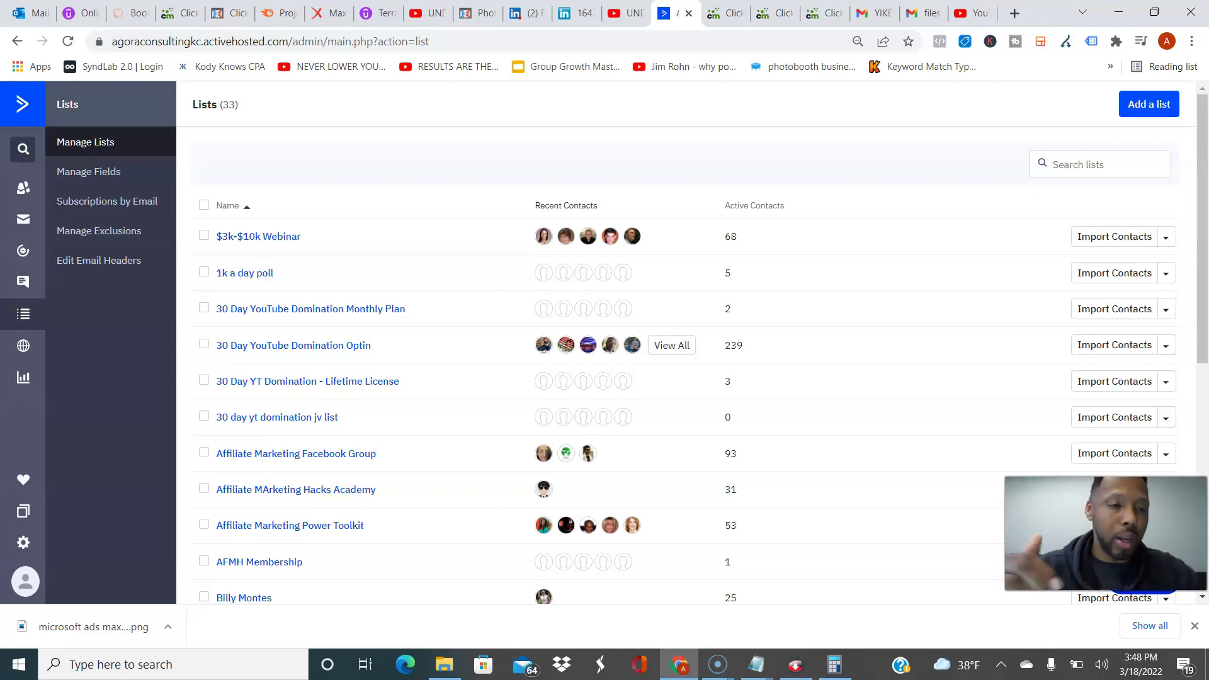
# Step: Switch from Manage Lists to the Automations section via the left sidebar
pyautogui.click(23, 251)
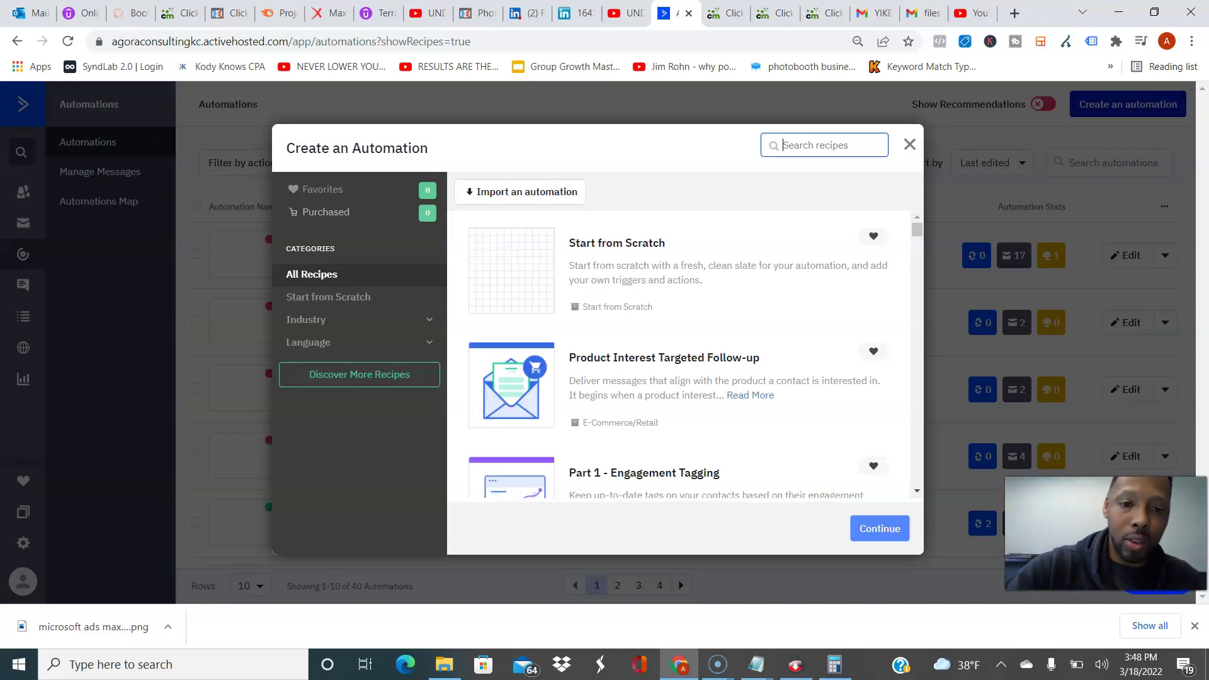
# Step: Choose Start from Scratch for the new automation and continue to trigger selection
pyautogui.click(679, 270)
pyautogui.click(880, 529)
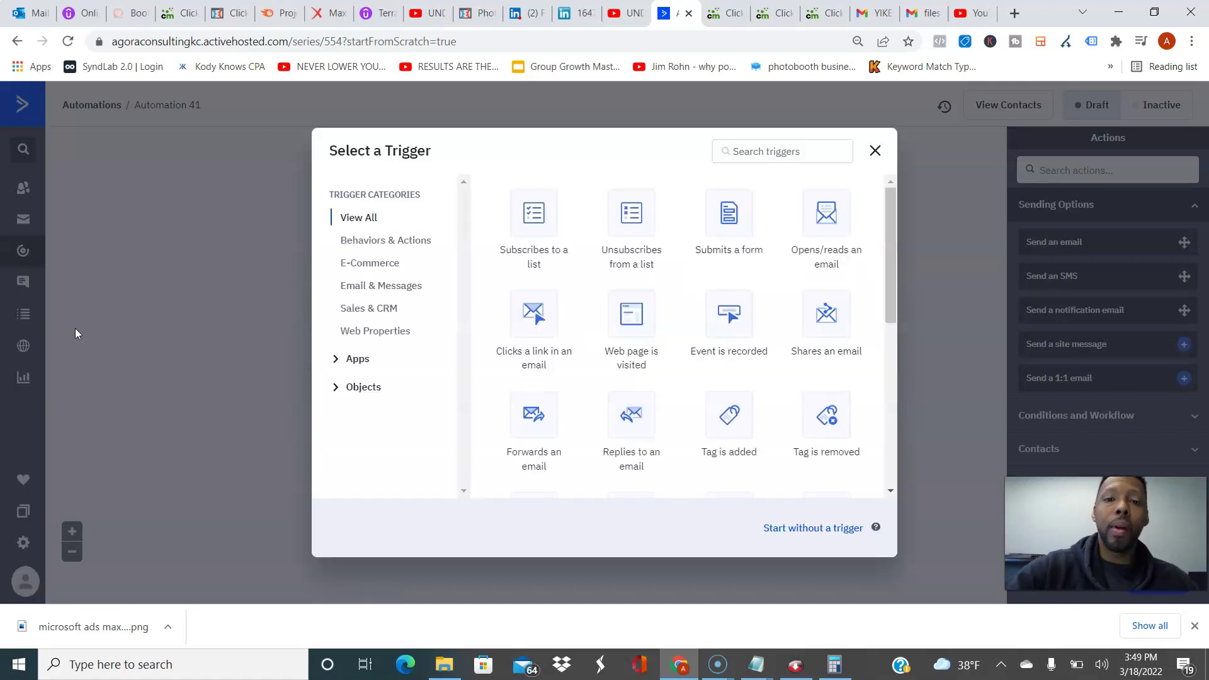
# Step: Set the 'Subscribes to a list' trigger with BizOpp as the list
pyautogui.click(534, 217)
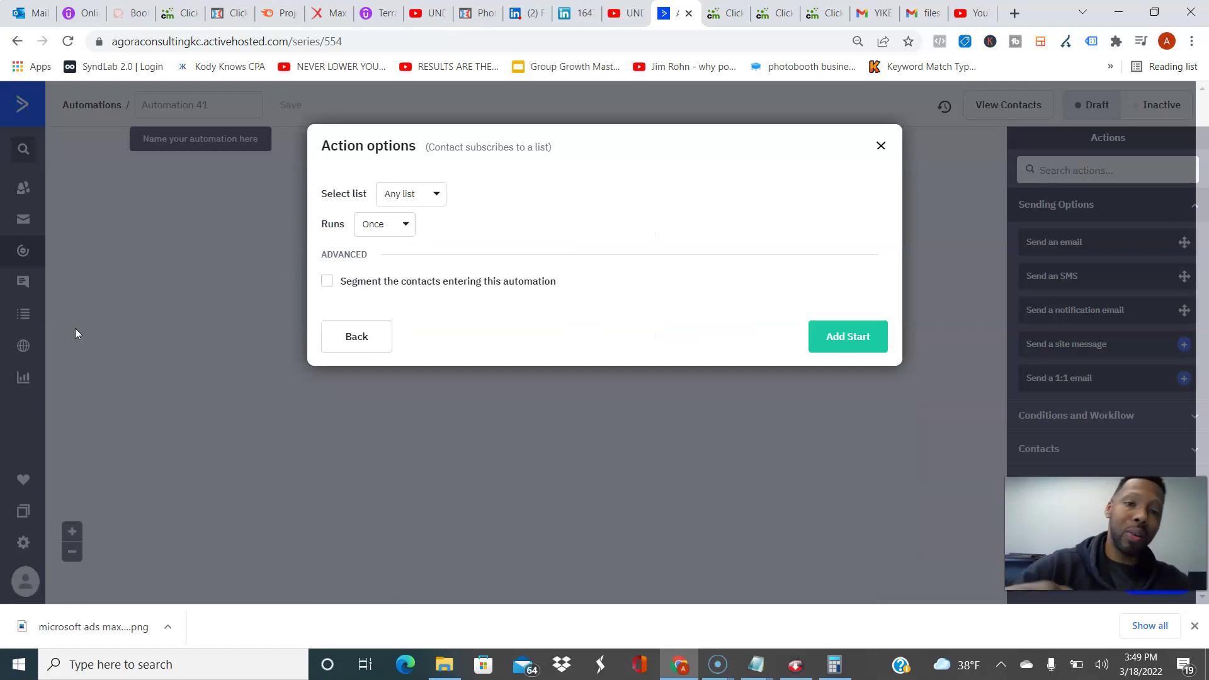
pyautogui.click(410, 193)
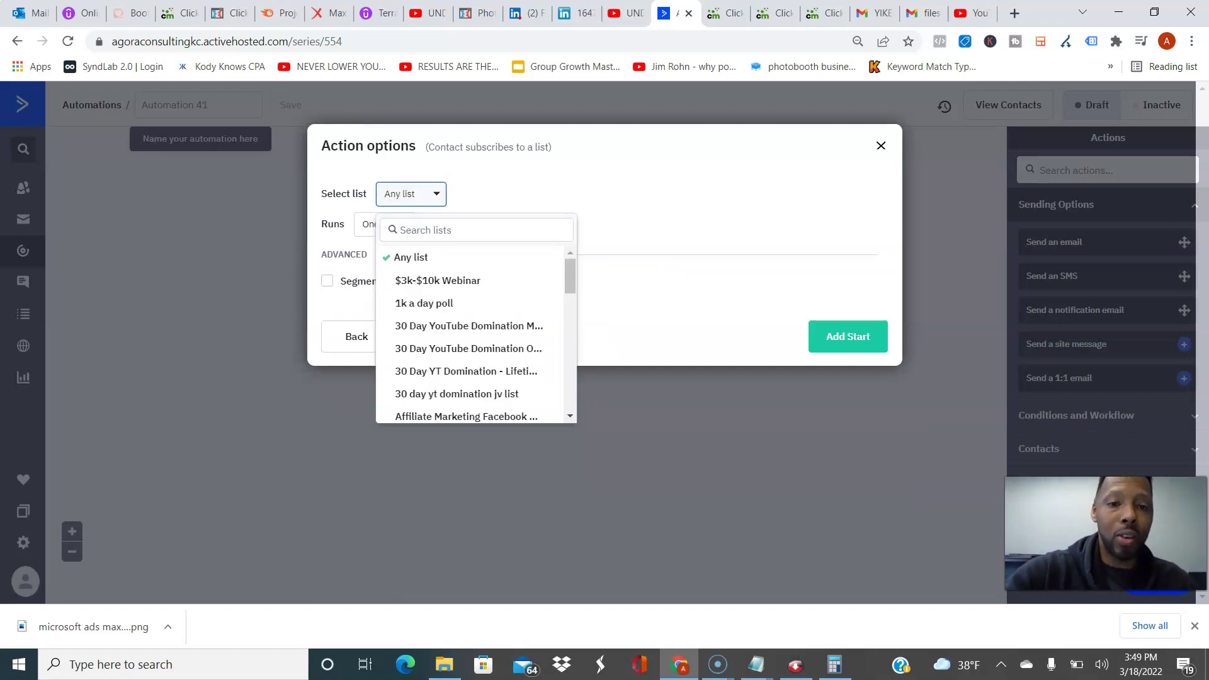
pyautogui.write('biz')
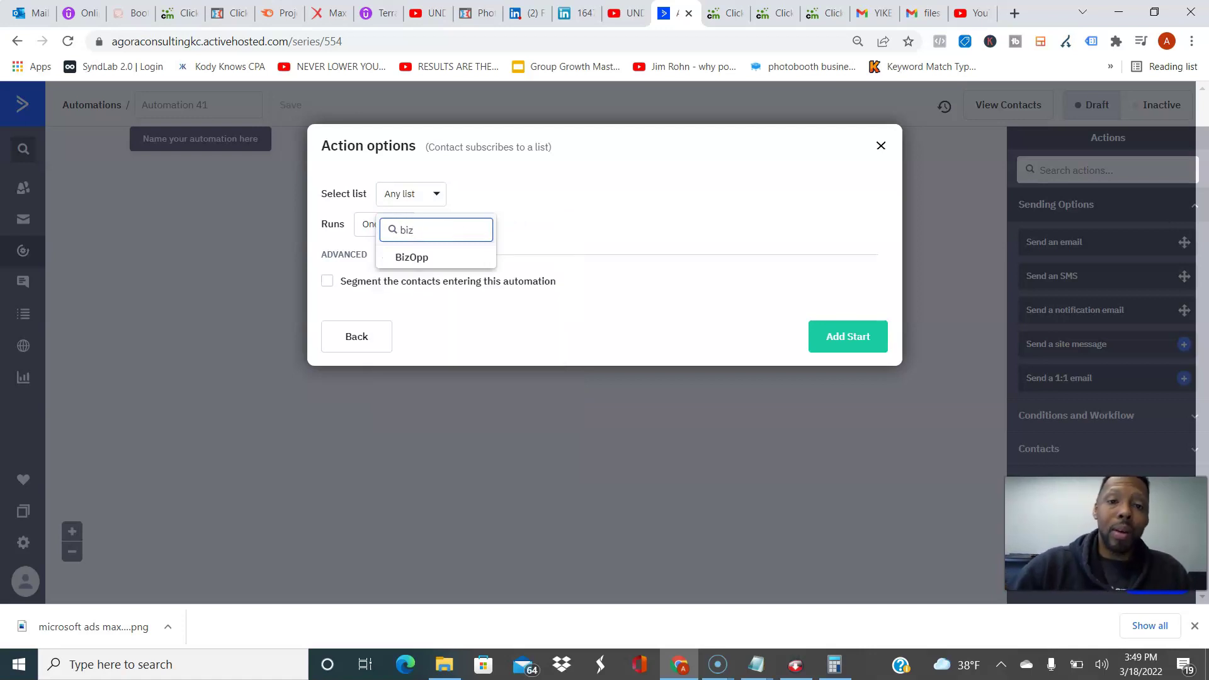
pyautogui.press('Return')
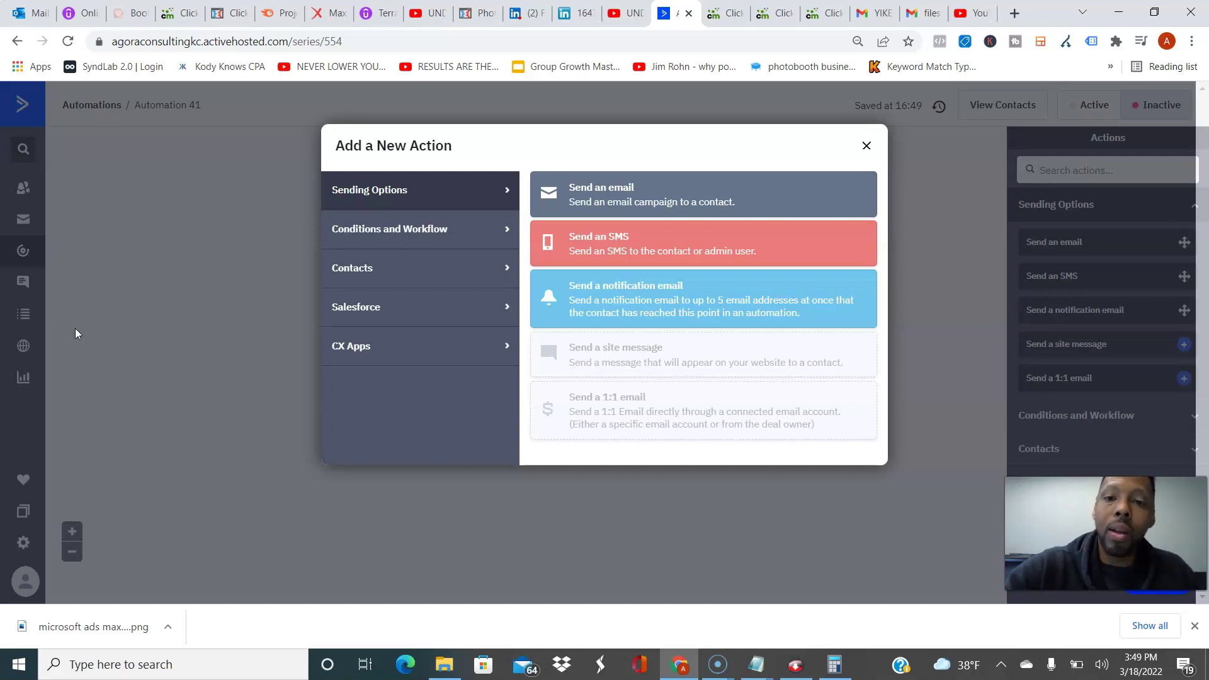
# Step: Add a Send an email step with a new email named 'Day 1: Welcome Email'
pyautogui.click(705, 191)
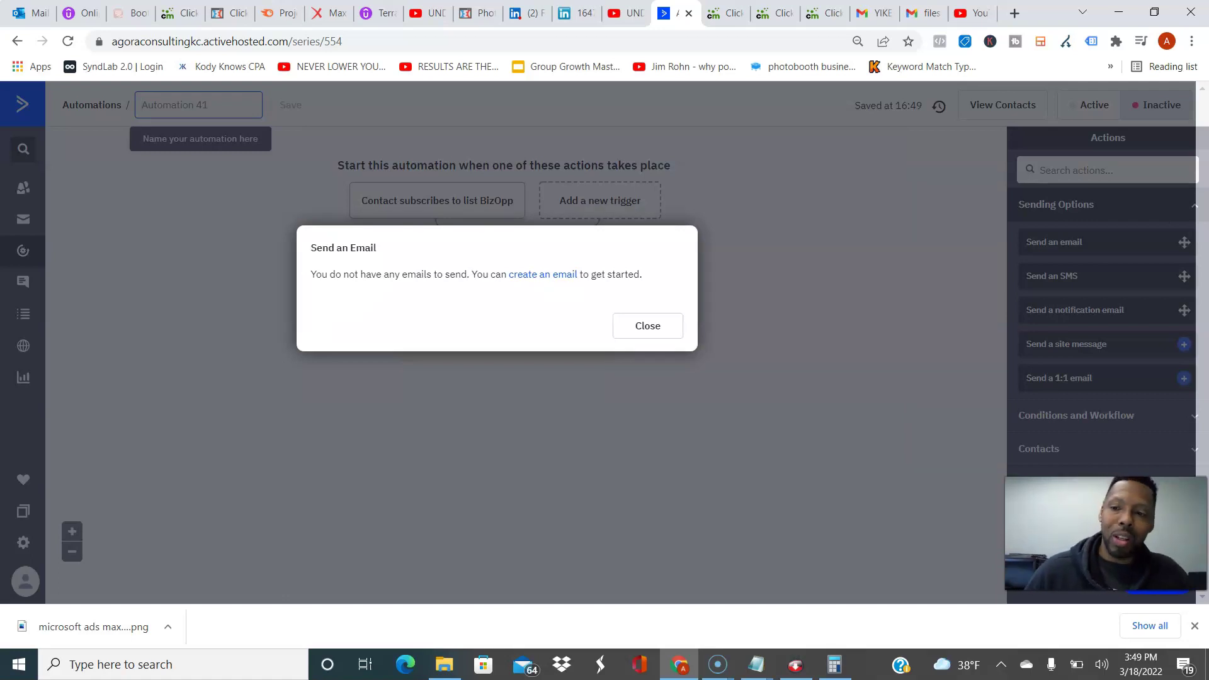
pyautogui.click(542, 274)
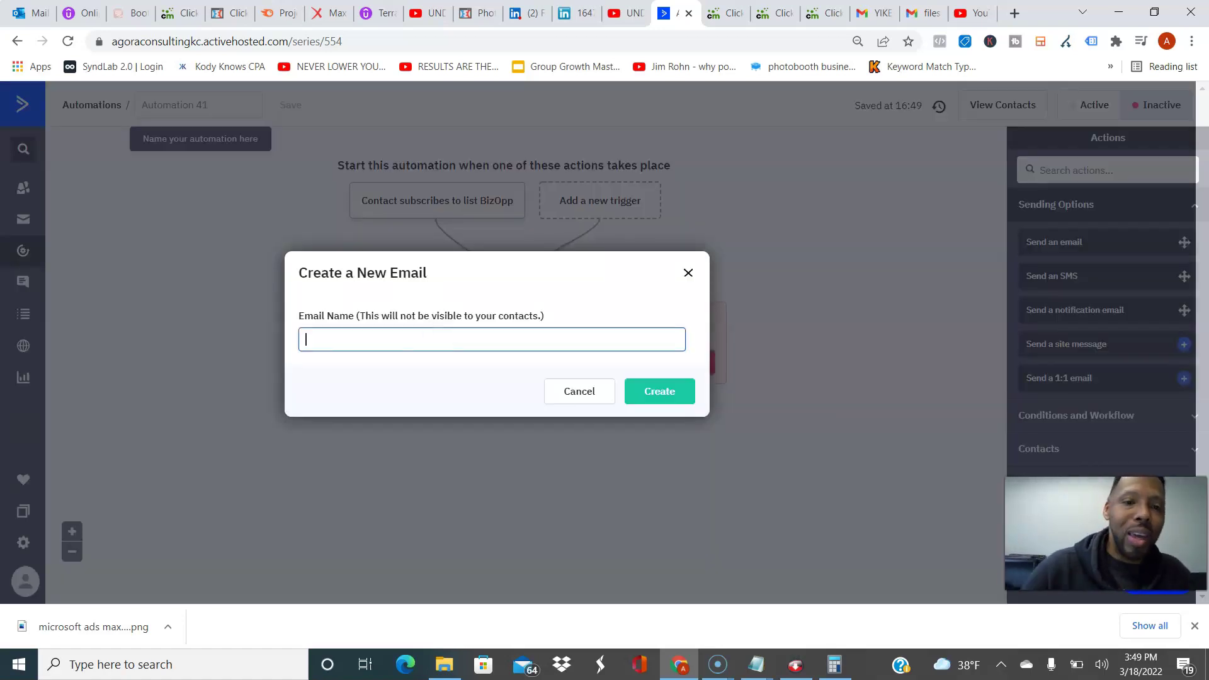
pyautogui.write('D')
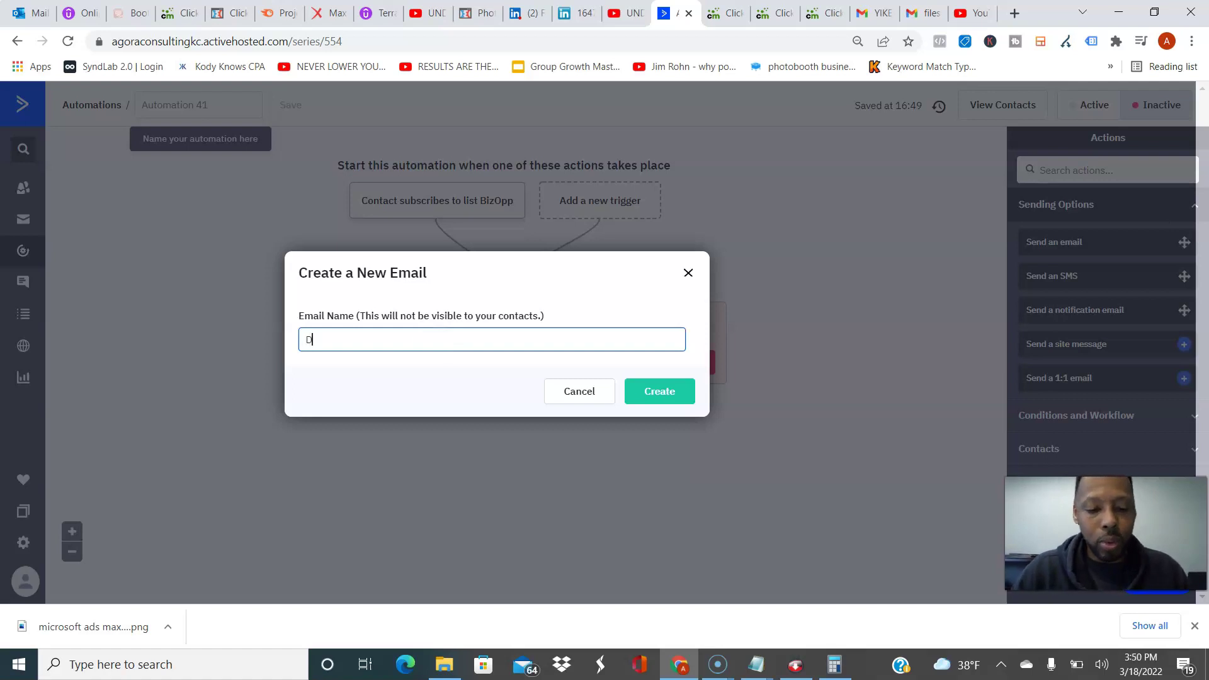
pyautogui.write('ay 1: Welcome Email')
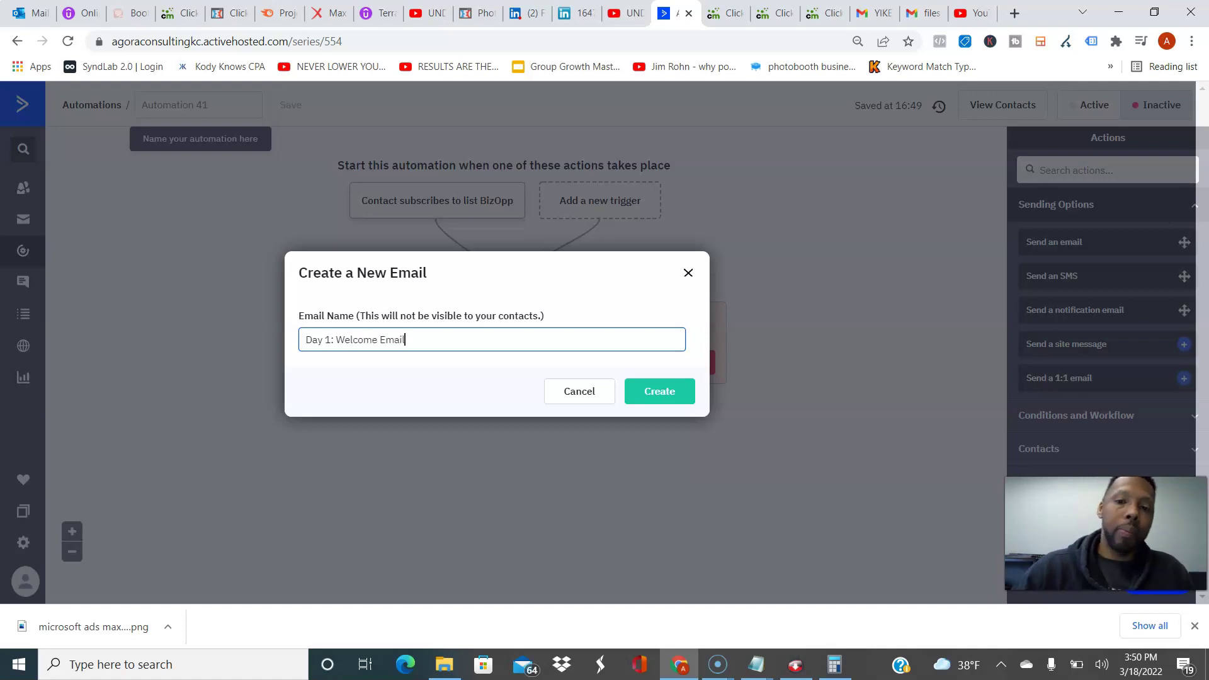
pyautogui.press('Return')
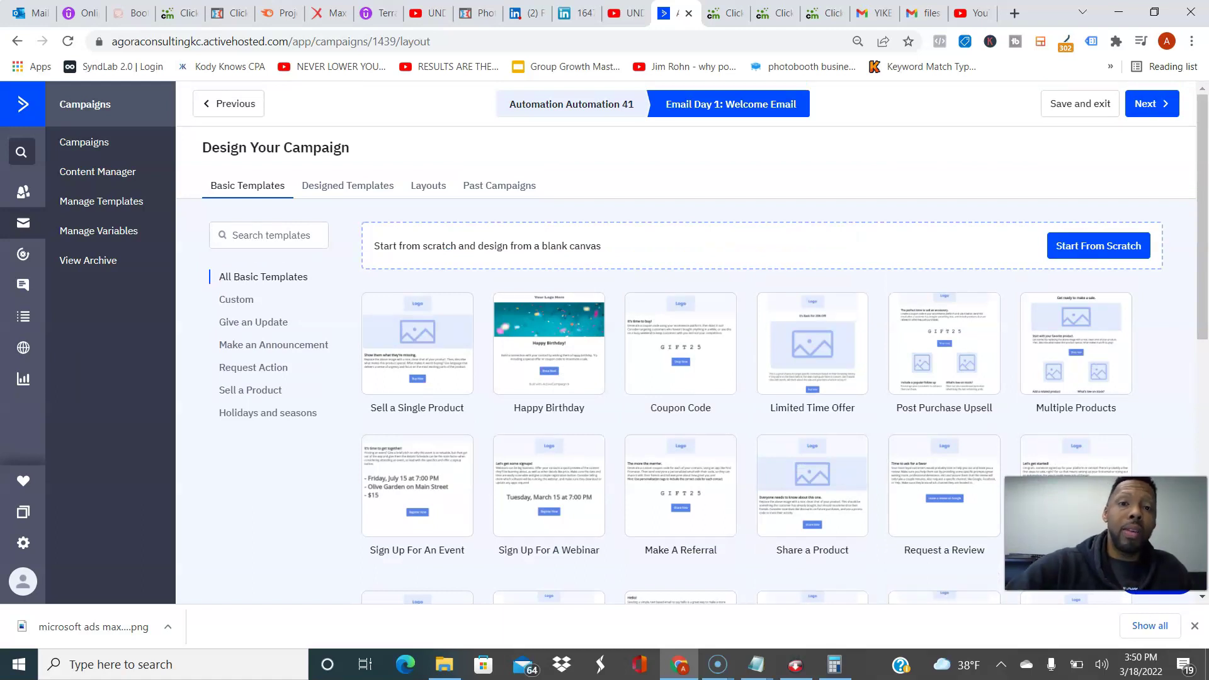
# Step: Glance at Past Campaigns, then go back to Basic Templates and start the email from scratch
pyautogui.click(499, 185)
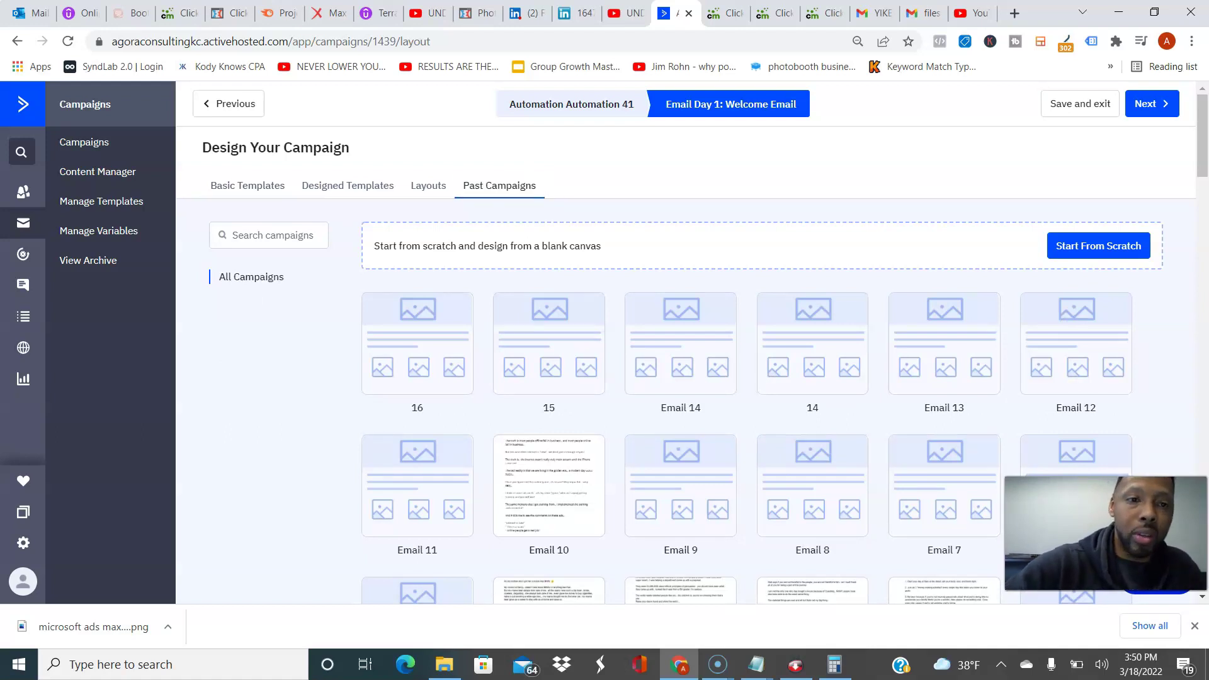
pyautogui.click(247, 185)
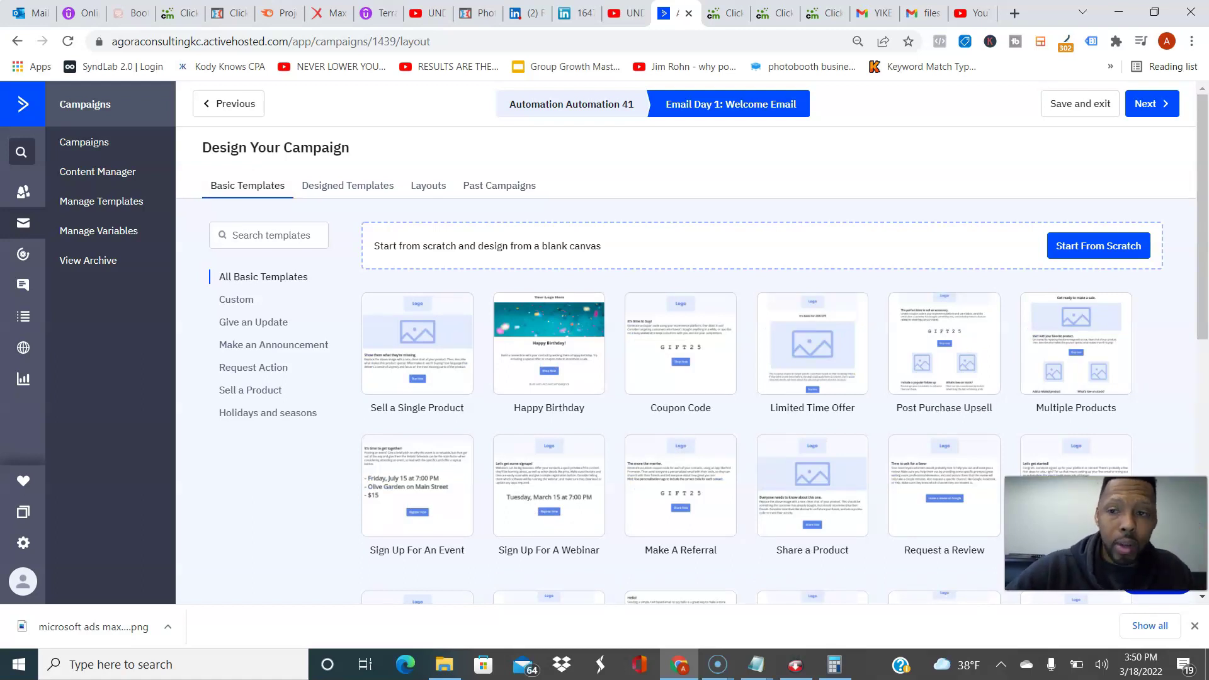
pyautogui.click(1083, 253)
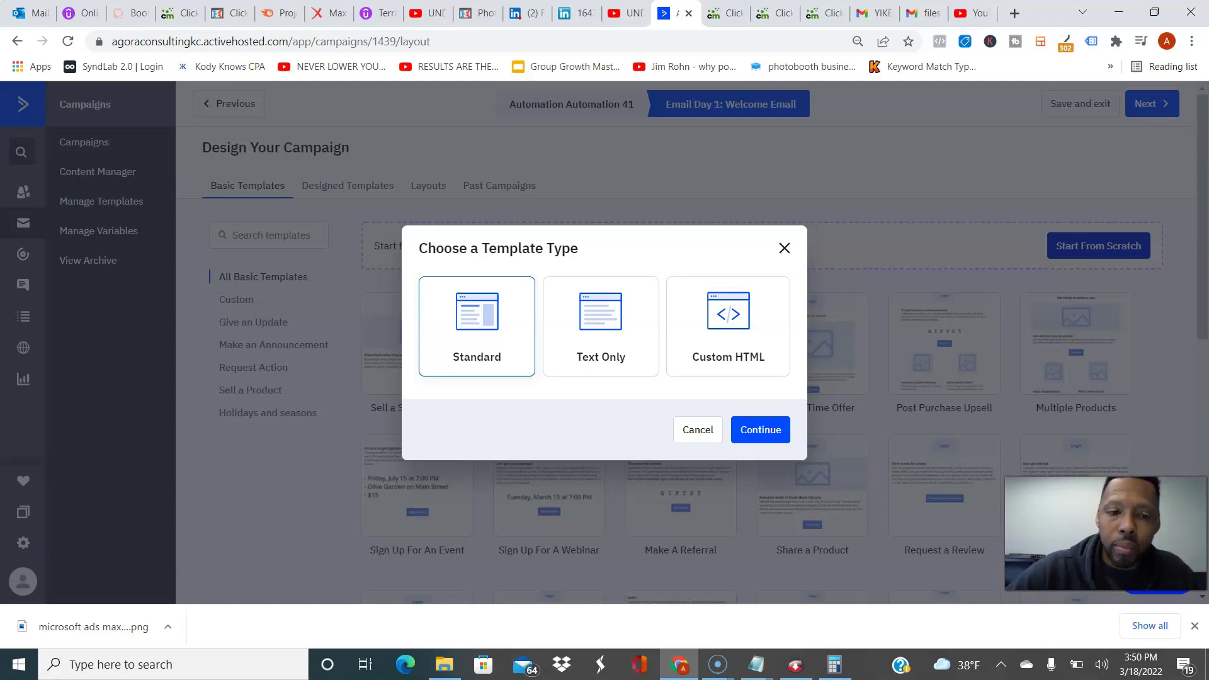
# Step: Choose the Custom HTML template type and add the sender name's middle initial and the sender domain
pyautogui.click(731, 327)
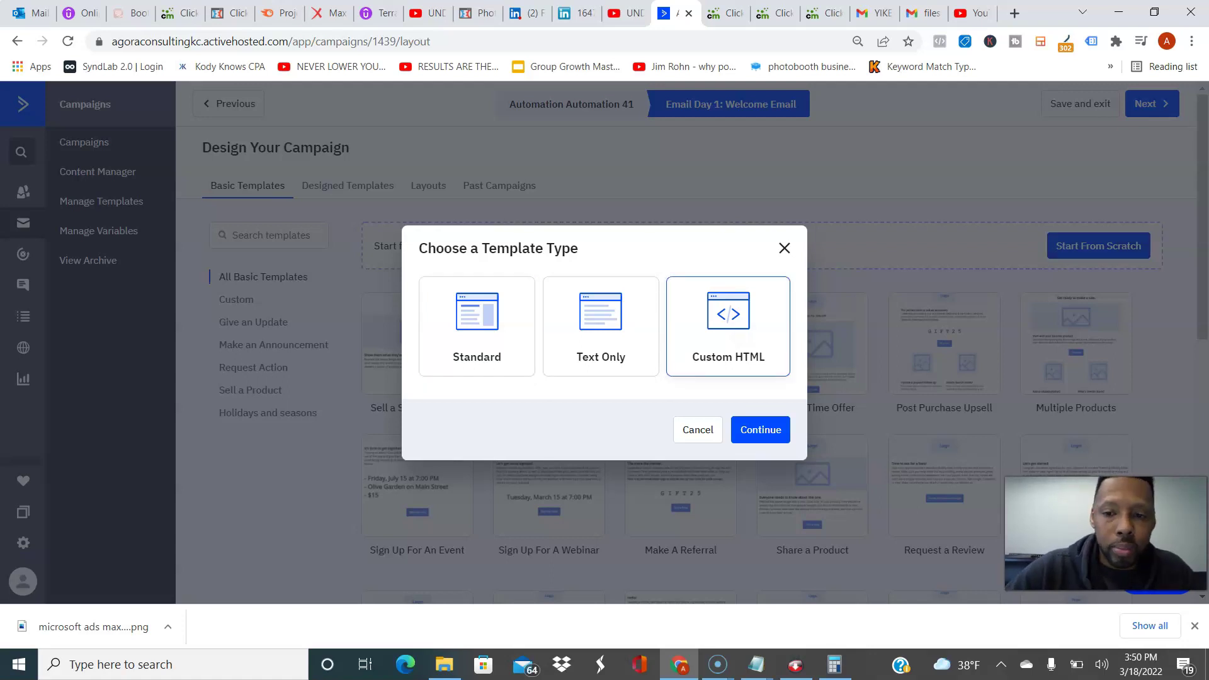
pyautogui.click(760, 429)
pyautogui.click(594, 334)
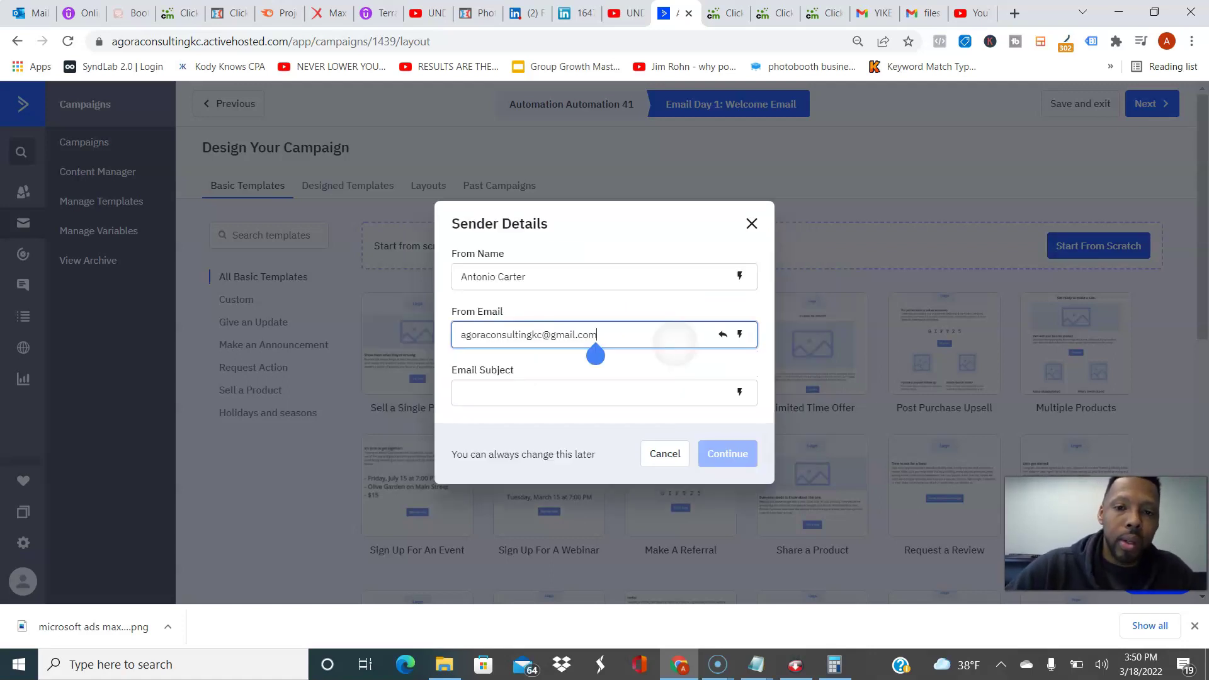
pyautogui.click(498, 277)
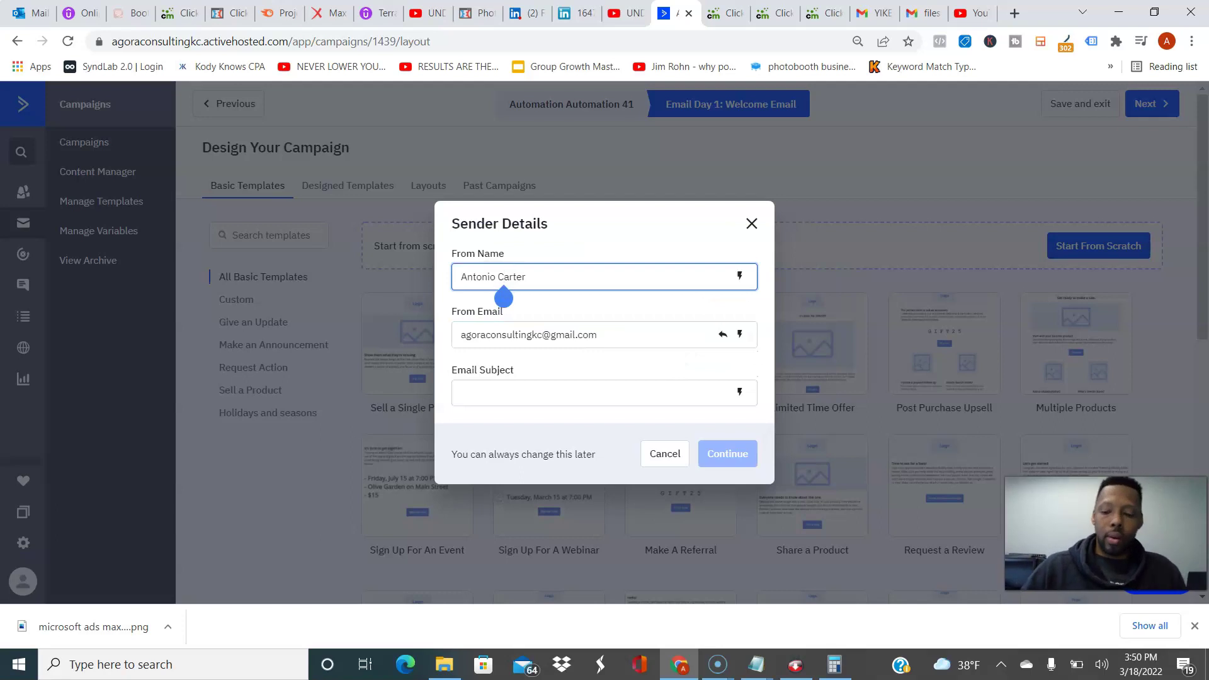
pyautogui.write('X.')
pyautogui.press('Tab')
pyautogui.write('AntonioXCarter.com')
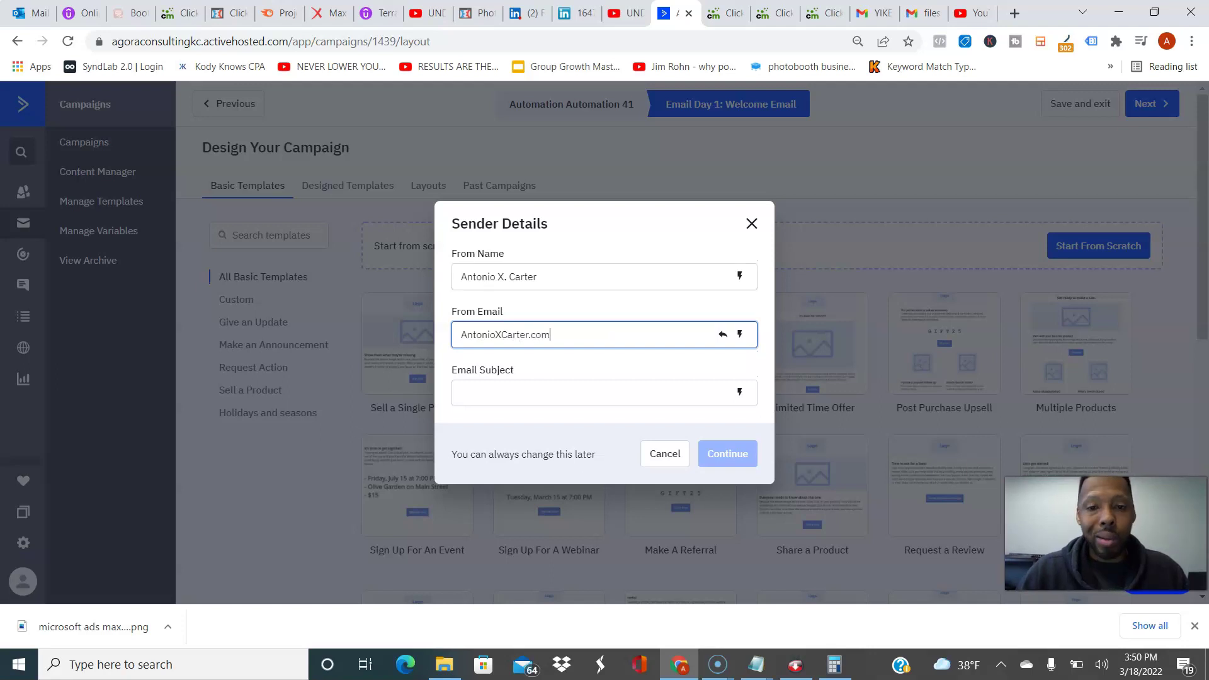
# Step: Enter subject 'Welcome - Here's your video for side hustles', add the mailbox name to From Email, and confirm
pyautogui.click(462, 392)
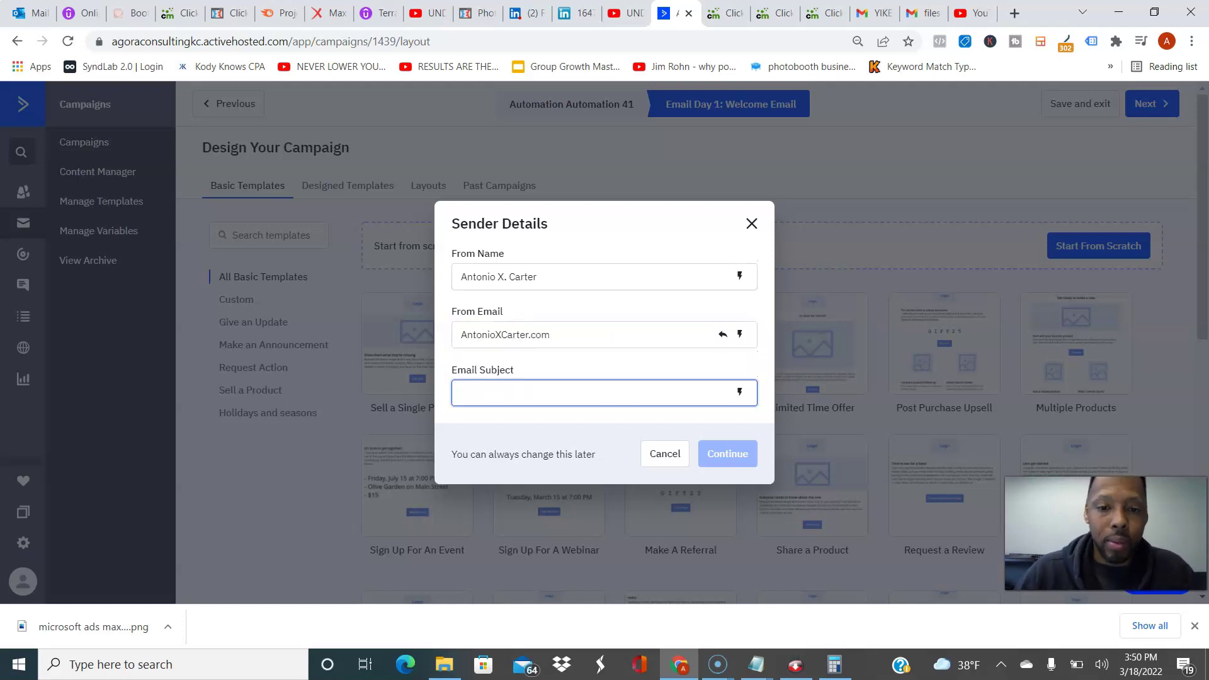
pyautogui.write('Welcome')
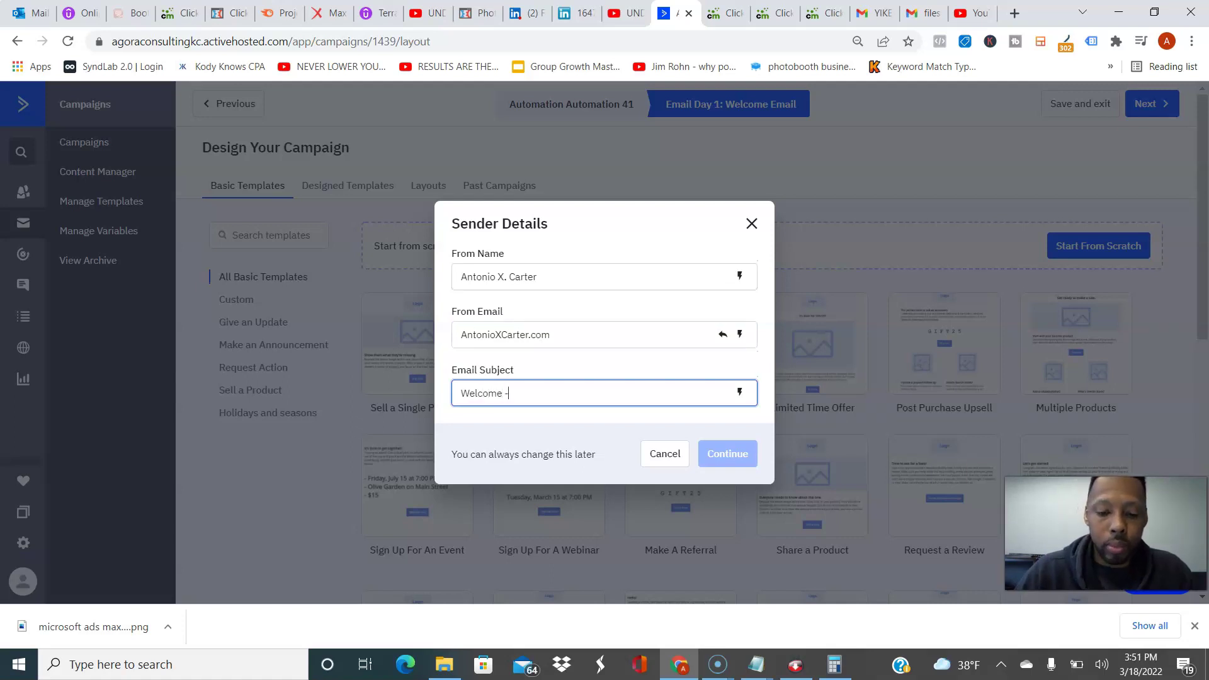
pyautogui.write(" - Here's ")
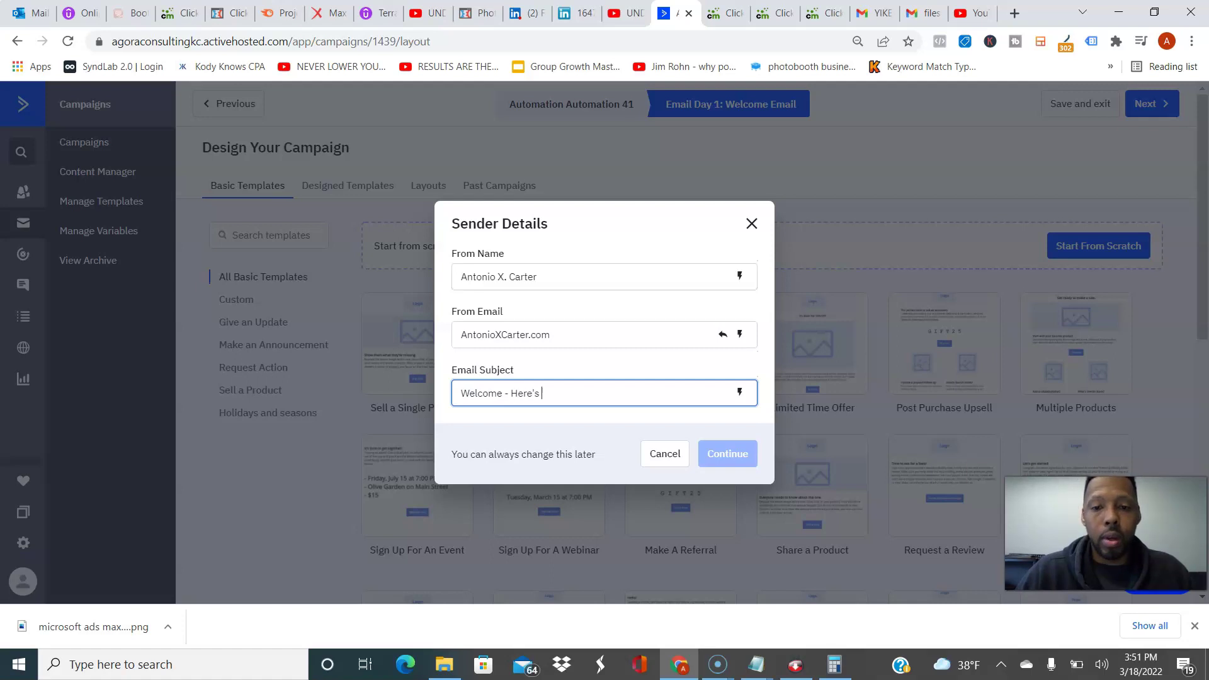
pyautogui.write('your video')
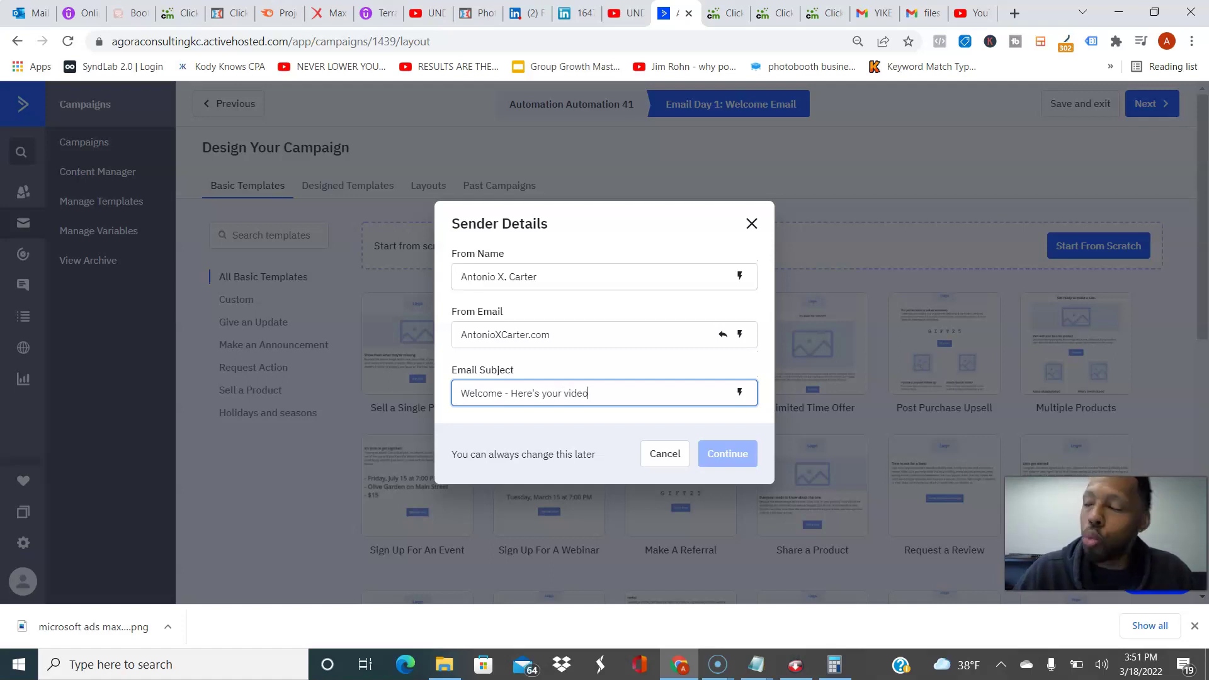
pyautogui.write(' for sid')
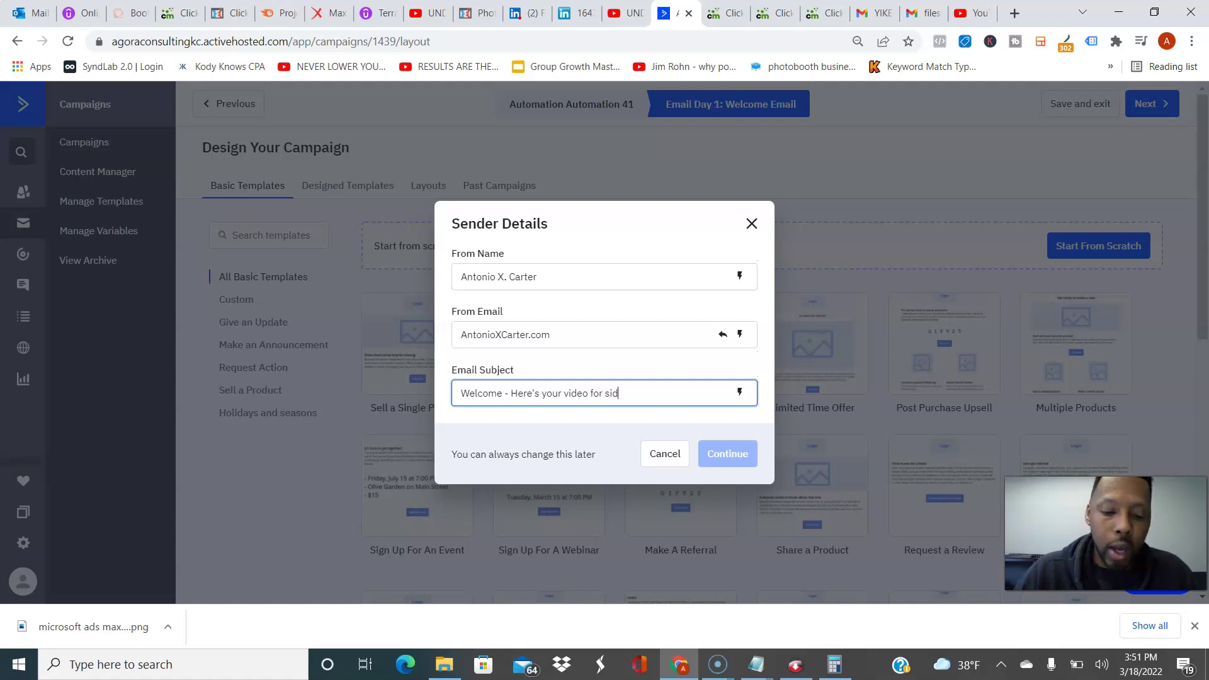
pyautogui.write('e hustles')
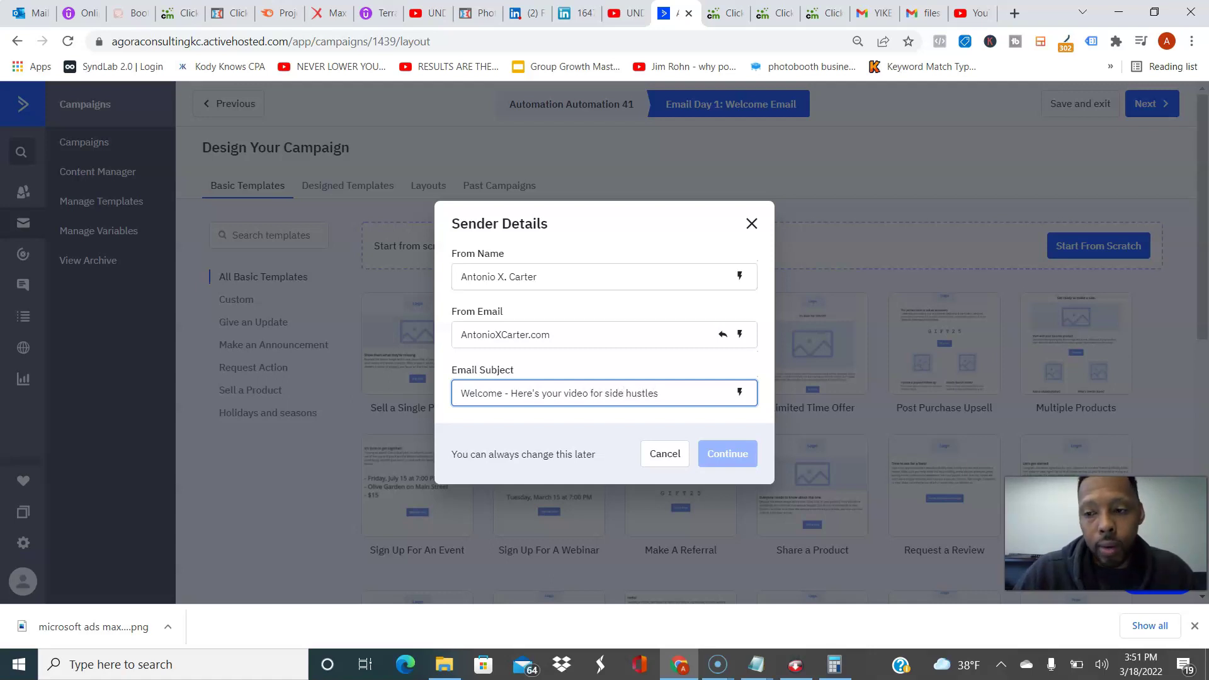
pyautogui.press('Tab')
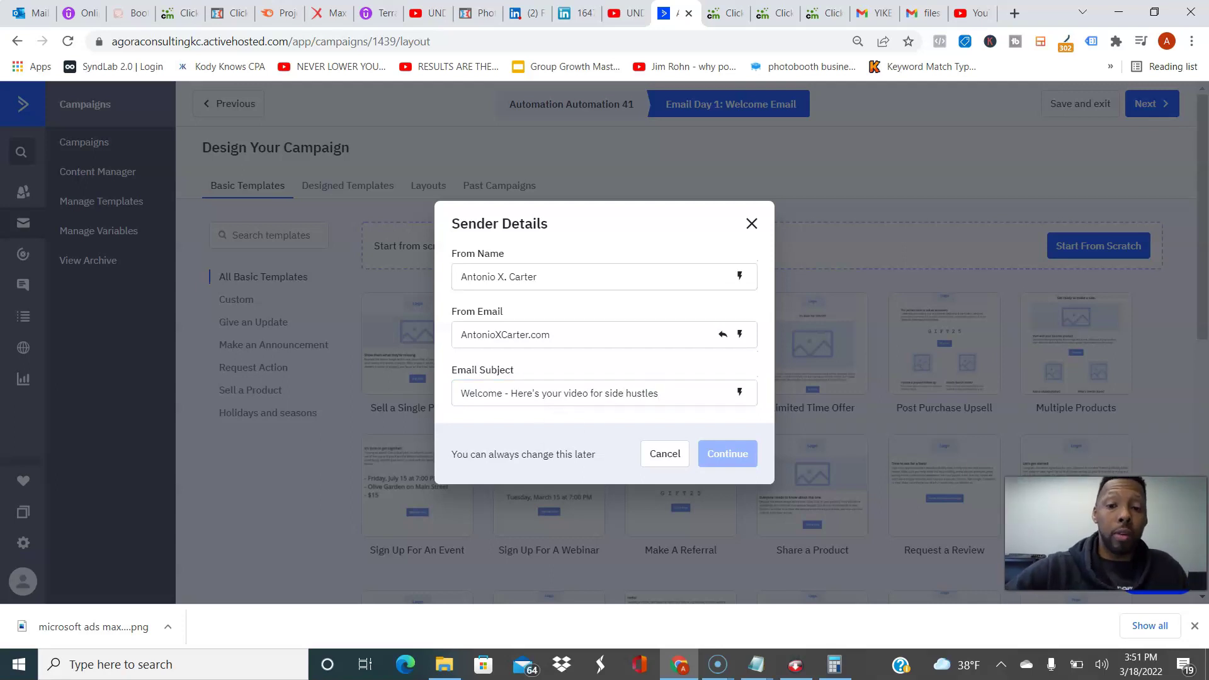
pyautogui.click(657, 393)
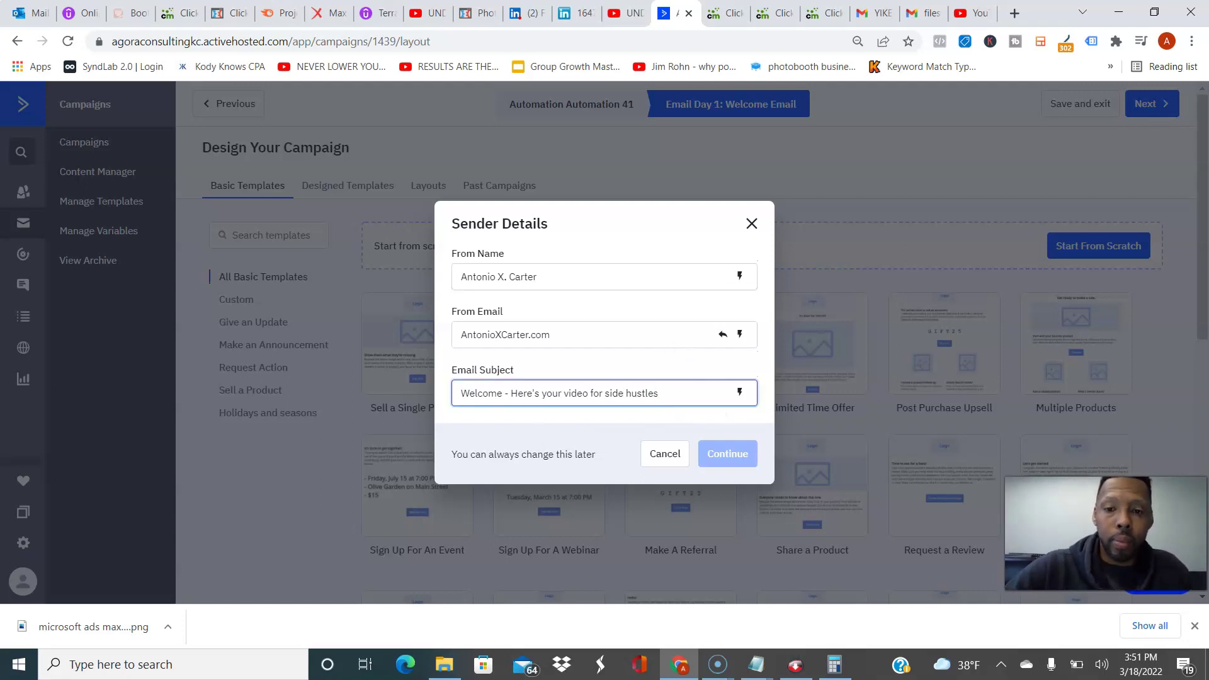
pyautogui.click(550, 334)
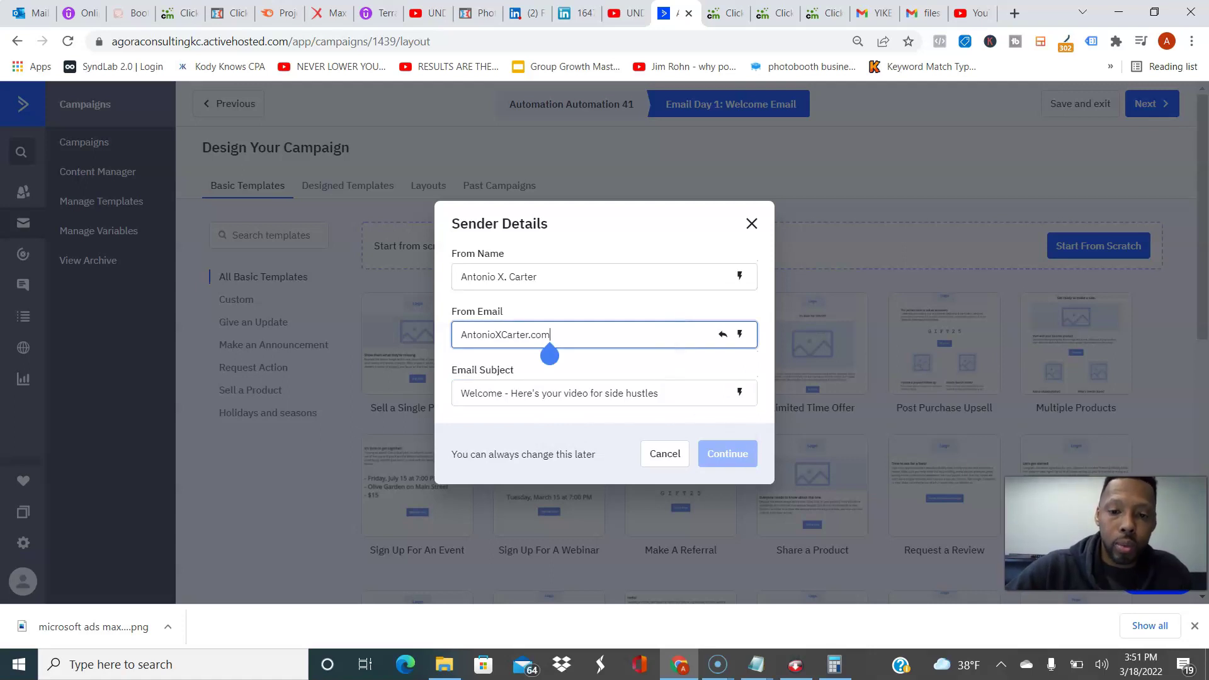
pyautogui.click(577, 457)
pyautogui.click(641, 392)
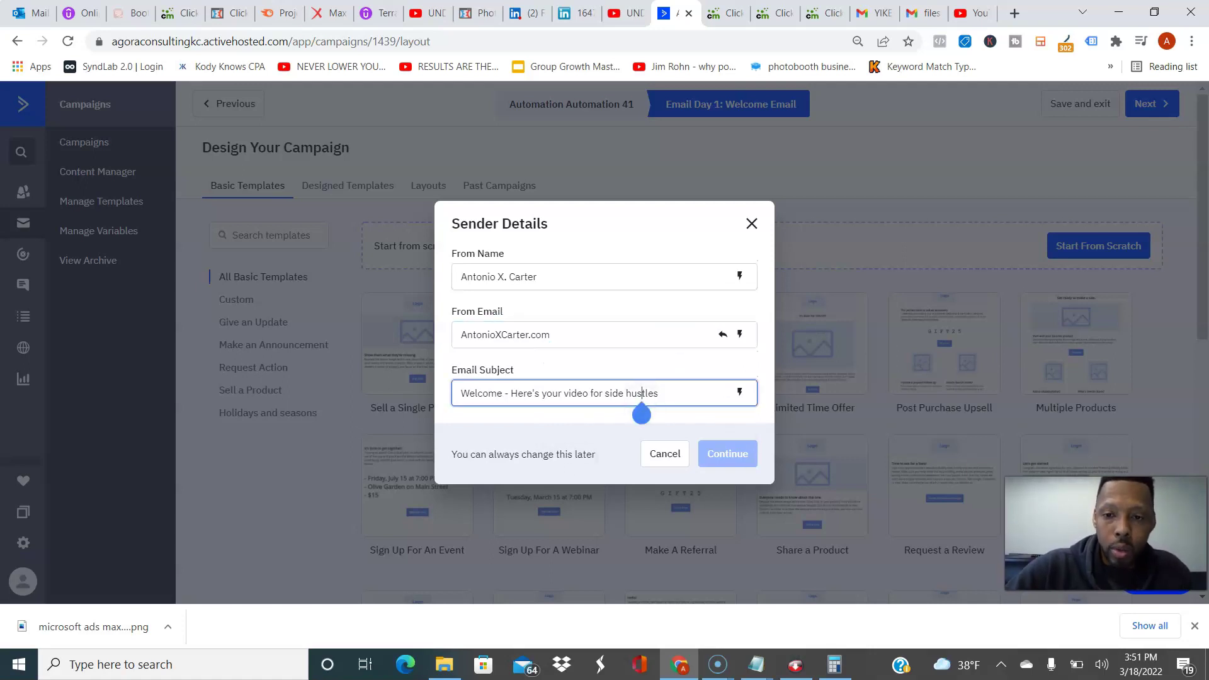
pyautogui.click(549, 335)
pyautogui.click(545, 334)
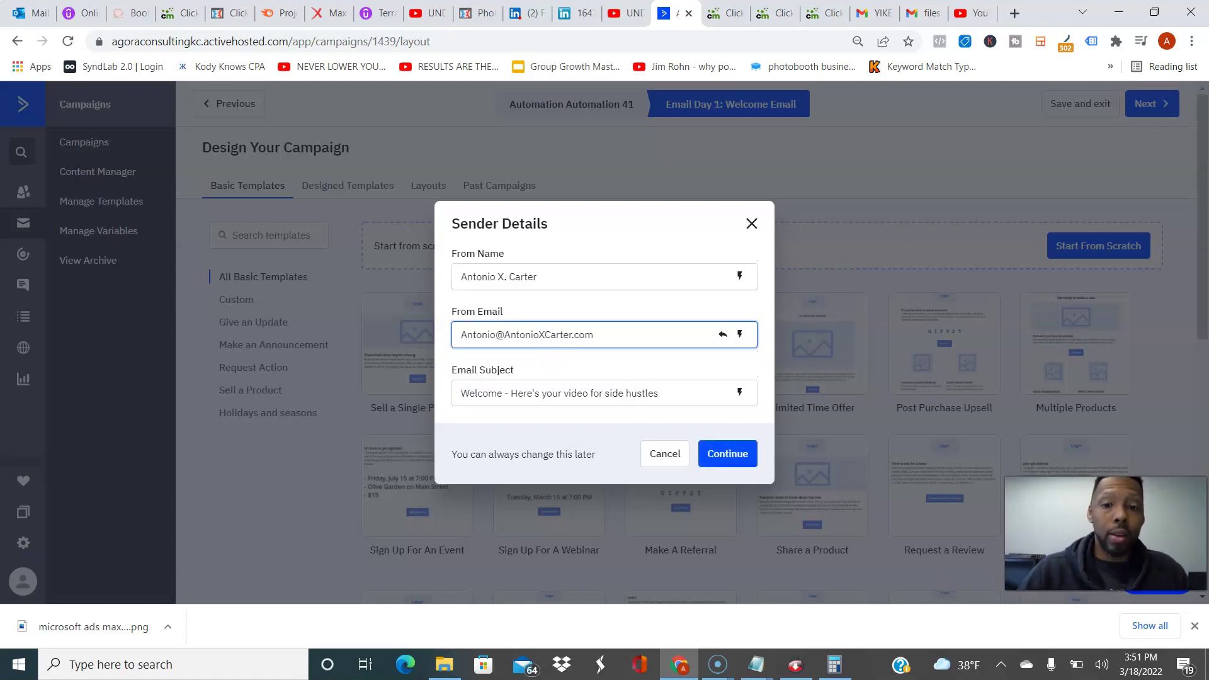
pyautogui.click(591, 393)
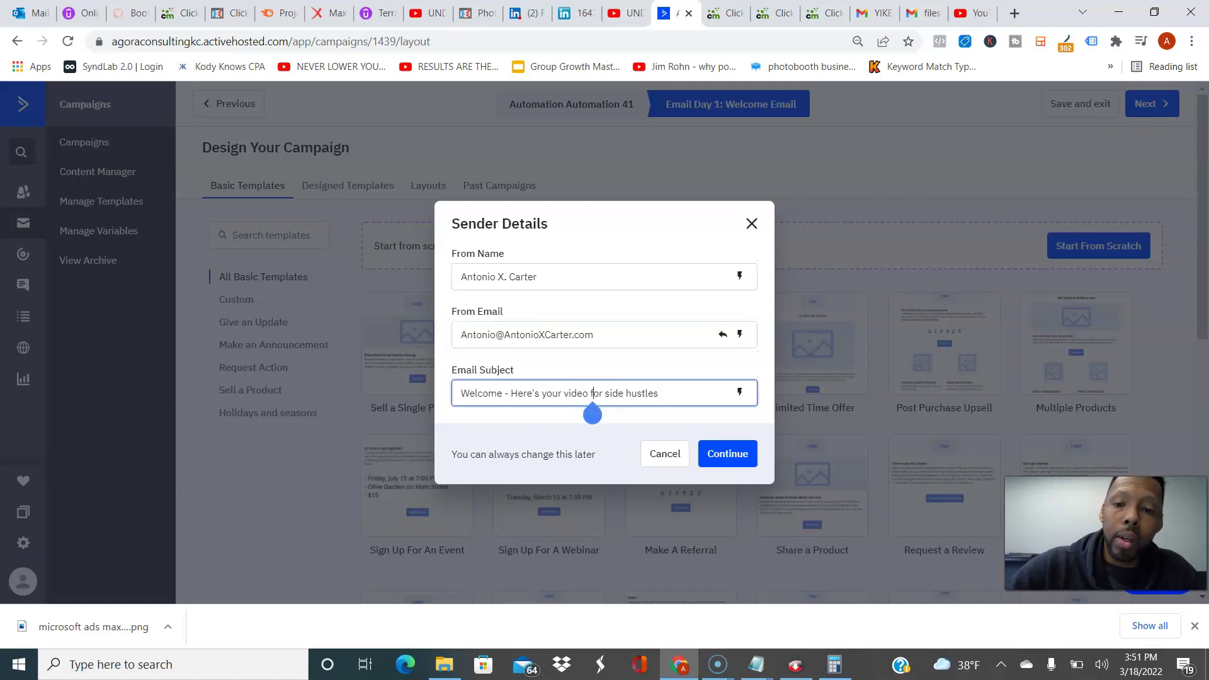
pyautogui.press('Return')
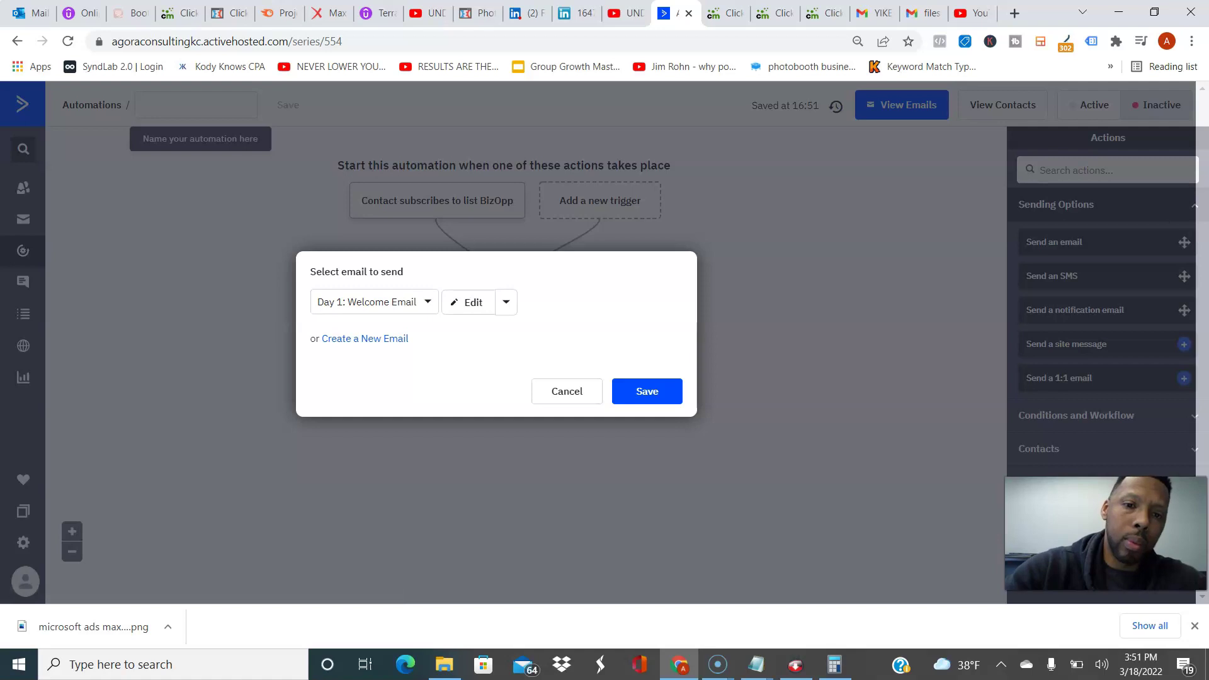
# Step: Create a new automation email named 'Welcome Email' from the dropdown beside Edit
pyautogui.click(505, 302)
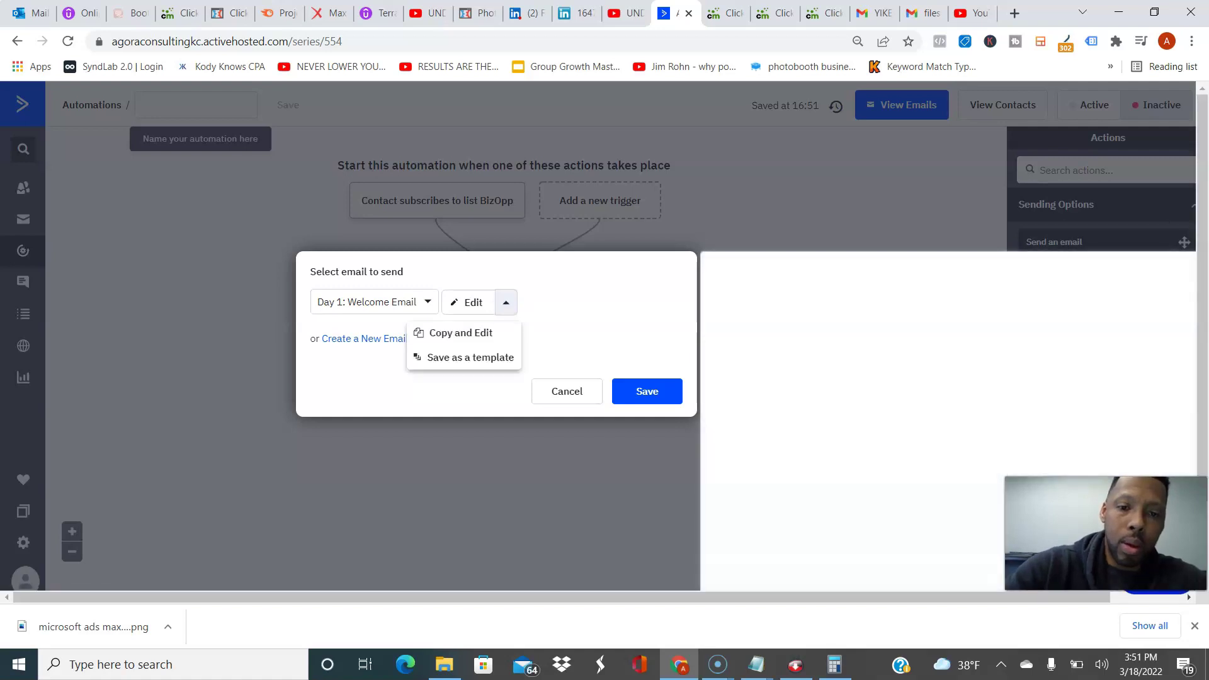
pyautogui.click(362, 338)
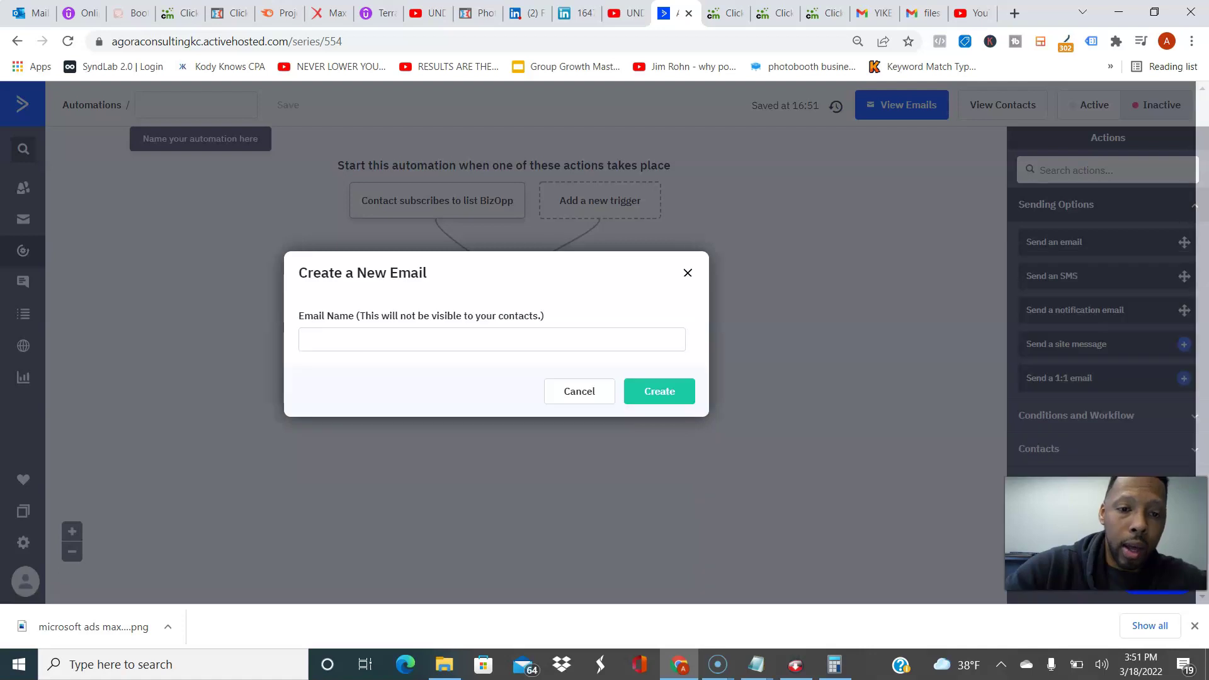
pyautogui.click(306, 340)
pyautogui.write('Welcome e')
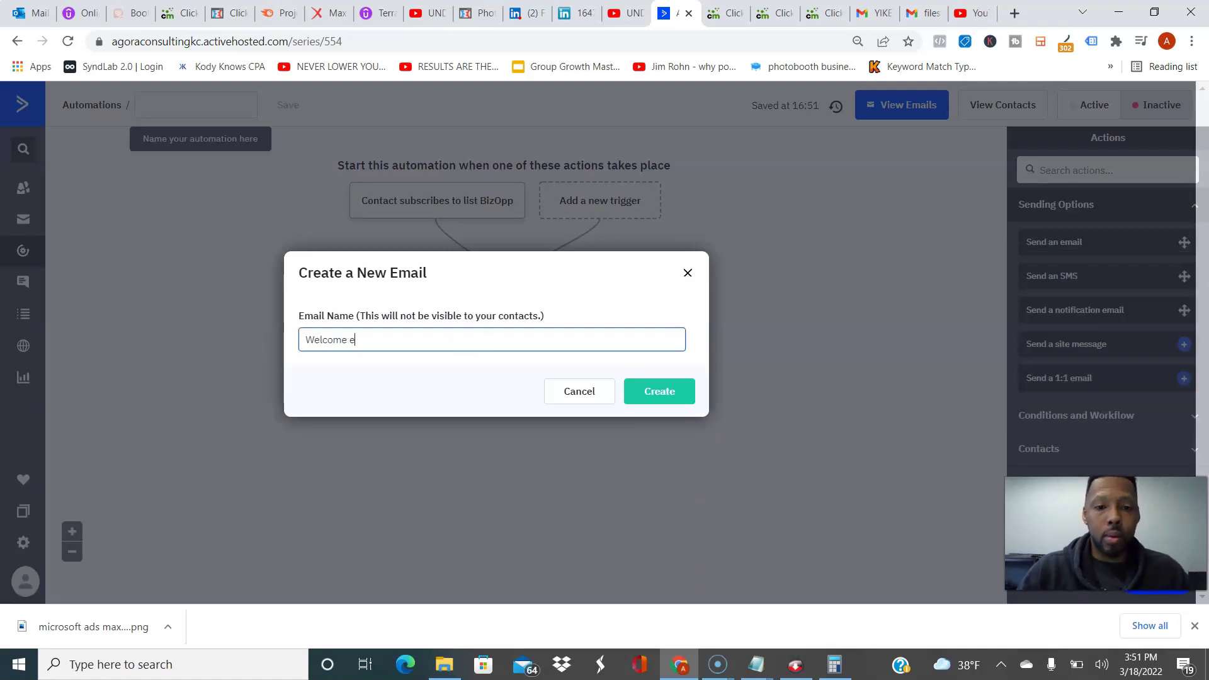
pyautogui.press('BackSpace')
pyautogui.write('Email')
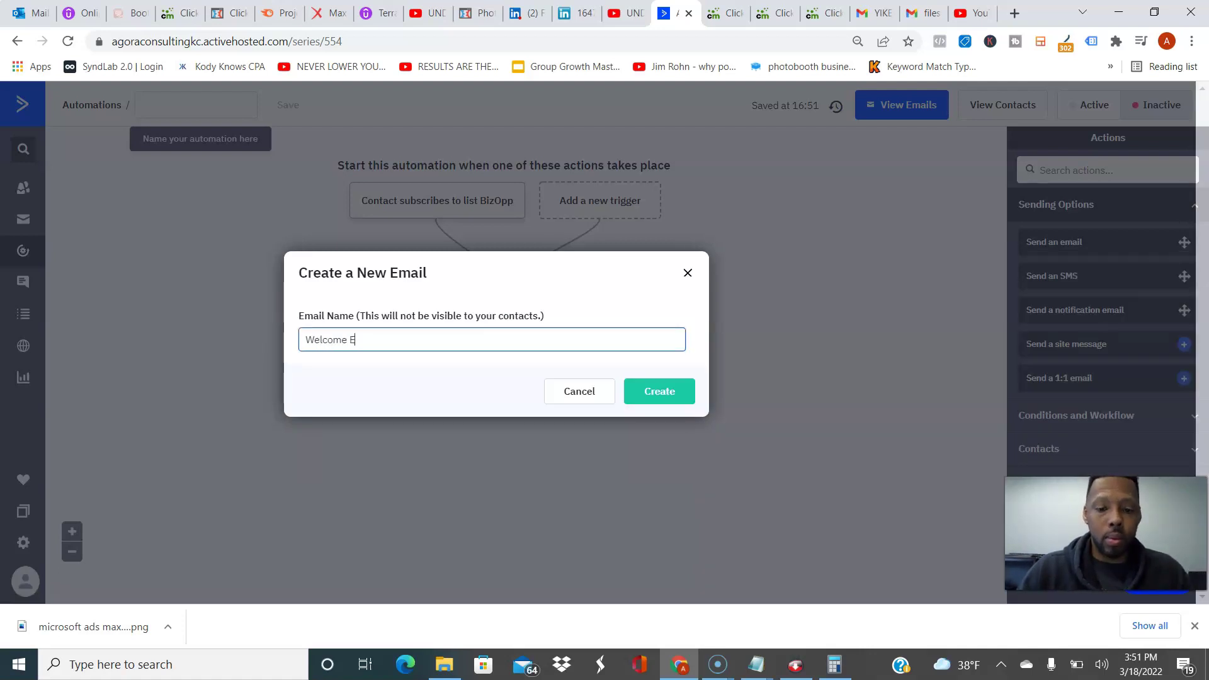
pyautogui.press('Return')
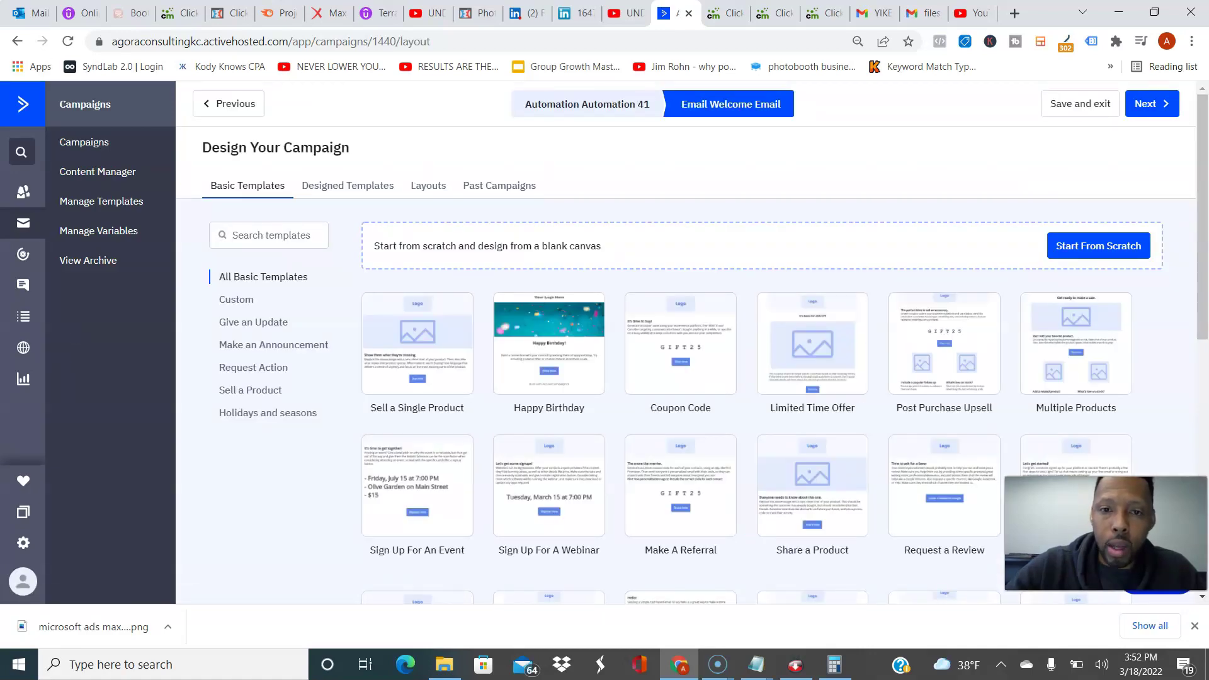
# Step: Start Welcome Email from scratch as a Standard email and enter the sender's name and e-mail address
pyautogui.click(1098, 245)
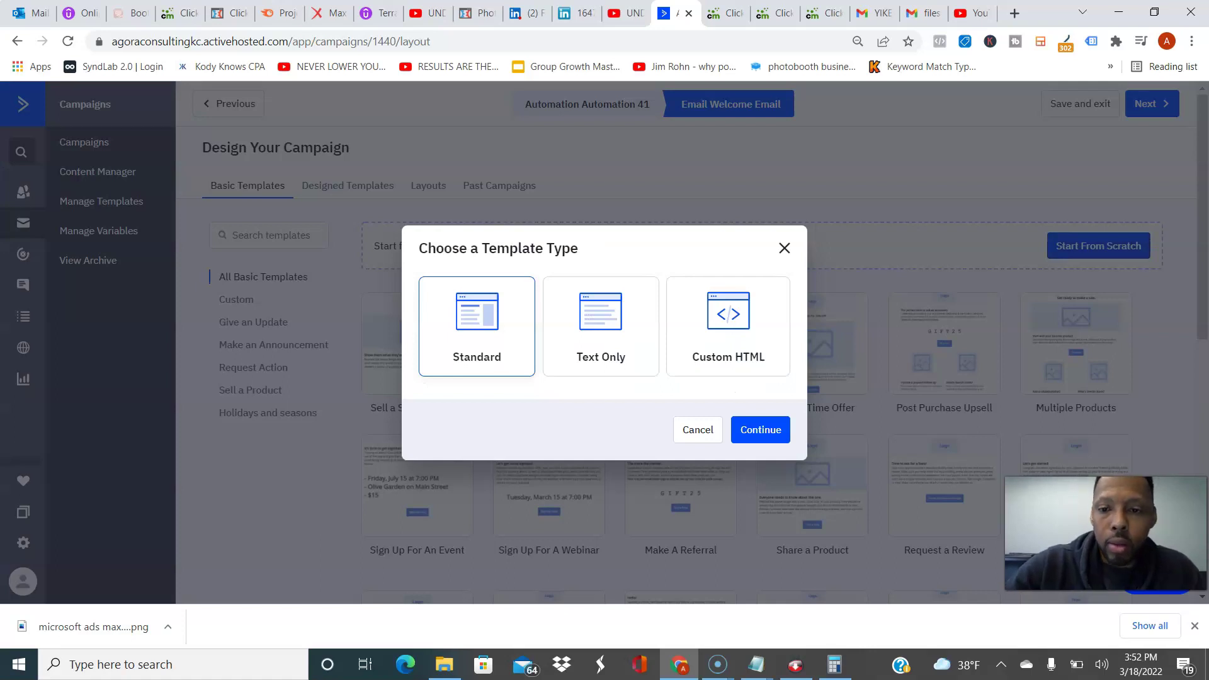
pyautogui.press('Return')
pyautogui.click(513, 276)
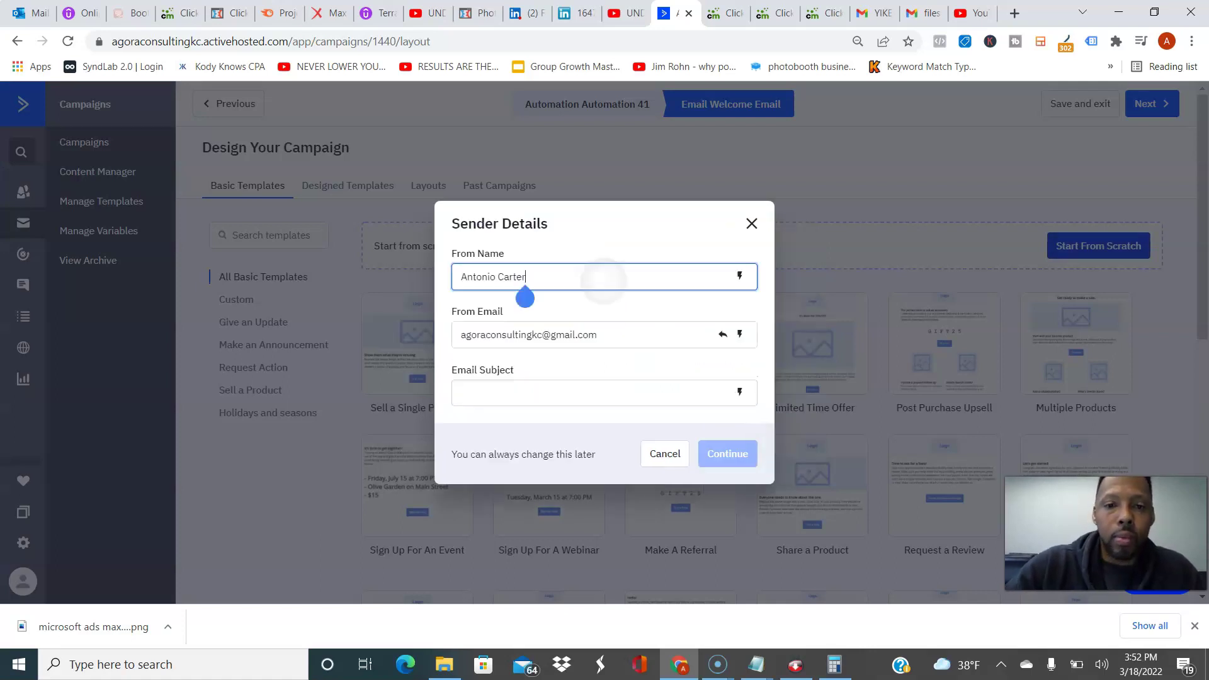
pyautogui.write('X')
pyautogui.press('BackSpace')
pyautogui.write('X/ c')
pyautogui.press('BackSpace')
pyautogui.press('BackSpace')
pyautogui.press('BackSpace')
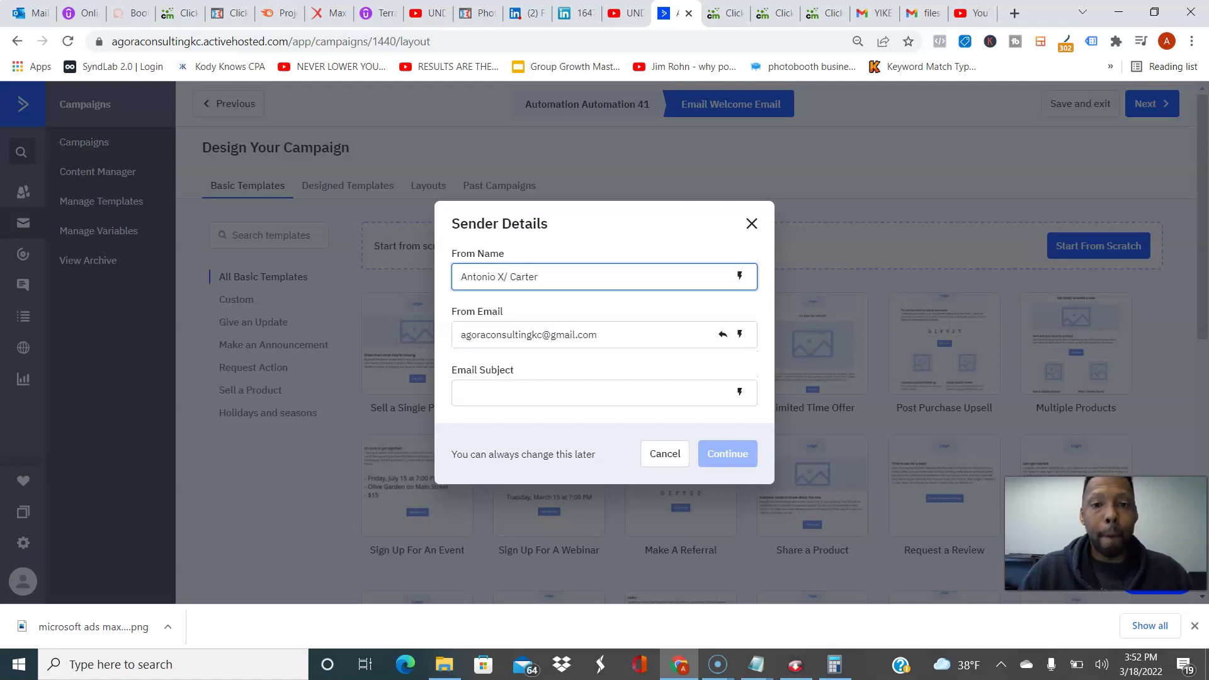
pyautogui.write('.')
pyautogui.press('Tab')
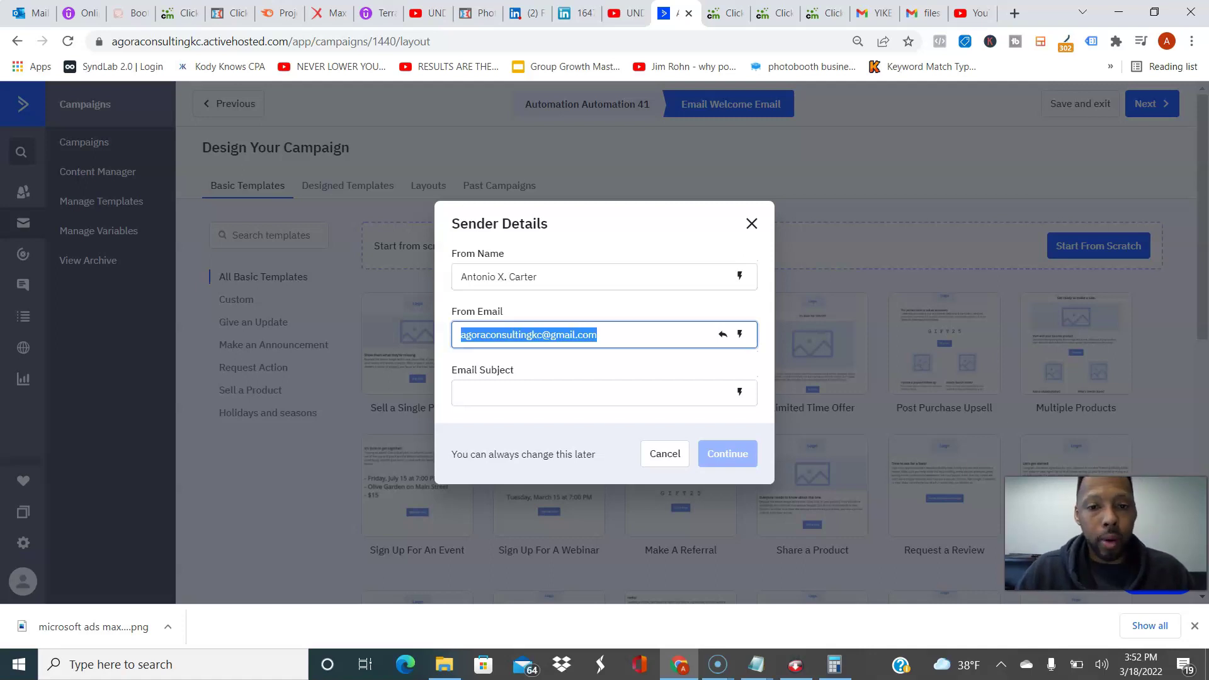
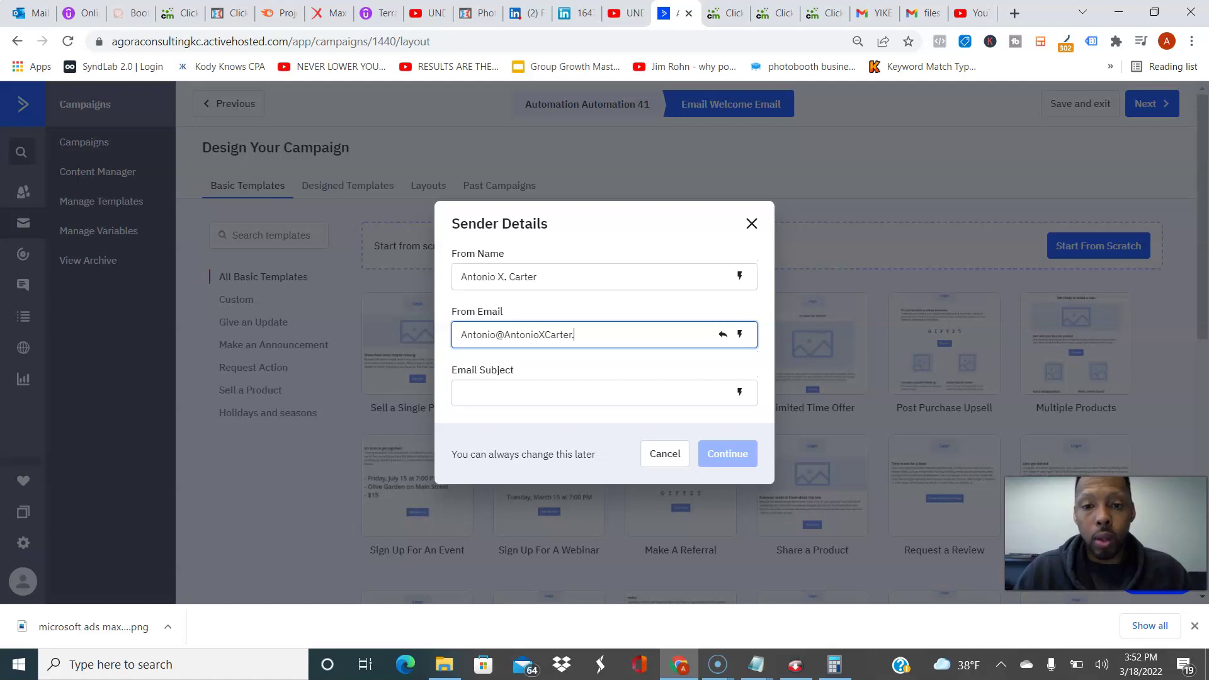
# Step: Set the subject to 'Here's your video of side hustle hacks' and continue to the designer
pyautogui.click(462, 392)
pyautogui.write('Welcome')
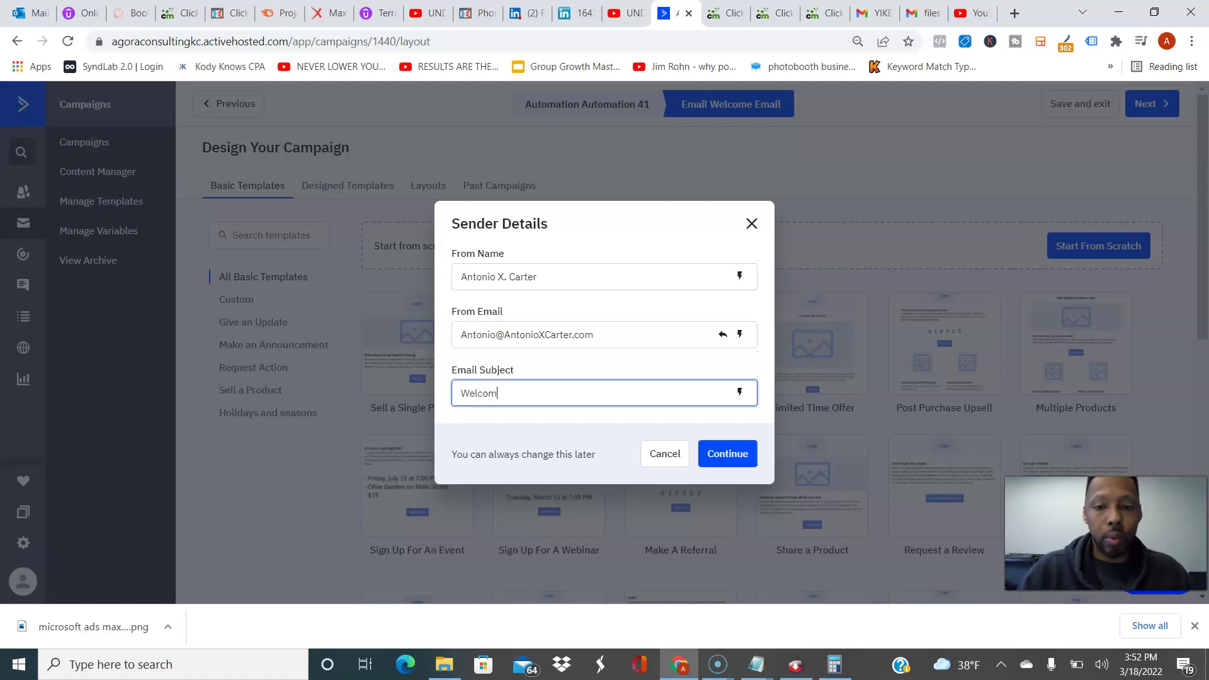
pyautogui.press('BackSpace')
pyautogui.press('BackSpace')
pyautogui.press('BackSpace')
pyautogui.press('BackSpace')
pyautogui.press('BackSpace')
pyautogui.press('BackSpace')
pyautogui.press('BackSpace')
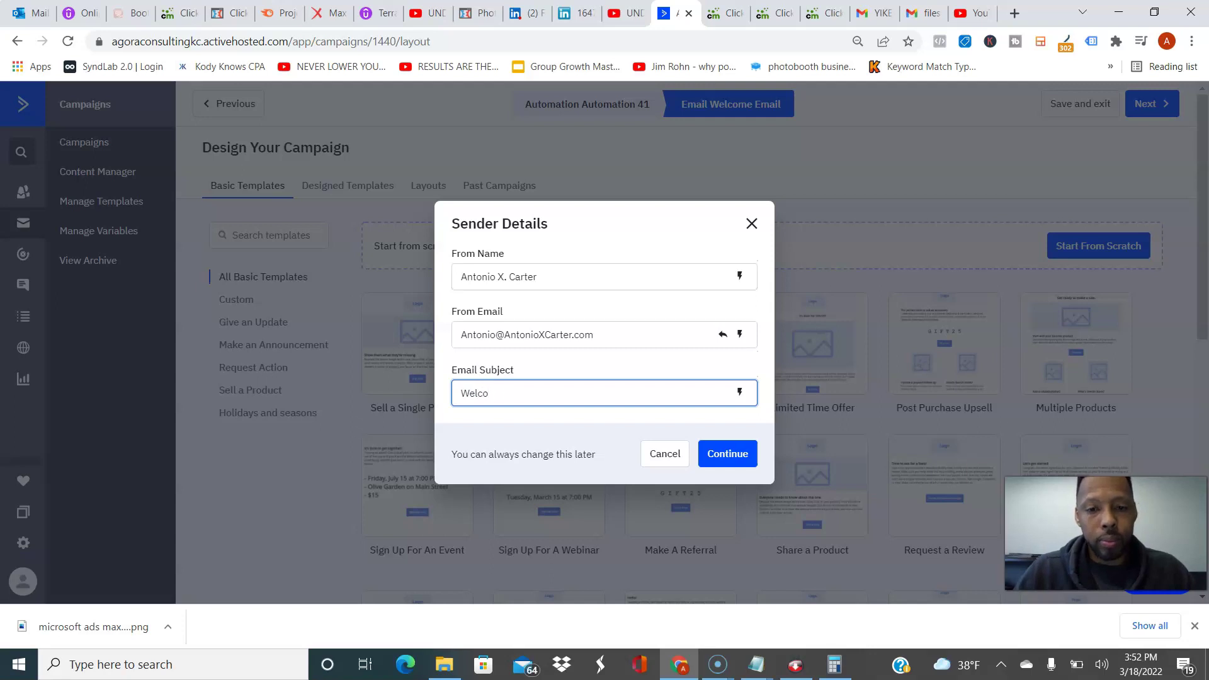
pyautogui.write("Here's yo")
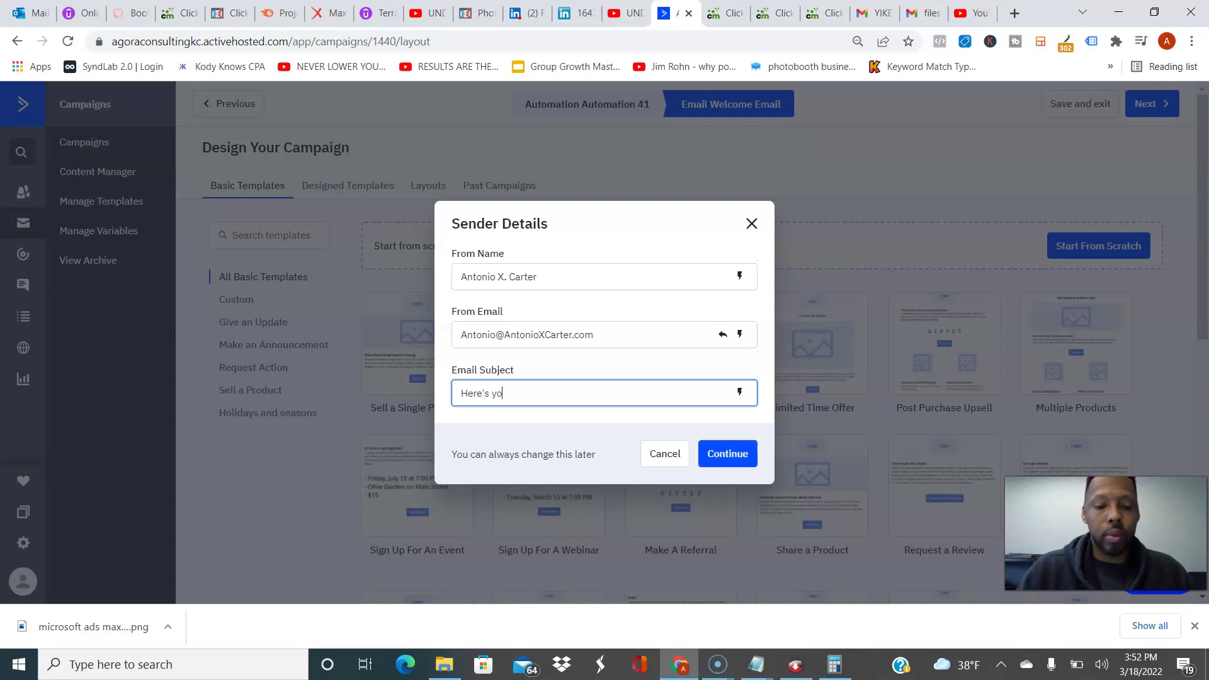
pyautogui.write('ur video')
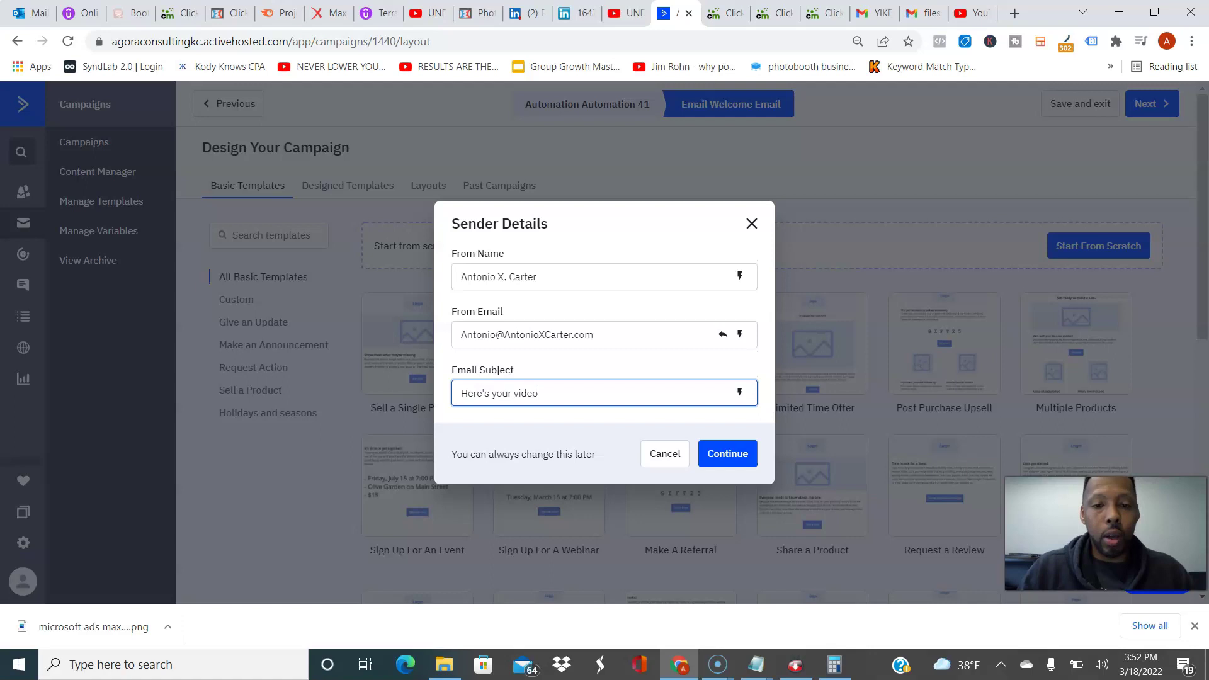
pyautogui.write(' of side ')
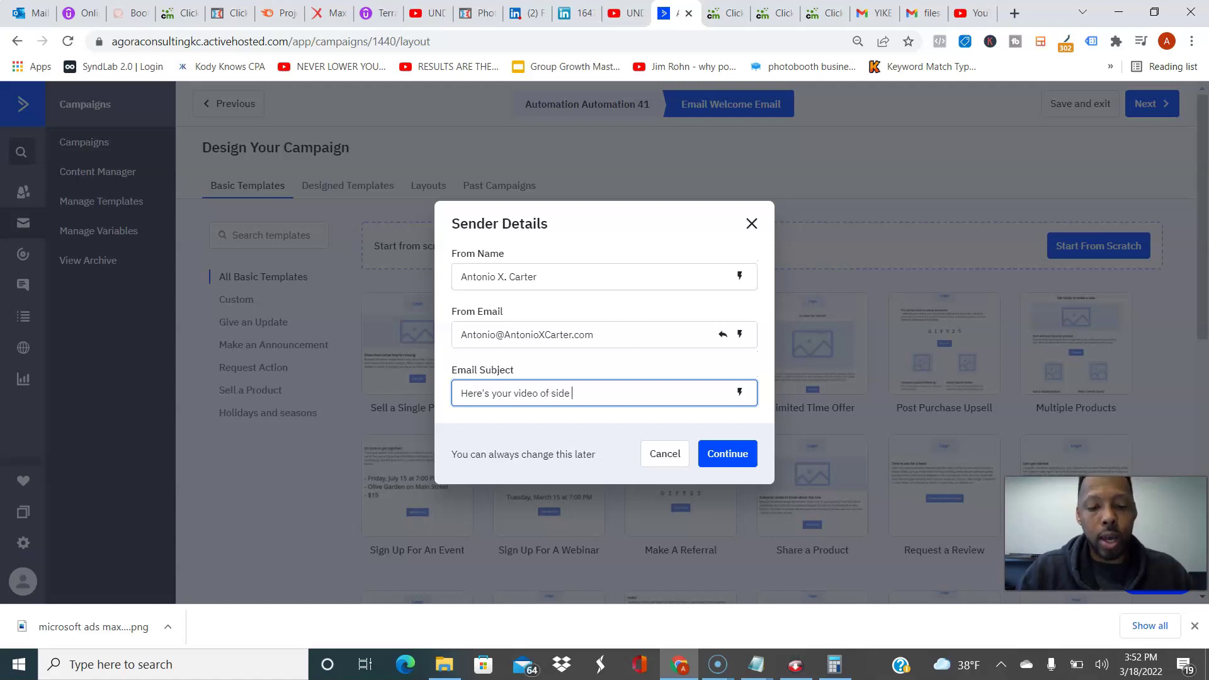
pyautogui.write('hustle hacks')
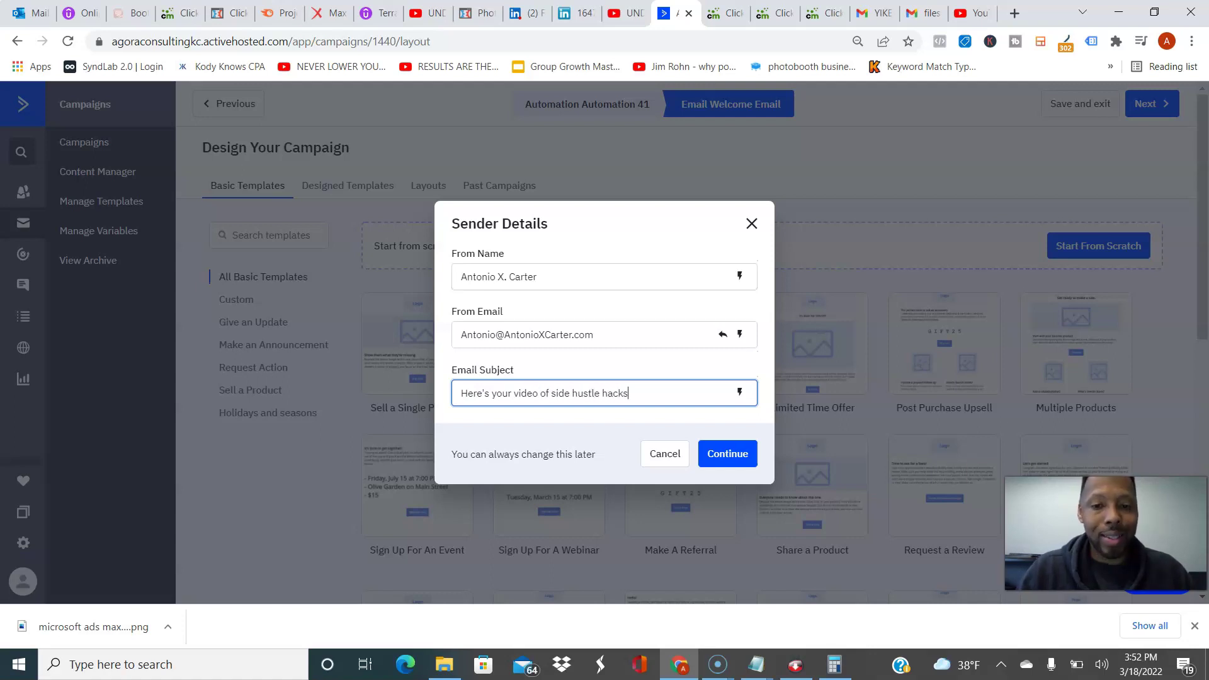
pyautogui.press('Return')
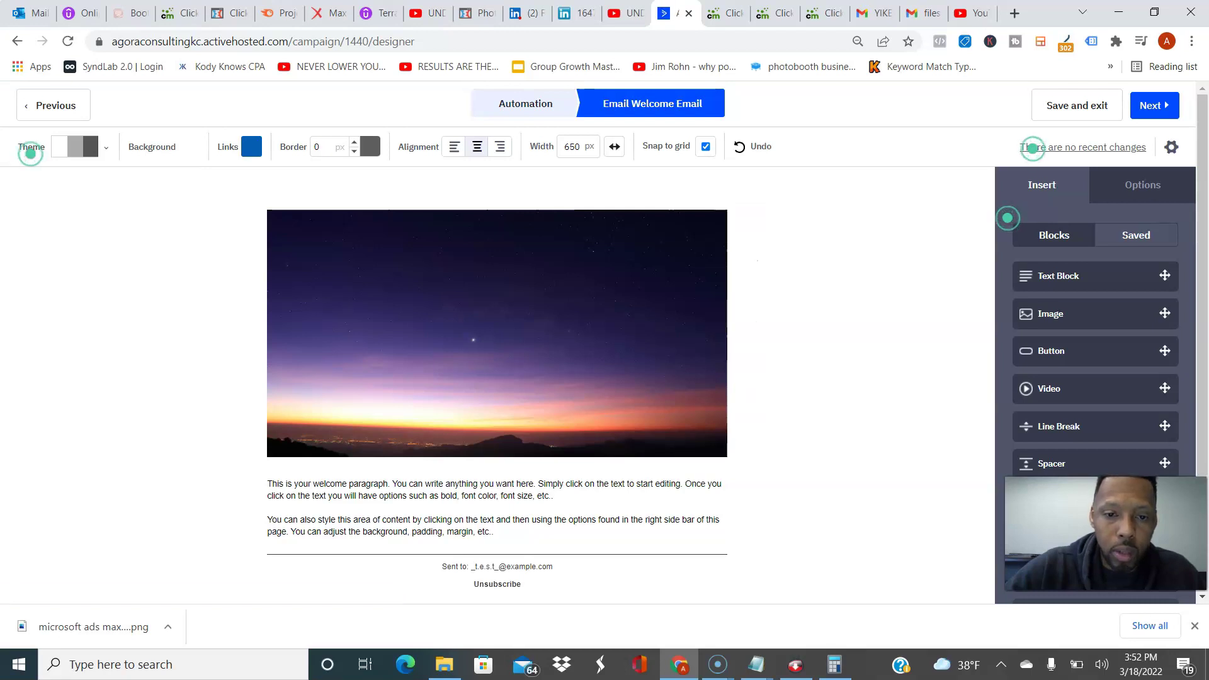
# Step: Delete the sunset header image block from the email and confirm the deletion
pyautogui.scroll(-1, 75, 332)
pyautogui.scroll(-1, 497, 328)
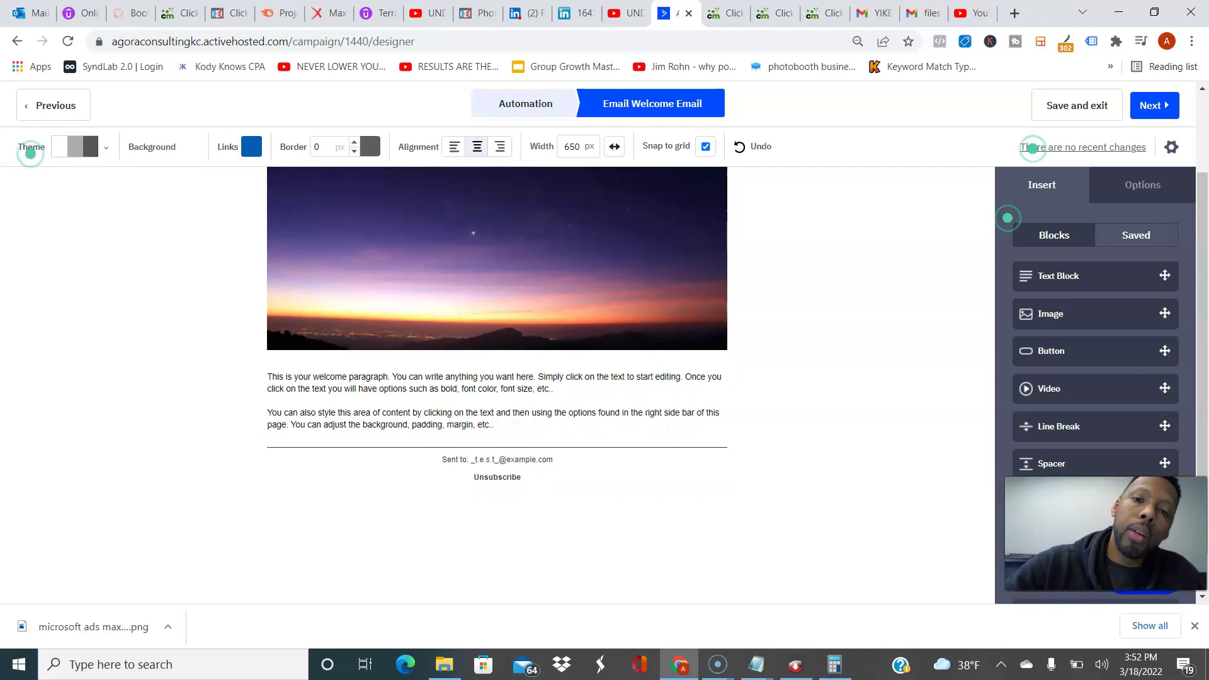
pyautogui.click(496, 258)
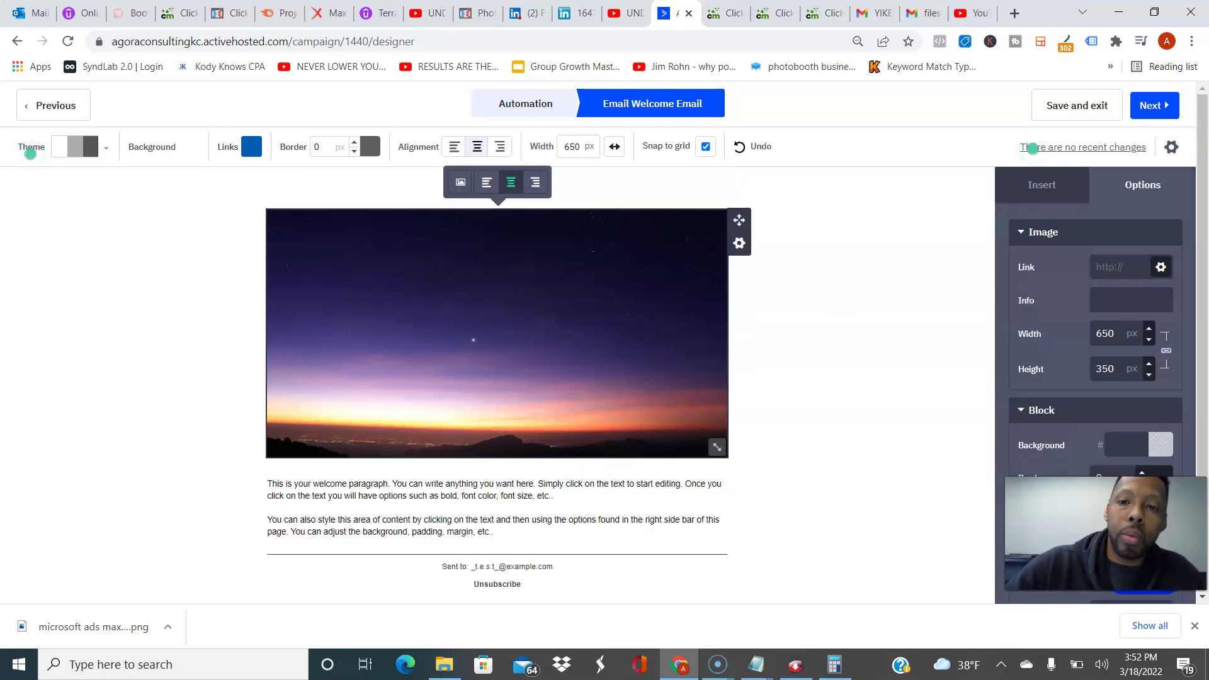
pyautogui.click(739, 243)
pyautogui.click(649, 352)
pyautogui.click(684, 352)
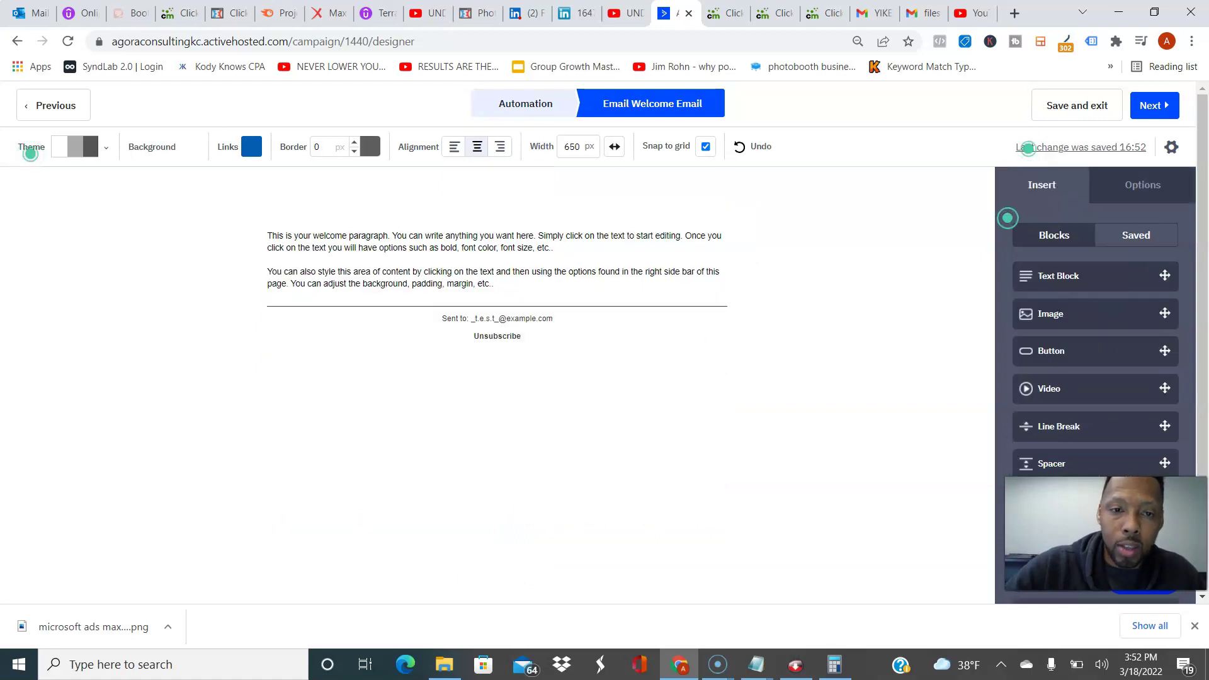
# Step: Set all the paragraph text's font size to 18 px
pyautogui.click(617, 273)
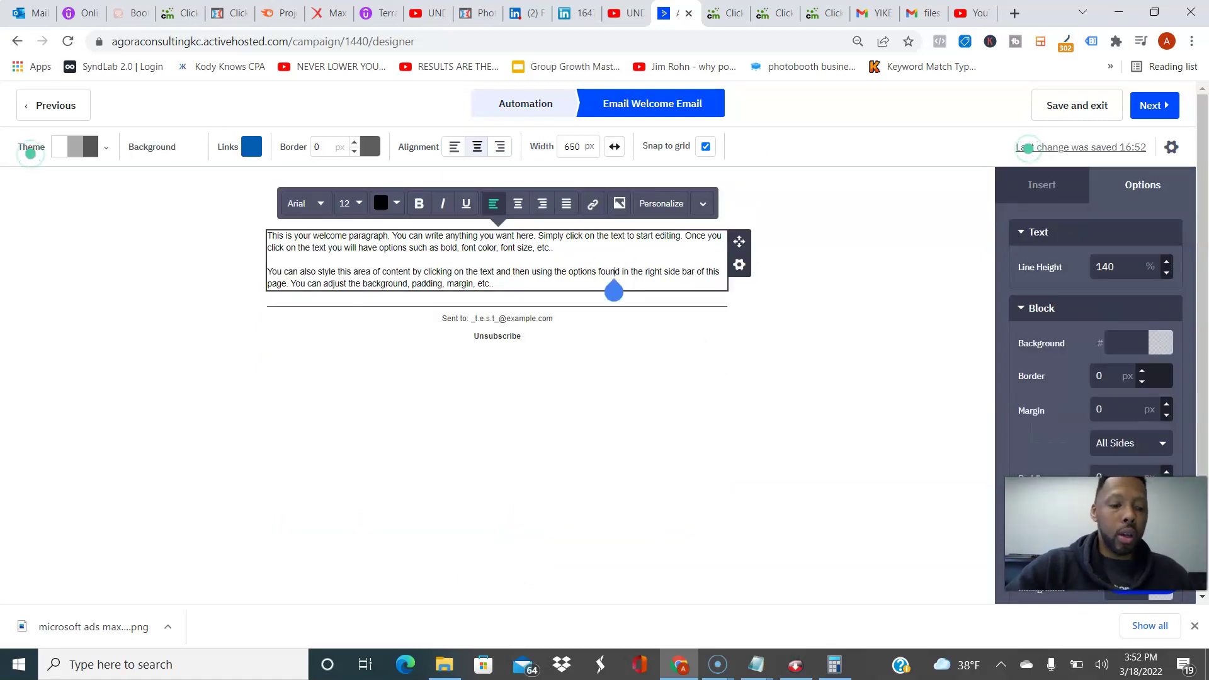
pyautogui.hotkey('ctrl', 'a')
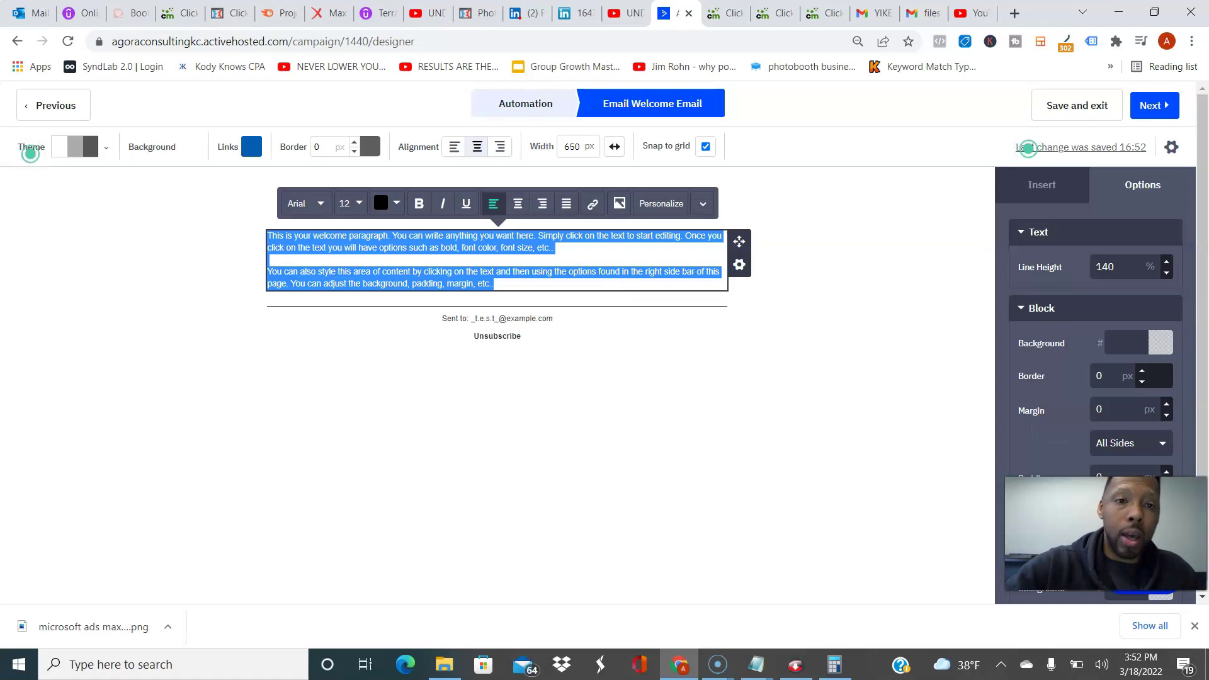
pyautogui.click(350, 203)
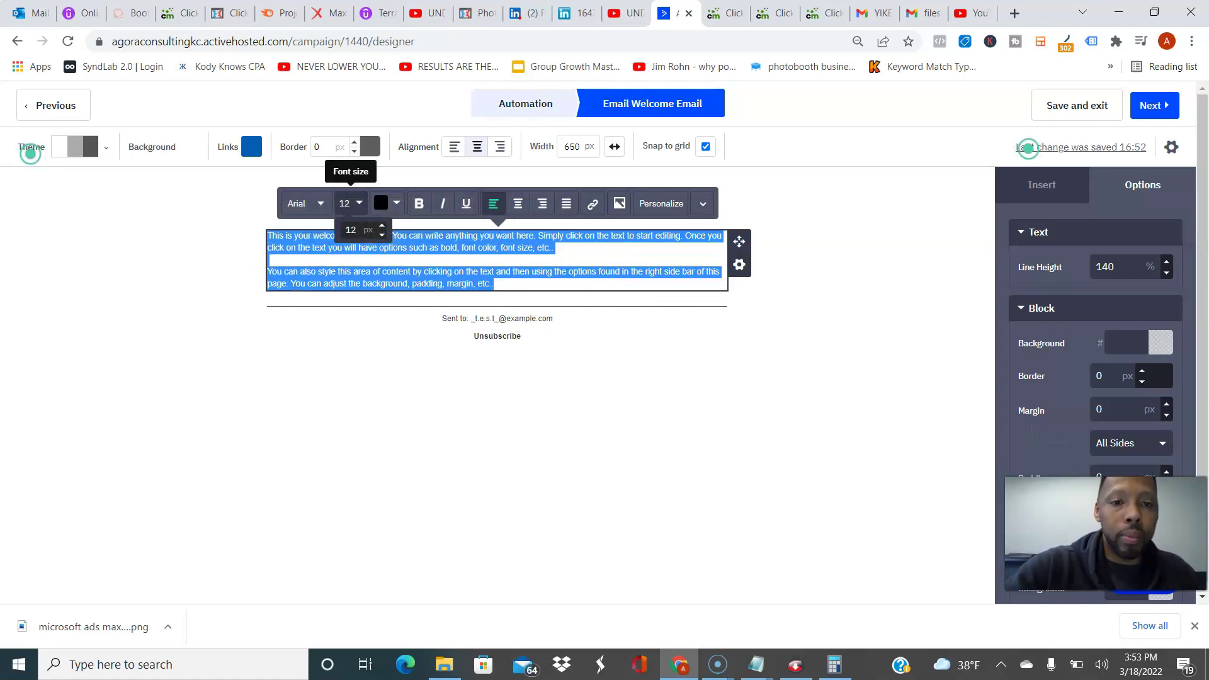
pyautogui.click(350, 231)
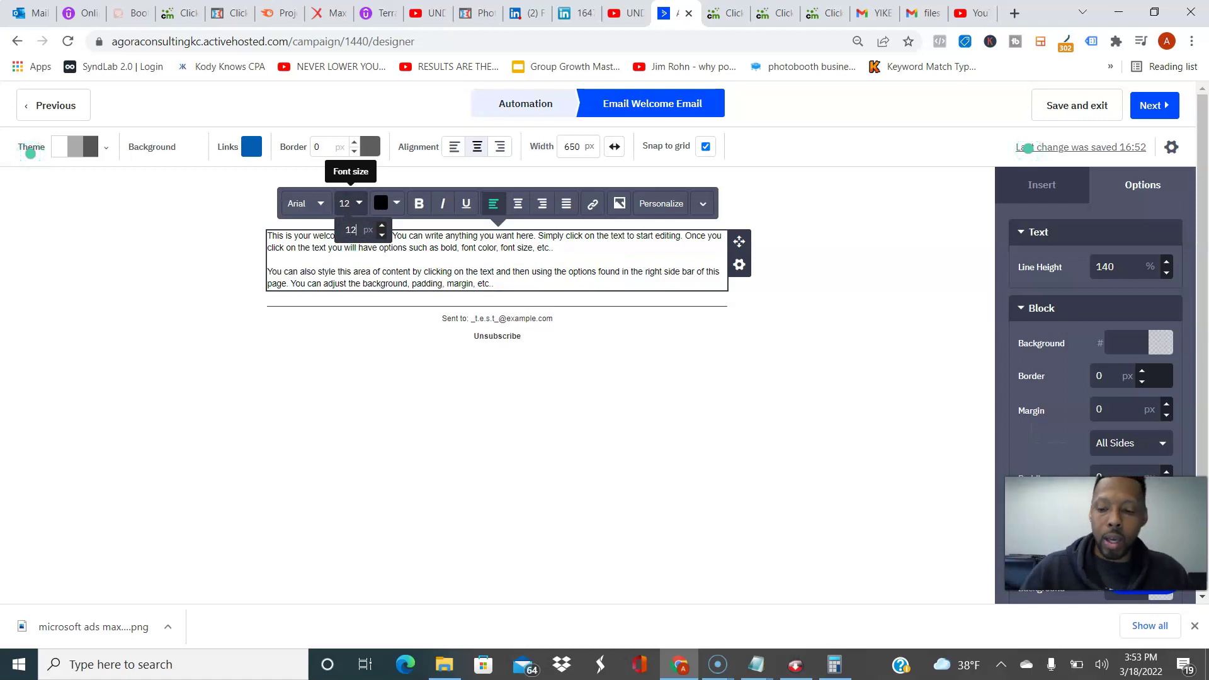
pyautogui.press('BackSpace')
pyautogui.write('6')
pyautogui.press('BackSpace')
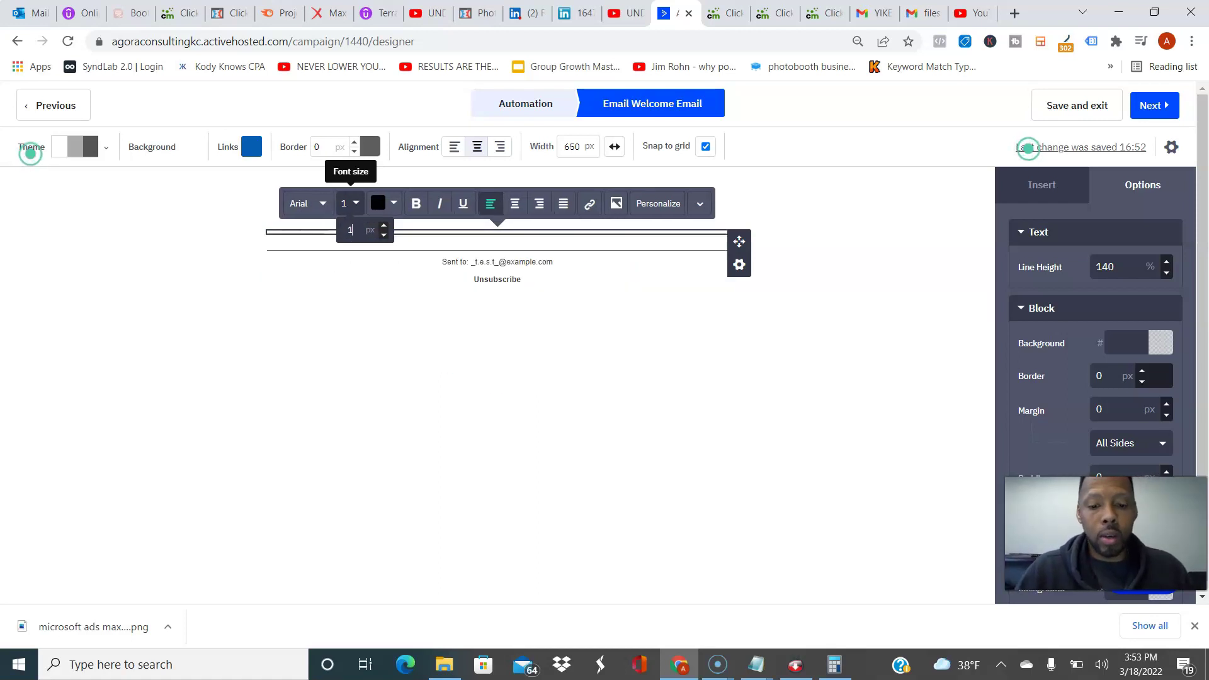
pyautogui.write('8')
pyautogui.click(444, 333)
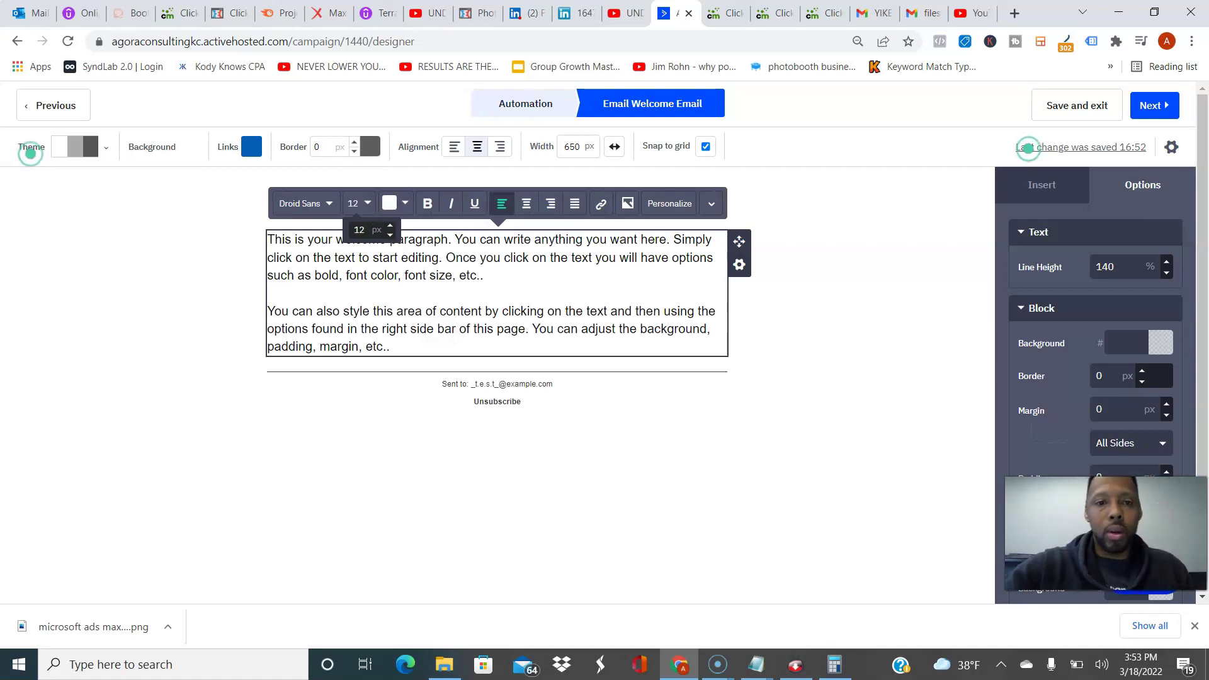
# Step: Replace the placeholder paragraph text with 'Hey'
pyautogui.click(434, 348)
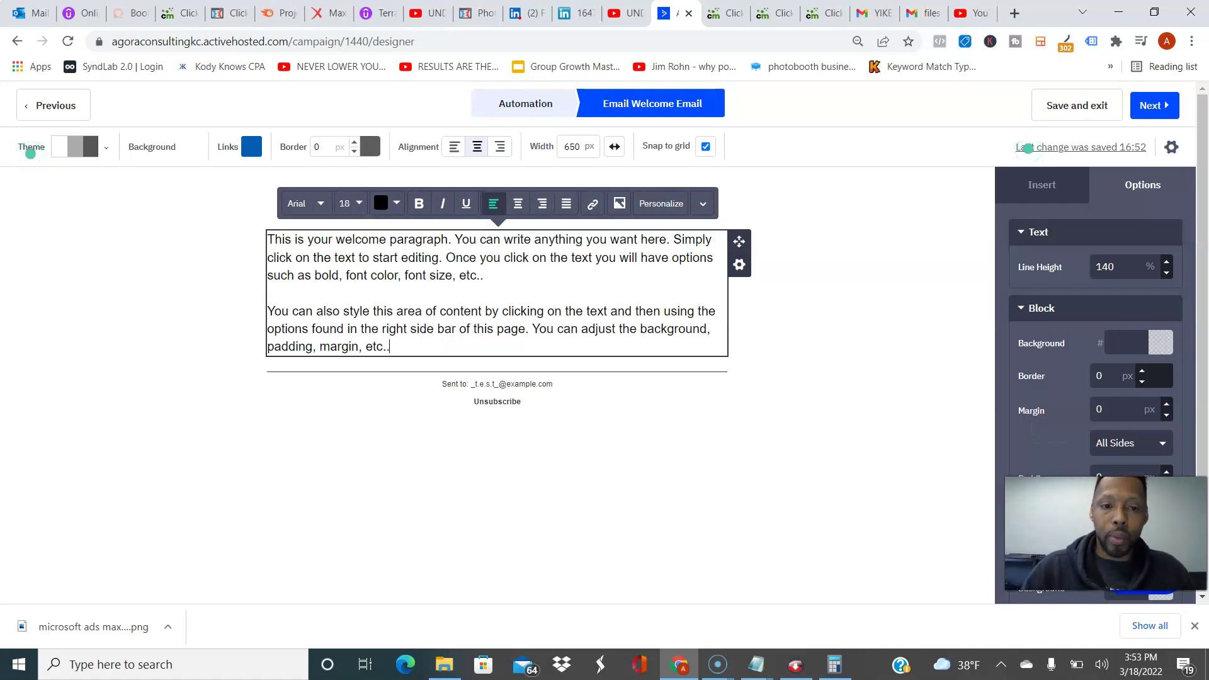
pyautogui.moveTo(433, 348); pyautogui.dragTo(433, 239)
pyautogui.press('BackSpace')
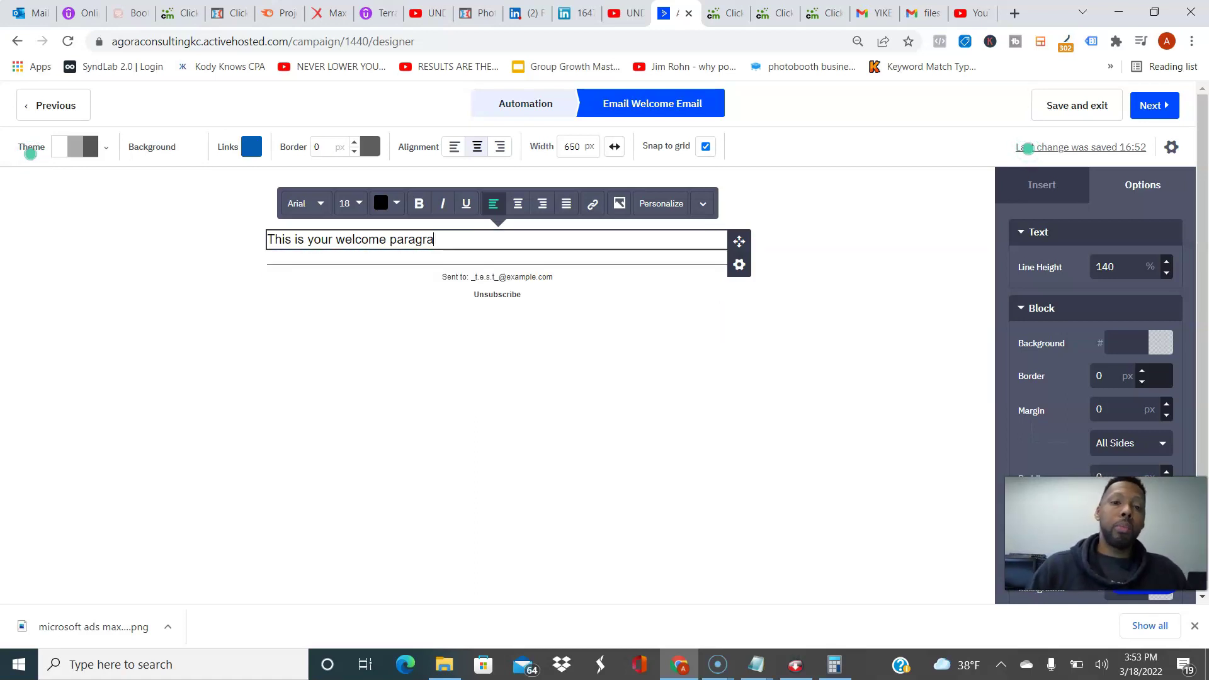
pyautogui.press('BackSpace')
pyautogui.press('BackSpace')
pyautogui.press('BackSpace')
pyautogui.press('BackSpace')
pyautogui.press('BackSpace')
pyautogui.press('BackSpace')
pyautogui.press('BackSpace')
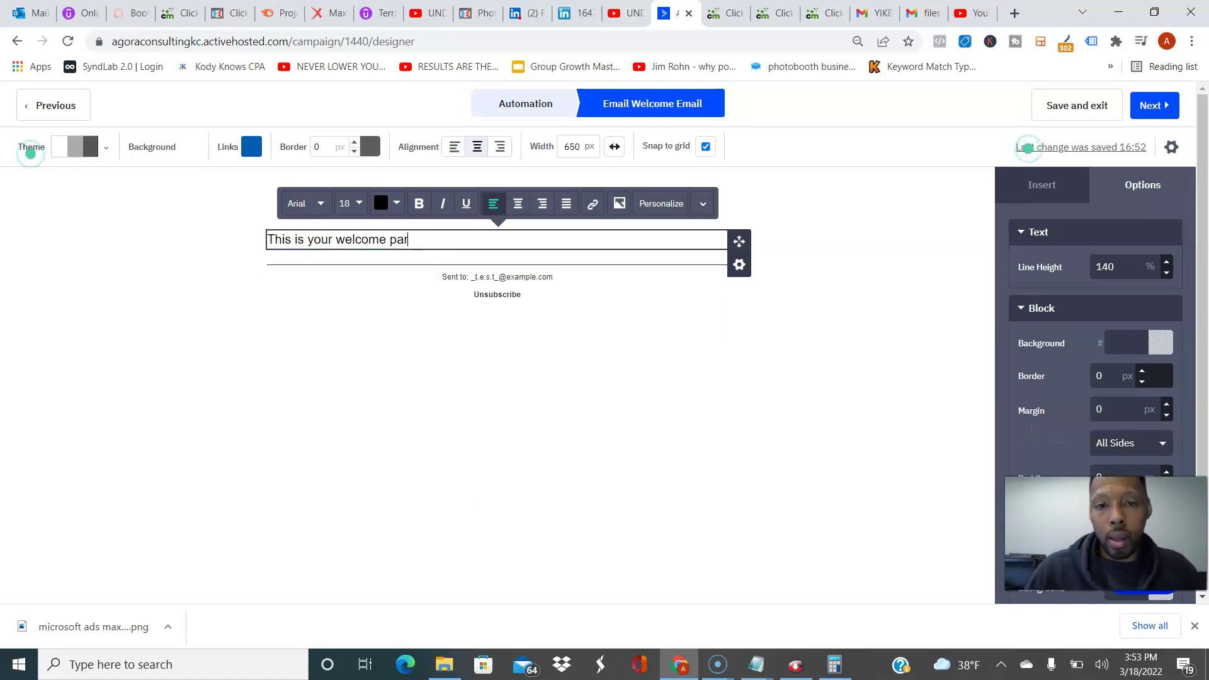
pyautogui.press('BackSpace')
pyautogui.press('BackSpace')
pyautogui.press('BackSpace')
pyautogui.press('BackSpace')
pyautogui.press('BackSpace')
pyautogui.press('BackSpace')
pyautogui.press('BackSpace')
pyautogui.press('BackSpace')
pyautogui.press('BackSpace')
pyautogui.press('BackSpace')
pyautogui.press('BackSpace')
pyautogui.press('BackSpace')
pyautogui.press('BackSpace')
pyautogui.press('BackSpace')
pyautogui.press('BackSpace')
pyautogui.press('BackSpace')
pyautogui.press('BackSpace')
pyautogui.press('BackSpace')
pyautogui.press('BackSpace')
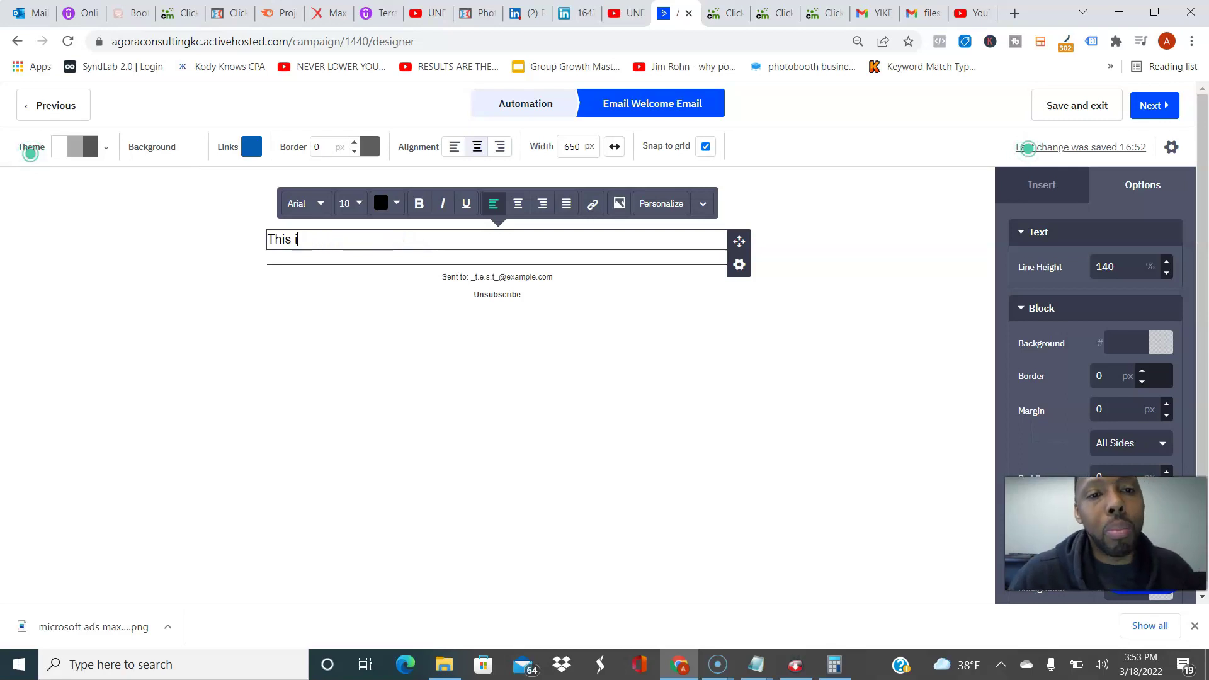
pyautogui.press('BackSpace')
pyautogui.press('BackSpace')
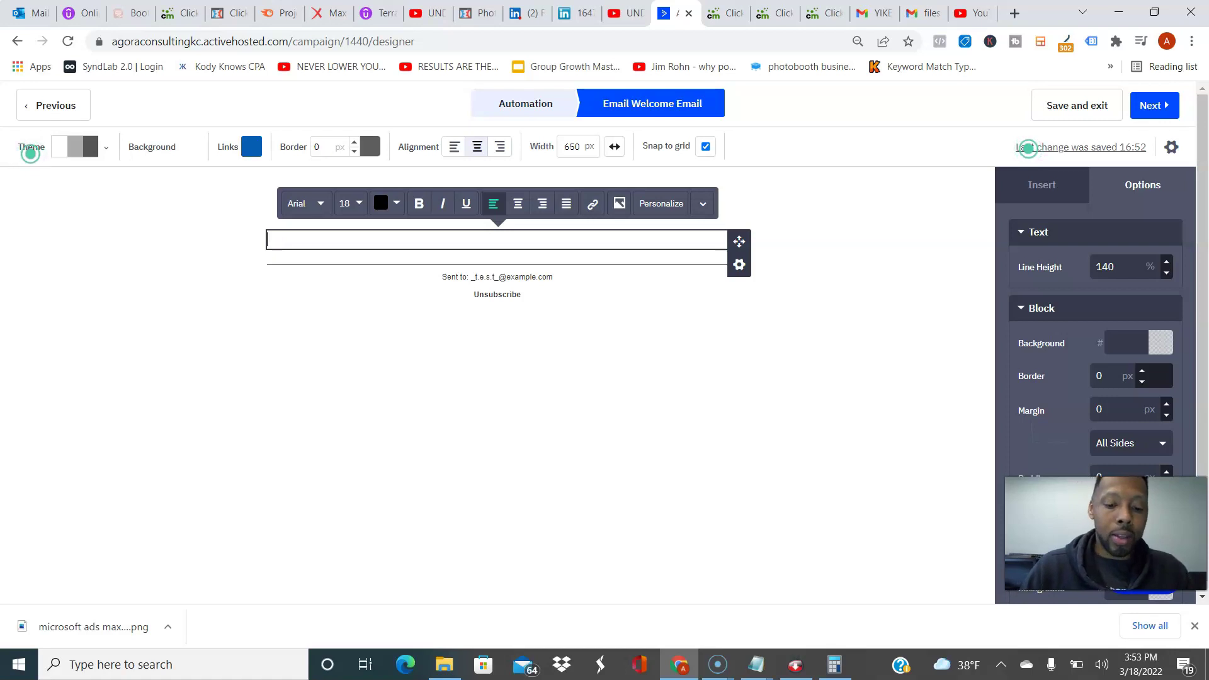
pyautogui.write('Hey')
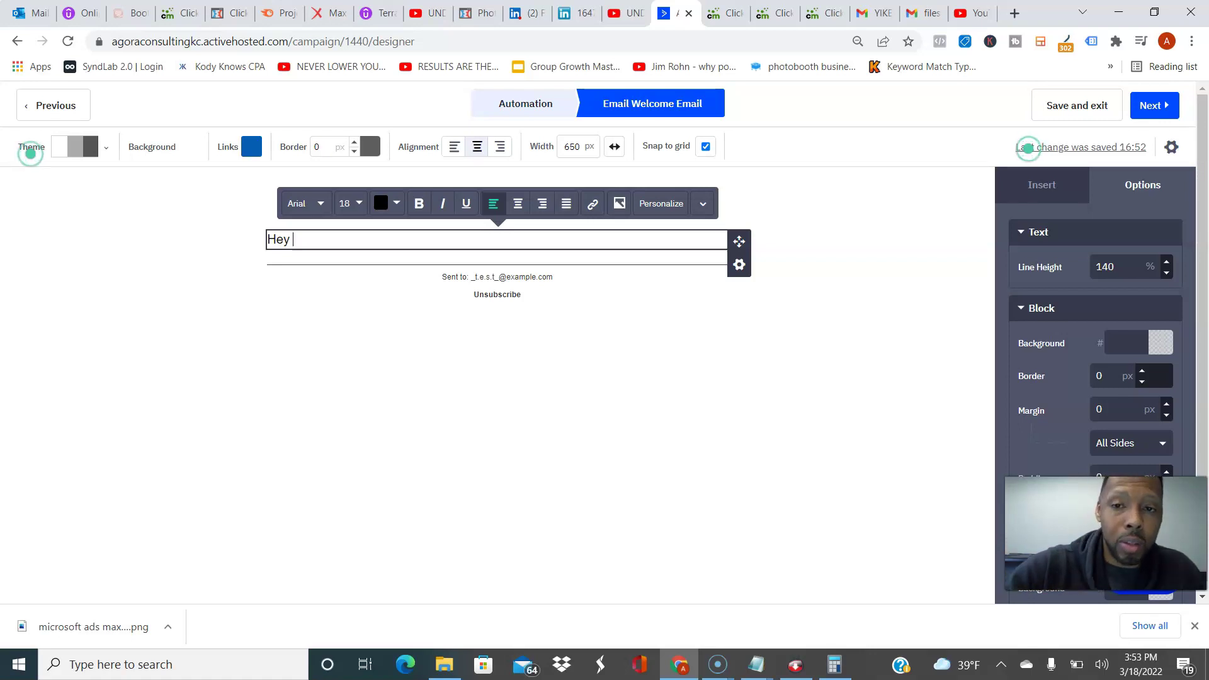
# Step: Insert the contact's First Name personalization field after 'Hey' and start a new line
pyautogui.click(660, 203)
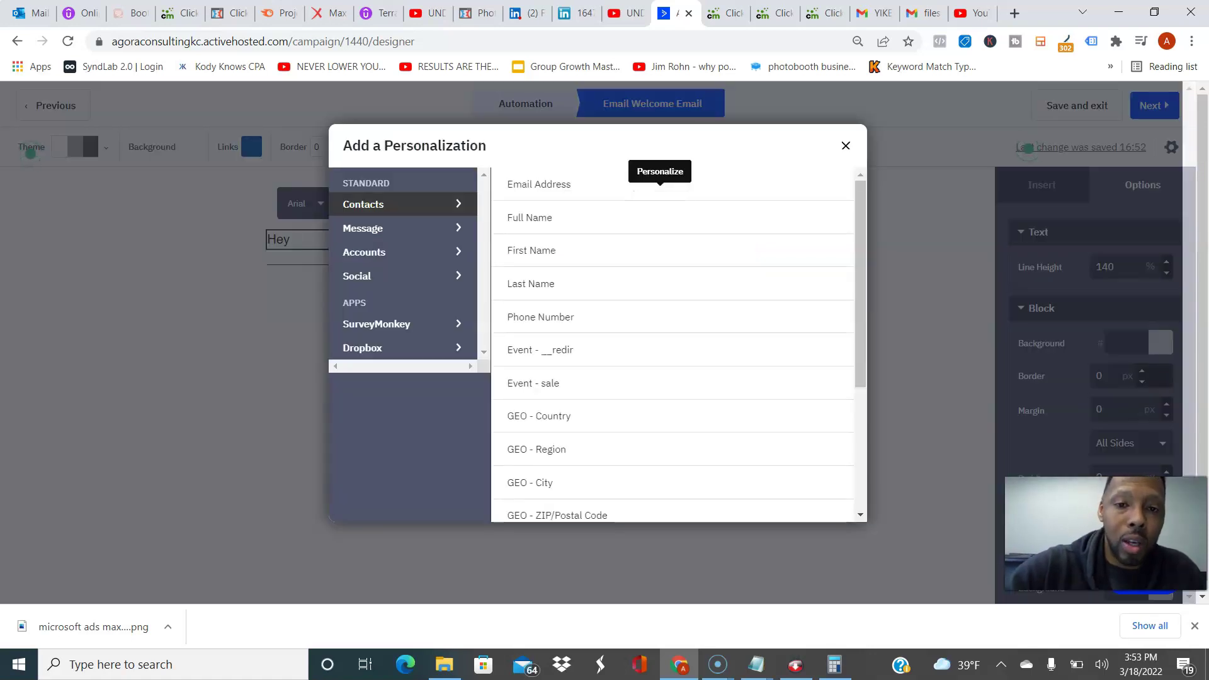
pyautogui.click(532, 250)
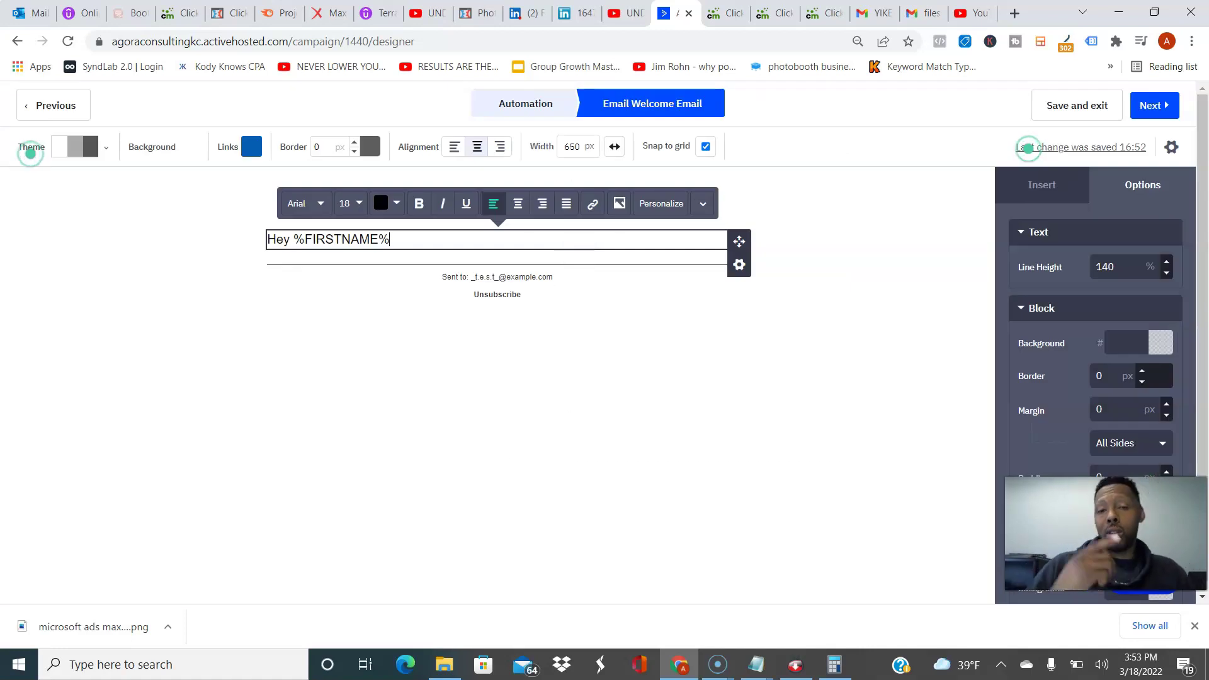
pyautogui.press('Return')
pyautogui.press('Return')
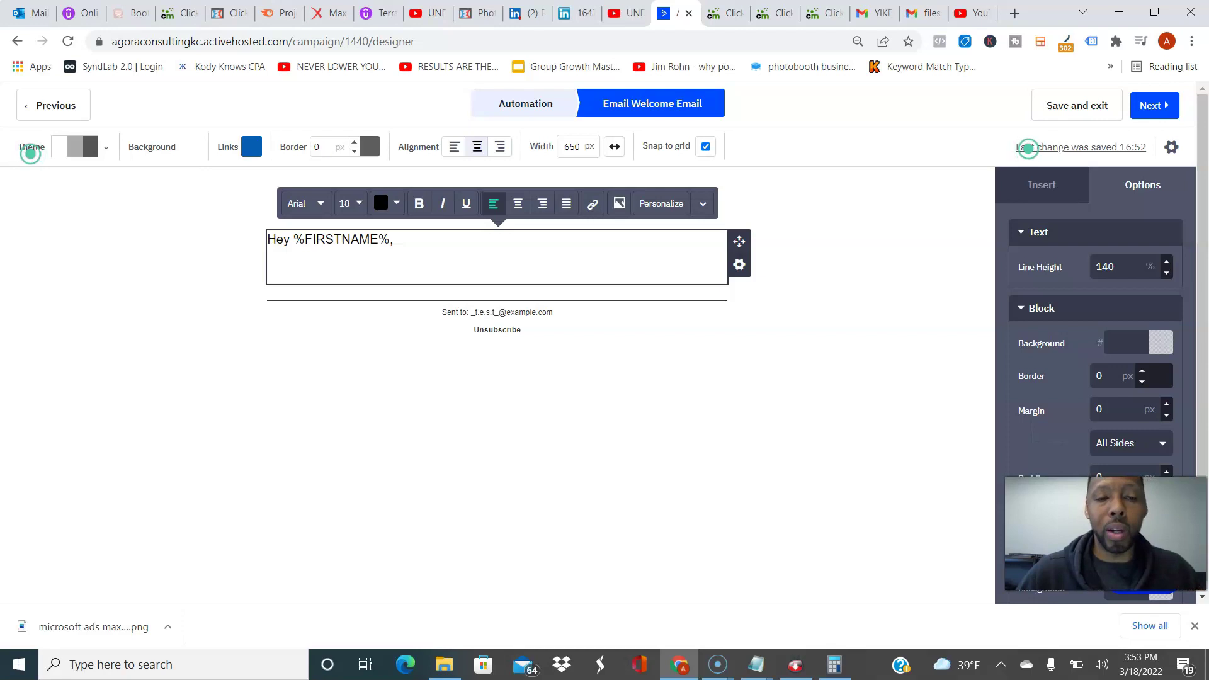
# Step: Type 'Thank you so much for downloading the Side Hustle Hacks video that I created just for you.'
pyautogui.write('Thank you so much')
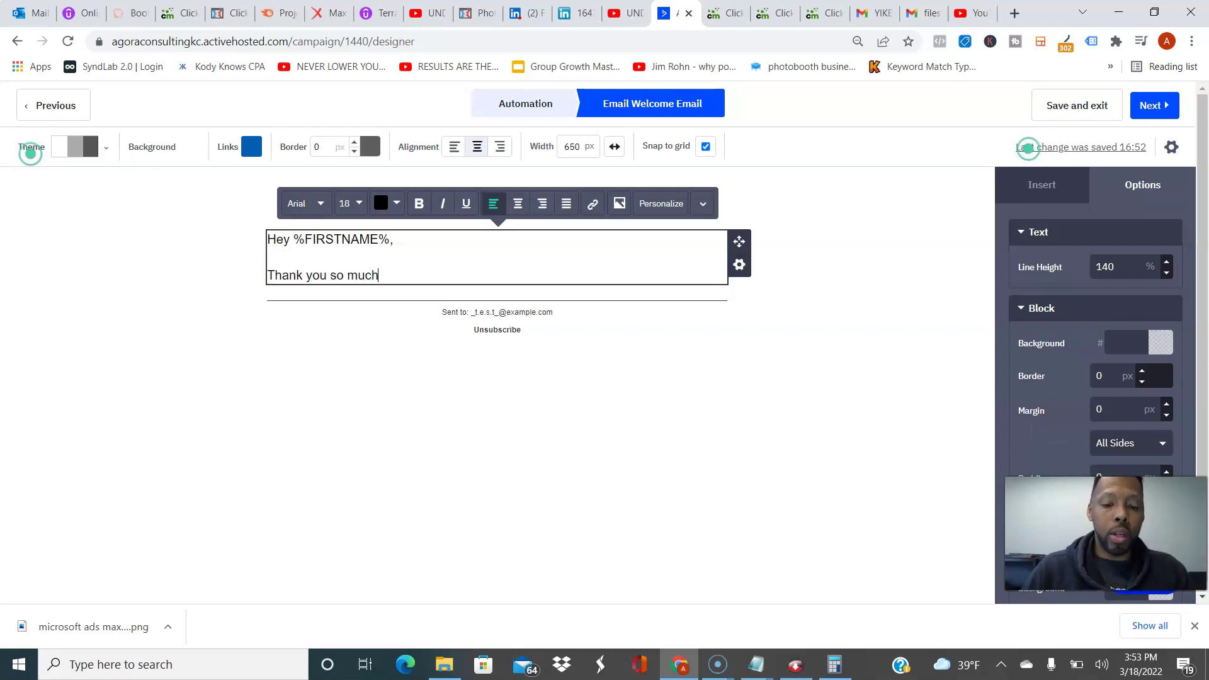
pyautogui.write(' for down')
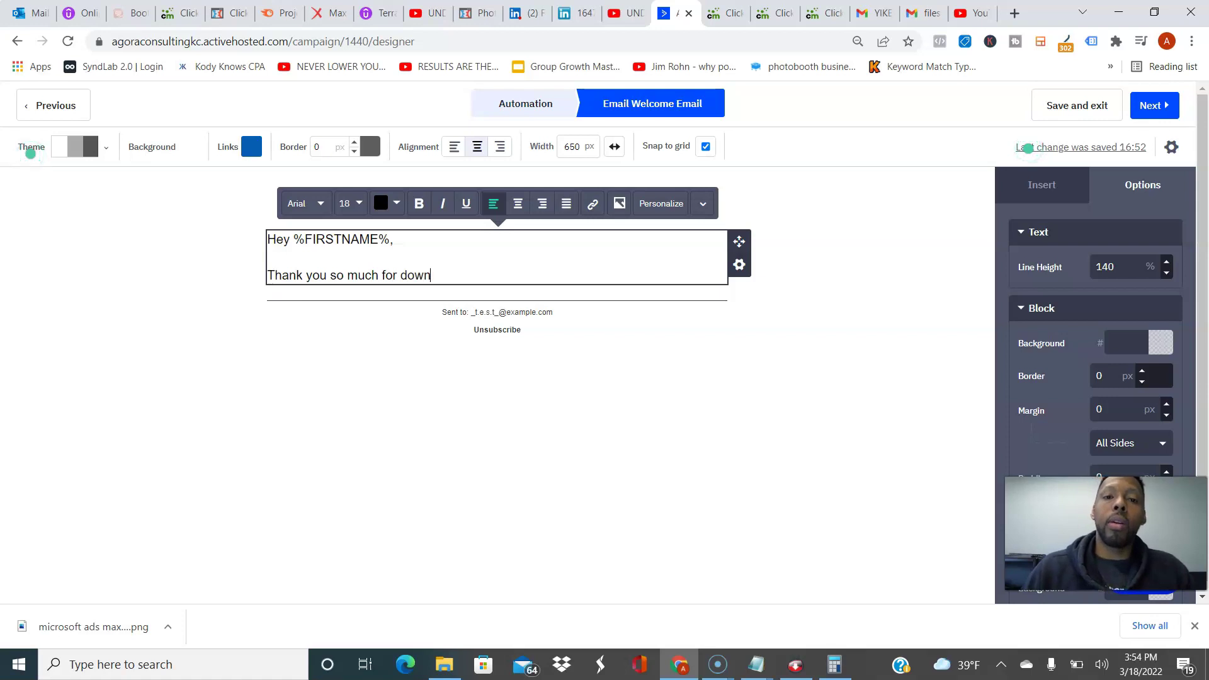
pyautogui.write('loading the')
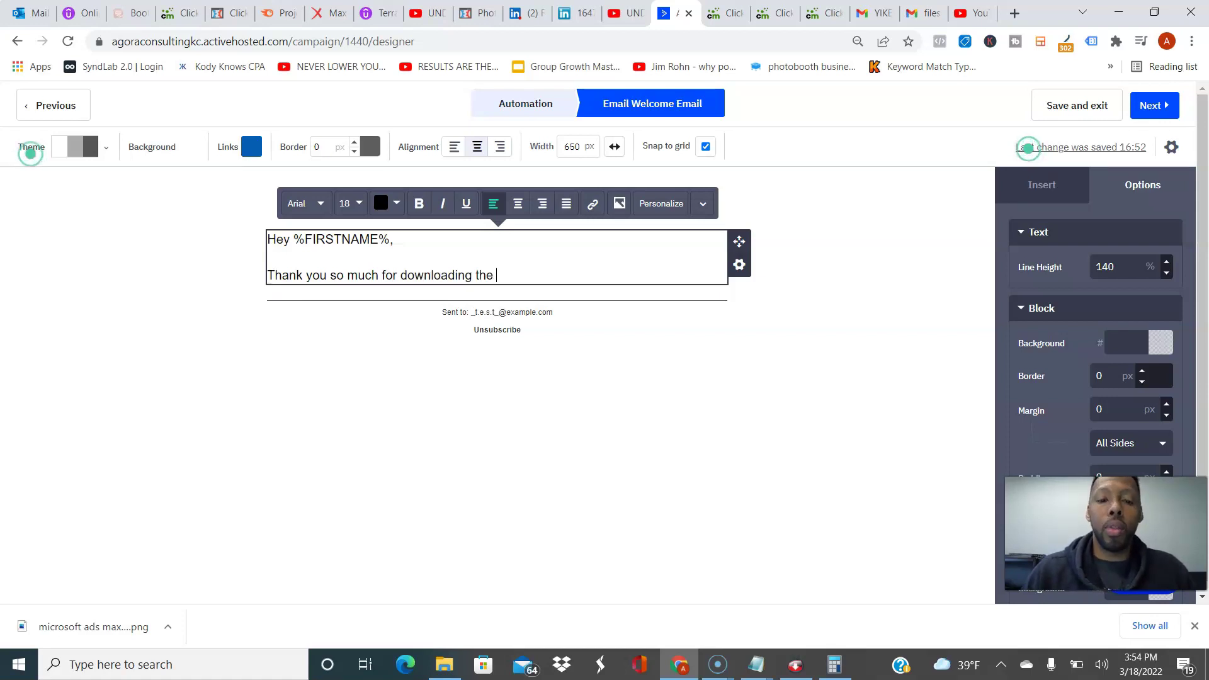
pyautogui.write(' side h')
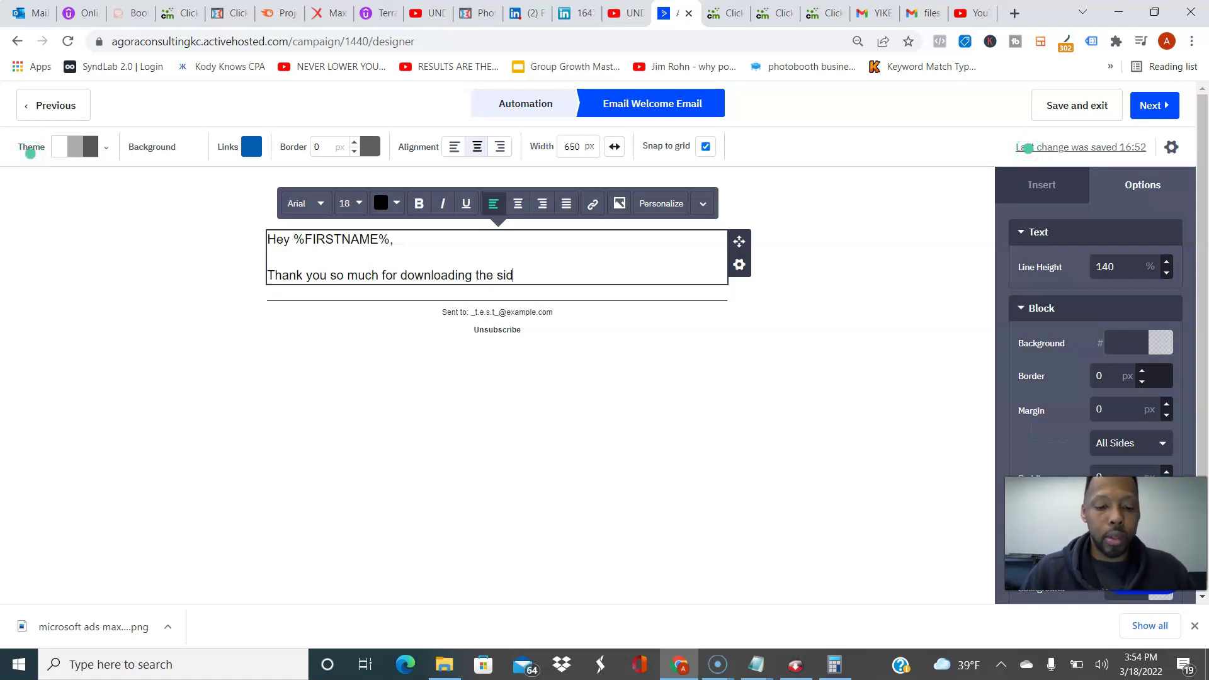
pyautogui.press('BackSpace')
pyautogui.press('BackSpace')
pyautogui.press('BackSpace')
pyautogui.press('BackSpace')
pyautogui.press('BackSpace')
pyautogui.press('BackSpace')
pyautogui.write('Side Hustle')
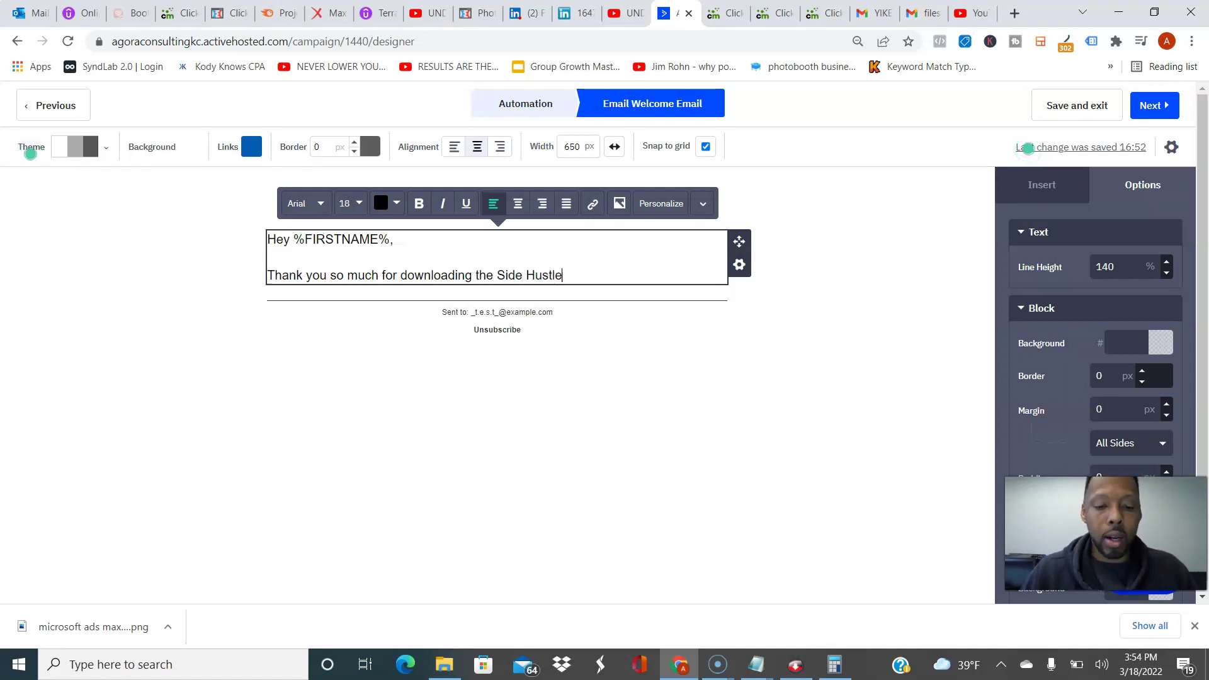
pyautogui.write(' Hacks video')
pyautogui.write('that I ca')
pyautogui.press('BackSpace')
pyautogui.write('reated just for you')
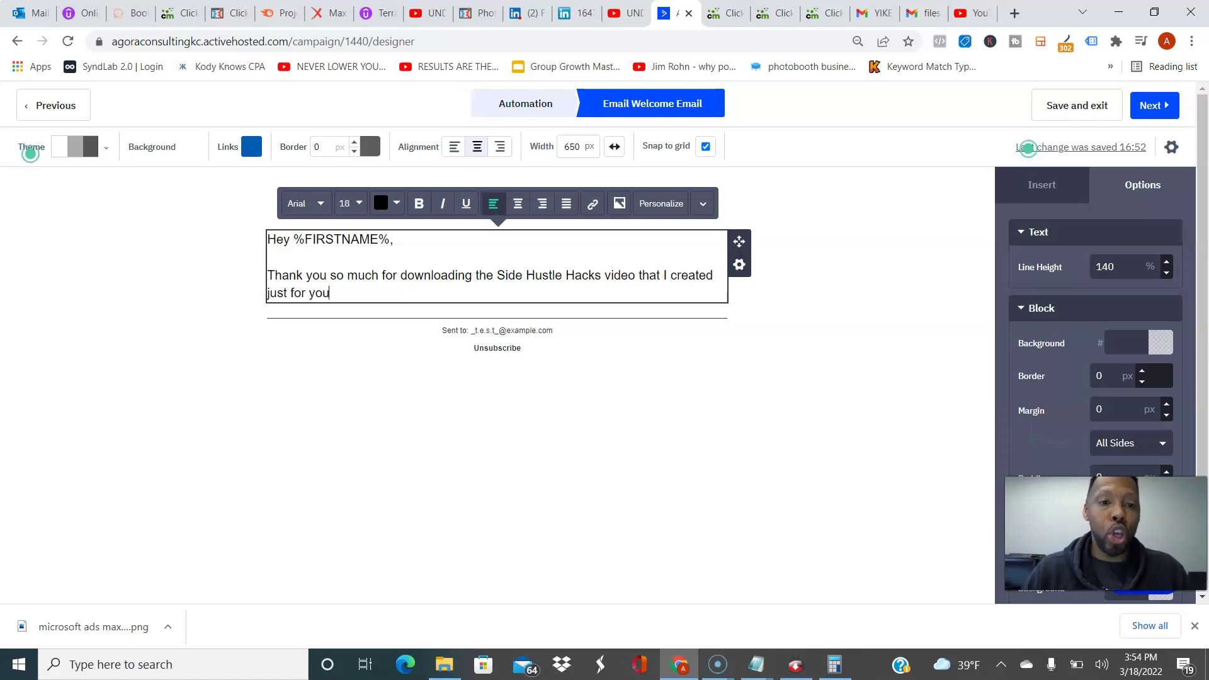
pyautogui.write('.')
pyautogui.press('Return')
pyautogui.press('Return')
# Step: Add the paragraph urging readers to watch all the way towards the end
pyautogui.write('You')
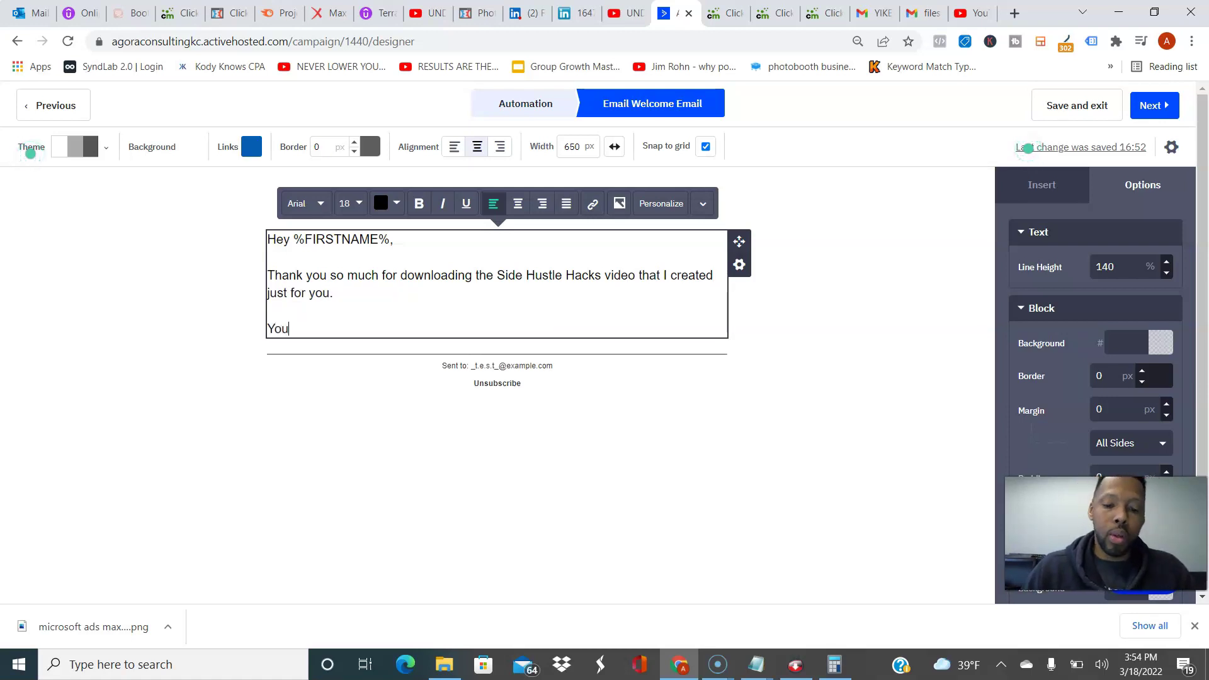
pyautogui.write(' will get a')
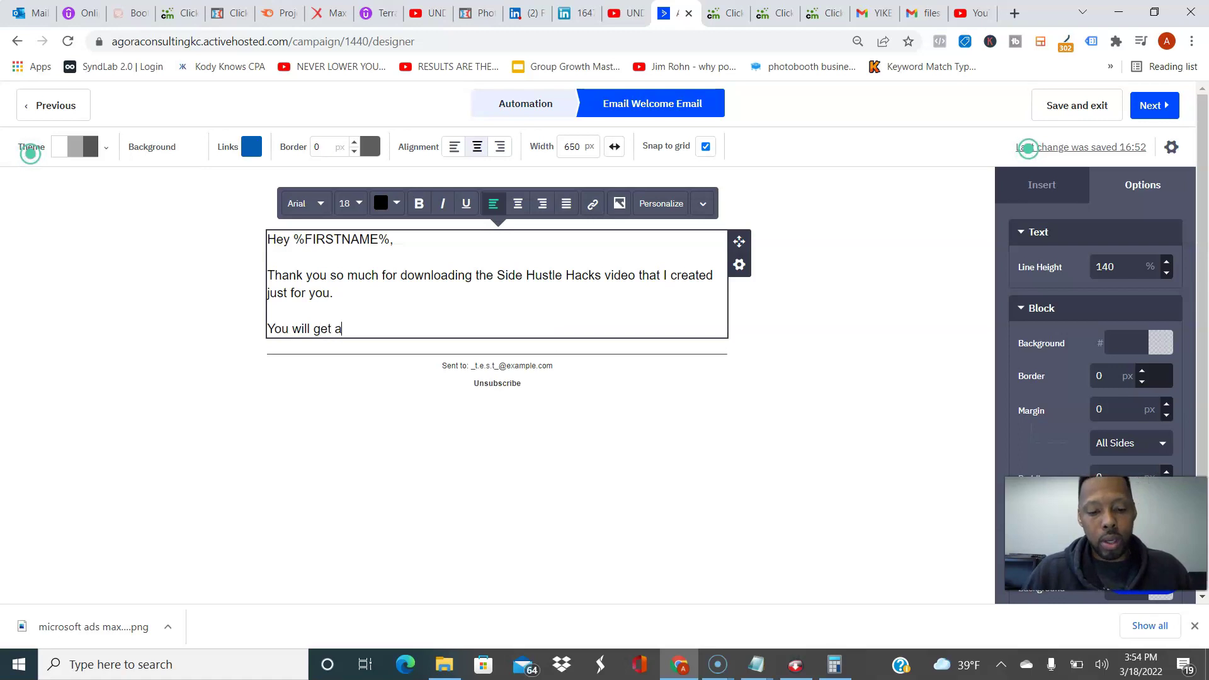
pyautogui.write(' ton of great in')
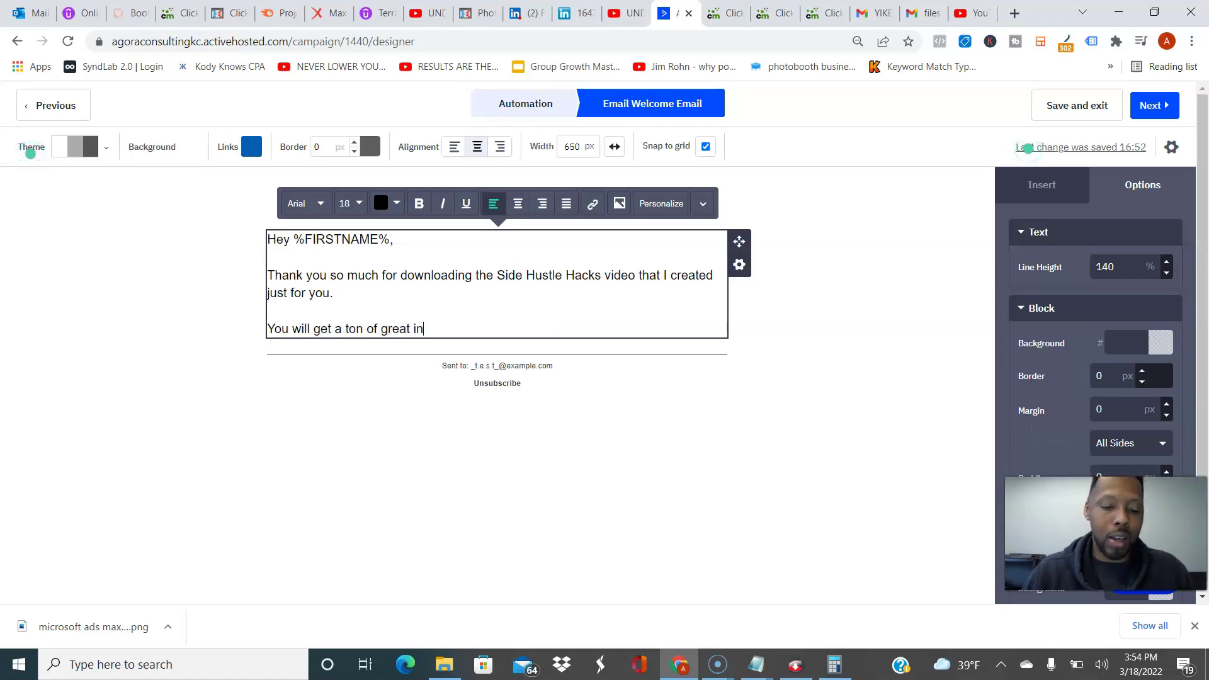
pyautogui.write('formation in ther')
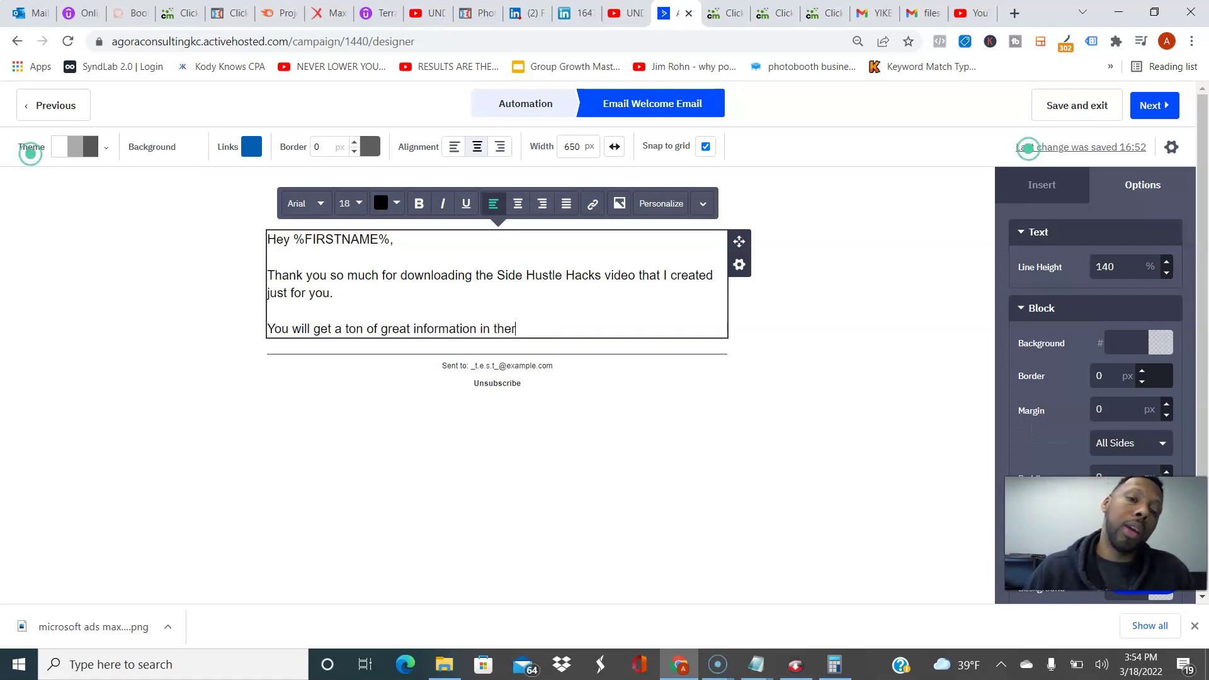
pyautogui.write('e so make s')
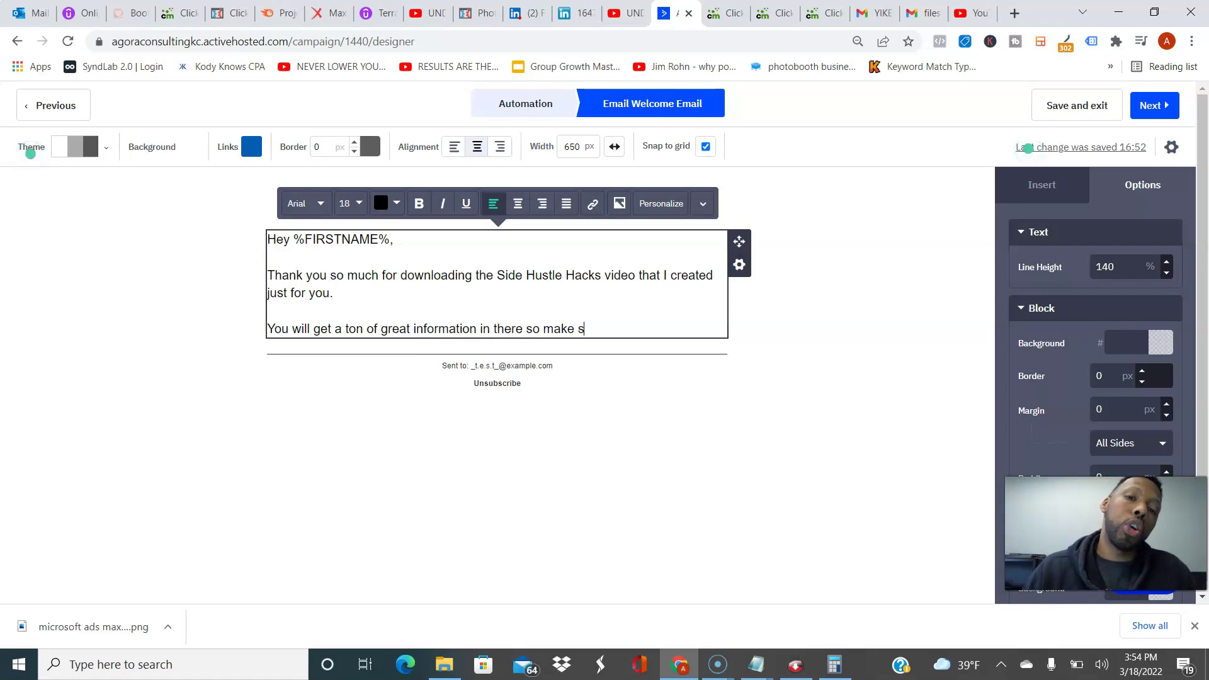
pyautogui.write('ure that you watch all the way towards the end')
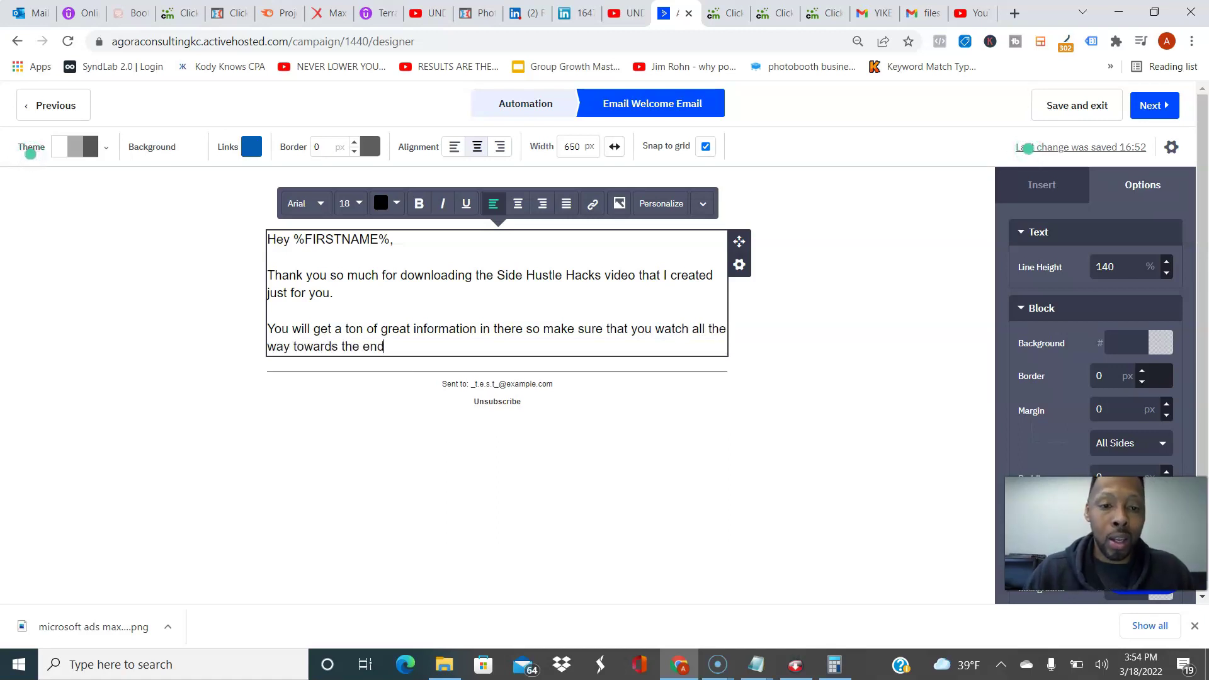
pyautogui.write(', be')
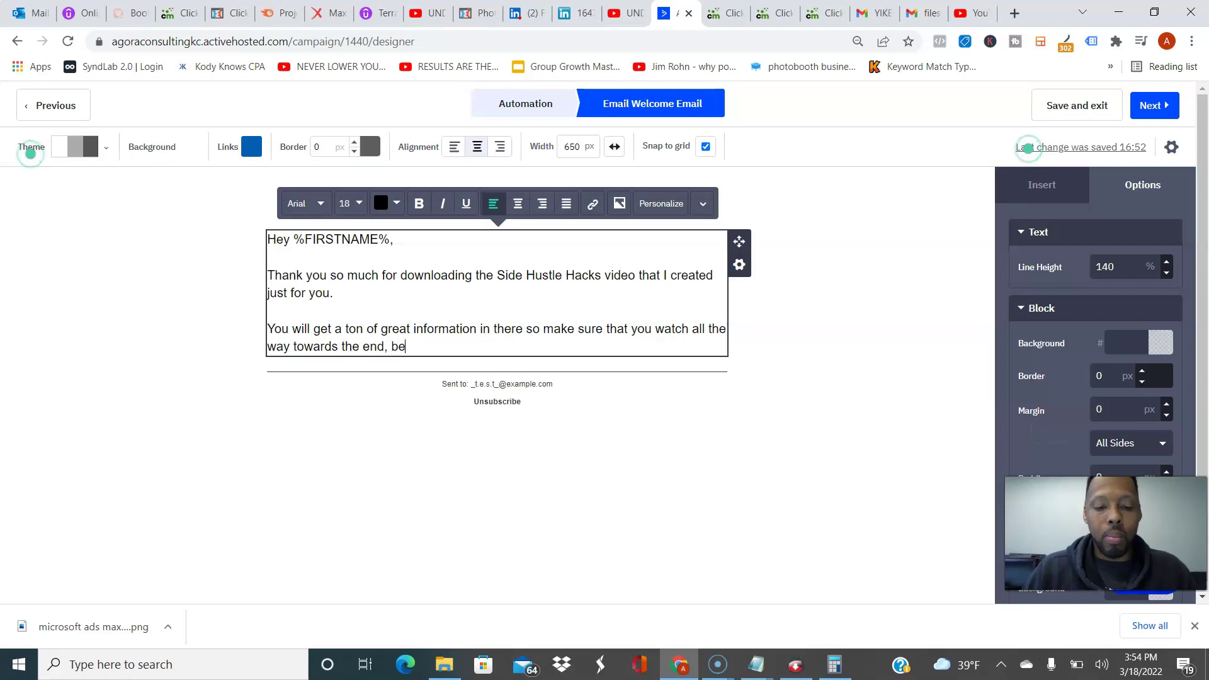
pyautogui.write('cuase')
pyautogui.press('BackSpace')
pyautogui.press('BackSpace')
pyautogui.press('BackSpace')
pyautogui.press('BackSpace')
pyautogui.press('BackSpace')
pyautogui.press('BackSpace')
pyautogui.press('BackSpace')
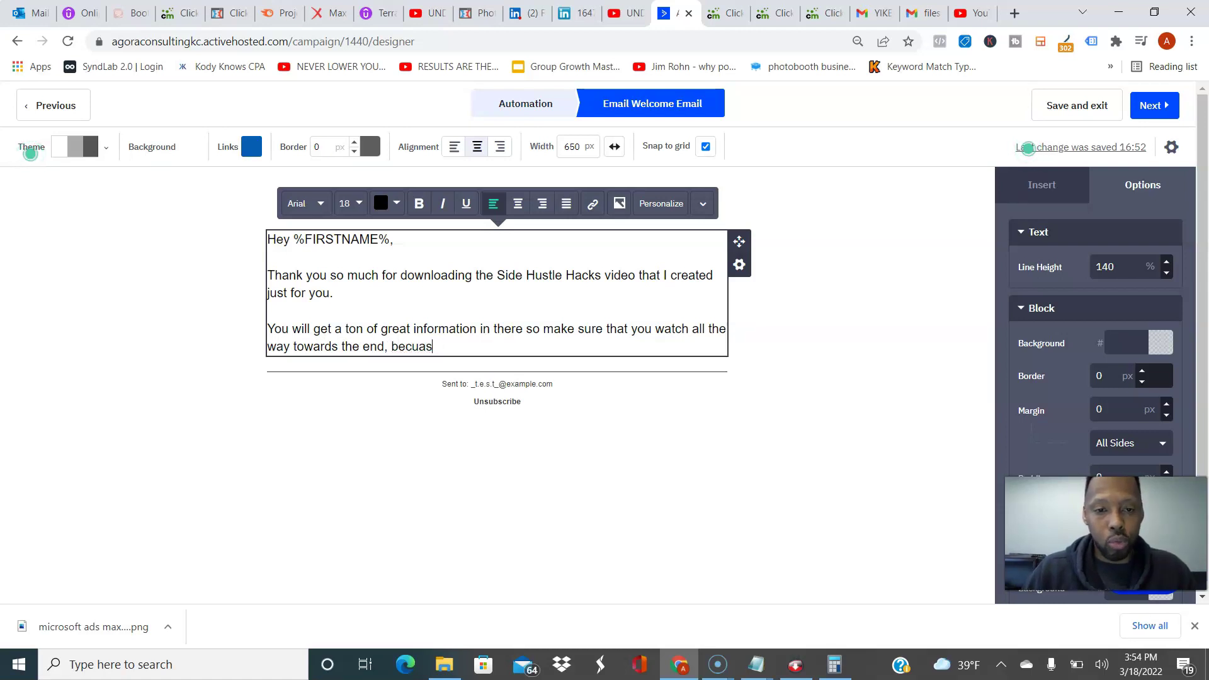
pyautogui.press('BackSpace')
pyautogui.press('BackSpace')
pyautogui.write('d')
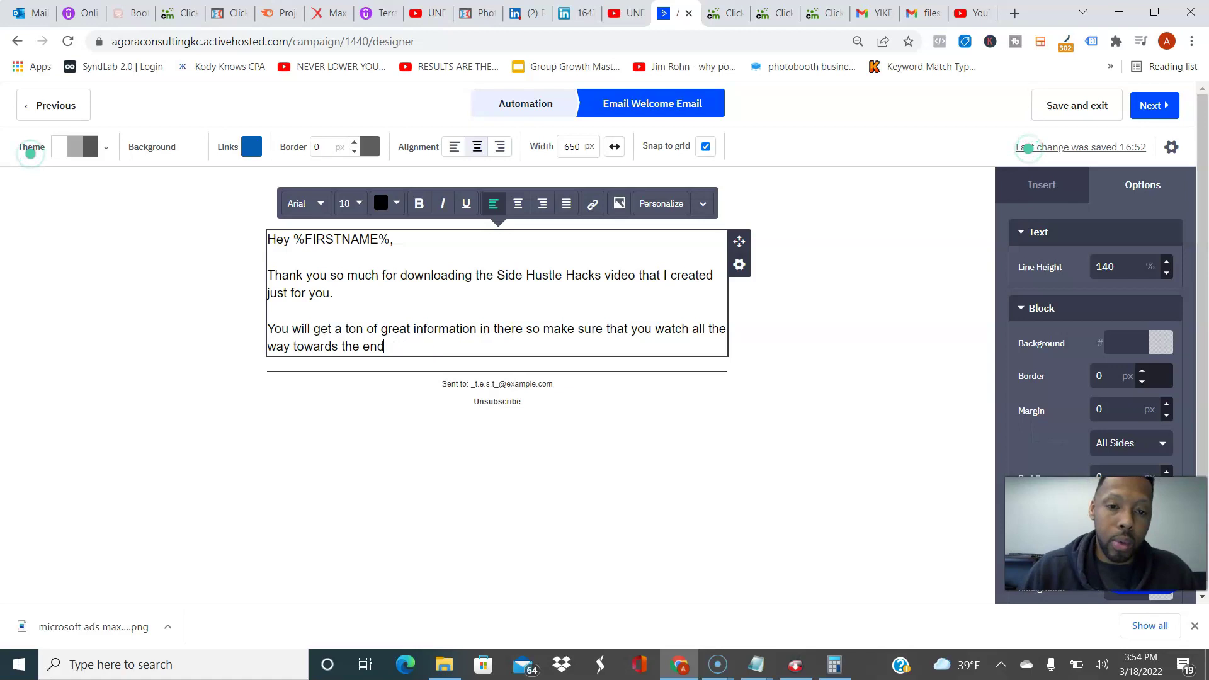
pyautogui.write('.')
pyautogui.press('Return')
pyautogui.press('Return')
# Step: Add the paragraph about getting a free account and doing surveys to get paid
pyautogui.write('If')
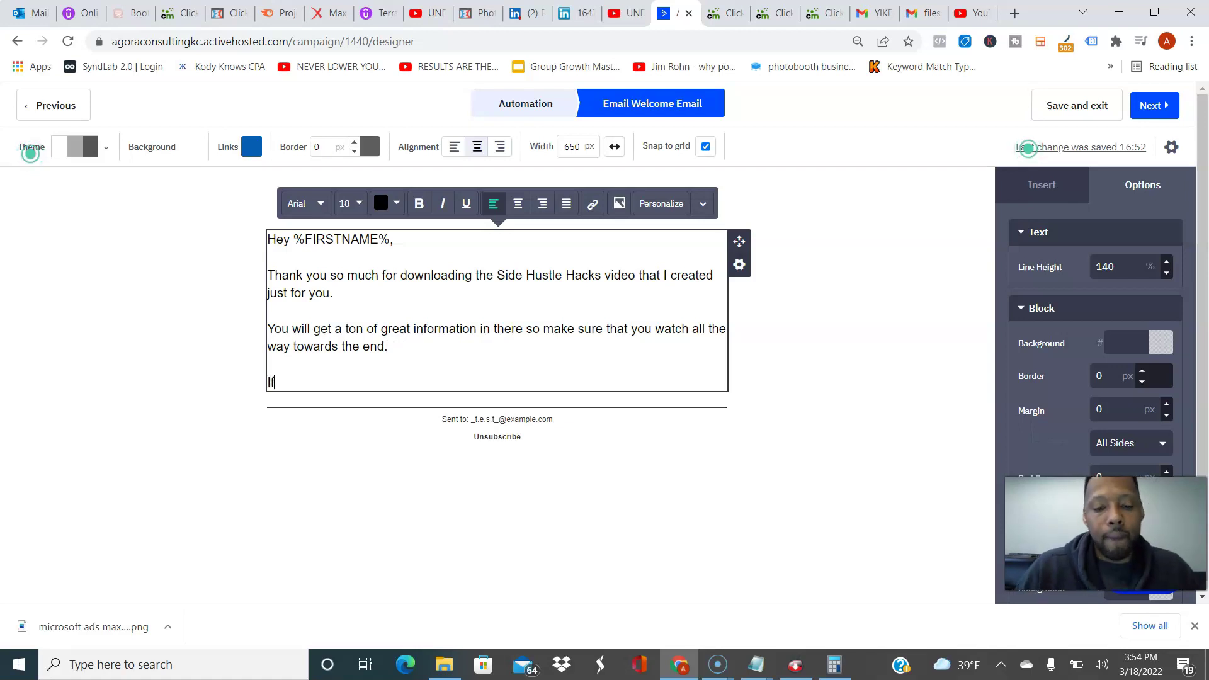
pyautogui.write(" you haven't alrea")
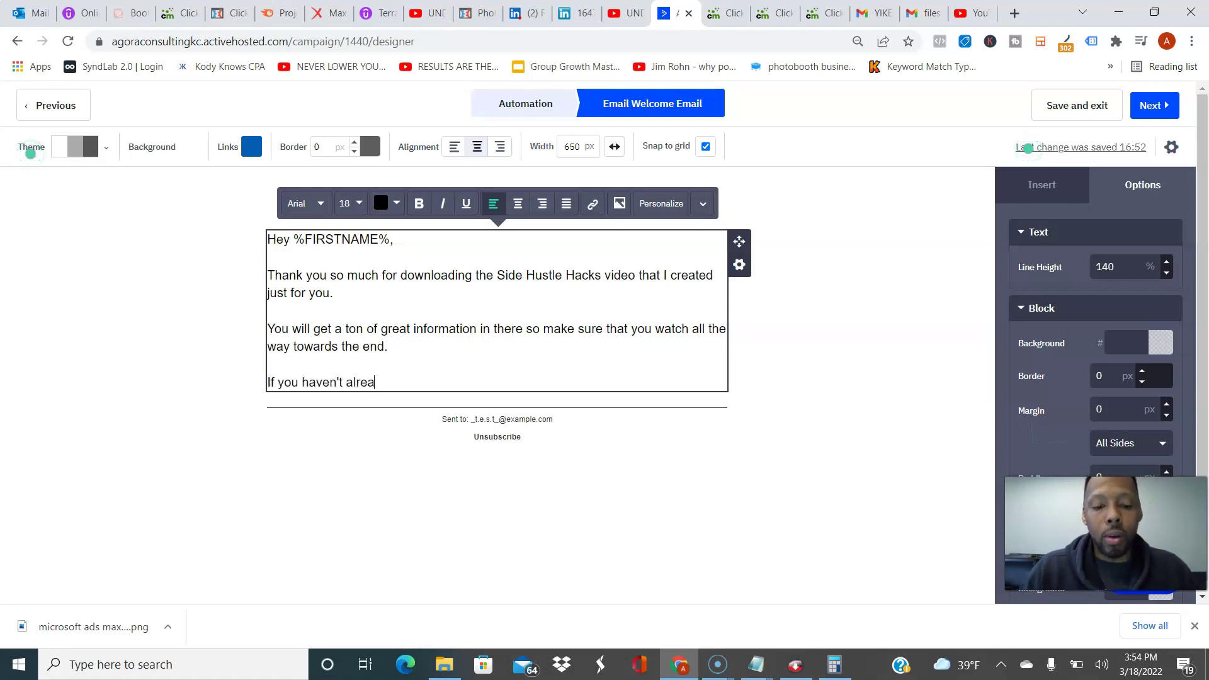
pyautogui.write('dy p')
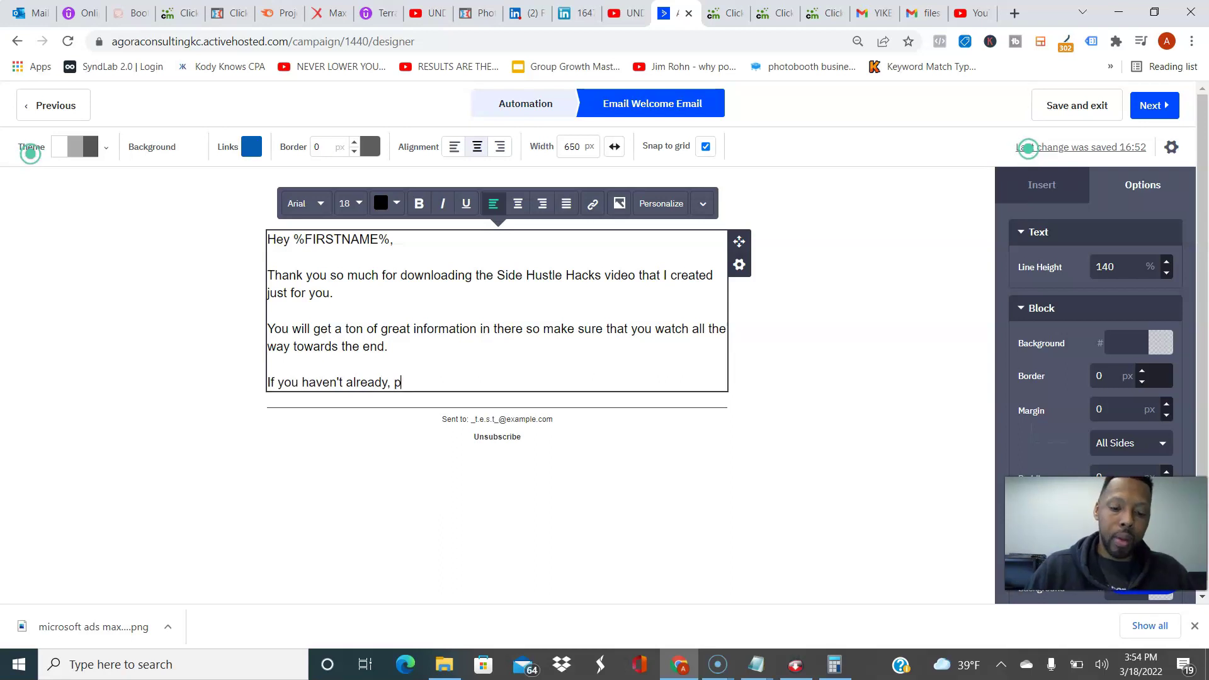
pyautogui.write('lease go ahead ')
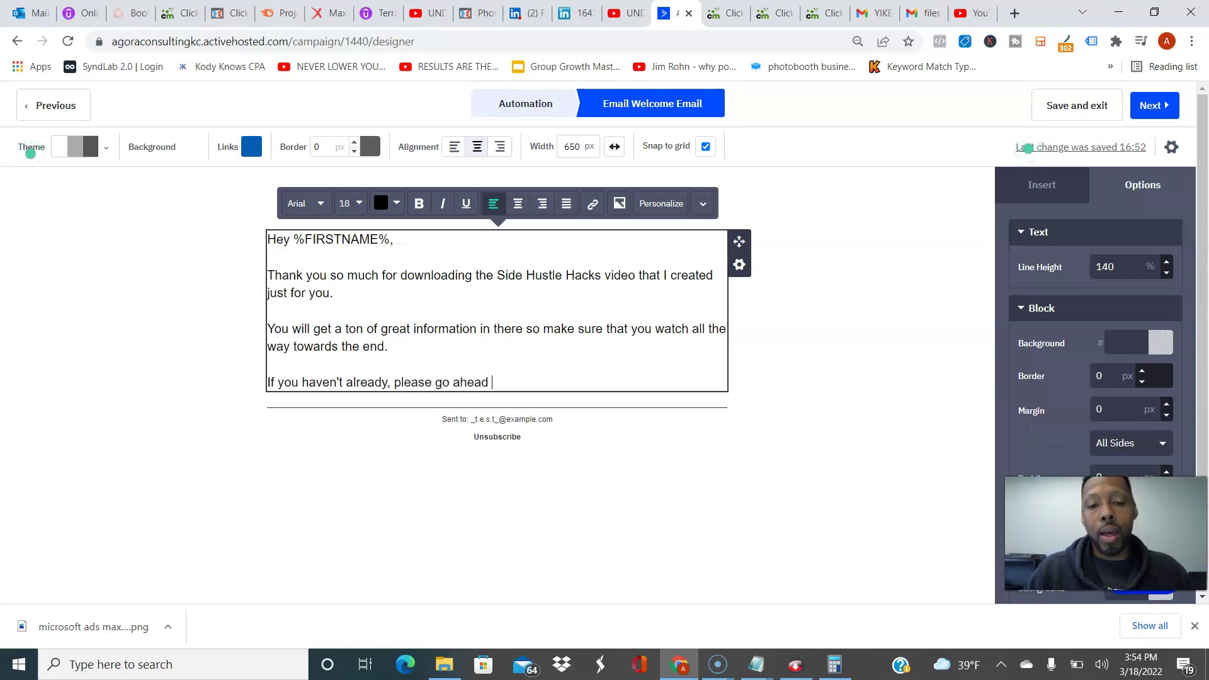
pyautogui.write('and get you')
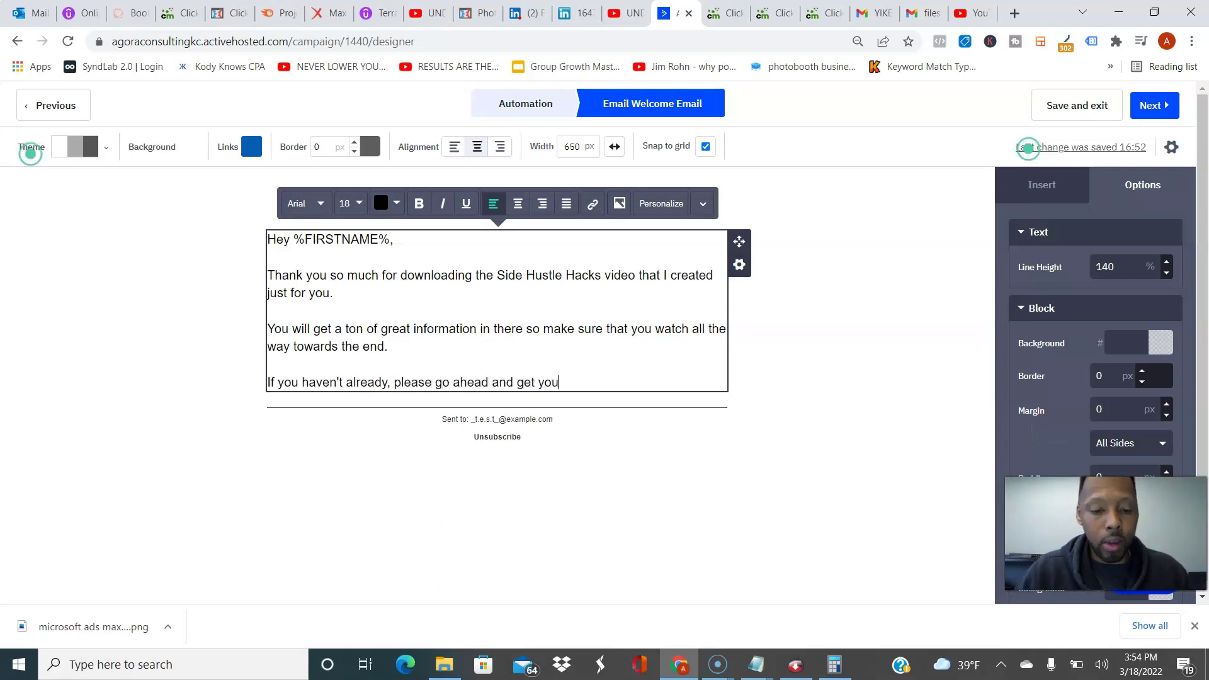
pyautogui.write('r free ac')
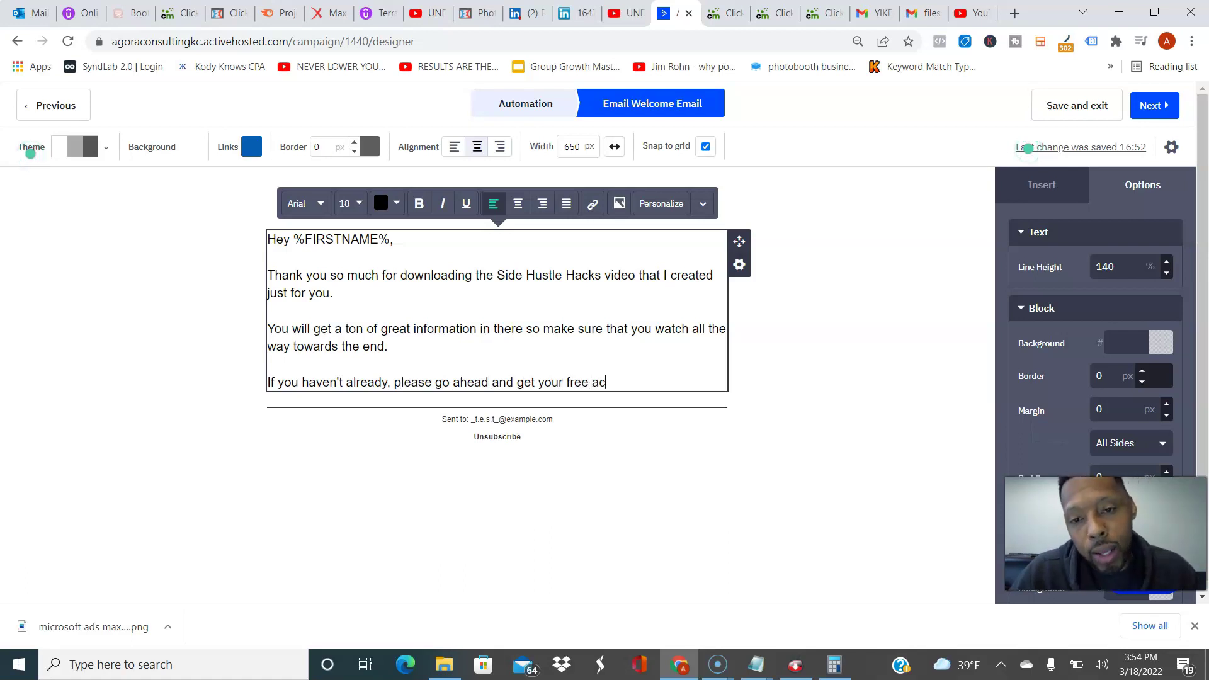
pyautogui.write('count to download')
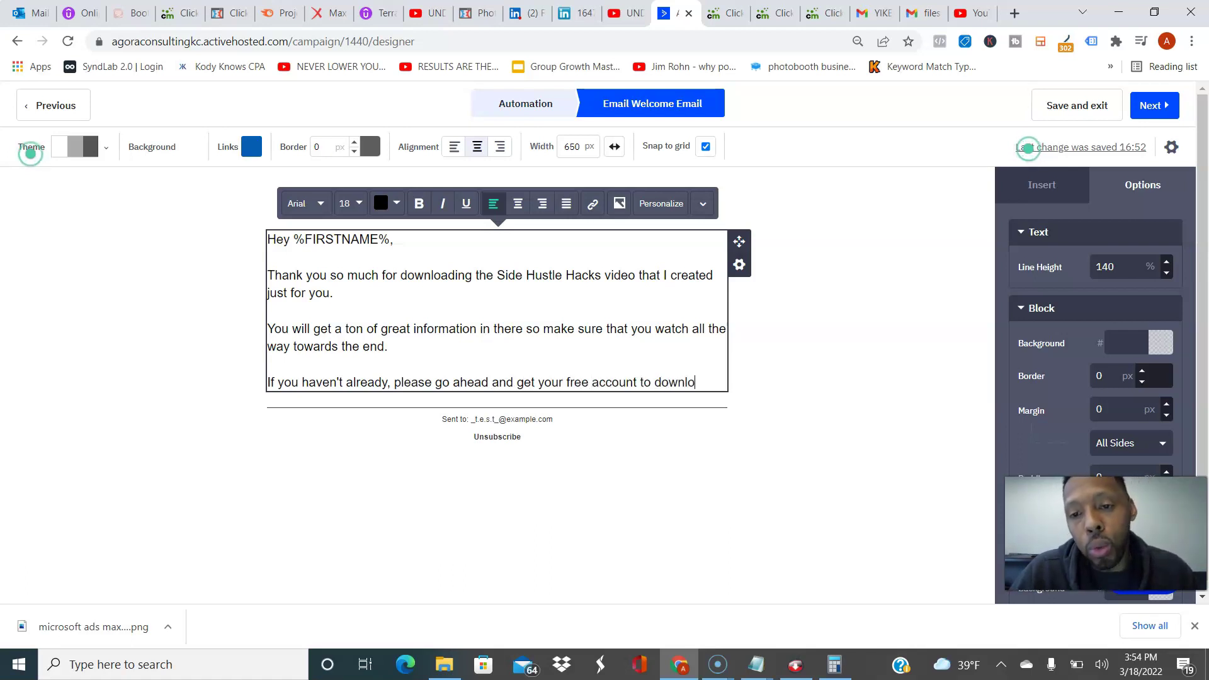
pyautogui.press('BackSpace')
pyautogui.press('BackSpace')
pyautogui.press('BackSpace')
pyautogui.press('BackSpace')
pyautogui.press('BackSpace')
pyautogui.press('BackSpace')
pyautogui.press('BackSpace')
pyautogui.press('BackSpace')
pyautogui.write('start')
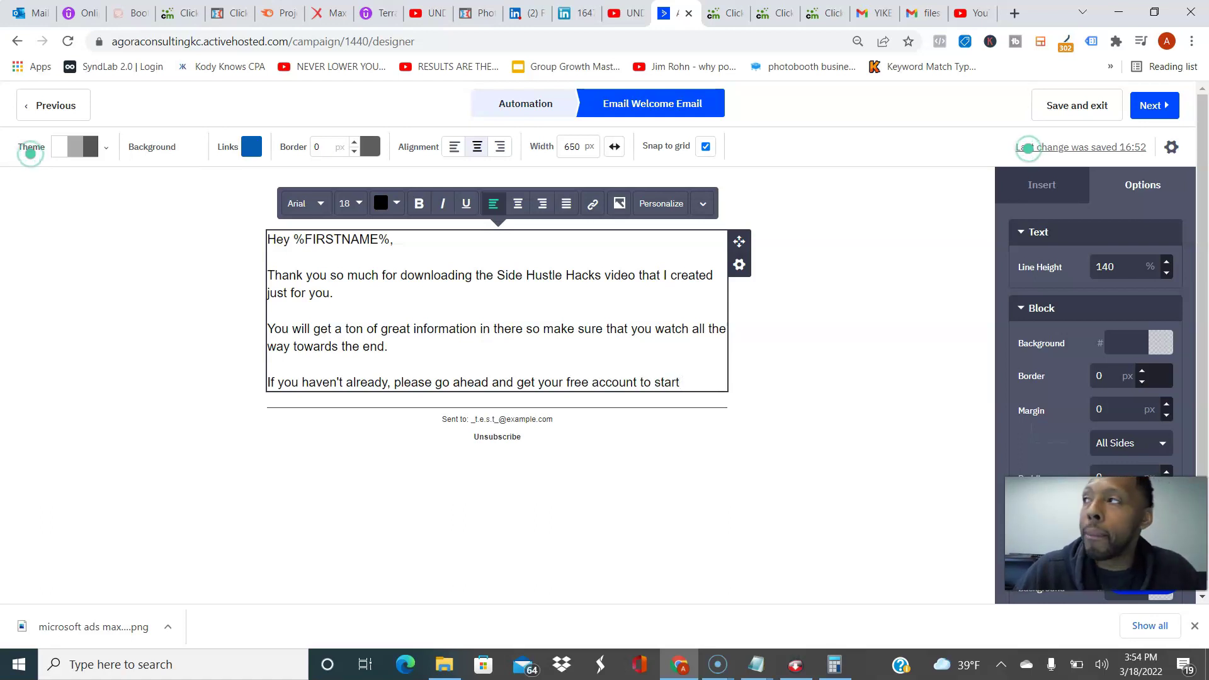
pyautogui.write(' you')
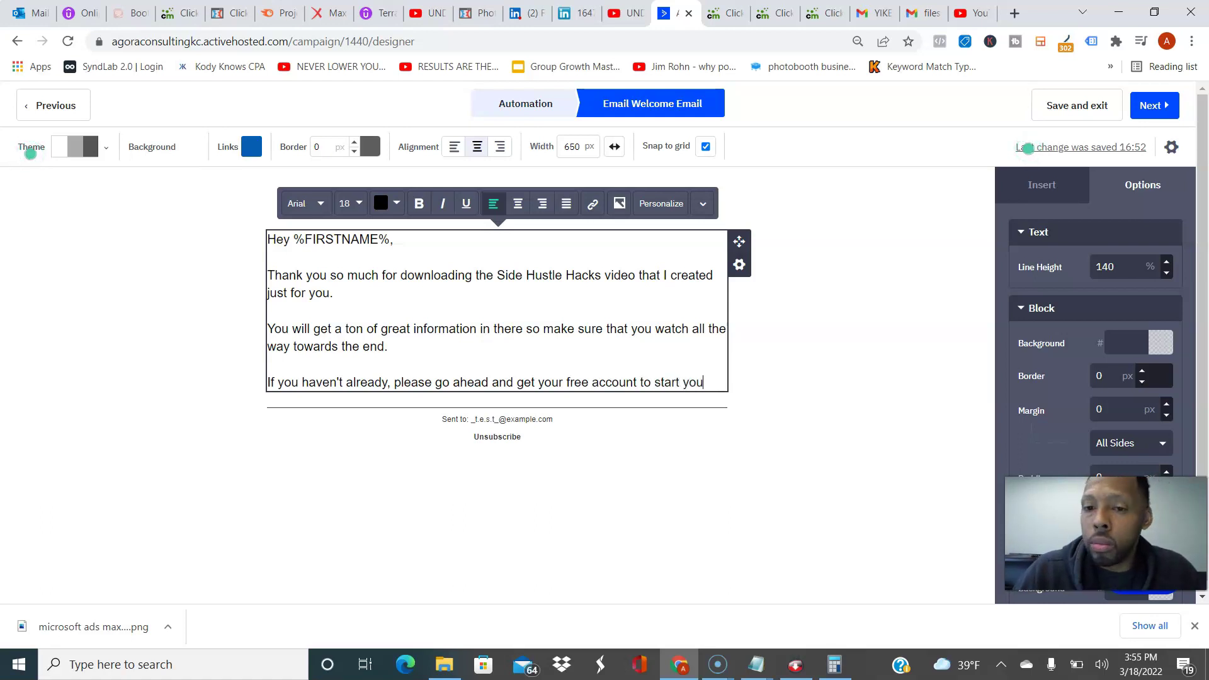
pyautogui.press('BackSpace')
pyautogui.press('BackSpace')
pyautogui.press('BackSpace')
pyautogui.write('doing your ')
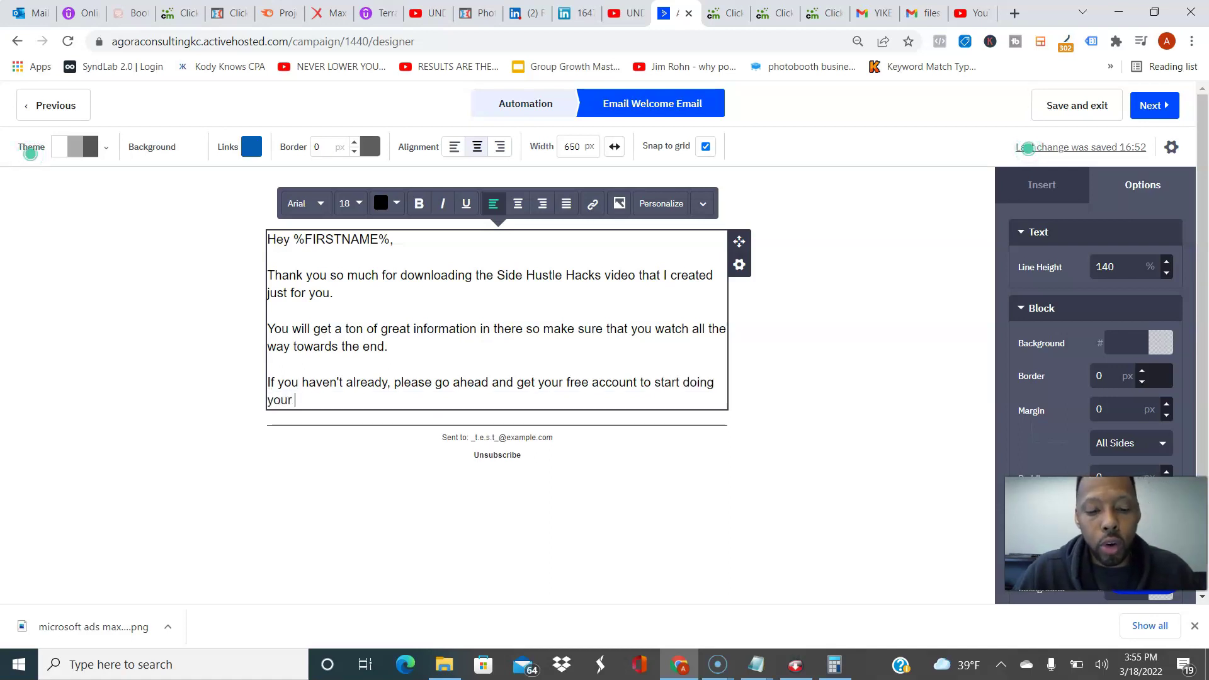
pyautogui.write('surveys ')
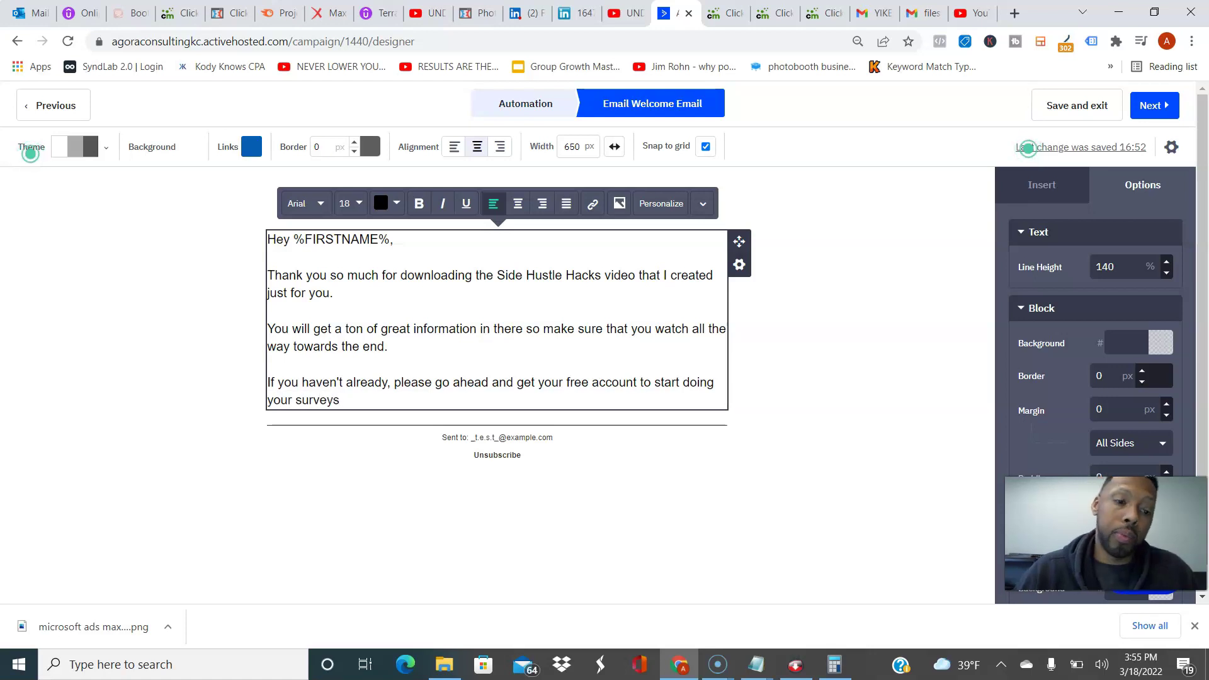
pyautogui.write('in order that y')
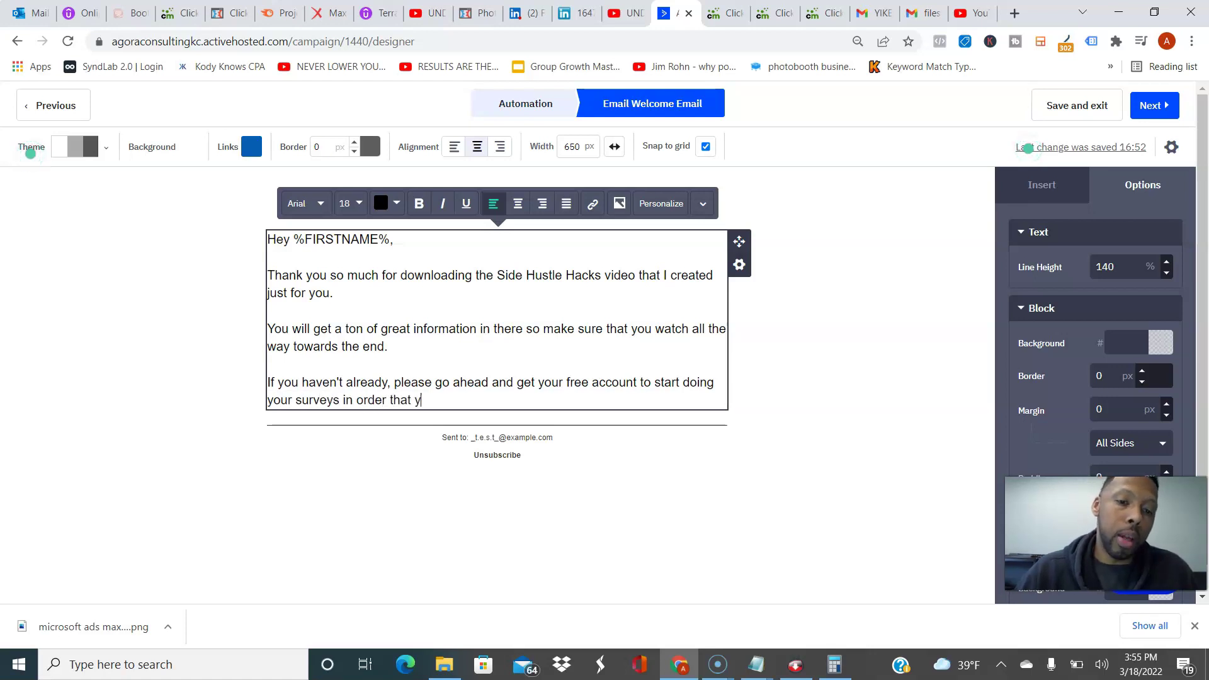
pyautogui.write('ou can get paid')
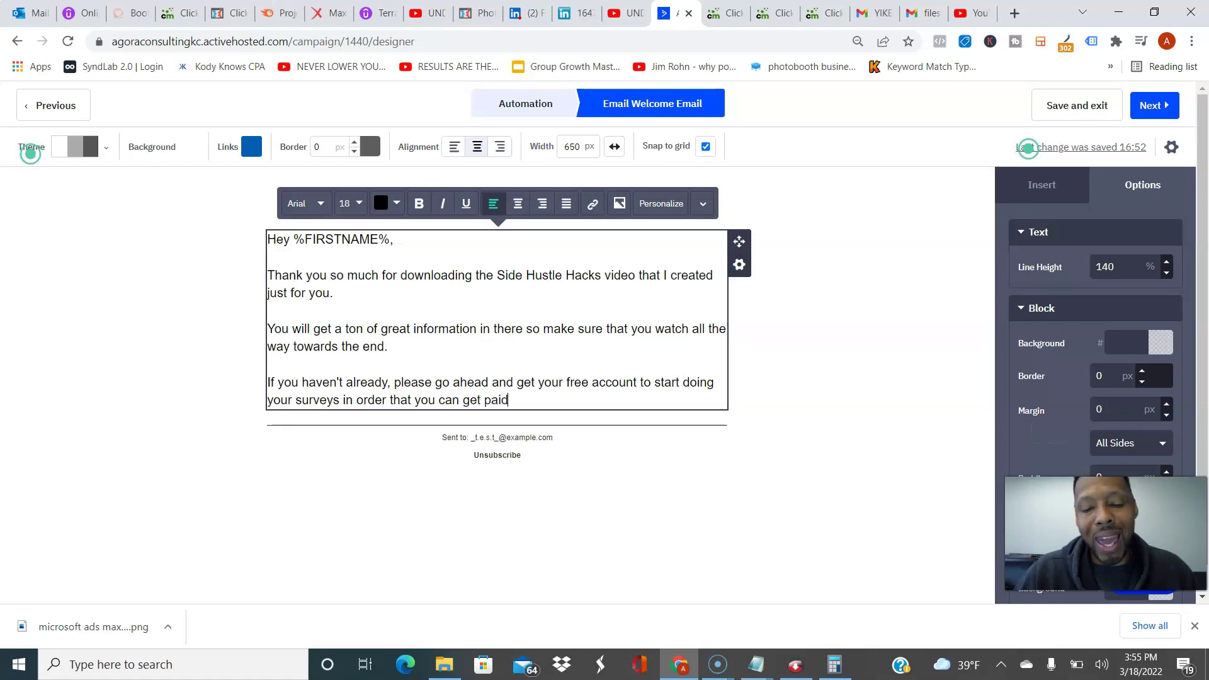
pyautogui.write('. That')
pyautogui.press('BackSpace')
pyautogui.press('BackSpace')
pyautogui.write('is is ')
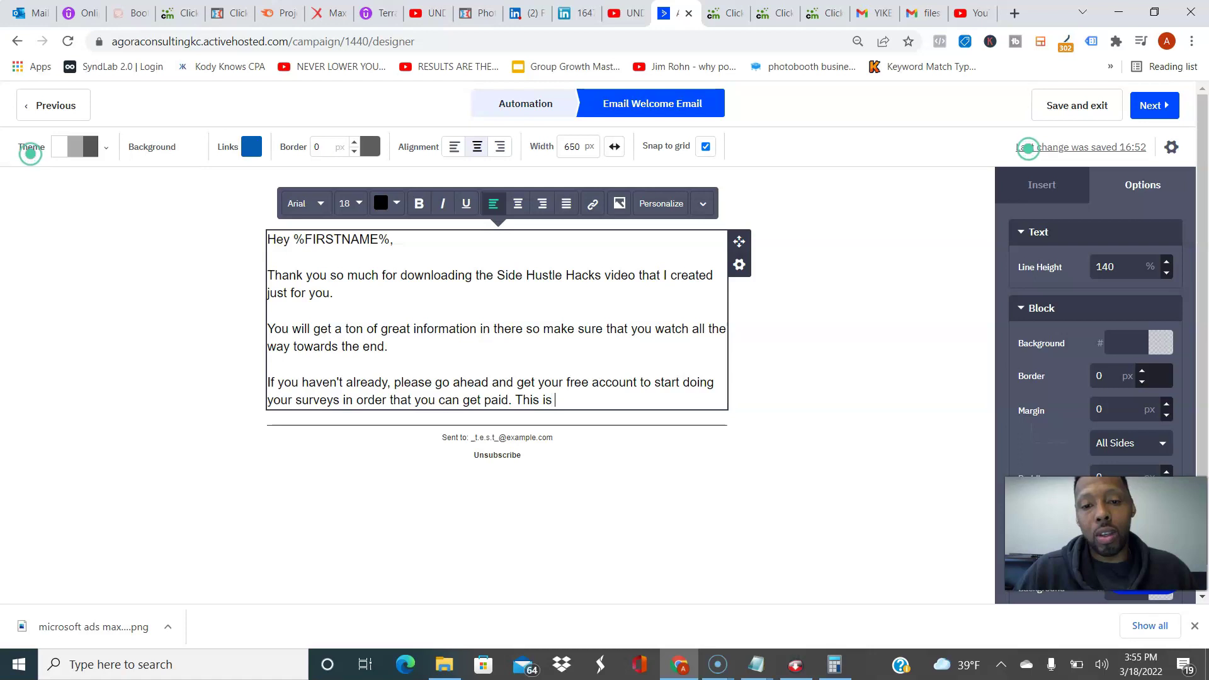
pyautogui.write('the easiest ')
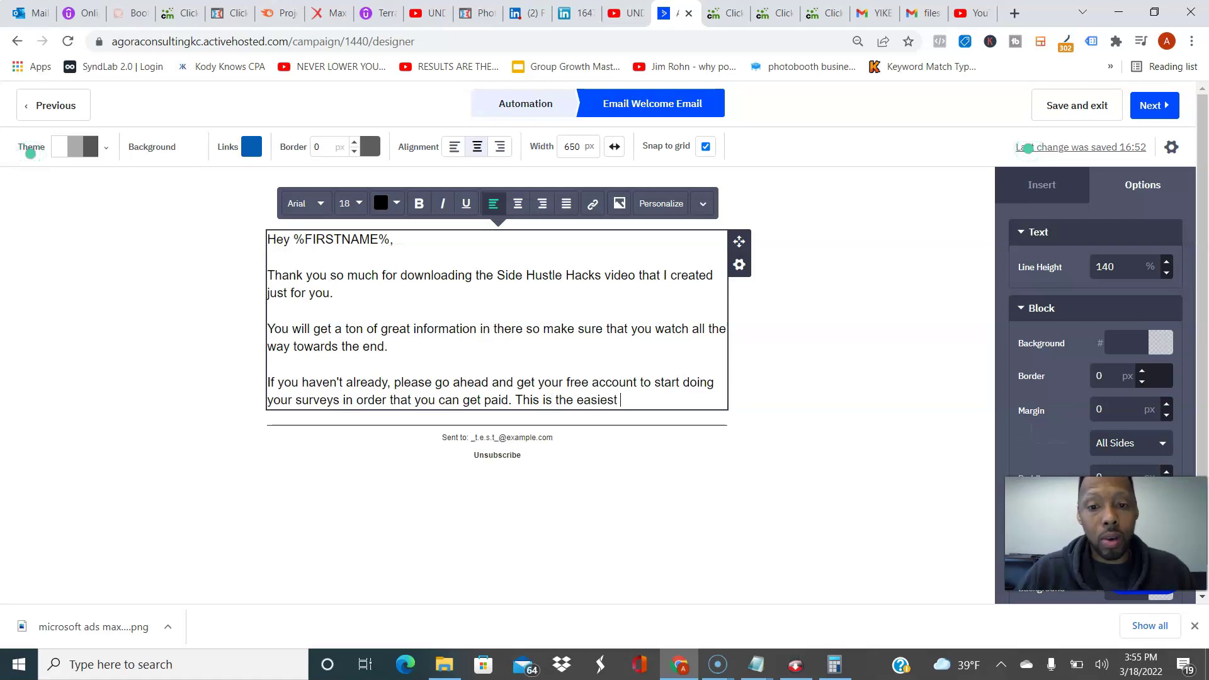
pyautogui.write("work I've e")
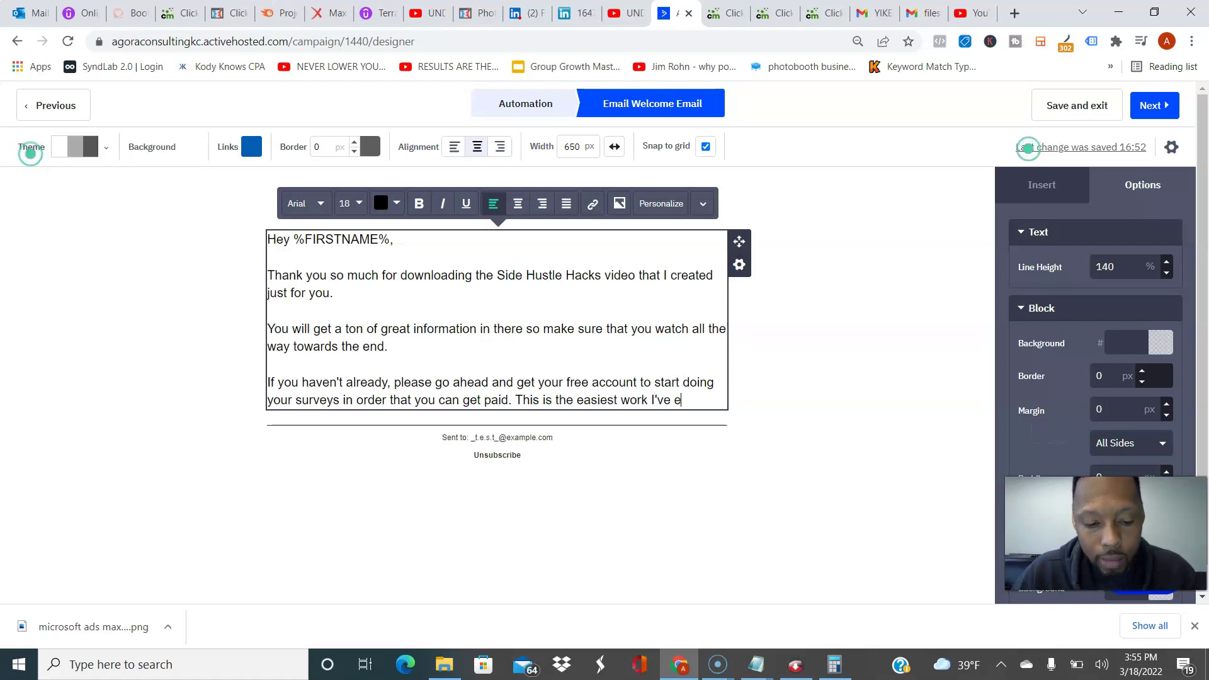
pyautogui.write('ver done.')
pyautogui.press('Return')
pyautogui.press('Return')
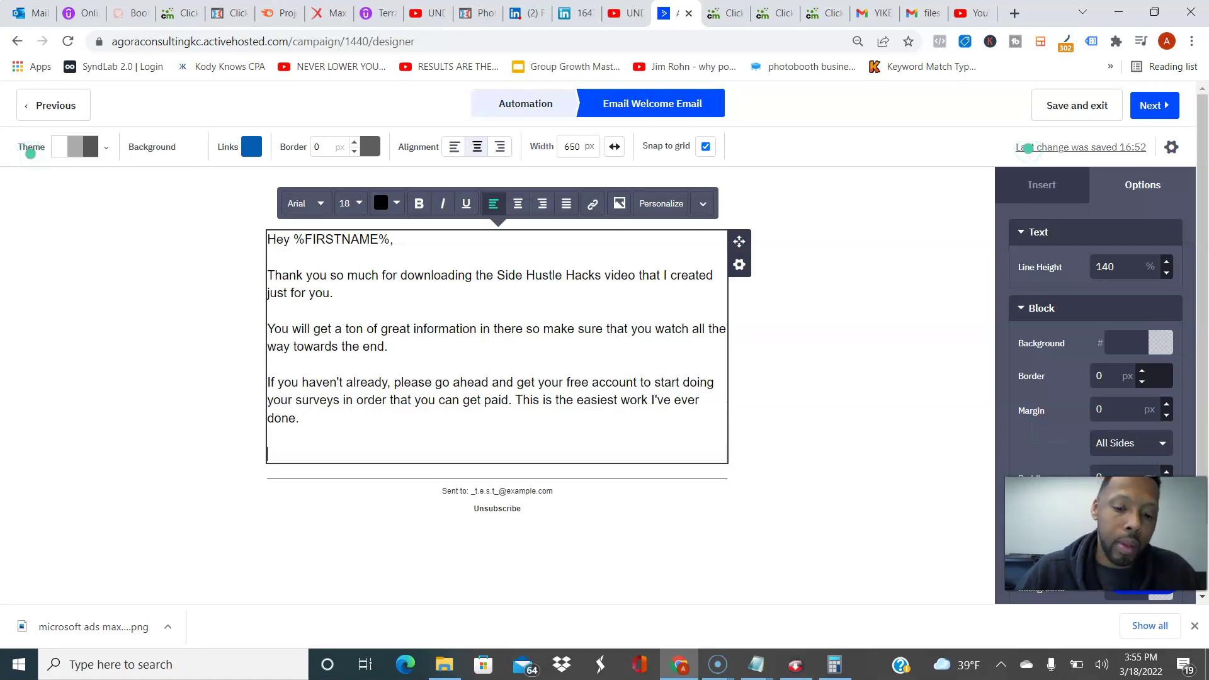
# Step: Add the paragraph inviting readers to the Facebook group to ask questions anytime
pyautogui.write("Don't o")
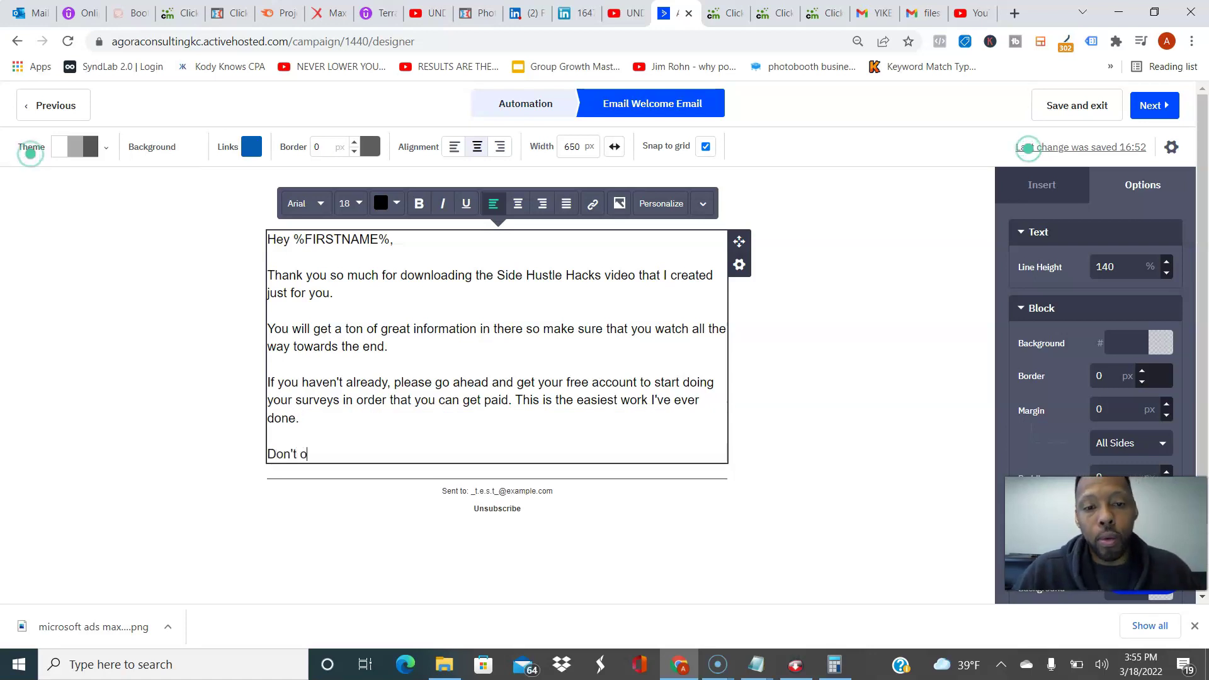
pyautogui.press('BackSpace')
pyautogui.write('forget t')
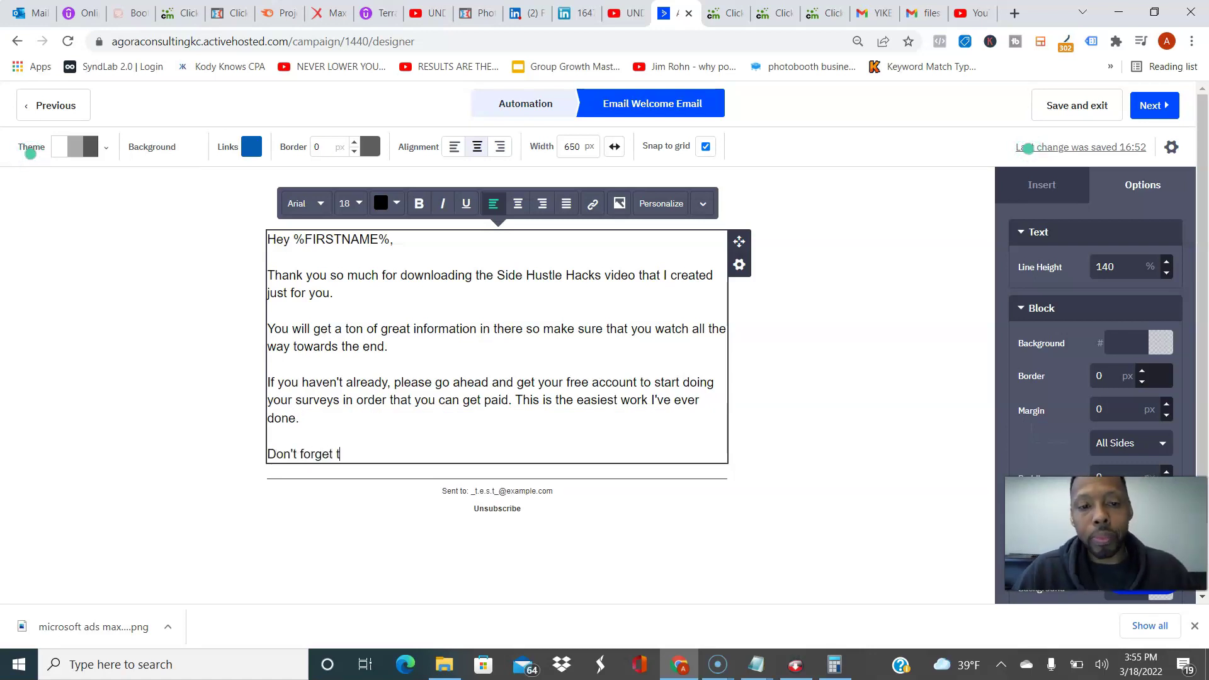
pyautogui.write('o join me in my ')
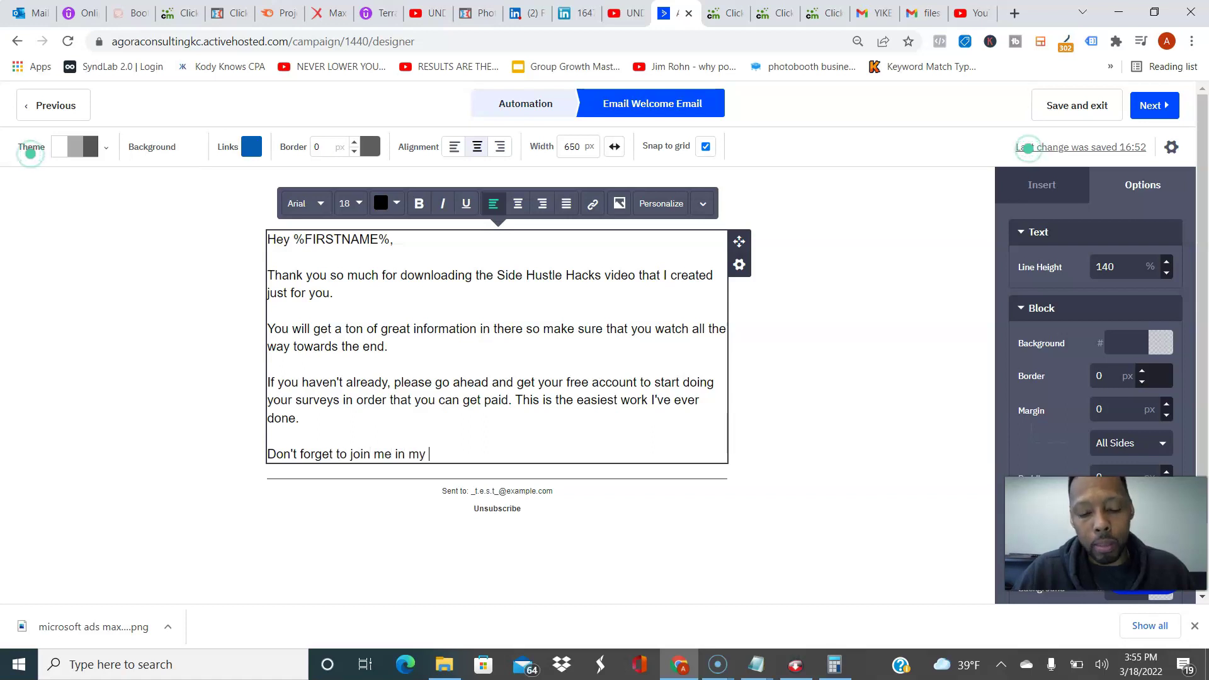
pyautogui.write('facebook ')
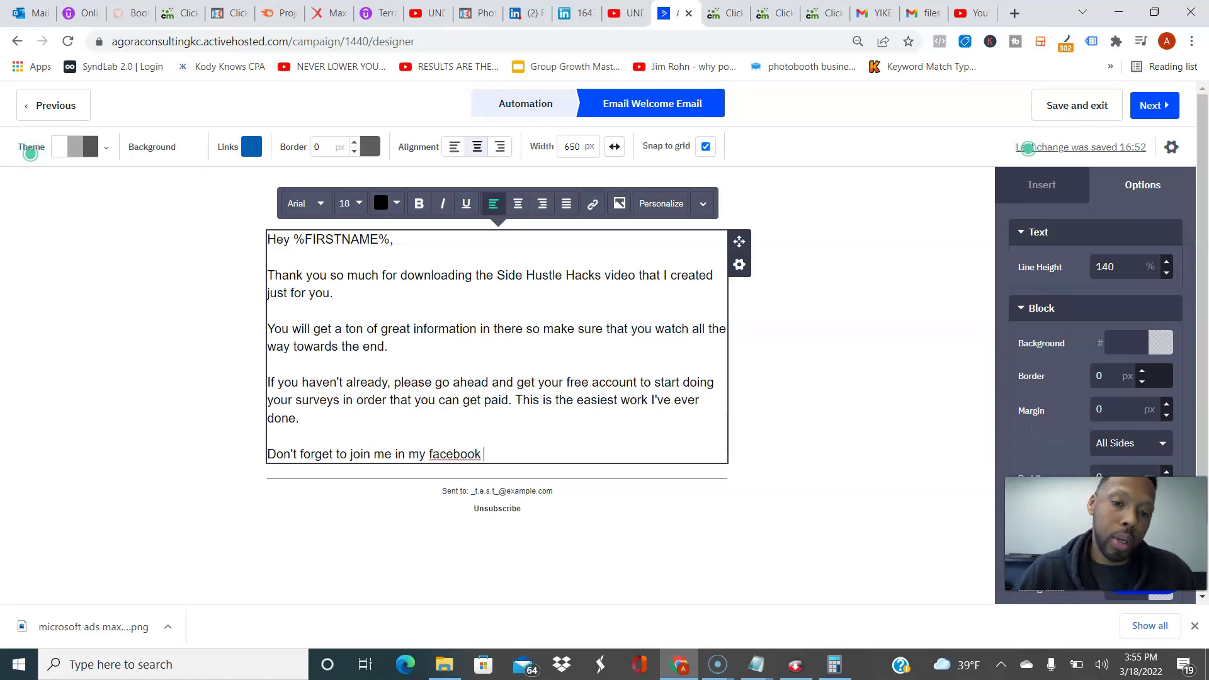
pyautogui.write('group')
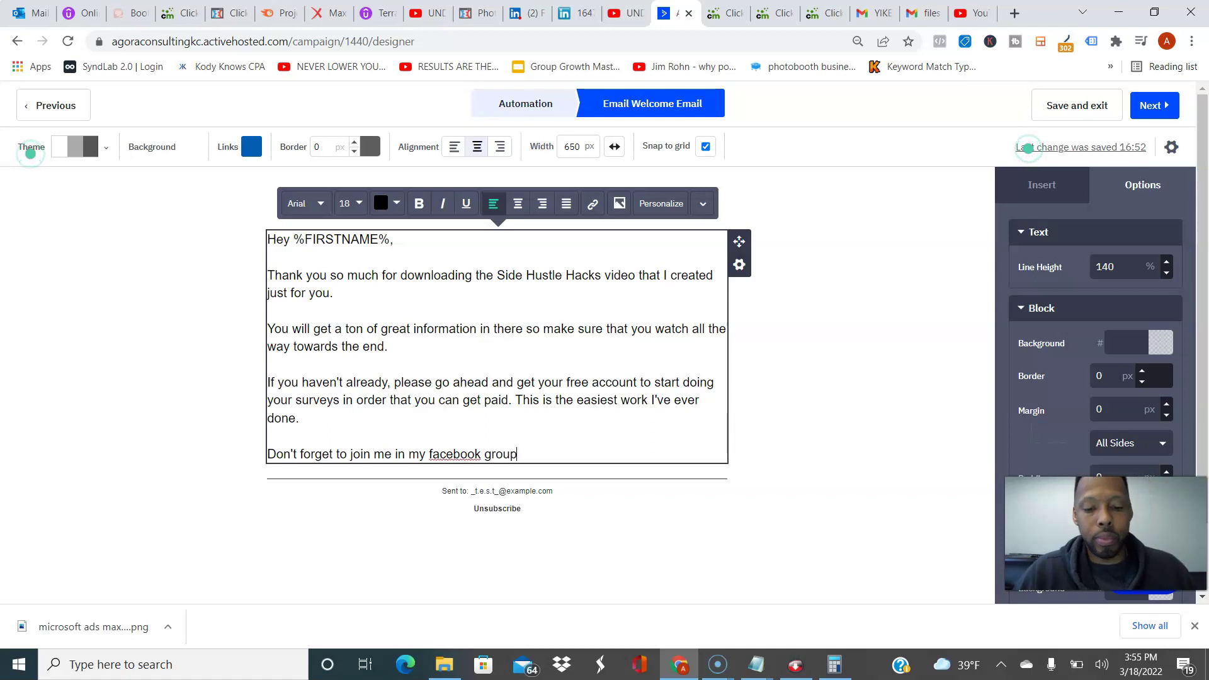
pyautogui.write(' where you can ')
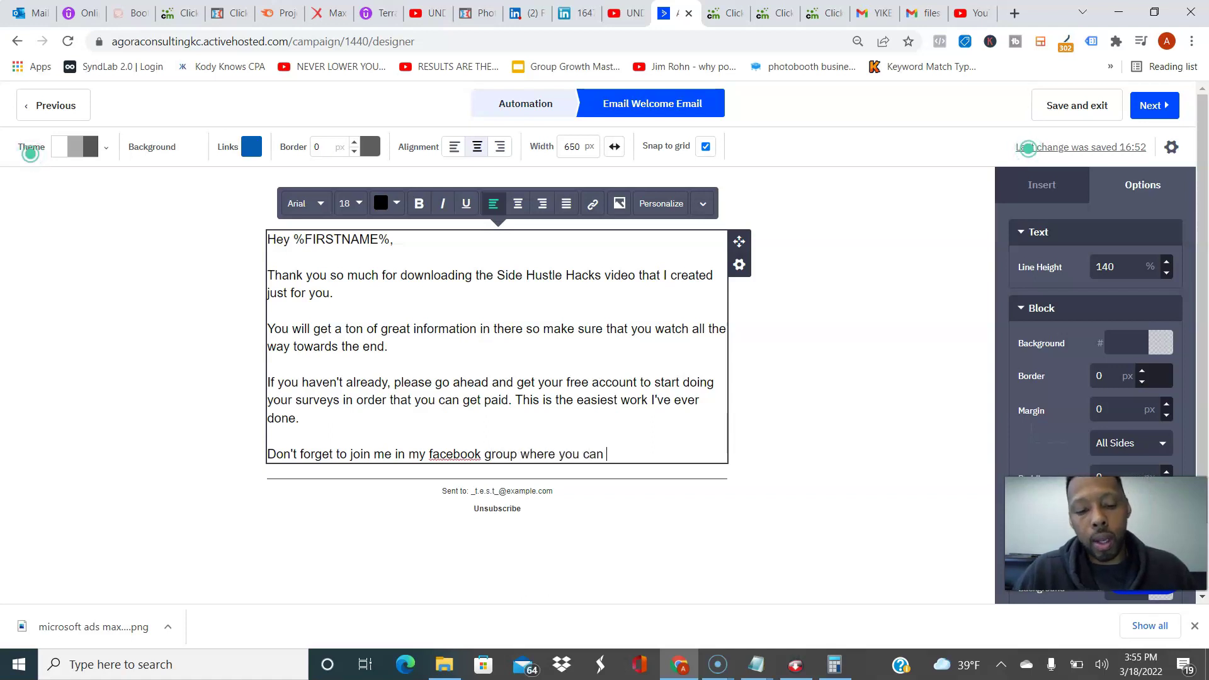
pyautogui.write('get access to me, anytime. Y')
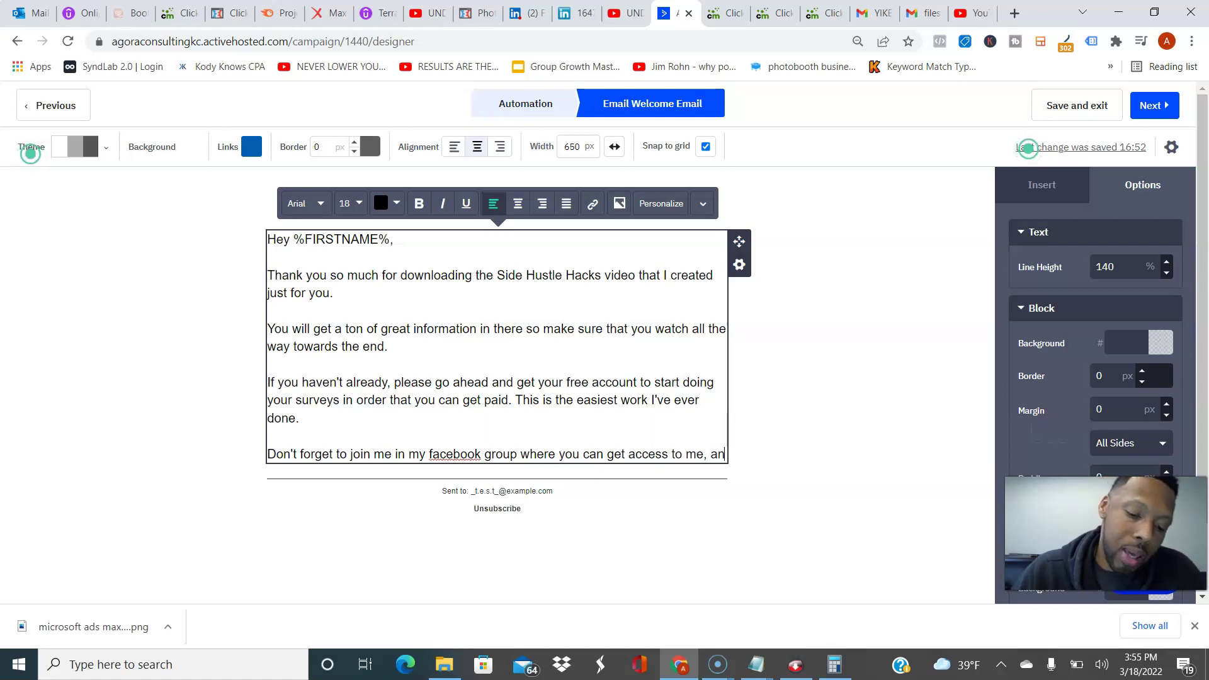
pyautogui.press('BackSpace')
pyautogui.write('Just ans')
pyautogui.press('BackSpace')
pyautogui.press('BackSpace')
pyautogui.press('BackSpace')
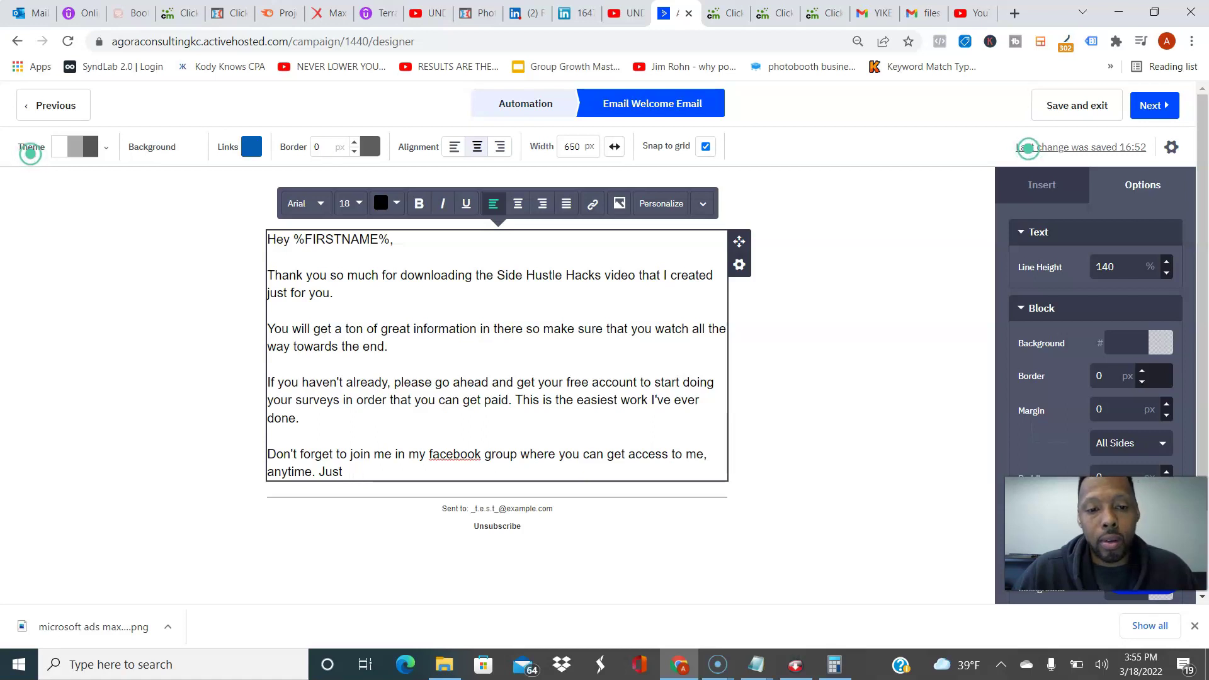
pyautogui.write('ask any ')
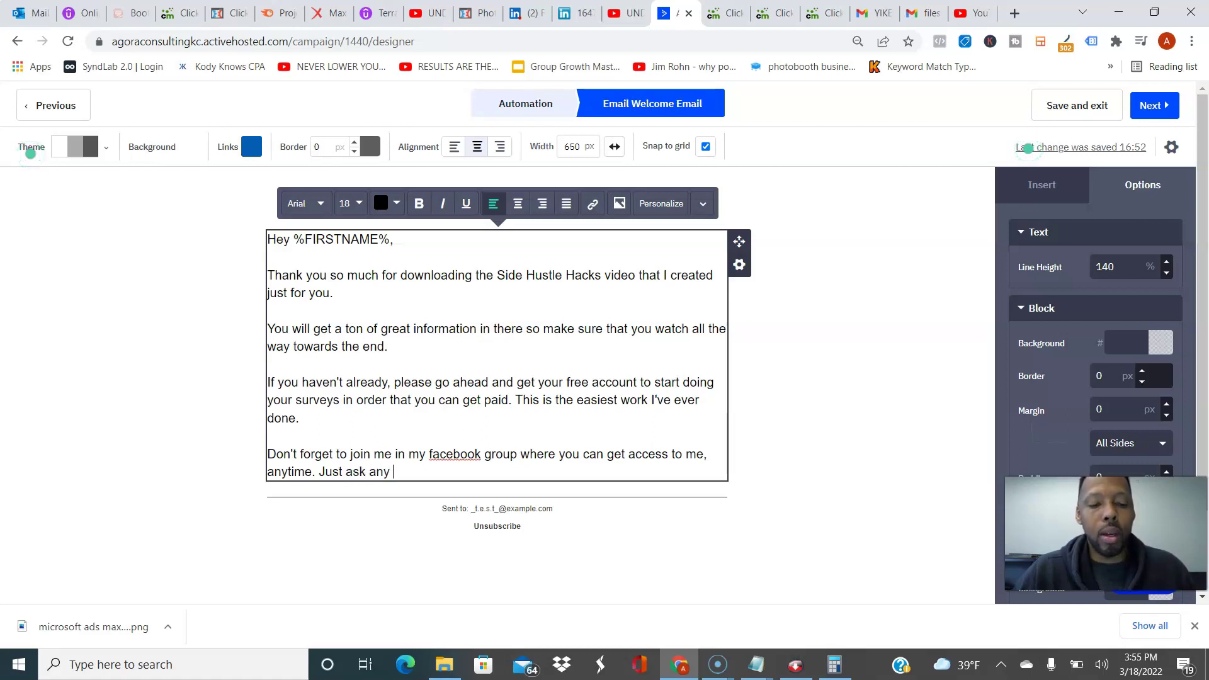
pyautogui.write('questions')
pyautogui.press('BackSpace')
pyautogui.write(', and I will')
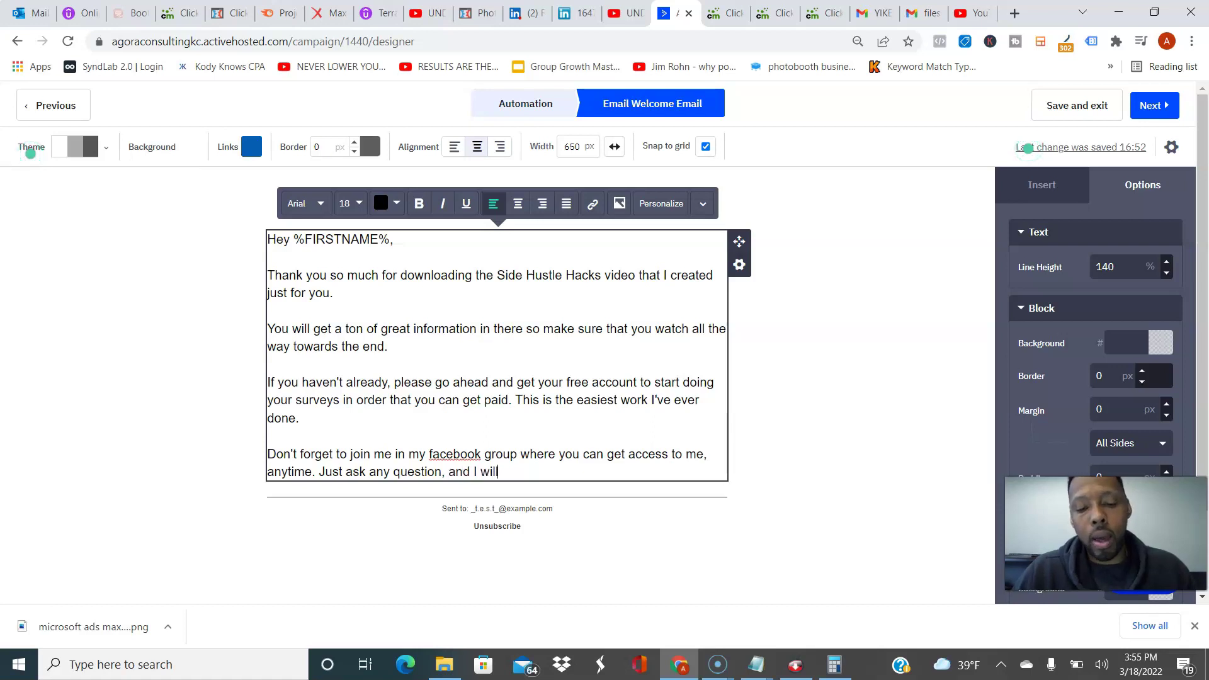
pyautogui.write(' be there to answer.')
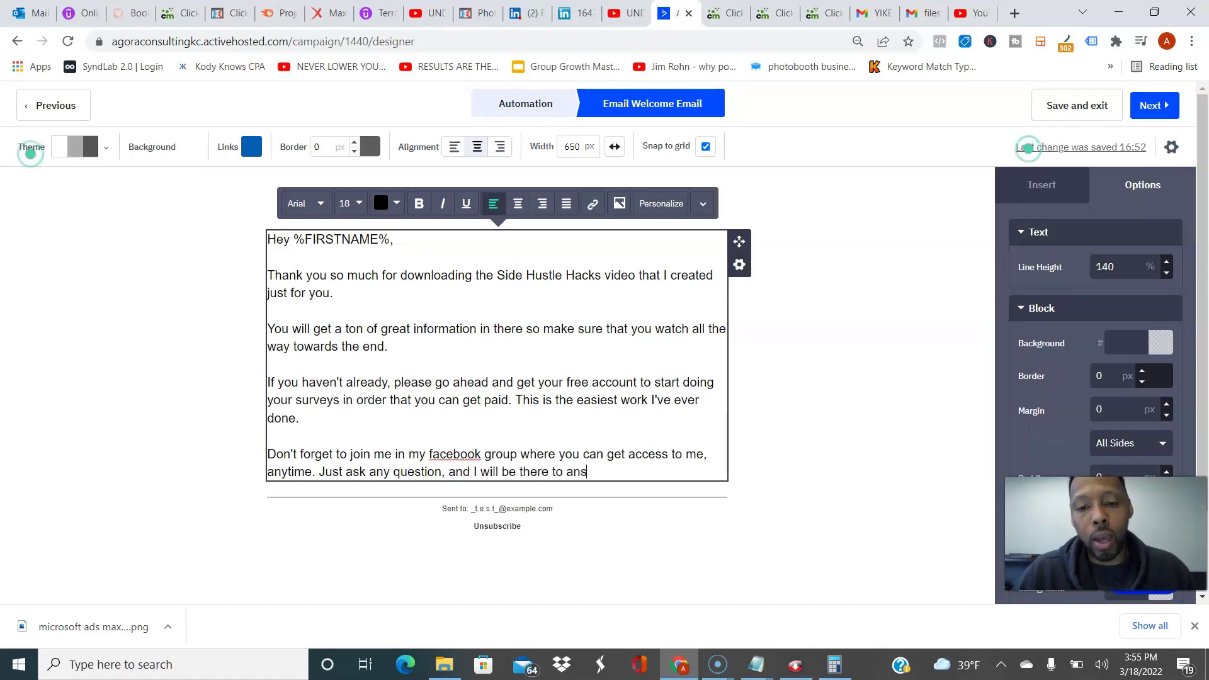
pyautogui.press('Return')
pyautogui.press('Return')
# Step: Add the 'please do not be slow to reach out. Thanks!' line and the sender's name sign-off
pyautogui.write('If')
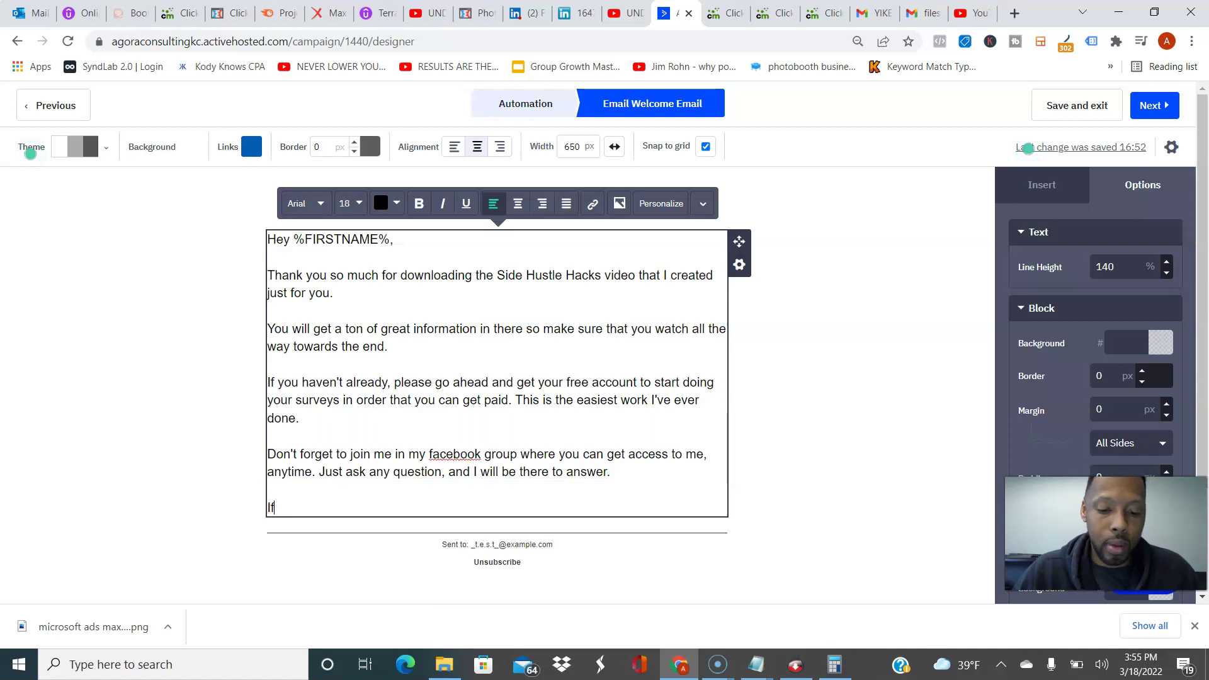
pyautogui.write(' you have any ')
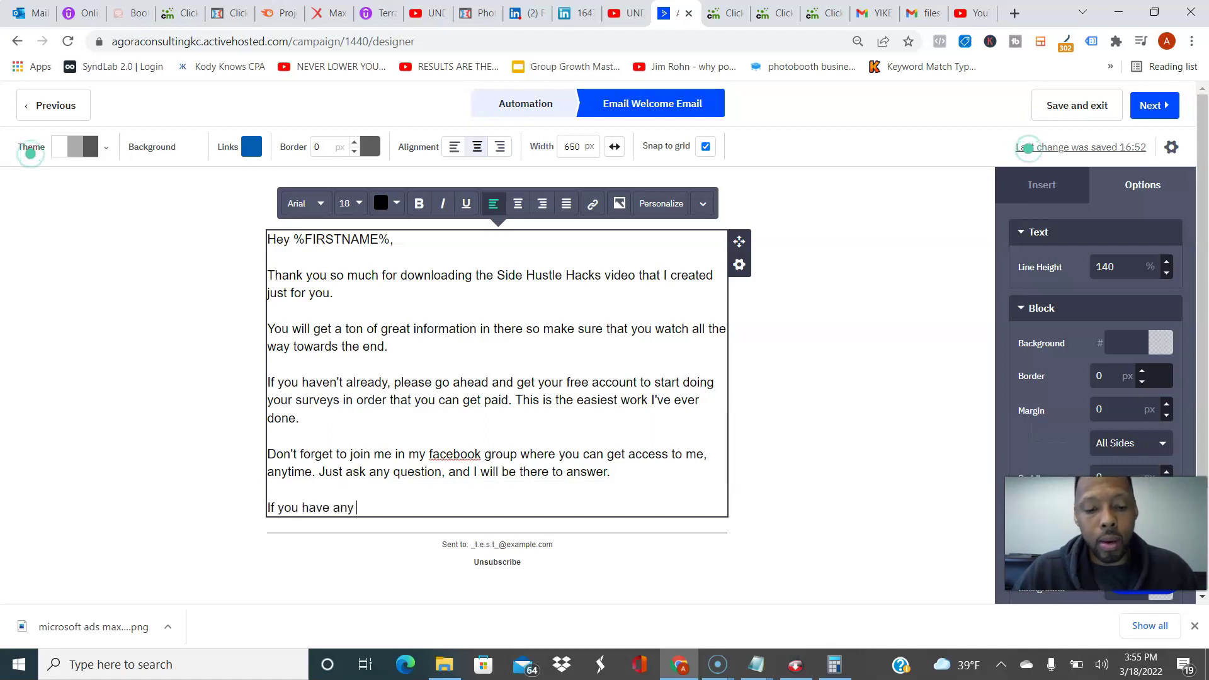
pyautogui.write('questions, pl')
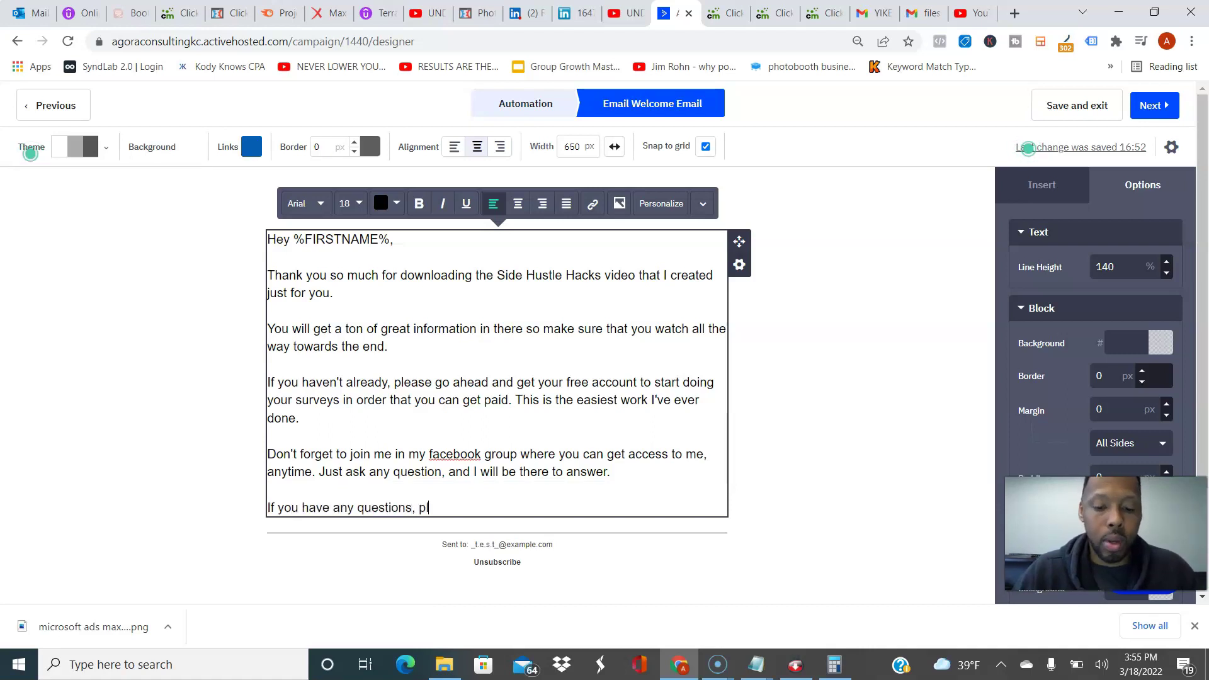
pyautogui.write('ease do not be ')
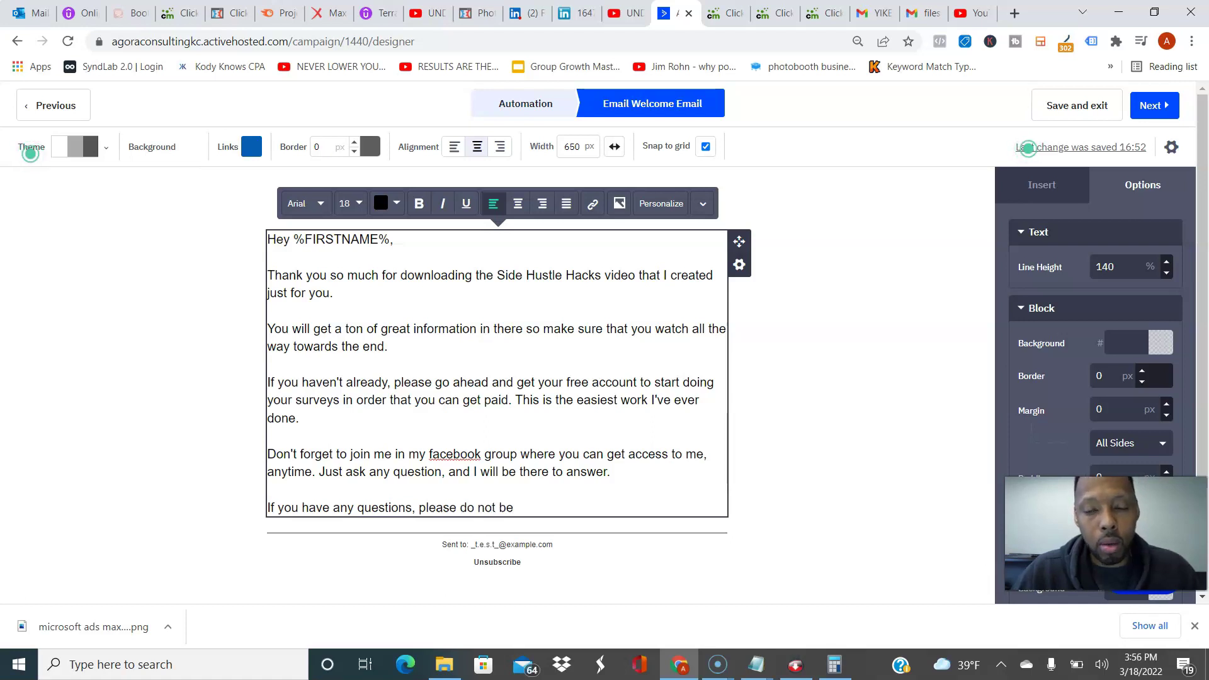
pyautogui.write('slow')
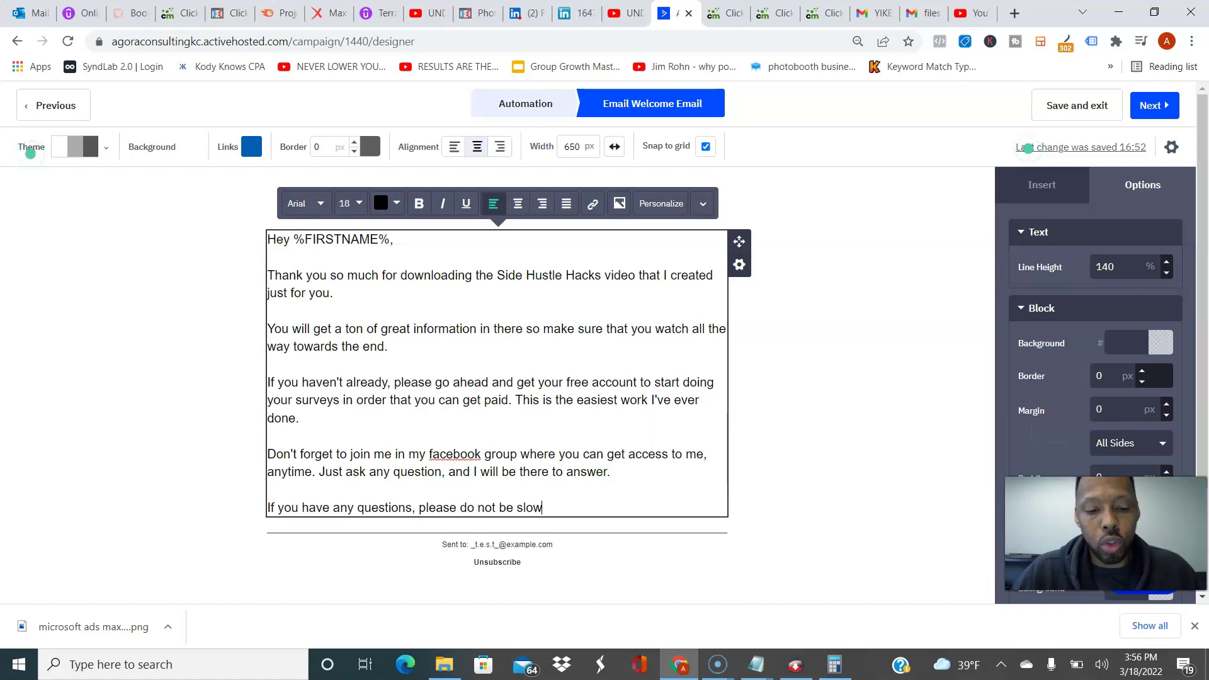
pyautogui.write(' to reach out. ')
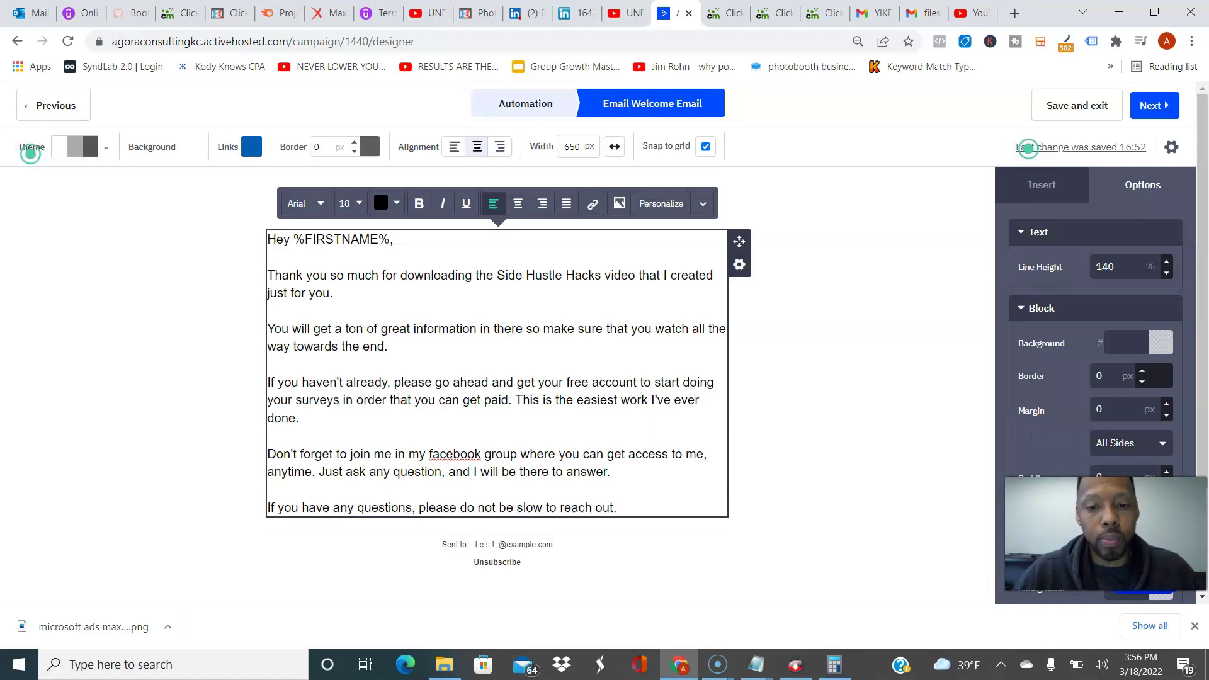
pyautogui.write('Thanks!')
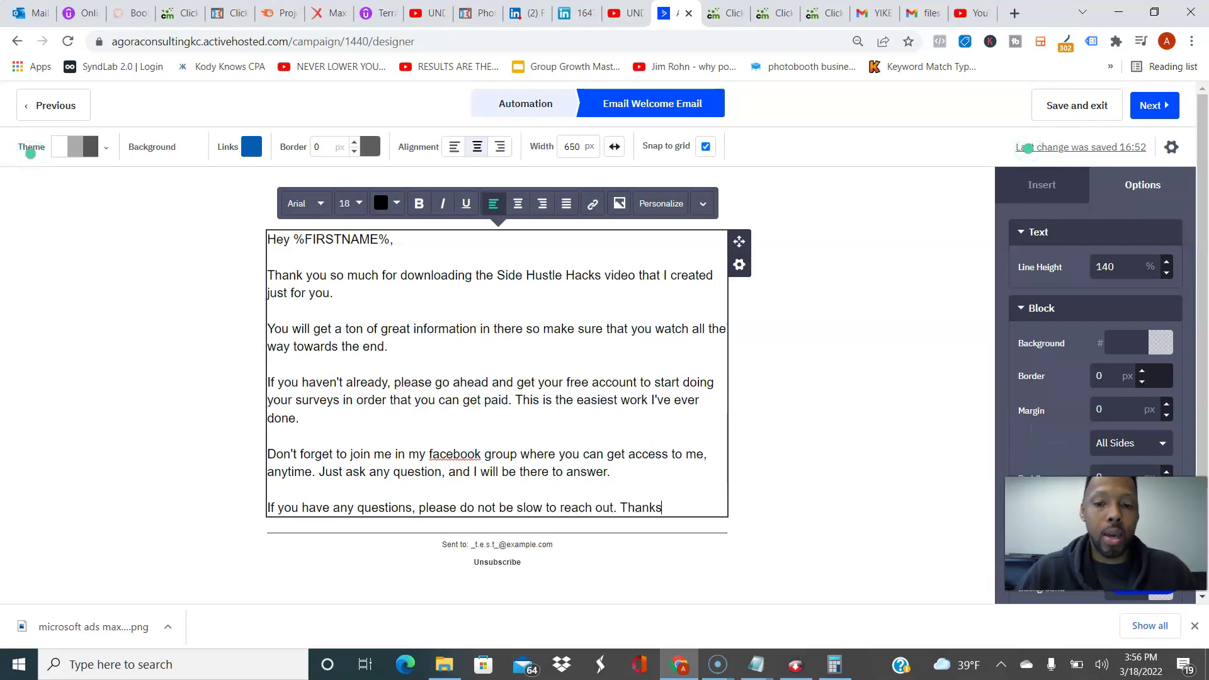
pyautogui.press('Return')
pyautogui.press('Return')
pyautogui.write('Antonio ')
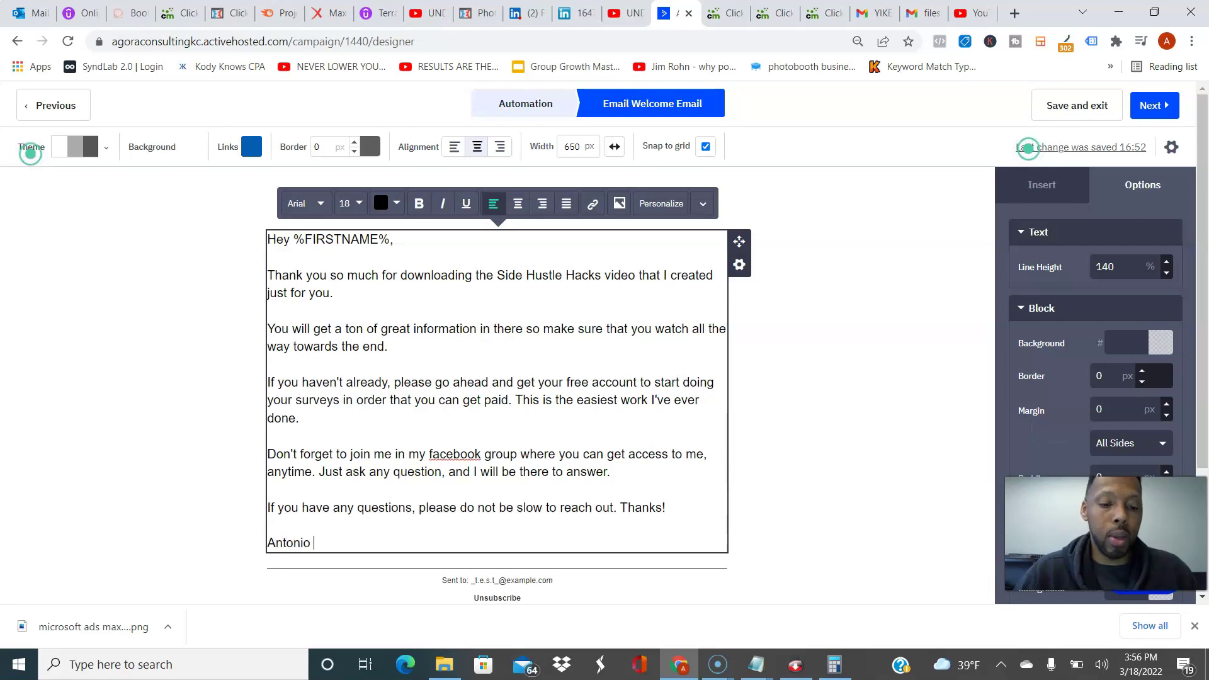
pyautogui.write('X. Carter')
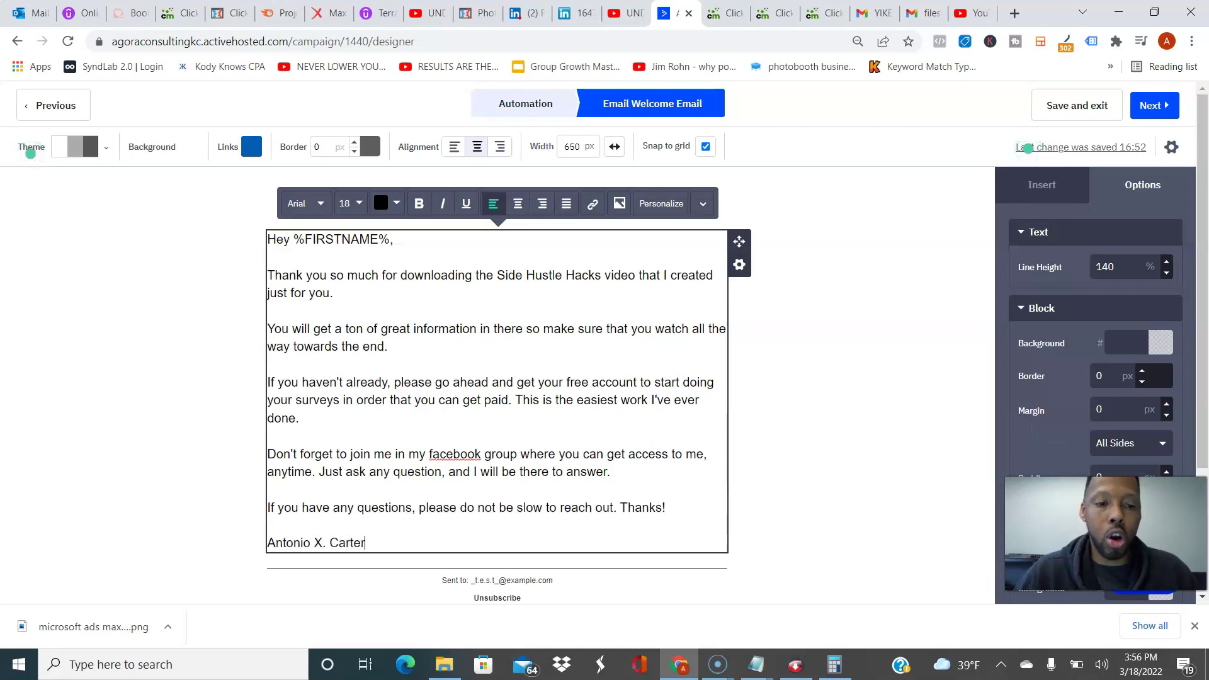
pyautogui.press('Escape')
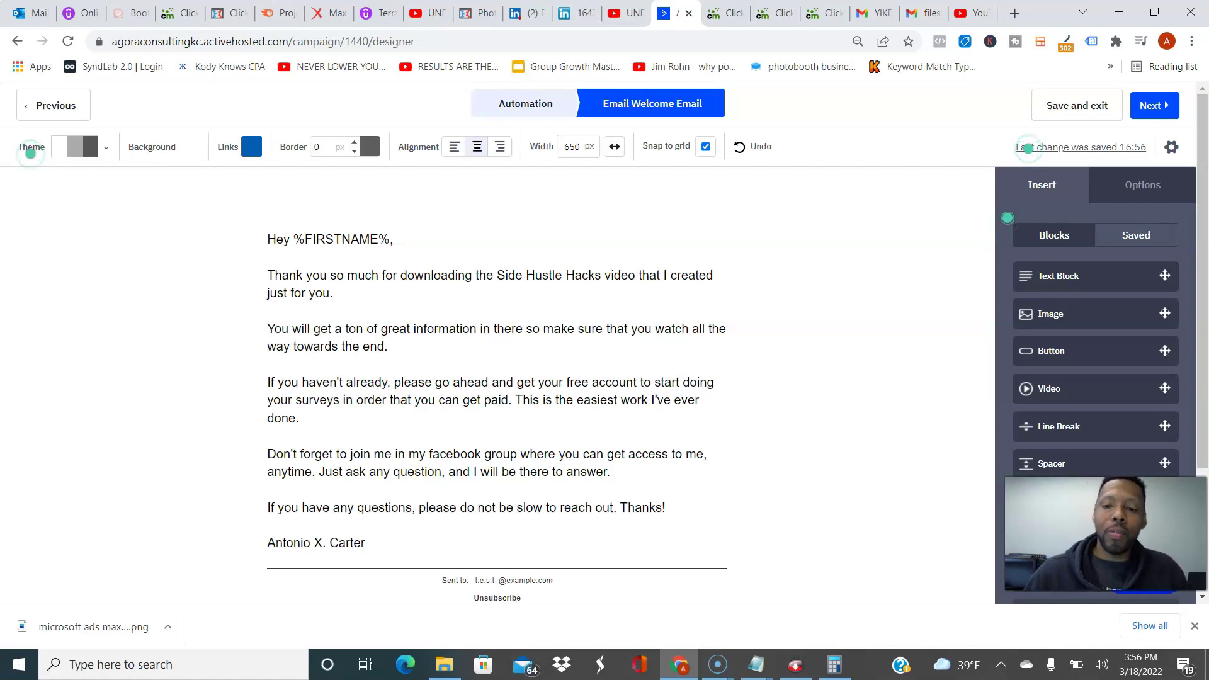
# Step: Review the Day 1–3 email plan in Notepad, then advance Welcome Email to the Campaign Summary
pyautogui.moveTo(755, 664)
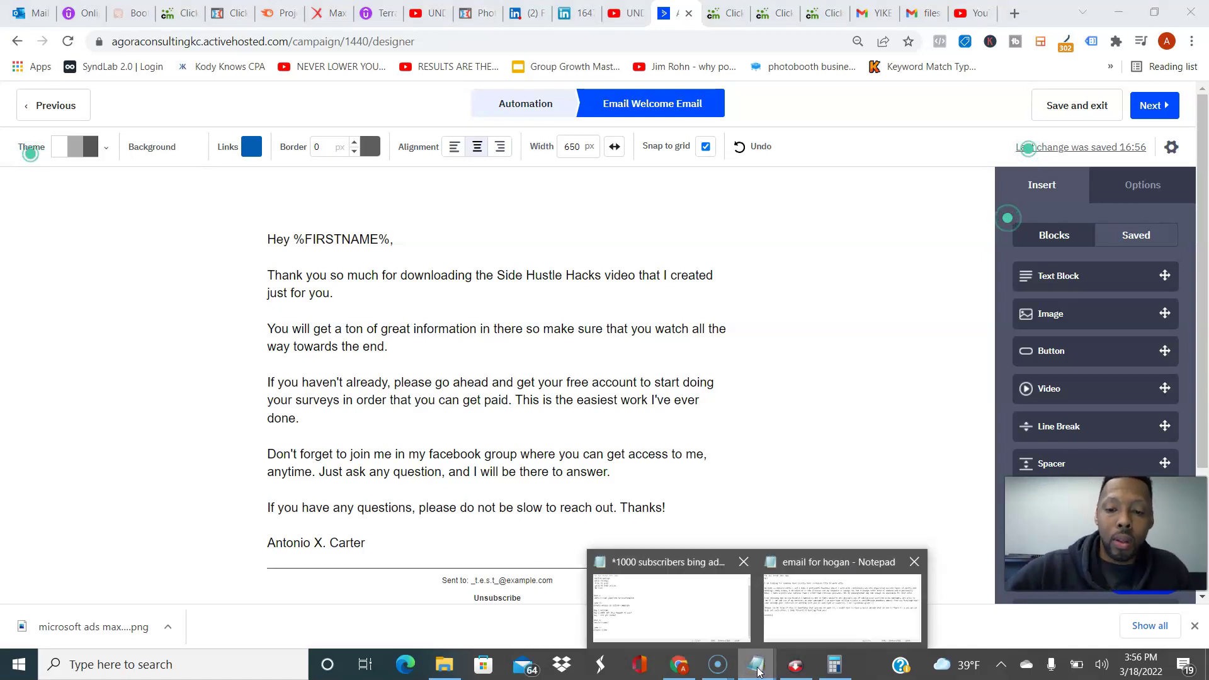
pyautogui.click(693, 601)
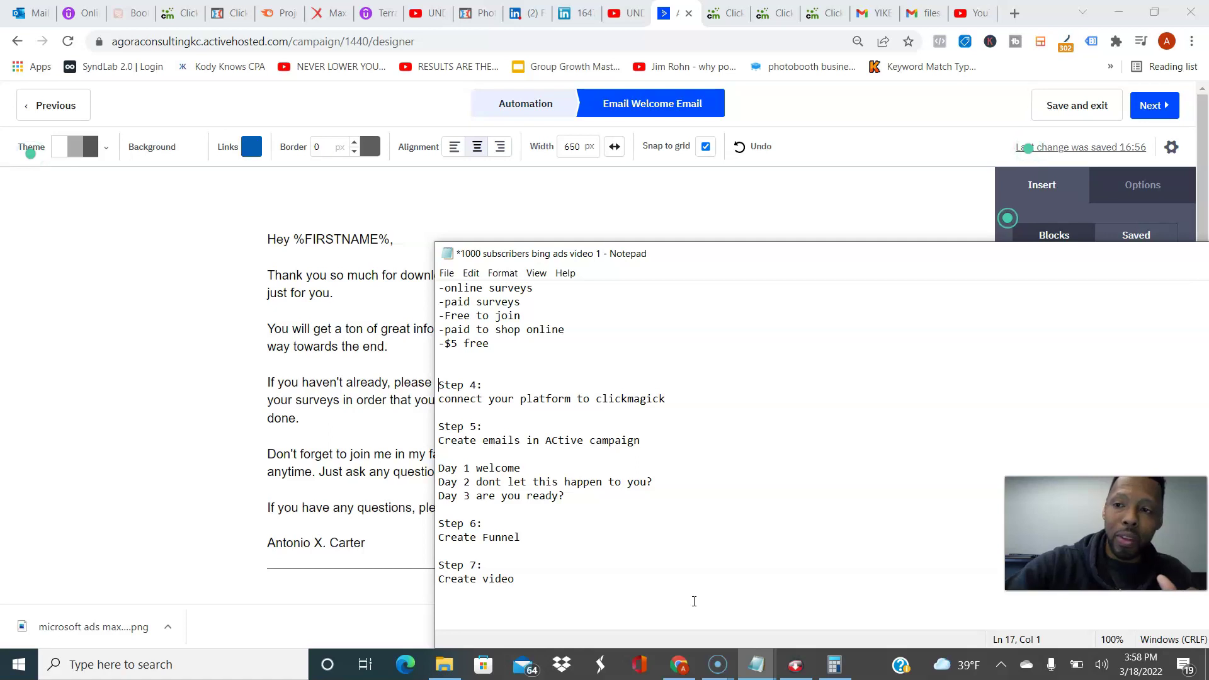
pyautogui.hotkey('alt', 'Tab')
pyautogui.click(380, 493)
pyautogui.click(1154, 105)
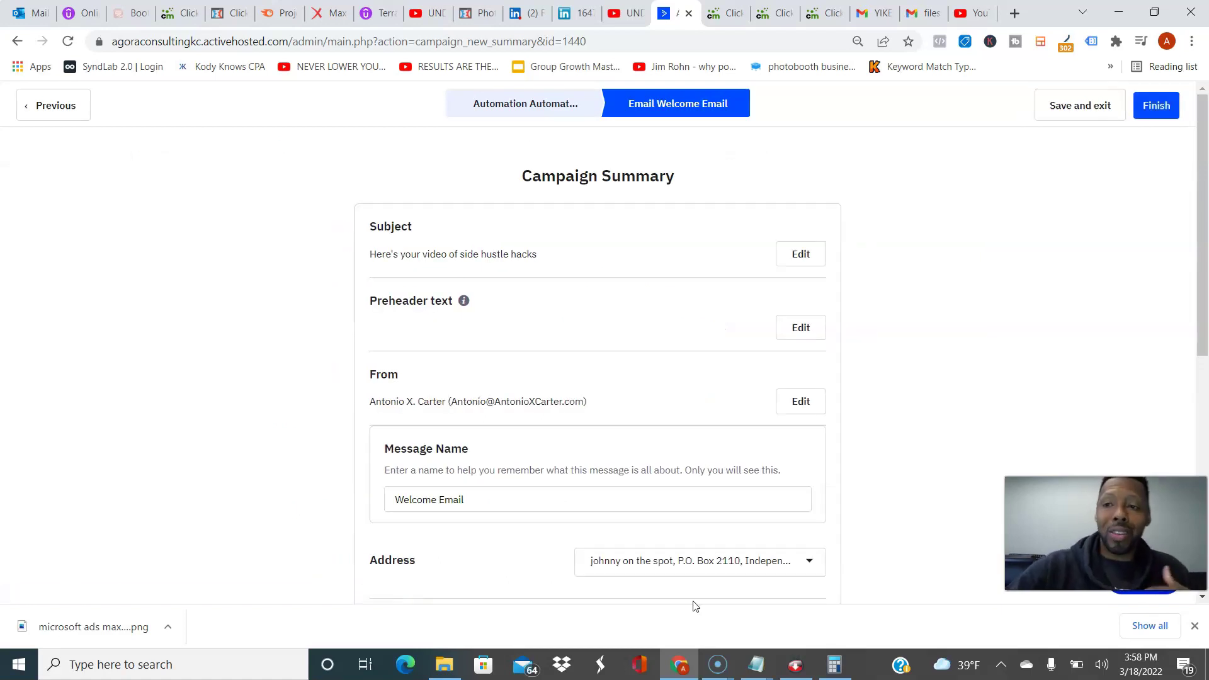
# Step: Review the Welcome Email summary: open tracking on, link/reply/Analytics tracking off, spam check passed; then finish
pyautogui.scroll(-7, 695, 598)
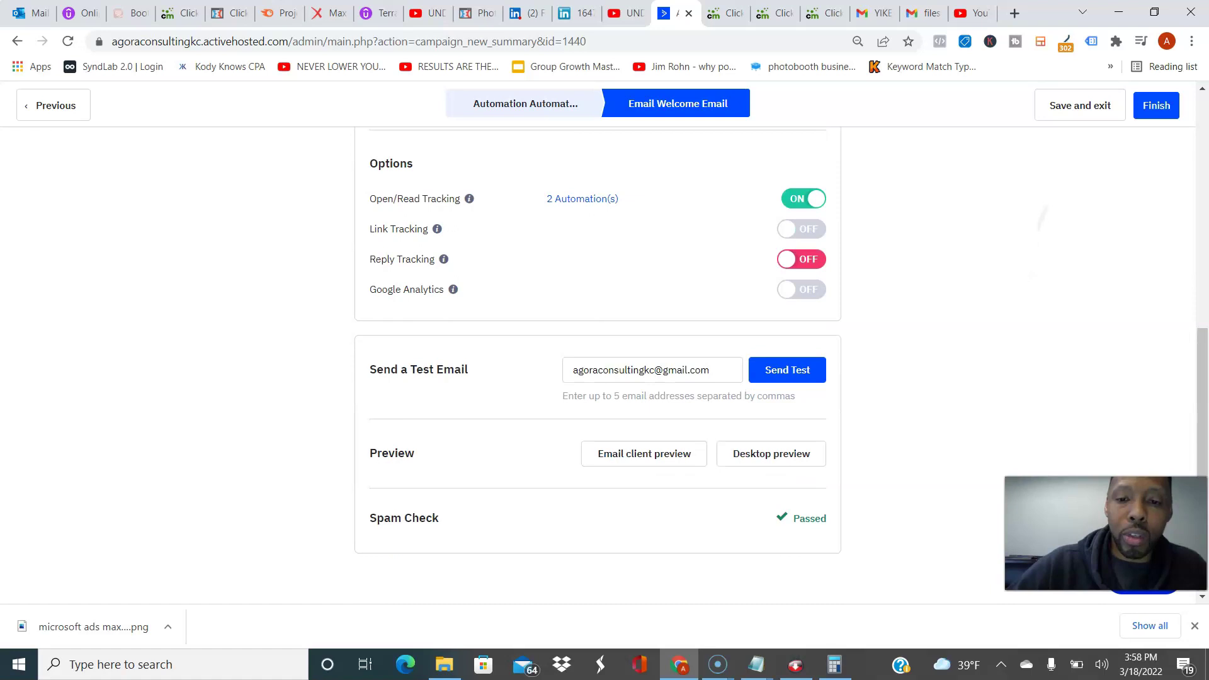
pyautogui.scroll(1, 781, 357)
pyautogui.scroll(-1, 781, 358)
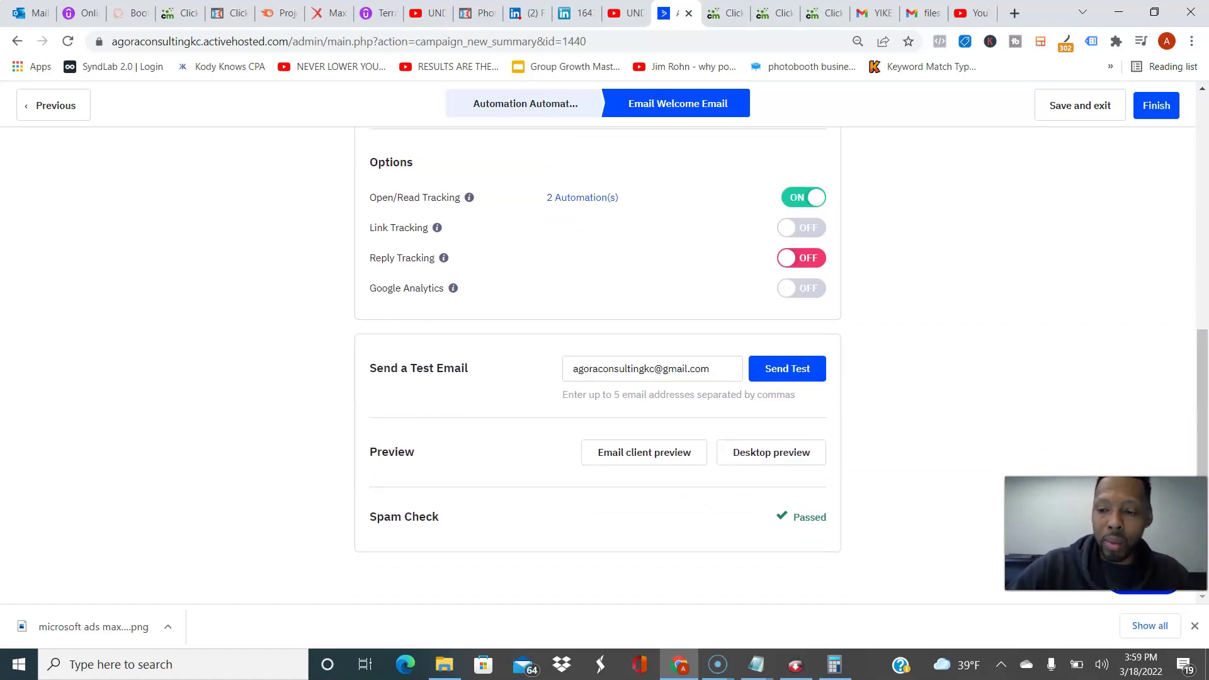
pyautogui.scroll(1, 780, 354)
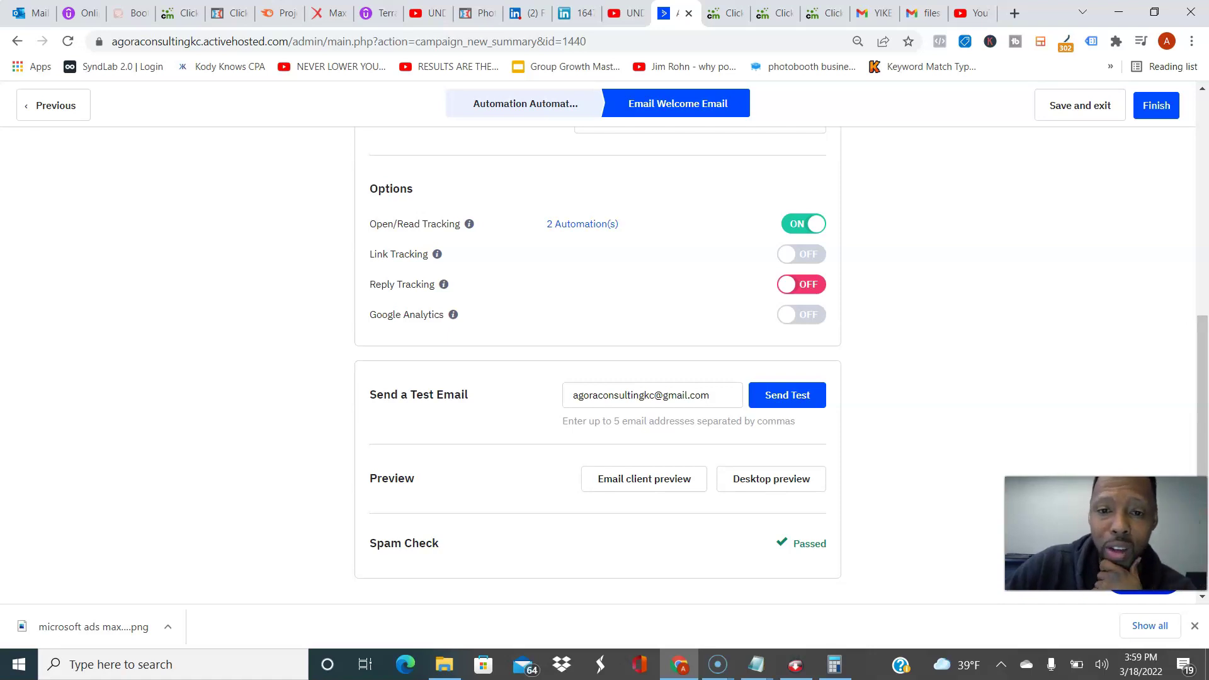
pyautogui.scroll(3, 781, 353)
pyautogui.scroll(-2, 781, 353)
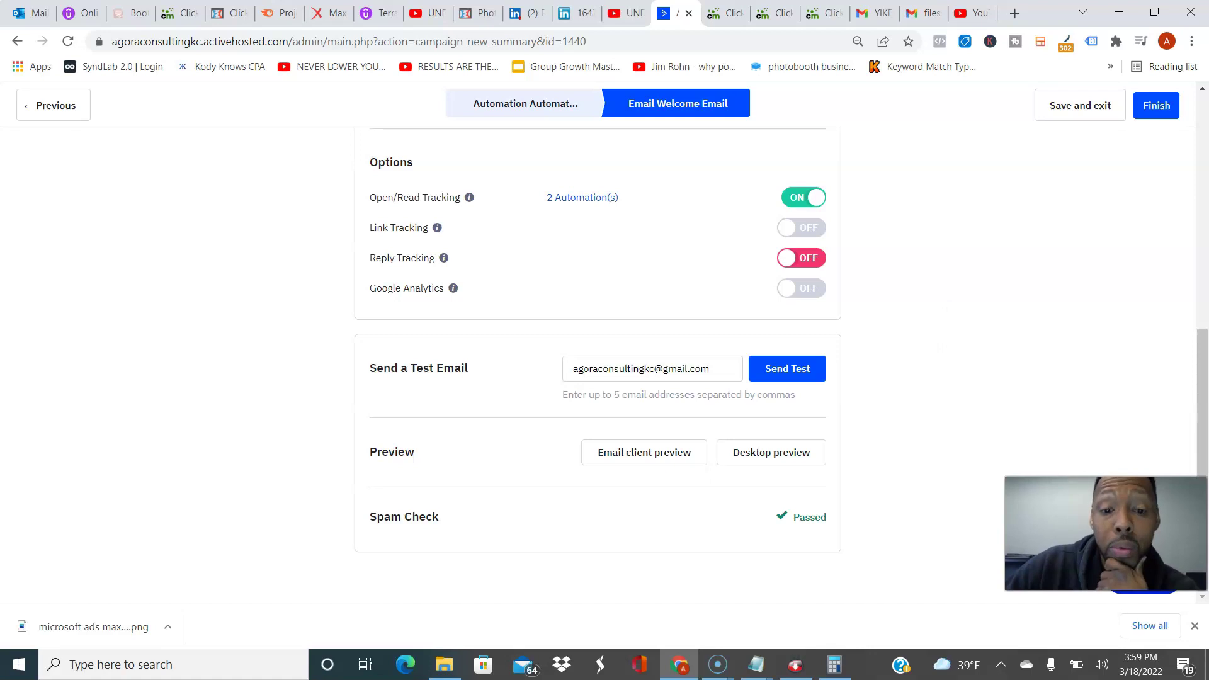
pyautogui.scroll(1, 780, 354)
pyautogui.scroll(-1, 781, 353)
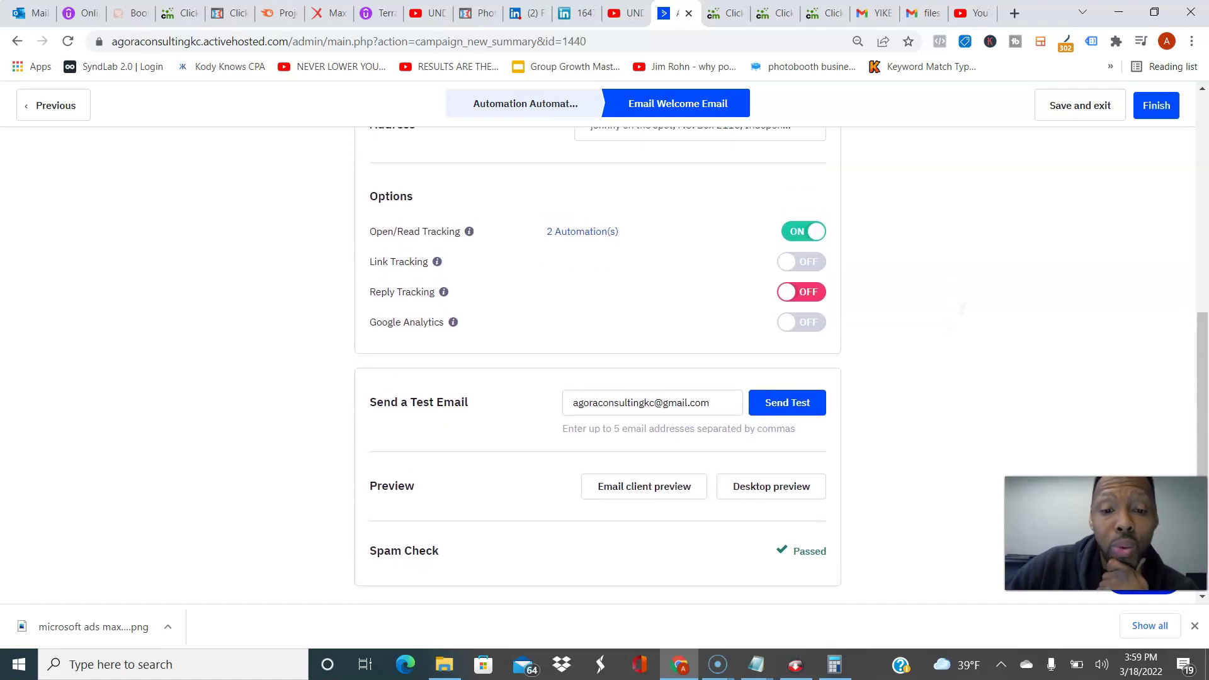
pyautogui.scroll(4, 780, 353)
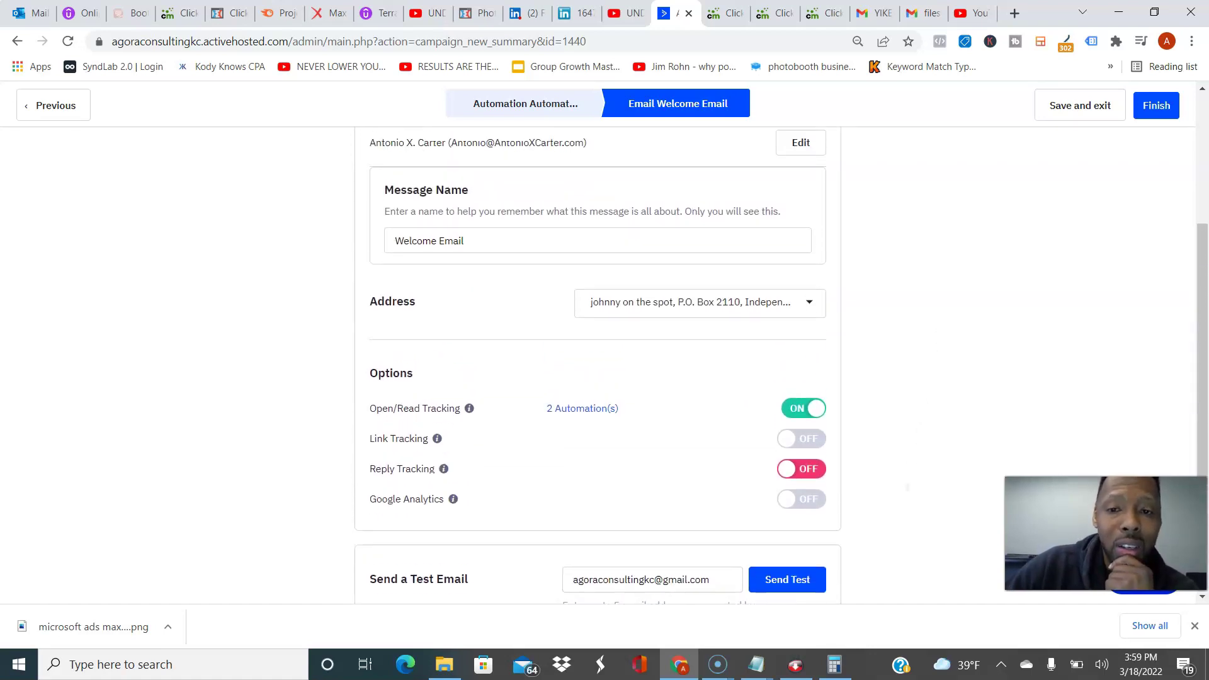
pyautogui.scroll(-3, 781, 353)
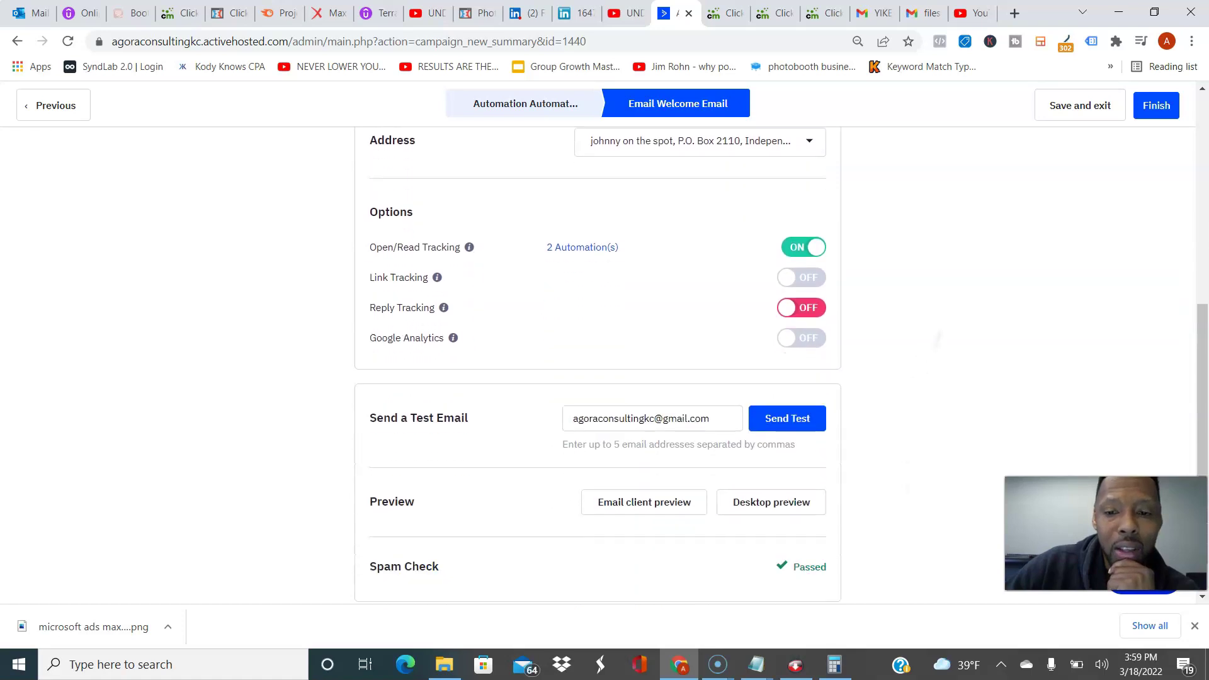
pyautogui.scroll(4, 781, 354)
pyautogui.scroll(-1, 781, 353)
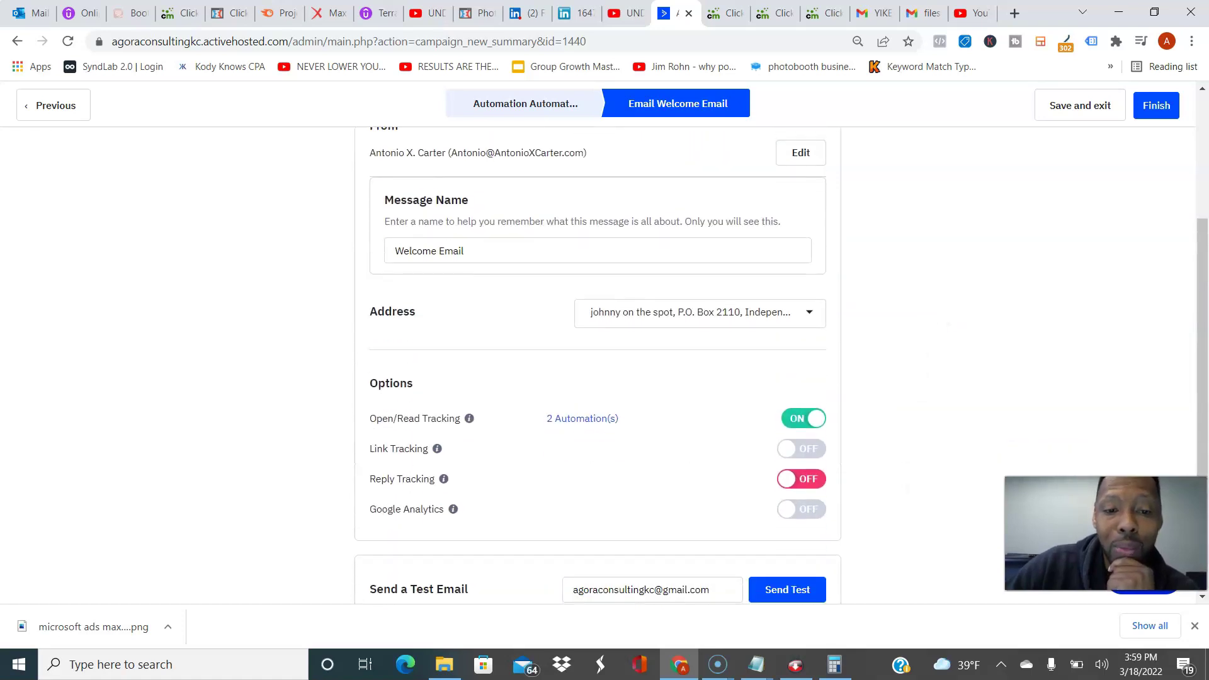
pyautogui.scroll(3, 781, 354)
pyautogui.scroll(-5, 780, 353)
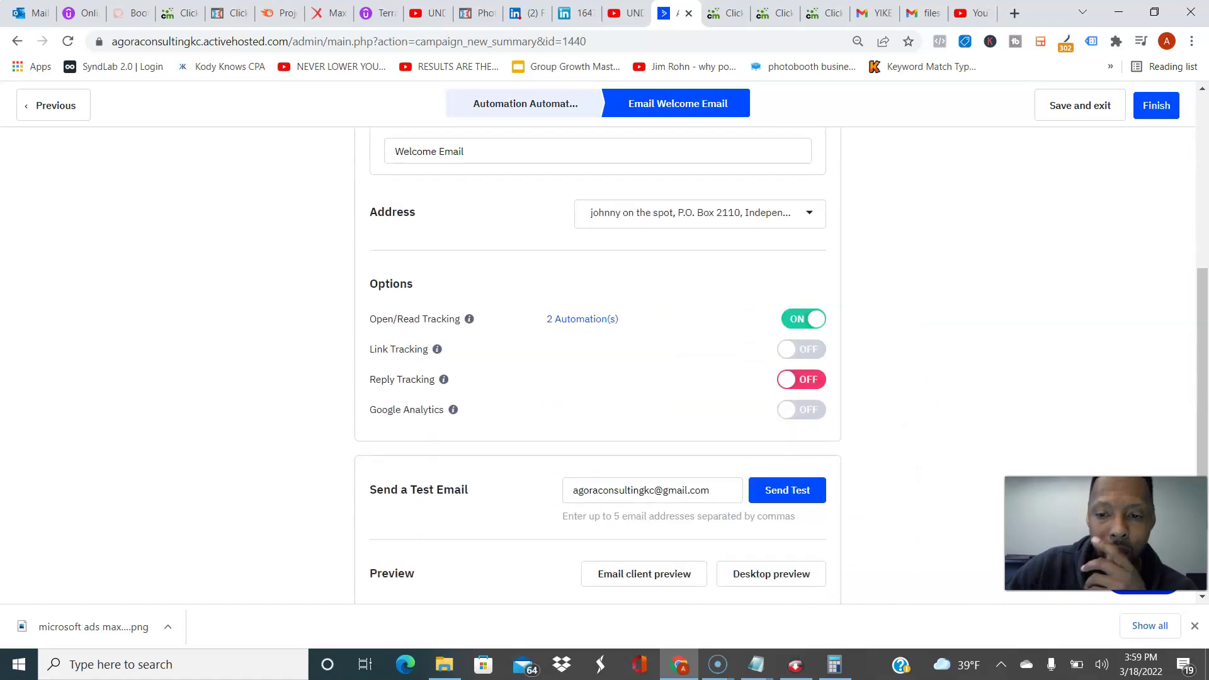
pyautogui.scroll(-2, 913, 399)
pyautogui.scroll(1, 919, 359)
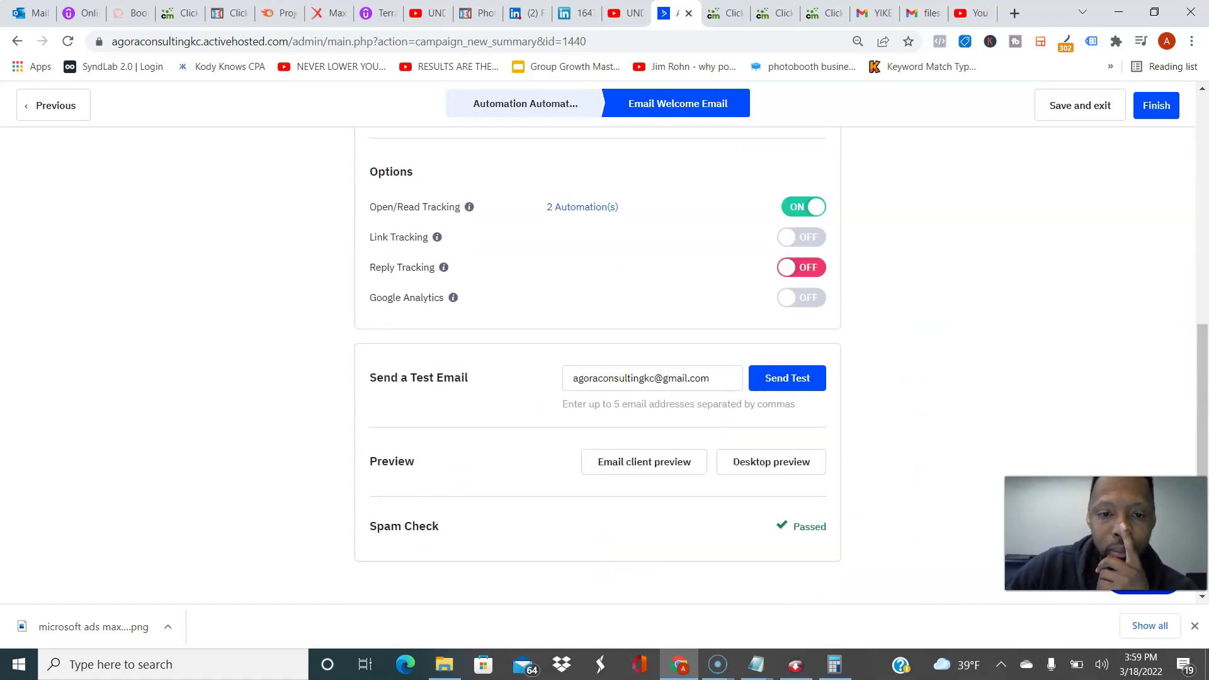
pyautogui.scroll(7, 919, 359)
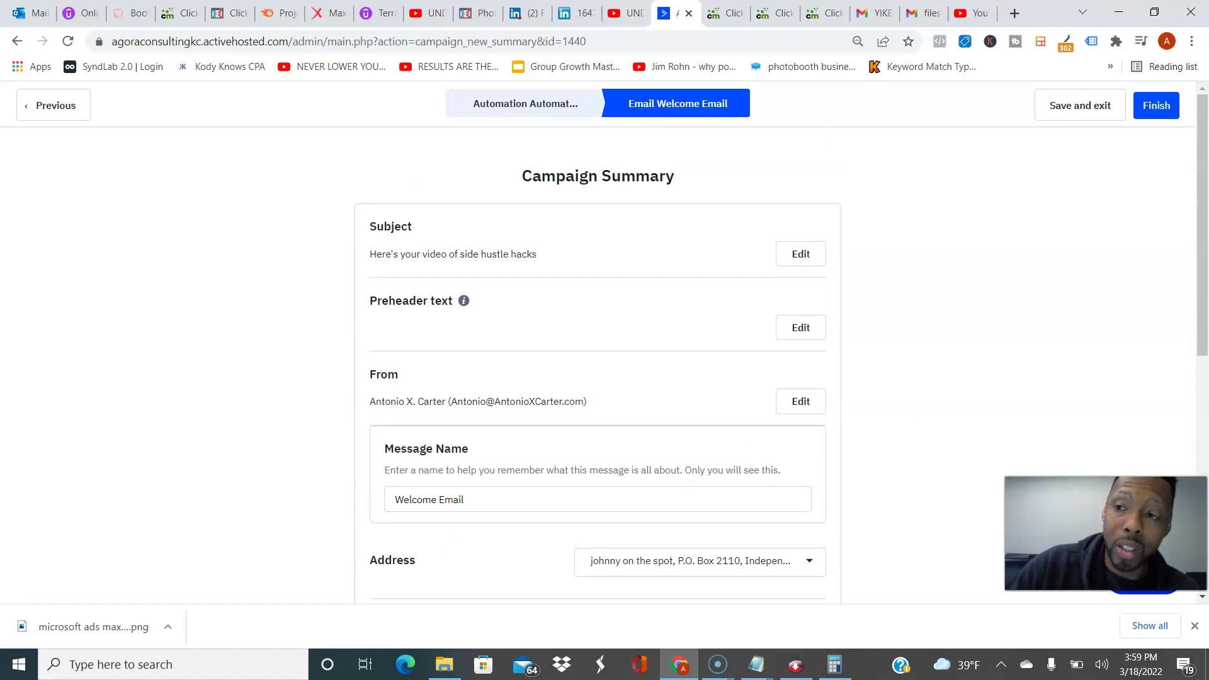
pyautogui.click(1156, 105)
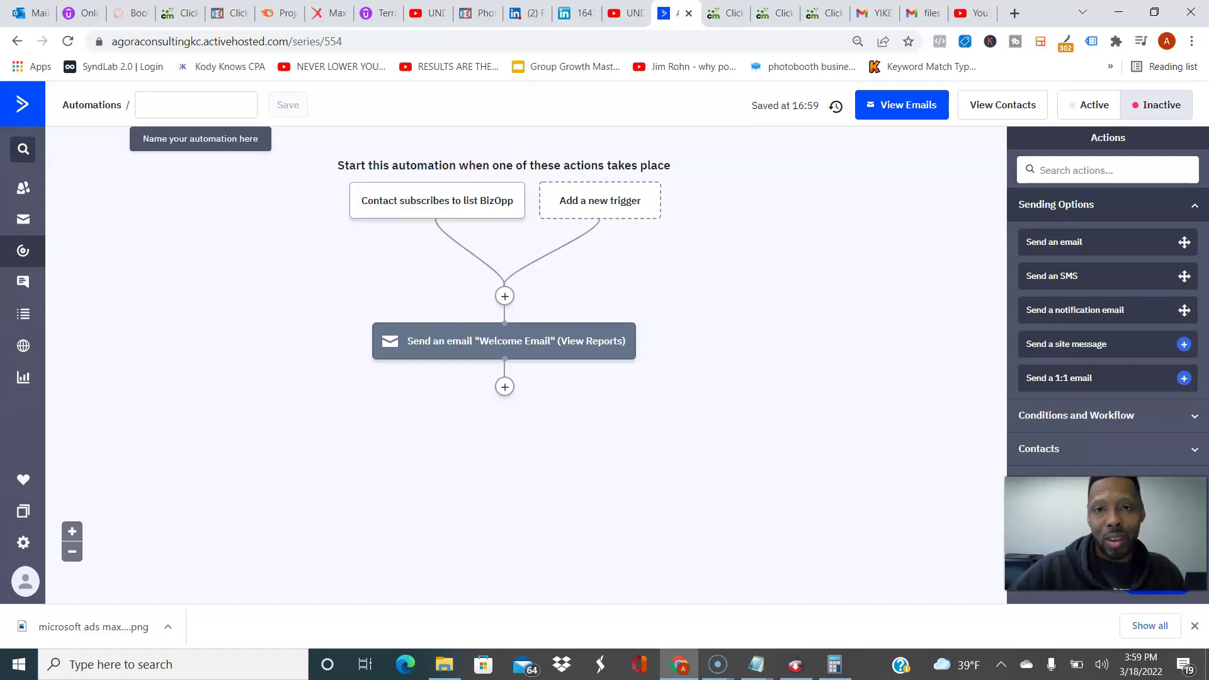
# Step: Add a 1-day wait step after the Welcome Email
pyautogui.click(504, 386)
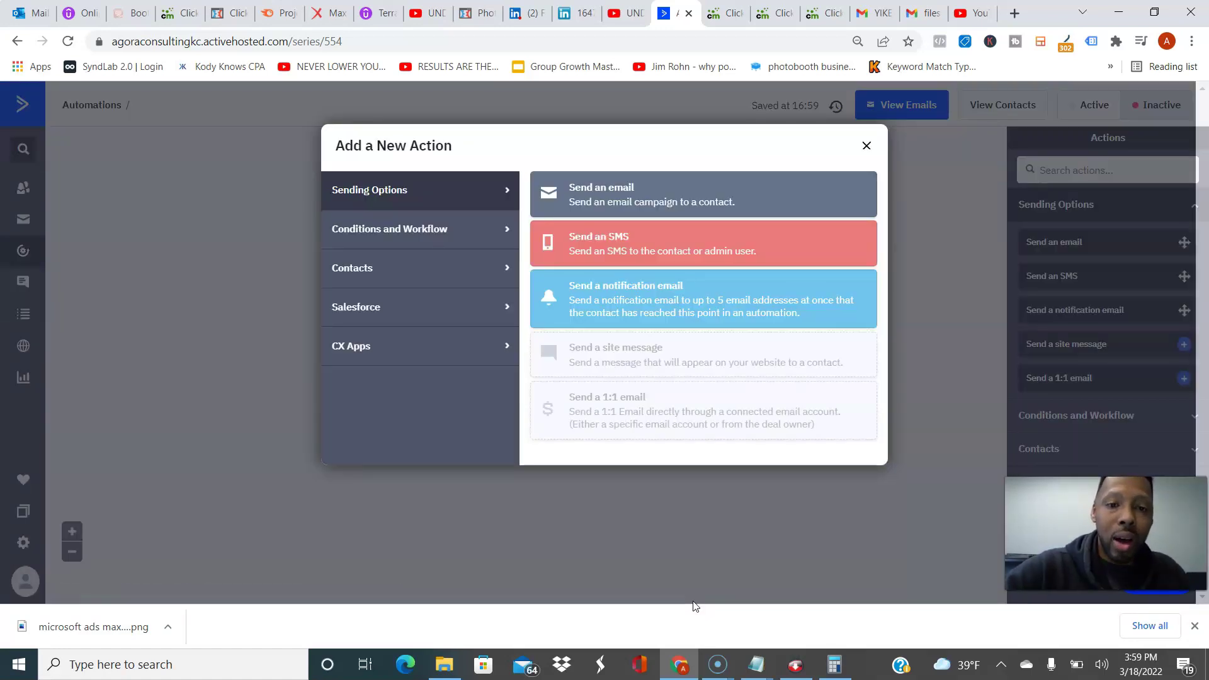
pyautogui.click(389, 228)
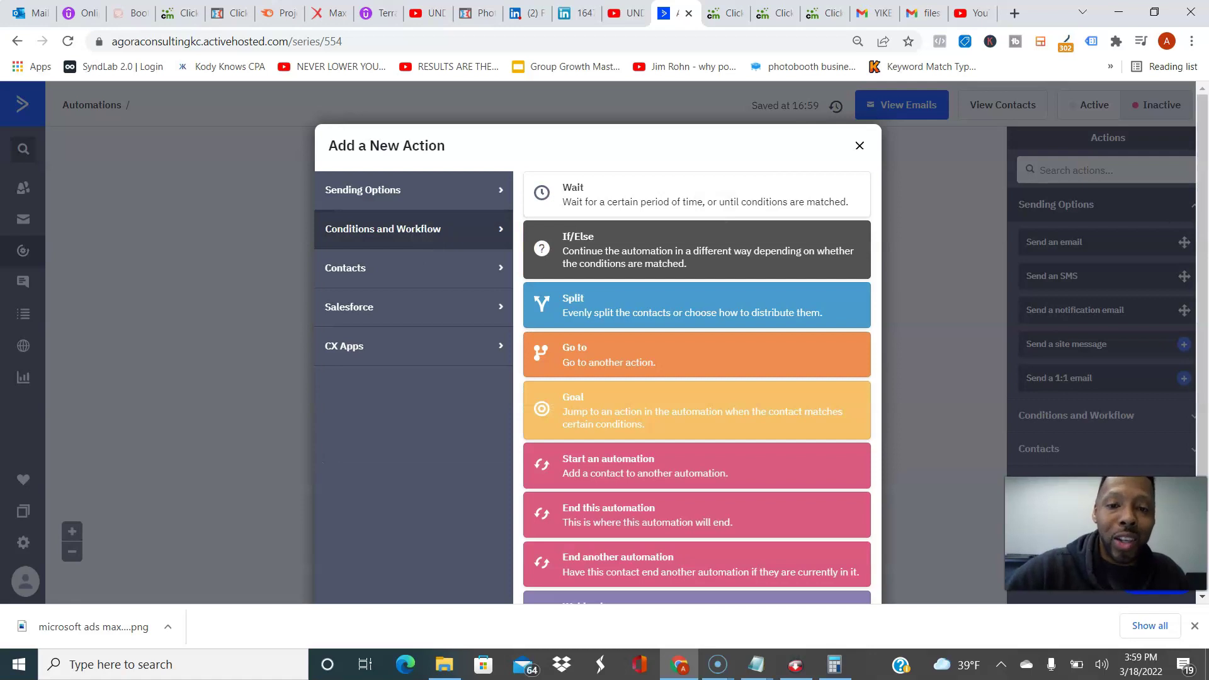
pyautogui.click(630, 194)
pyautogui.click(448, 377)
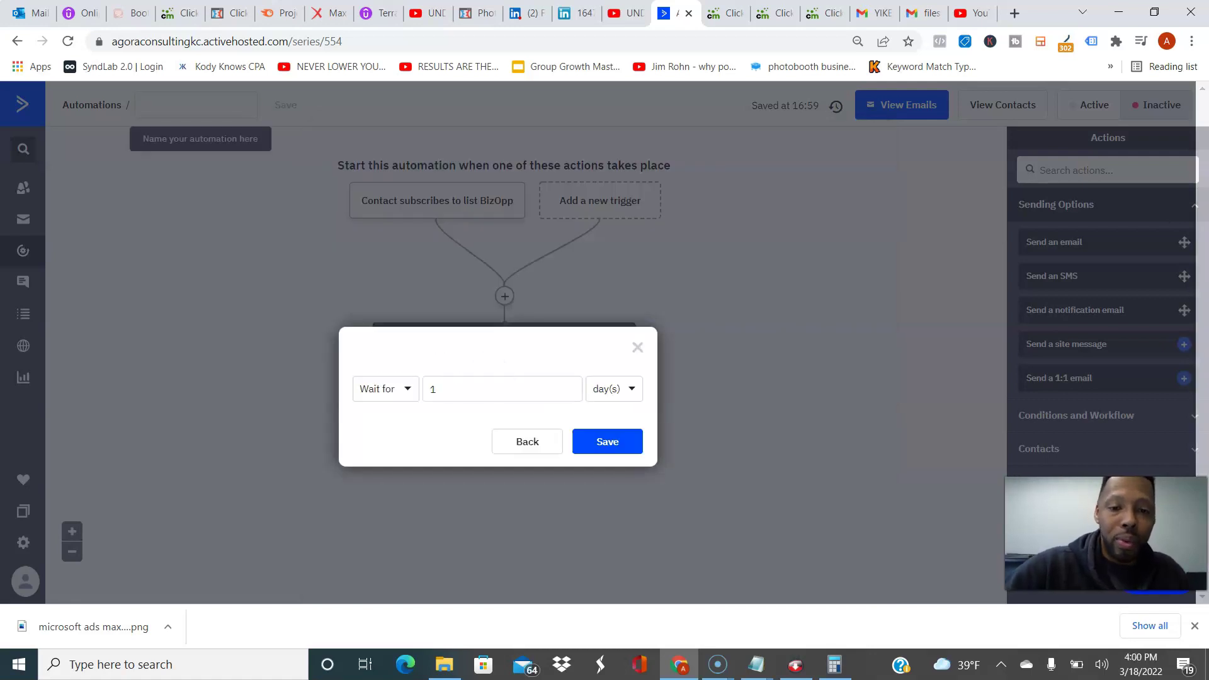
pyautogui.press('Return')
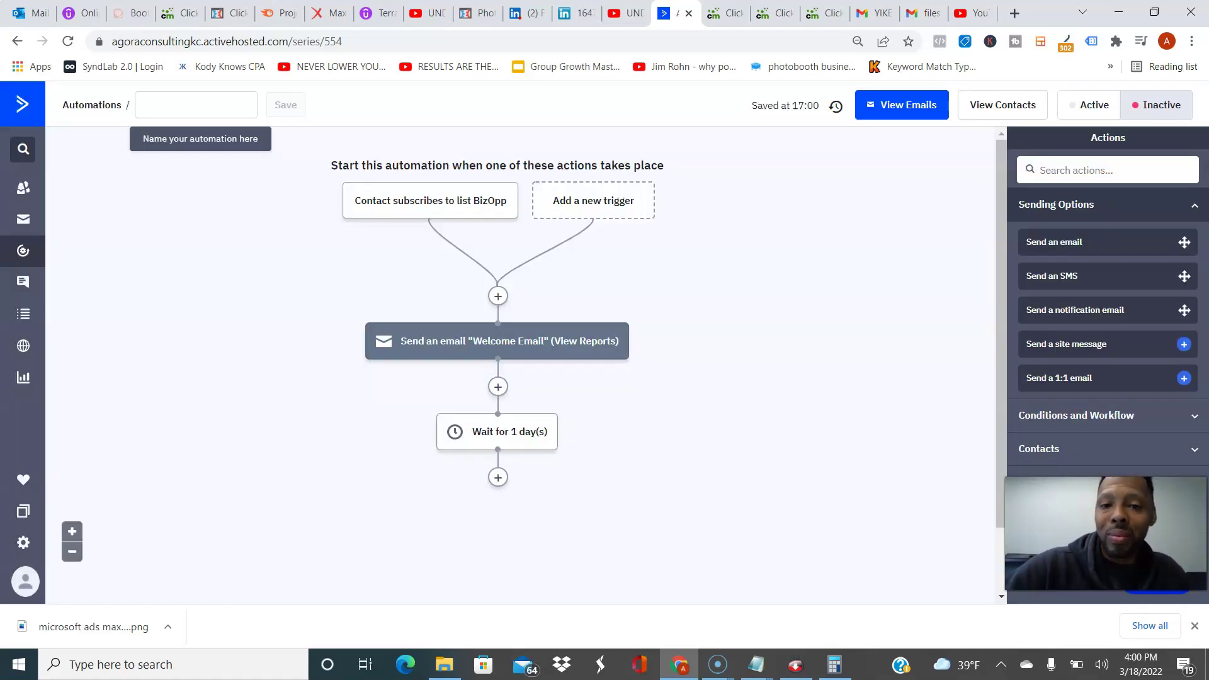
pyautogui.scroll(-1, 497, 302)
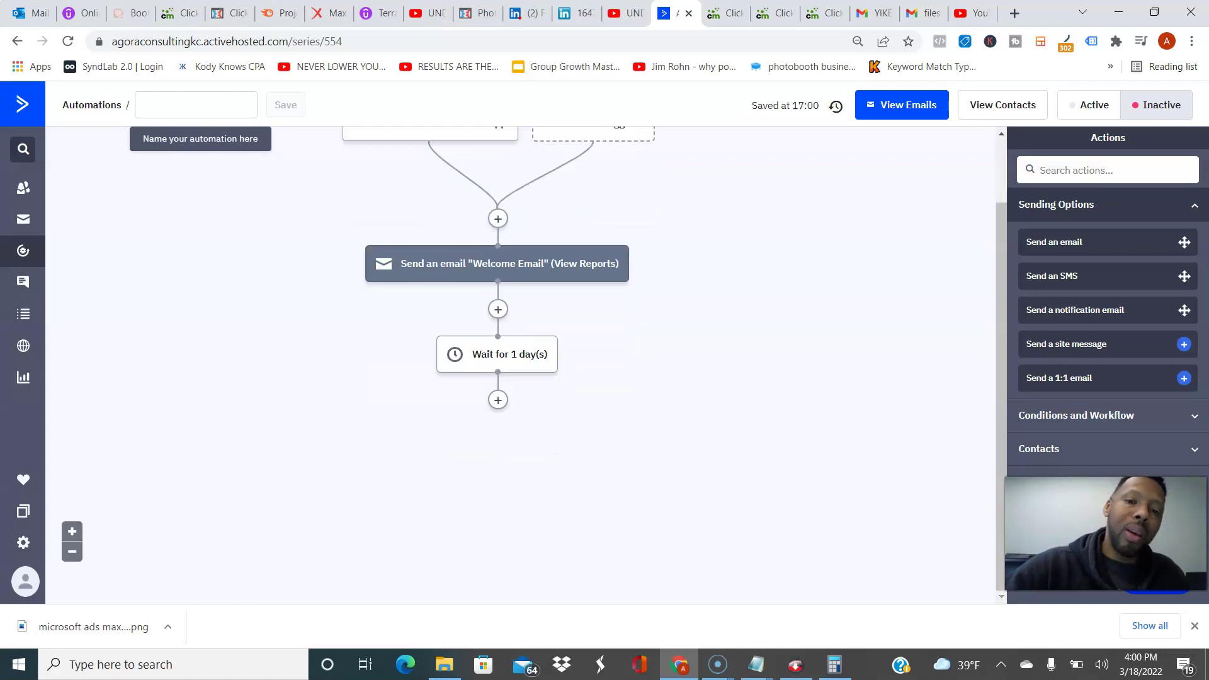
# Step: Add a send-email step after the wait, abandoning the new 'Day 2:' email form
pyautogui.click(497, 400)
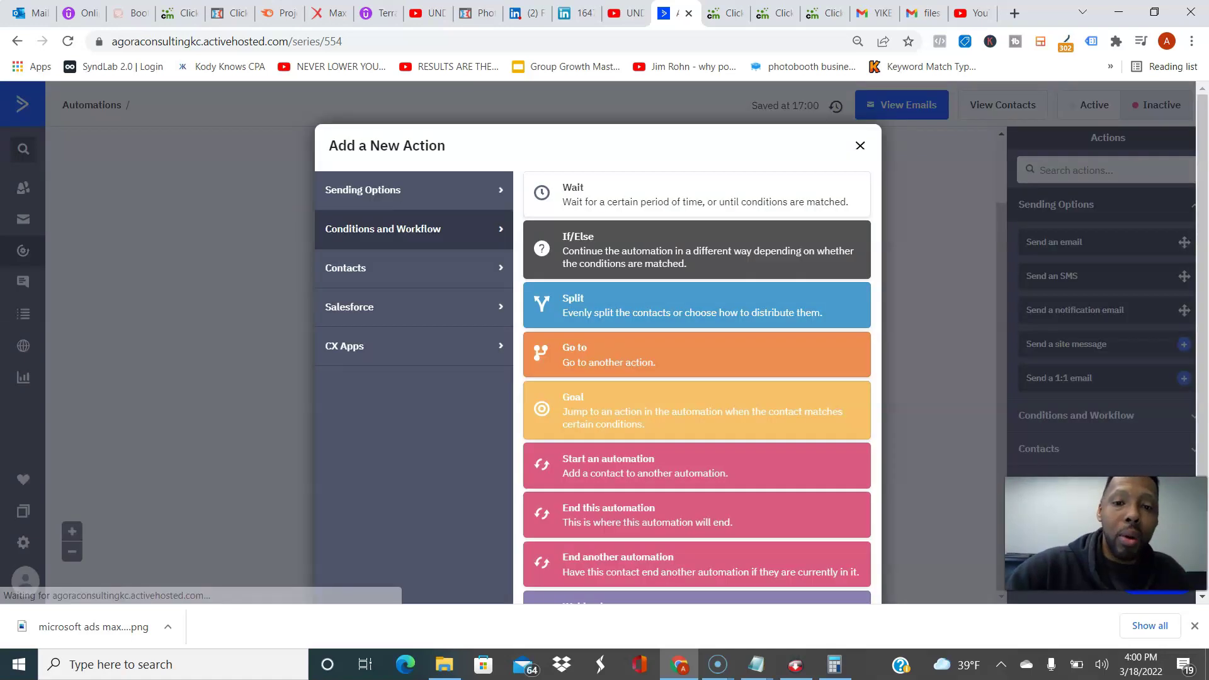
pyautogui.click(363, 190)
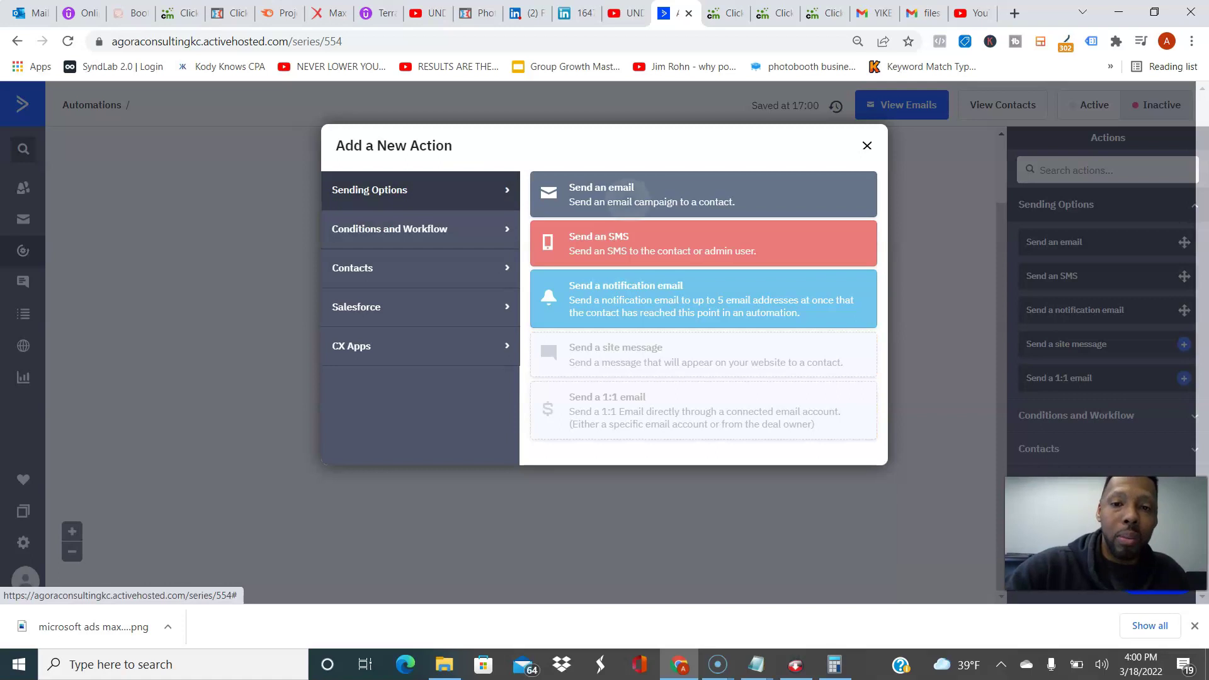
pyautogui.click(633, 189)
pyautogui.click(359, 397)
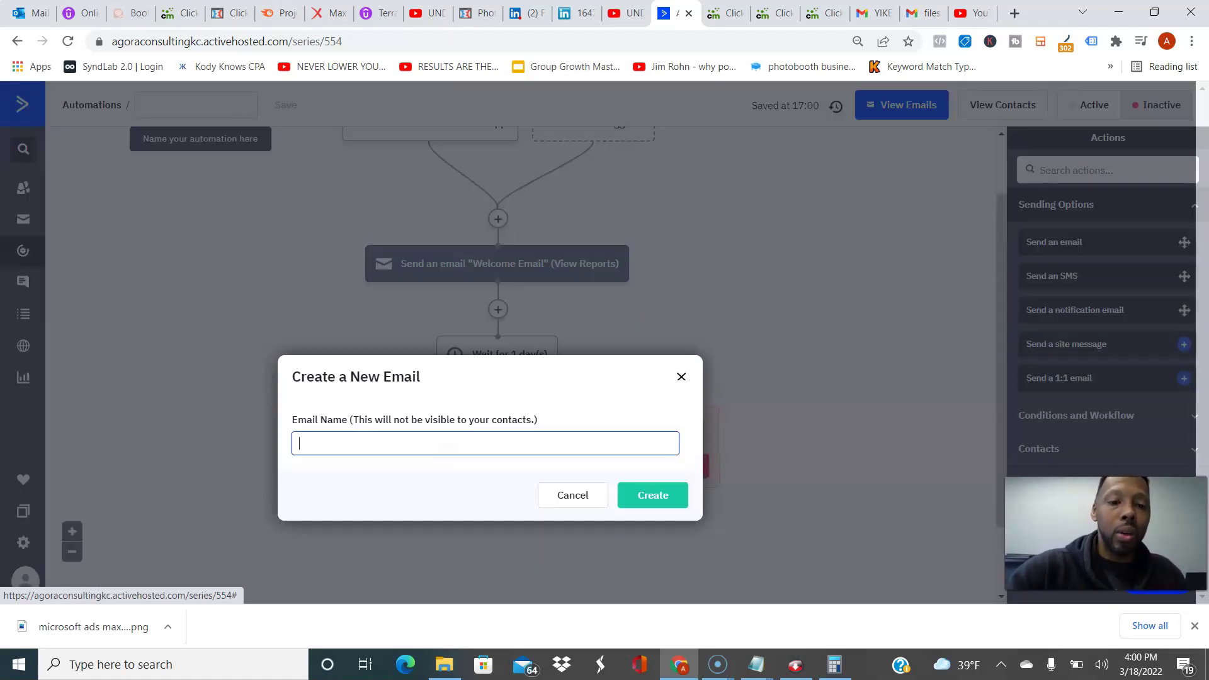
pyautogui.write('Day 2:')
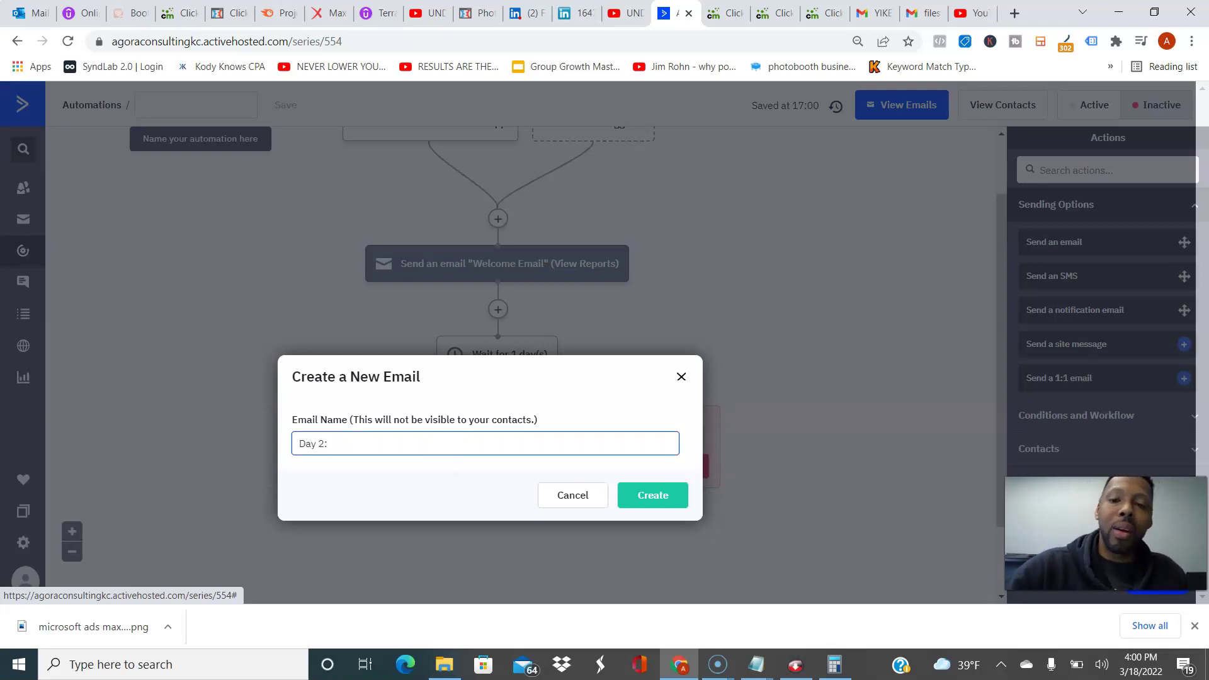
pyautogui.press('Escape')
pyautogui.scroll(-1, 498, 315)
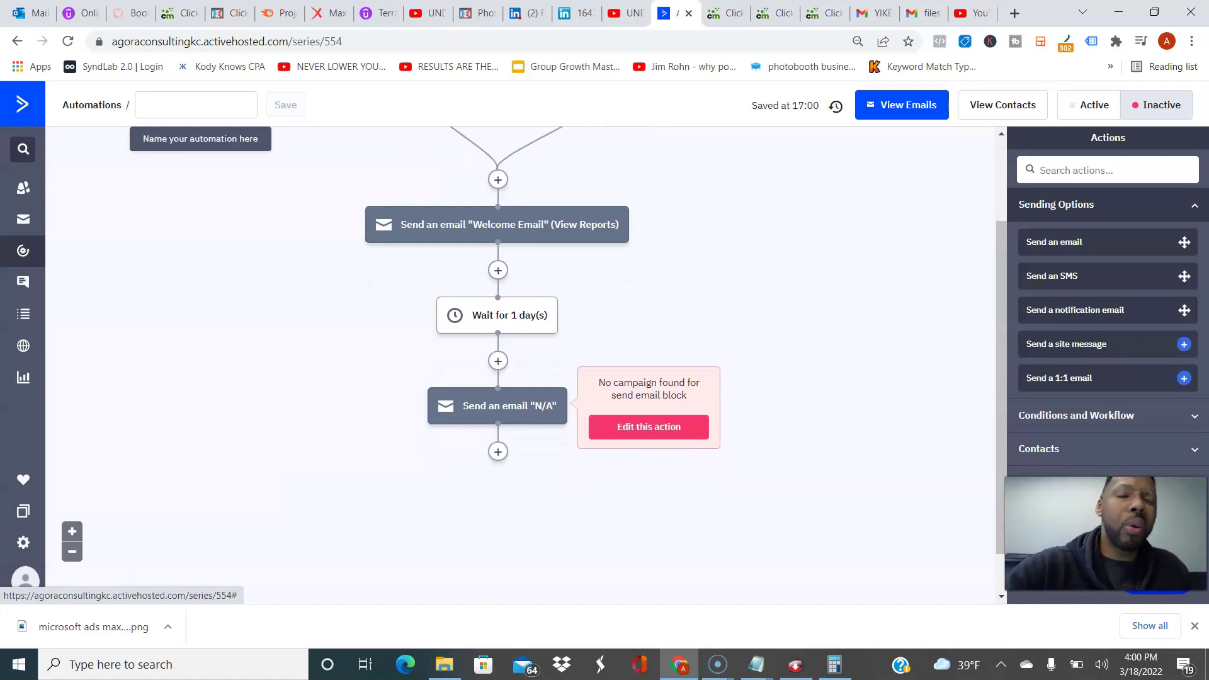
pyautogui.click(497, 270)
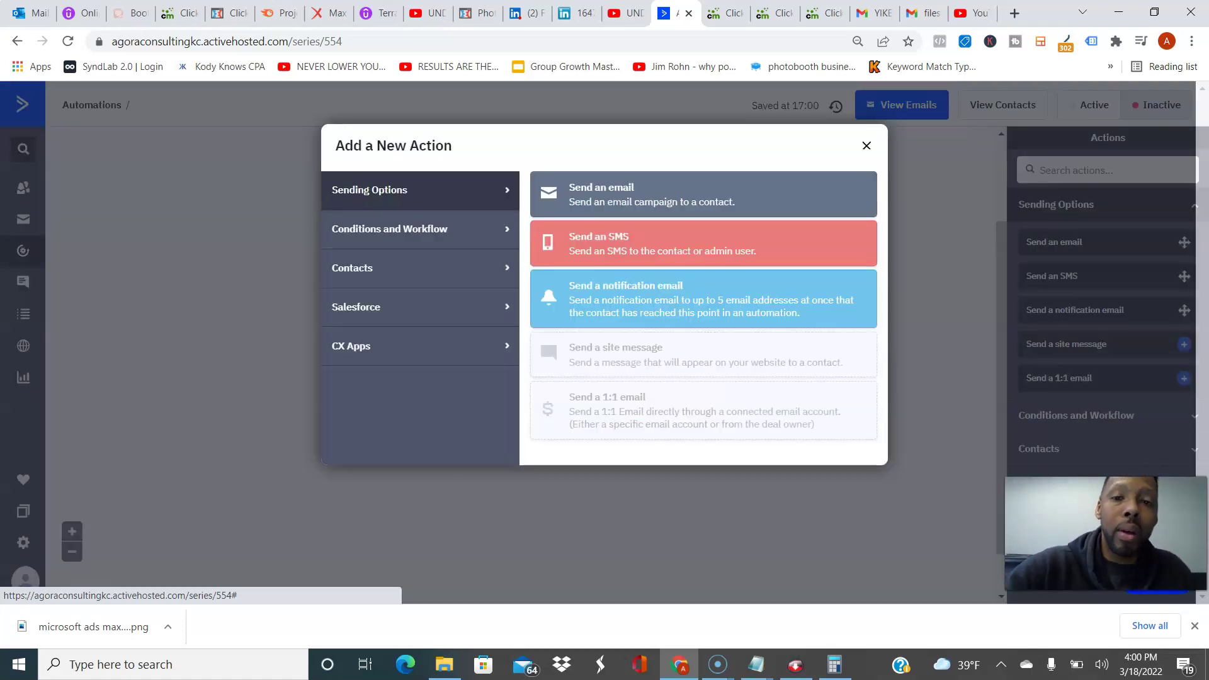
# Step: Insert a 1-hour wait step right after the Welcome Email
pyautogui.click(420, 229)
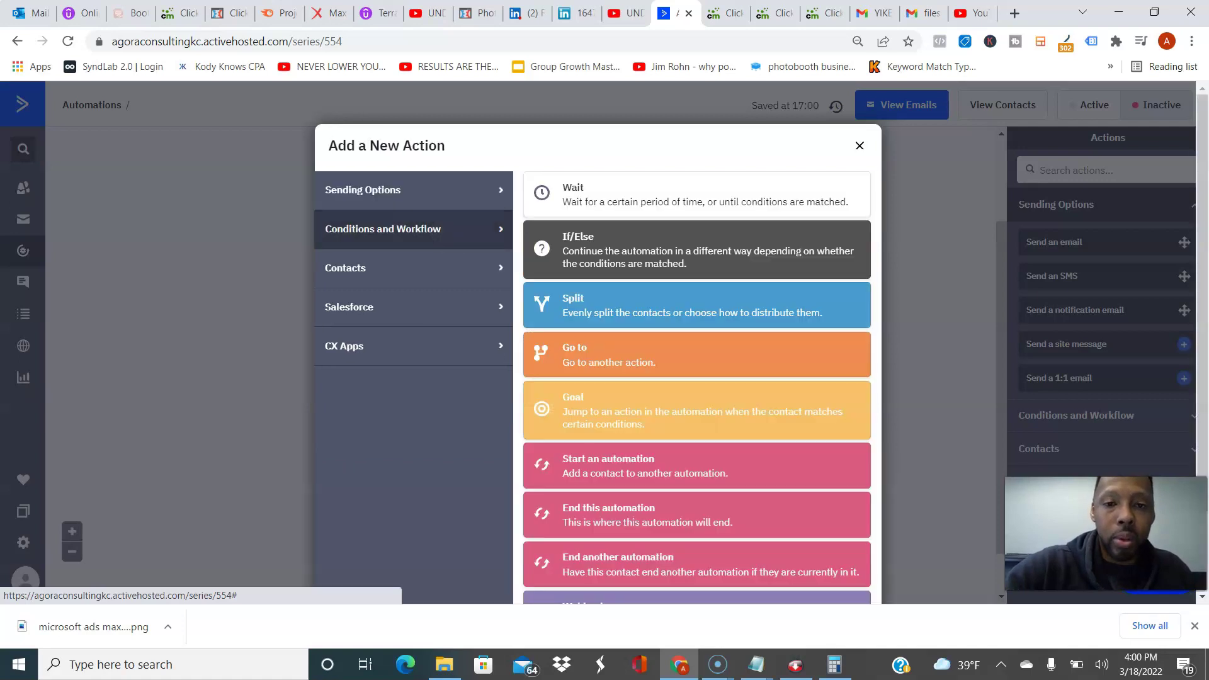
pyautogui.click(605, 189)
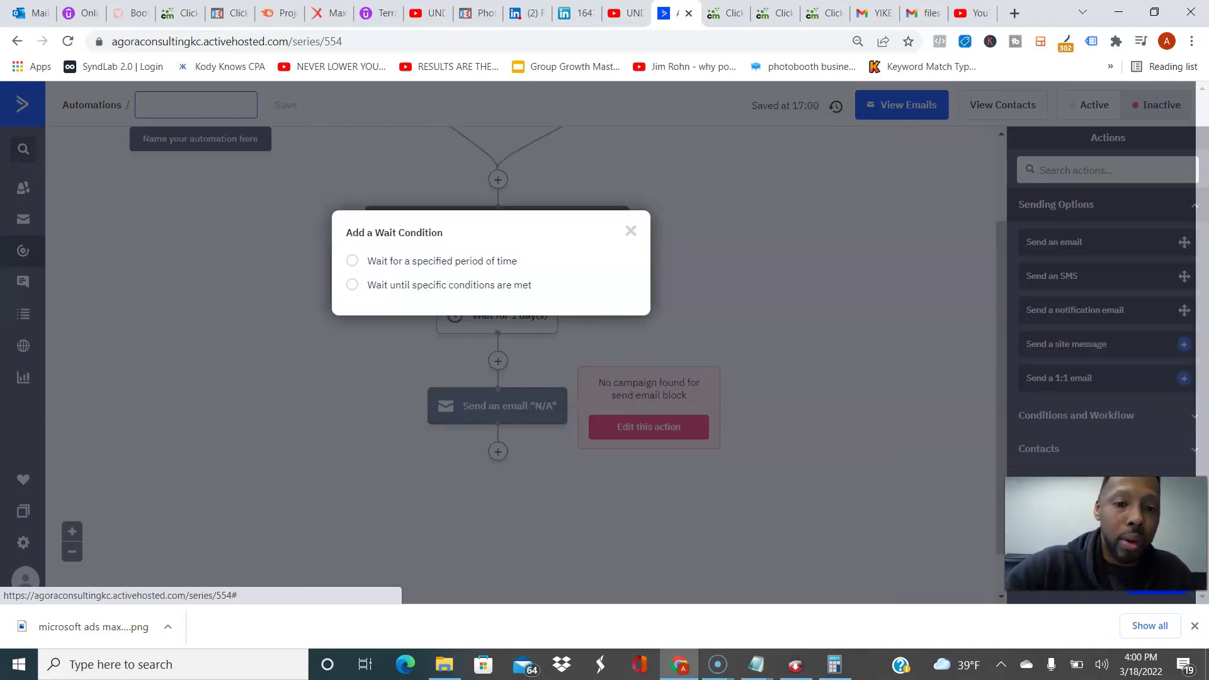
pyautogui.click(441, 261)
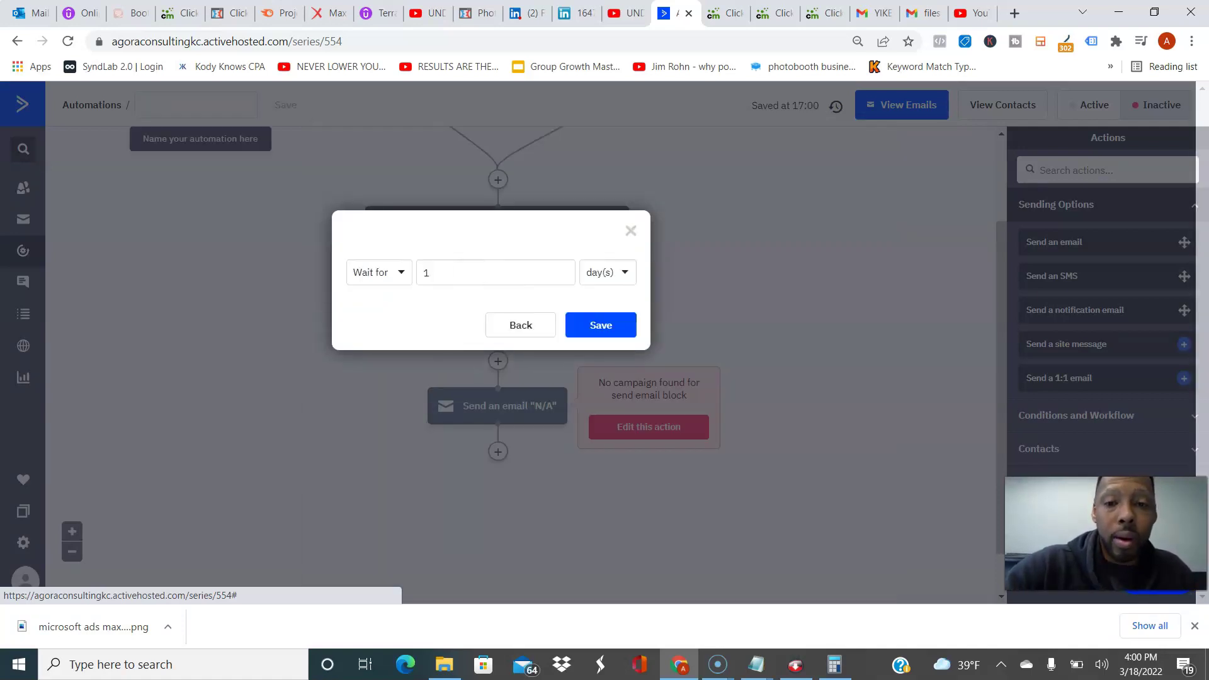
pyautogui.click(608, 272)
pyautogui.click(603, 325)
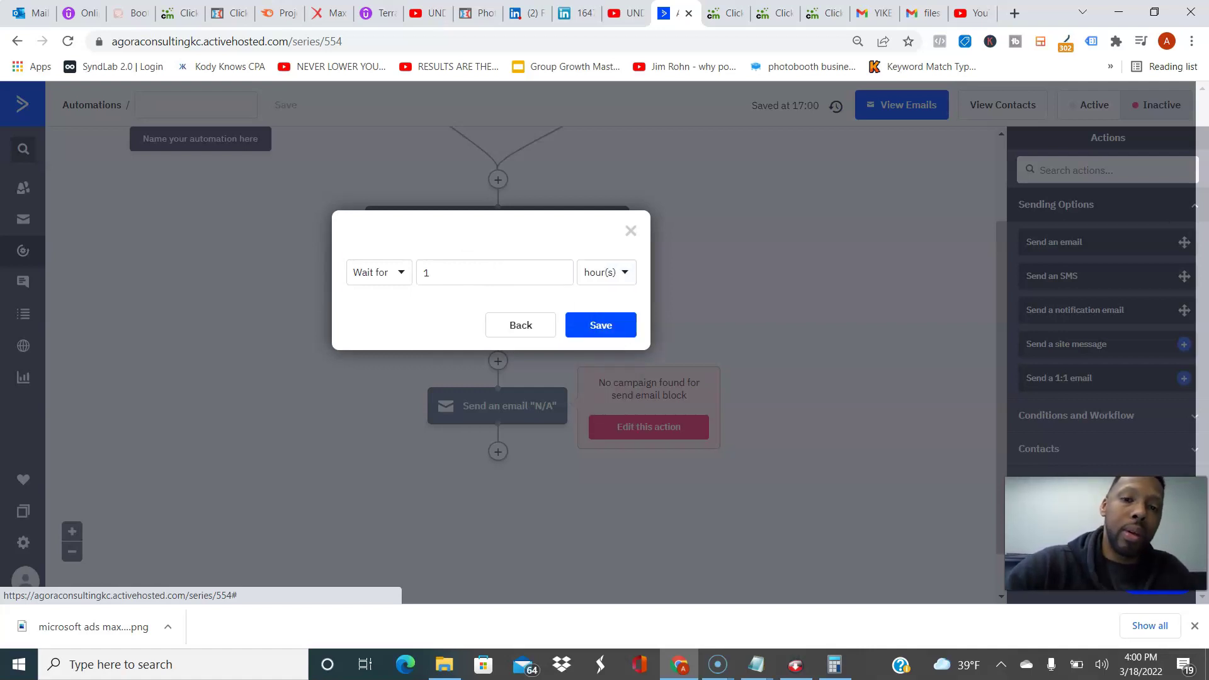
pyautogui.click(600, 325)
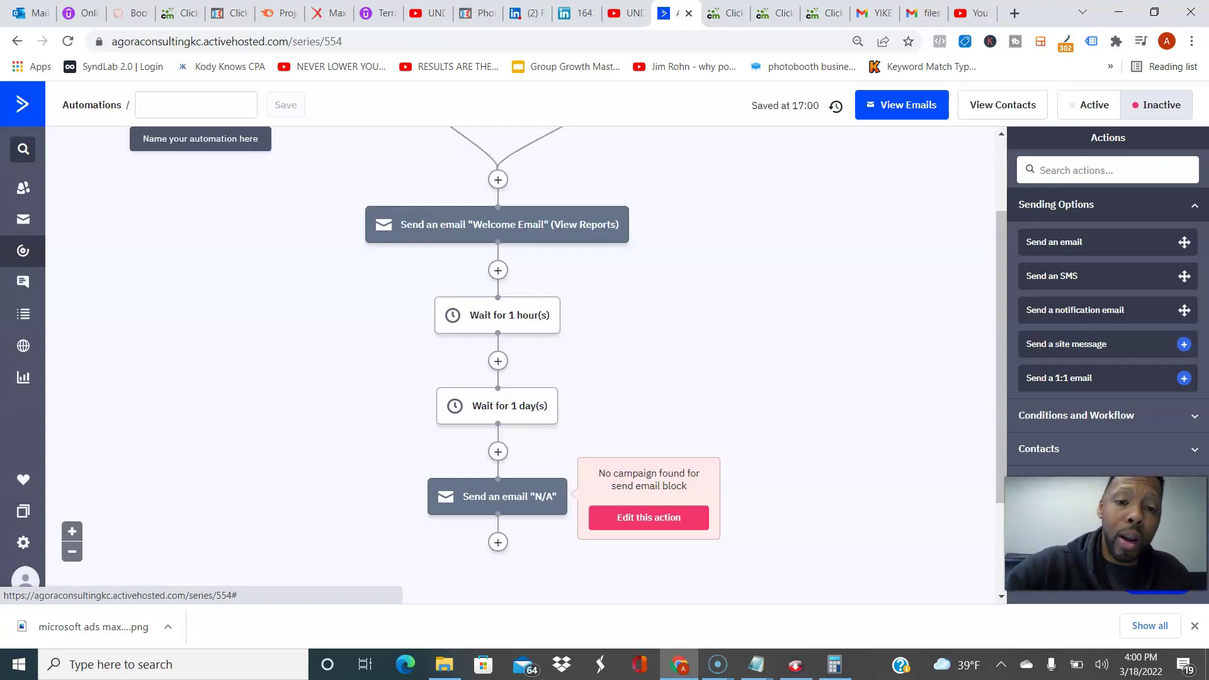
# Step: Add an If/Else condition: Has not opened Day 1: Welcome Email
pyautogui.click(498, 361)
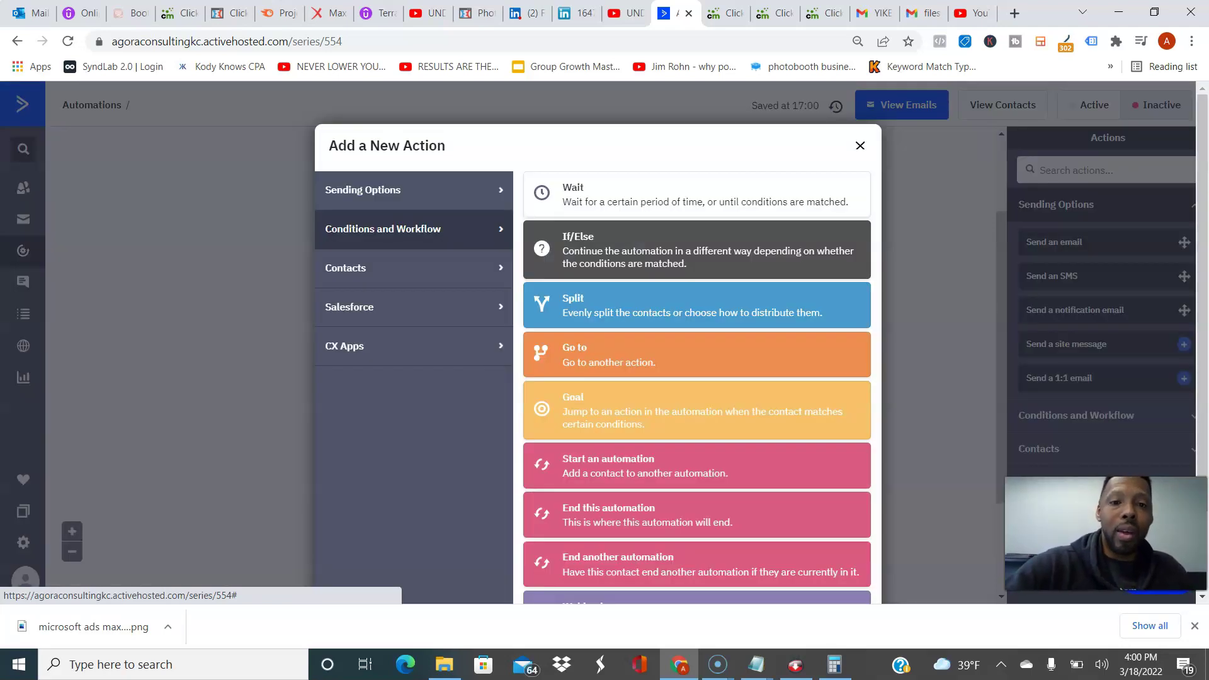
pyautogui.click(692, 305)
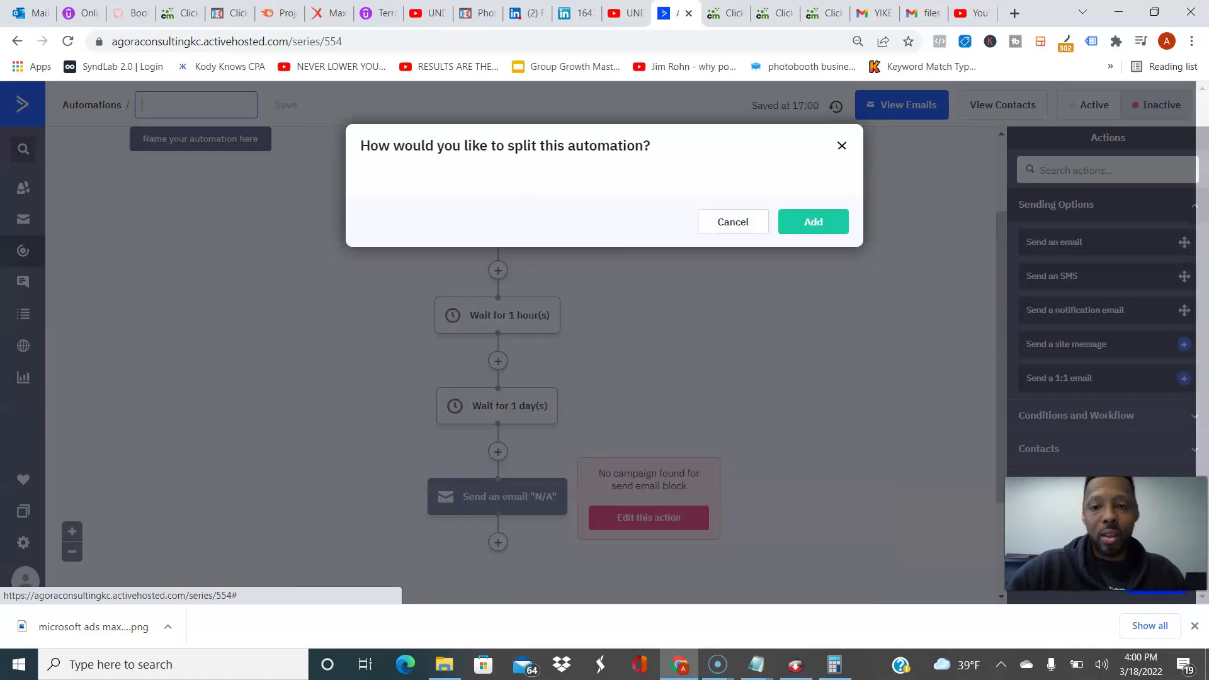
pyautogui.click(464, 213)
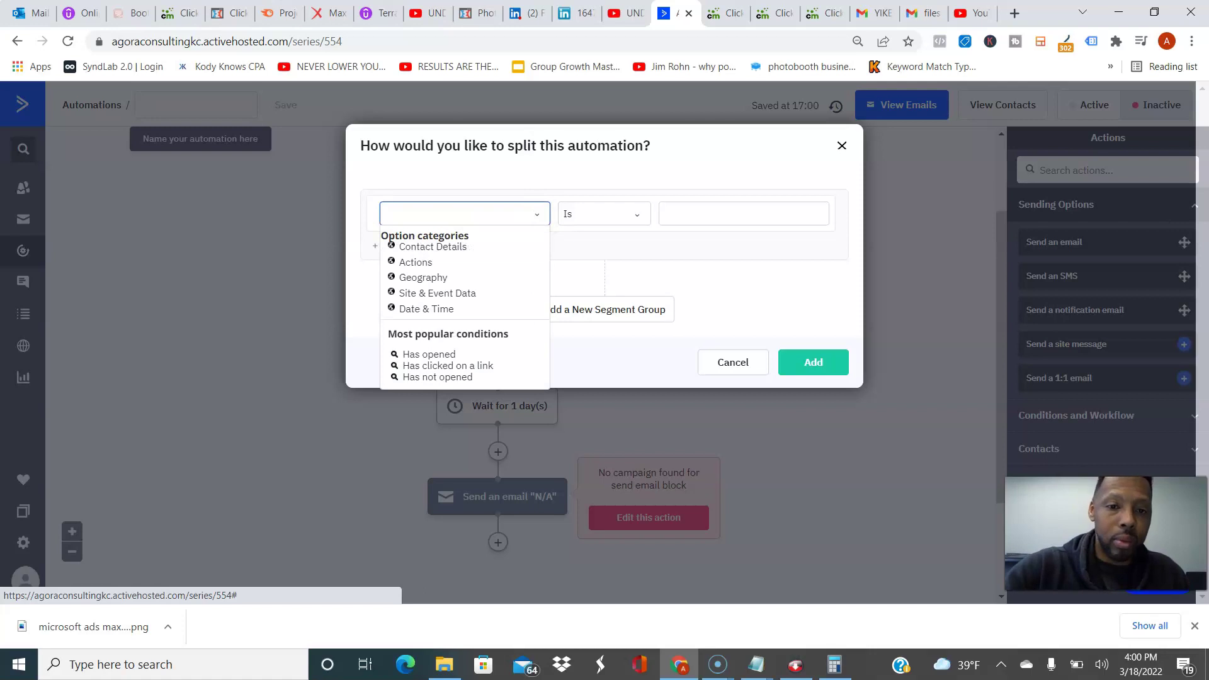
pyautogui.click(437, 376)
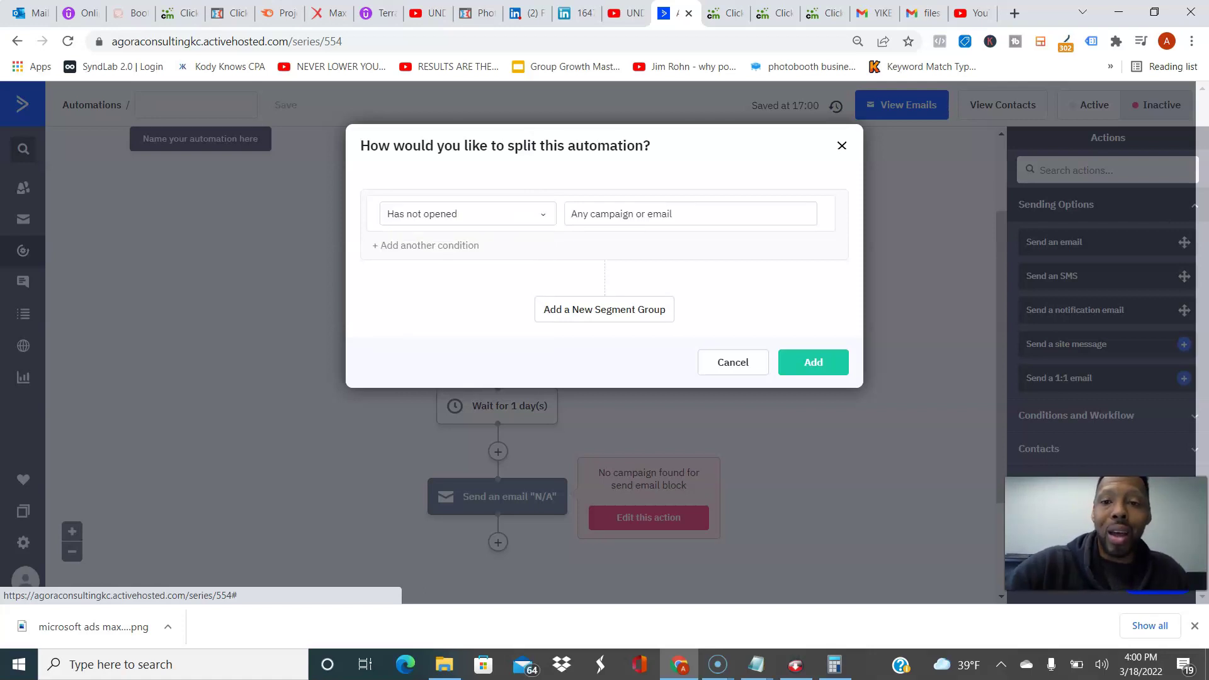
pyautogui.click(630, 213)
pyautogui.click(632, 268)
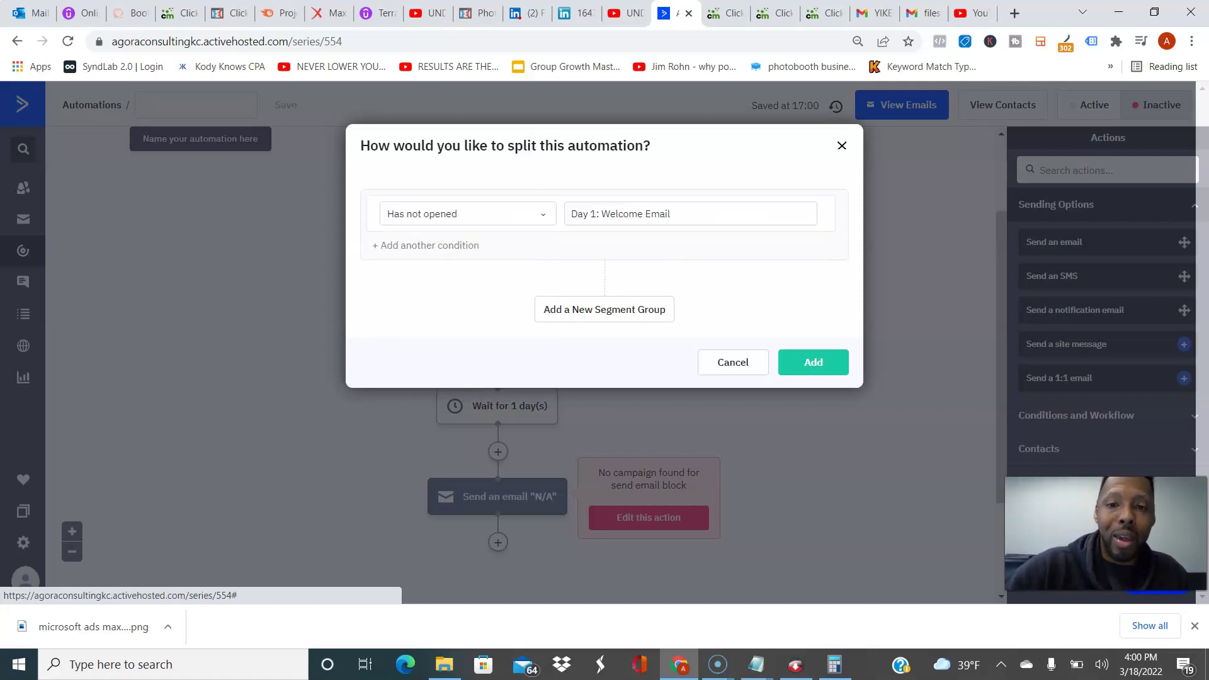
pyautogui.click(813, 362)
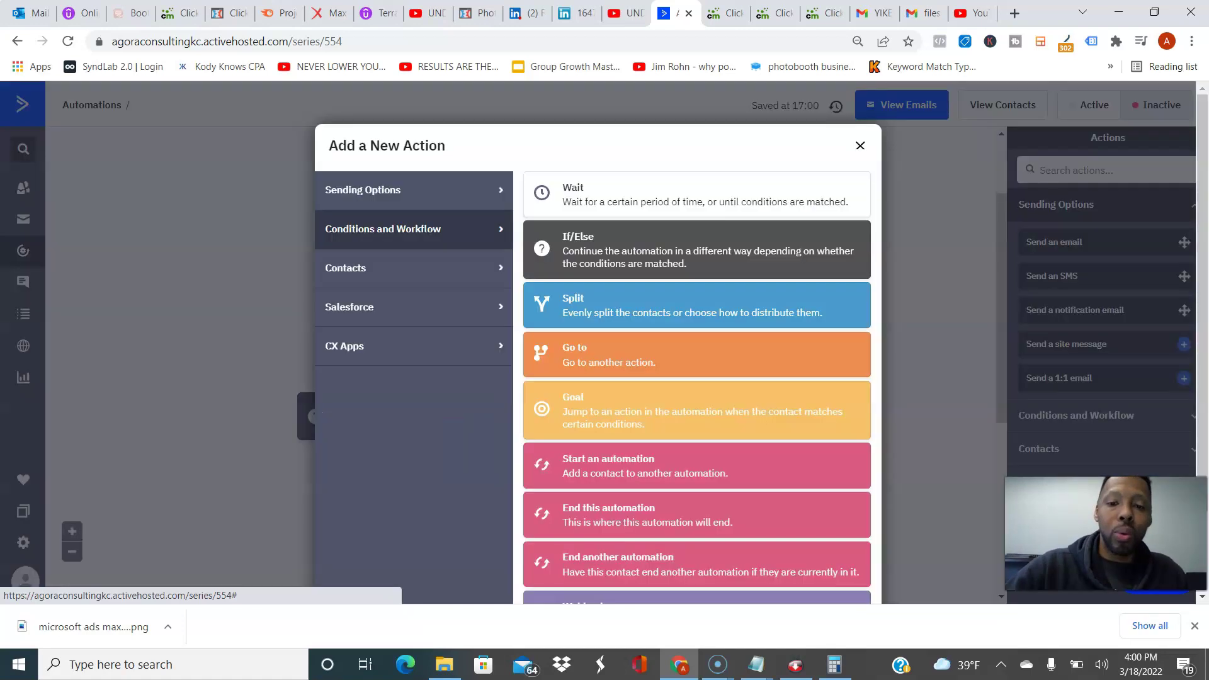
# Step: Add a send-email step on the No branch resending Day 1: Welcome Email
pyautogui.click(413, 190)
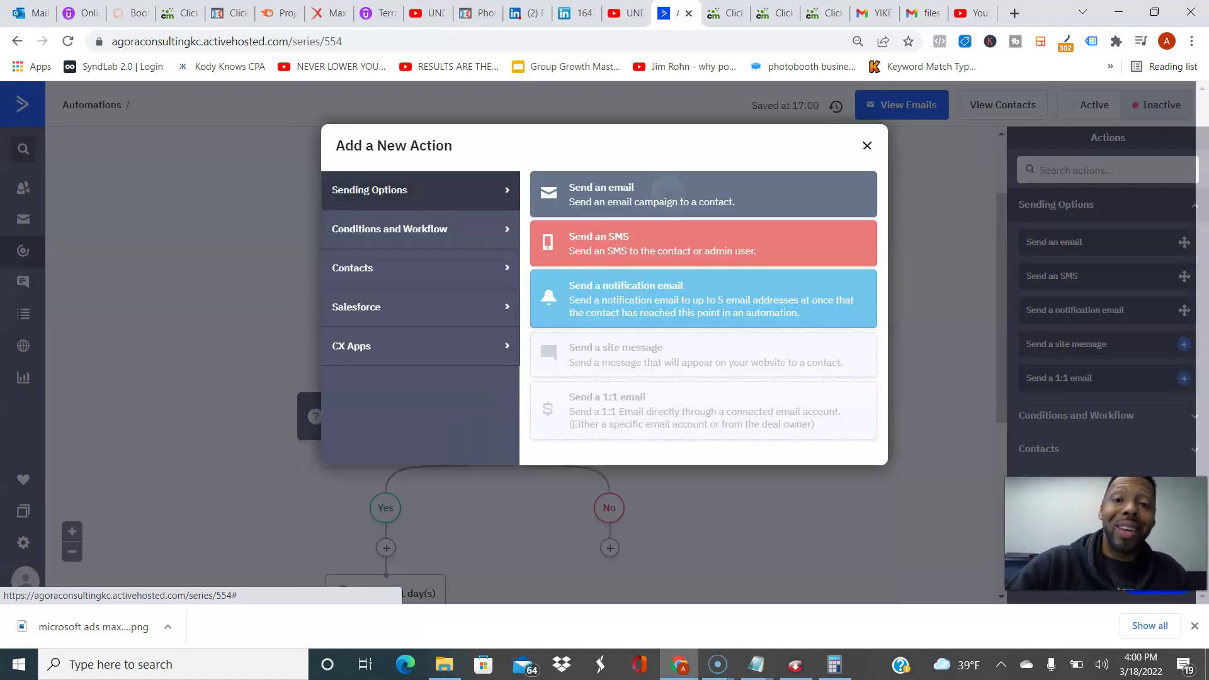
pyautogui.click(658, 186)
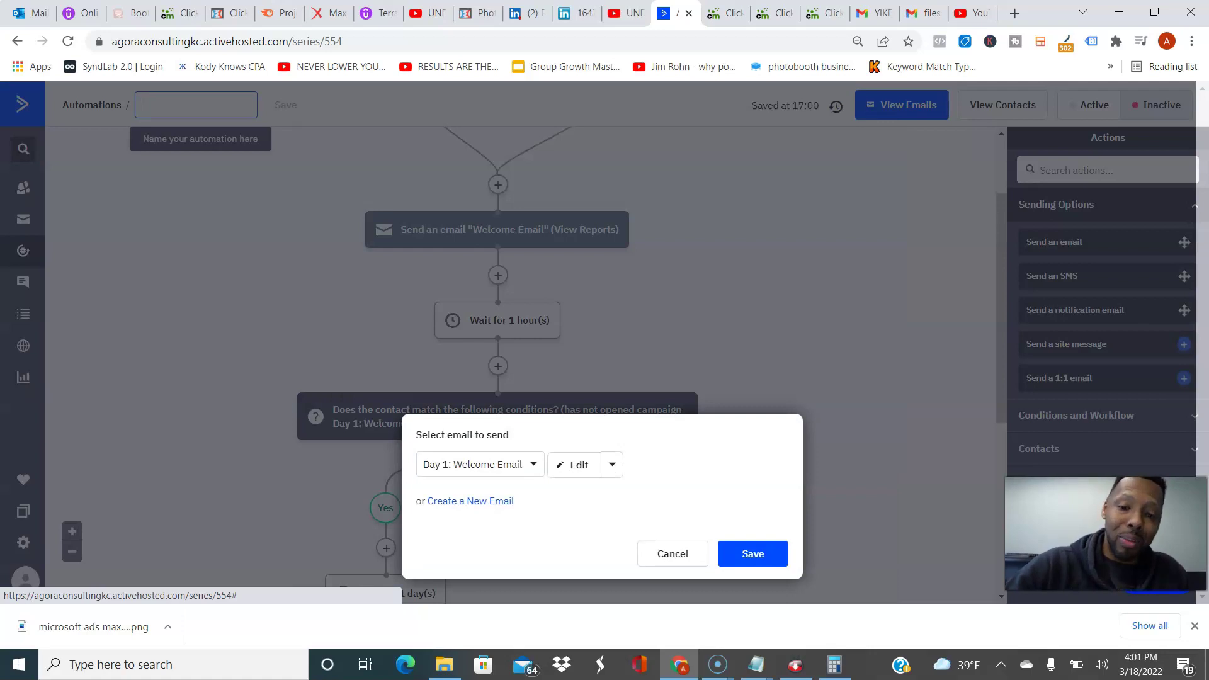
pyautogui.click(753, 553)
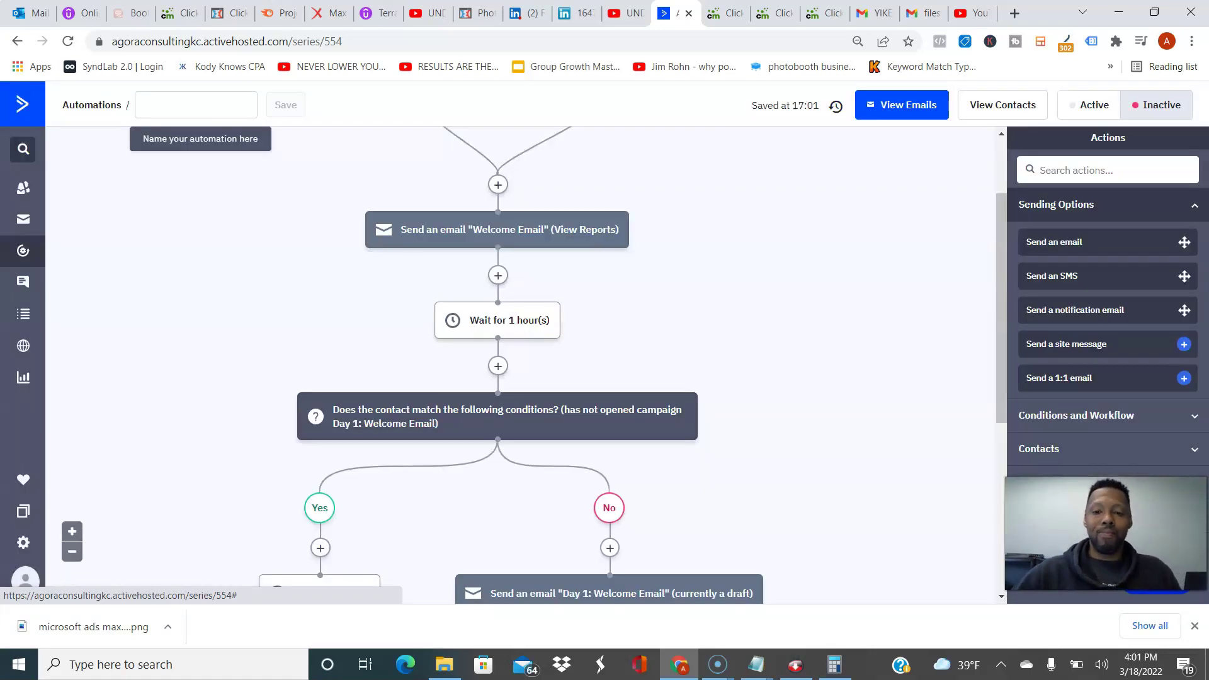